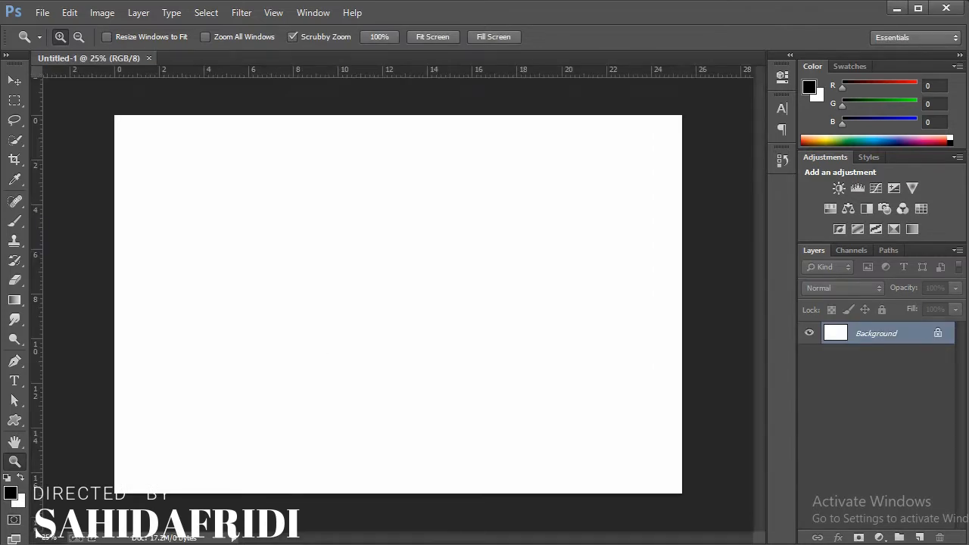
Place the Cityscapes image in the document, align it with the canvas bottom and reduce its height, keeping it across the full canvas width.
{"action": "key", "text": "alt+Tab"}
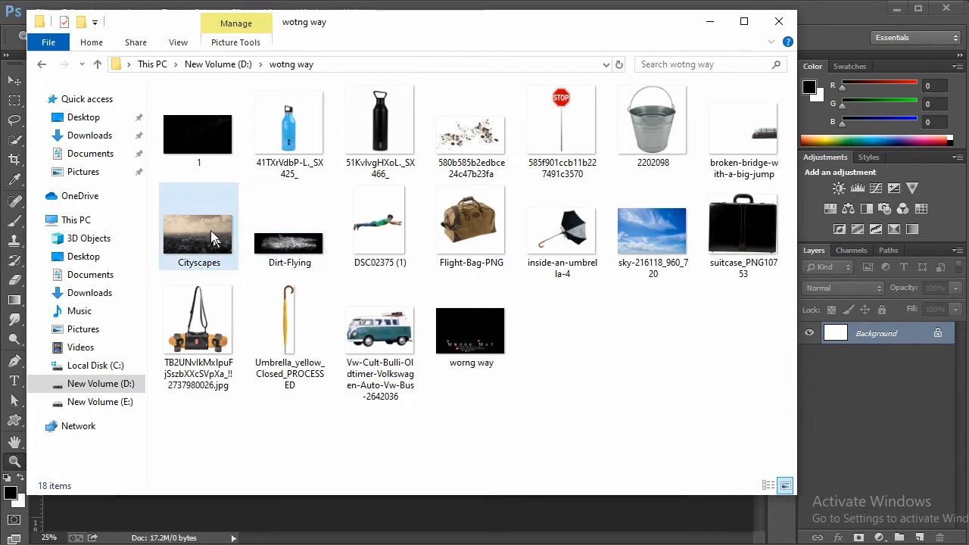
{"action": "left_click_drag", "start_coordinate": [204, 226], "coordinate": [227, 506]}
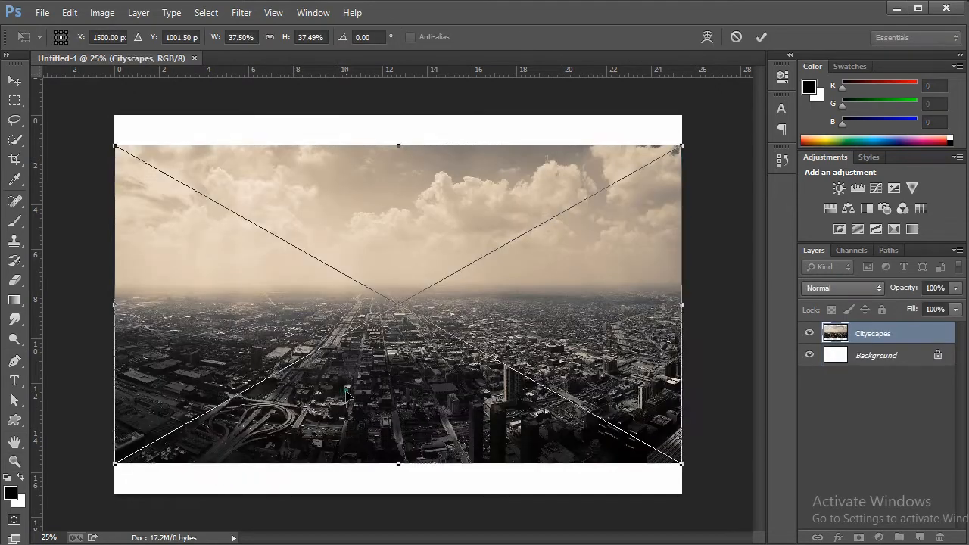
{"action": "left_click_drag", "start_coordinate": [349, 394], "coordinate": [346, 424]}
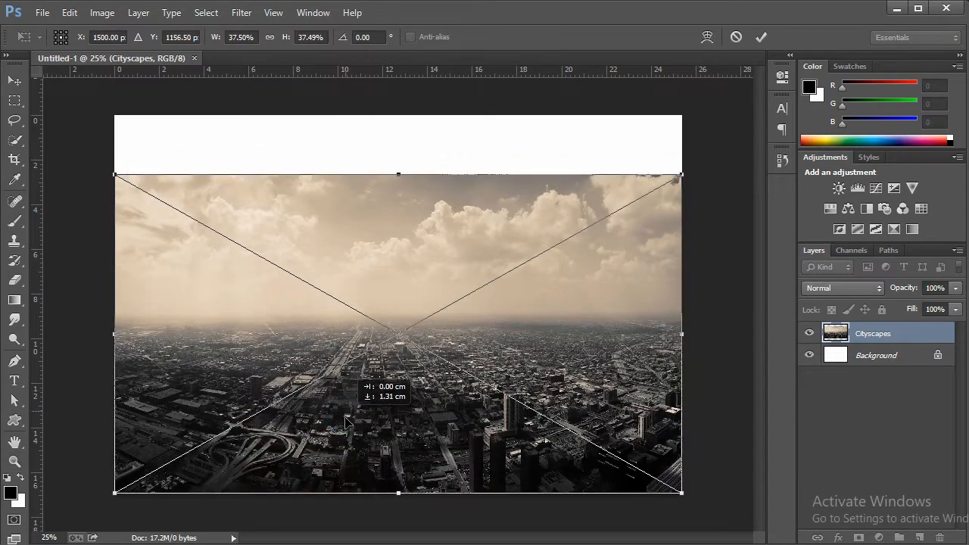
{"action": "left_click_drag", "start_coordinate": [401, 174], "coordinate": [400, 236]}
{"action": "left_click_drag", "start_coordinate": [678, 237], "coordinate": [686, 234]}
{"action": "left_click", "coordinate": [760, 36]}
{"action": "key", "text": "z"}
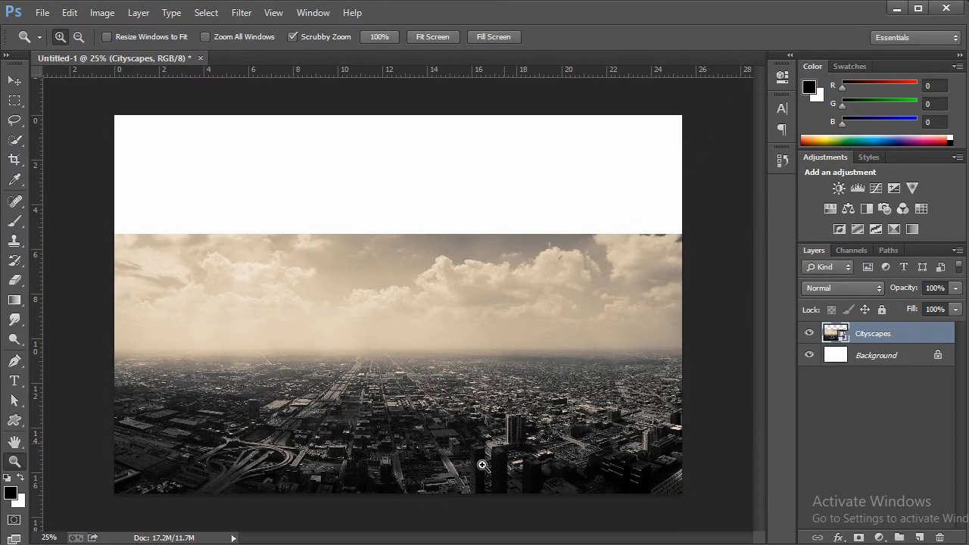
Place the broken-bridge-with-a-big-jump image, scaled to about 150%, with the bridge meeting the canvas's right edge above the city.
{"action": "key", "text": "alt+Tab"}
{"action": "left_click_drag", "start_coordinate": [746, 136], "coordinate": [590, 511]}
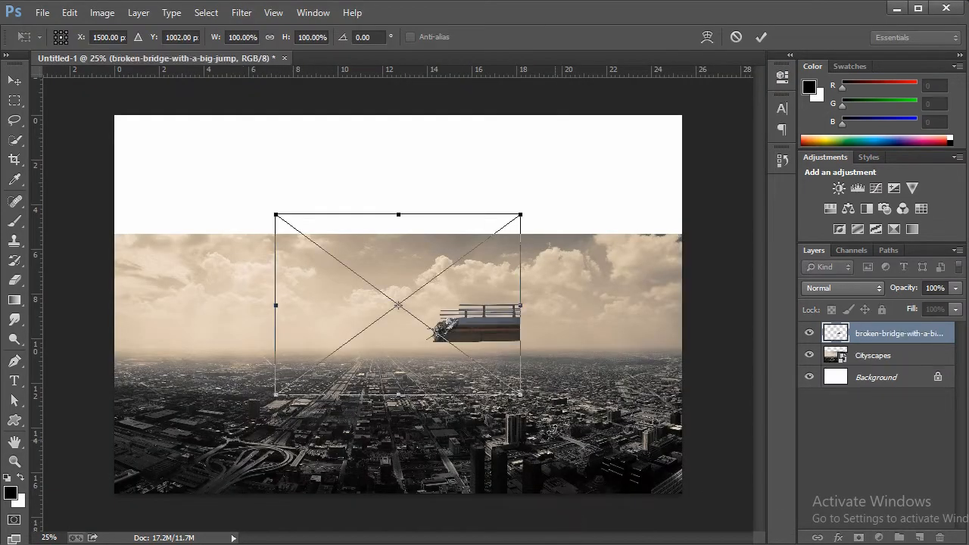
{"action": "left_click_drag", "start_coordinate": [519, 392], "coordinate": [644, 484]}
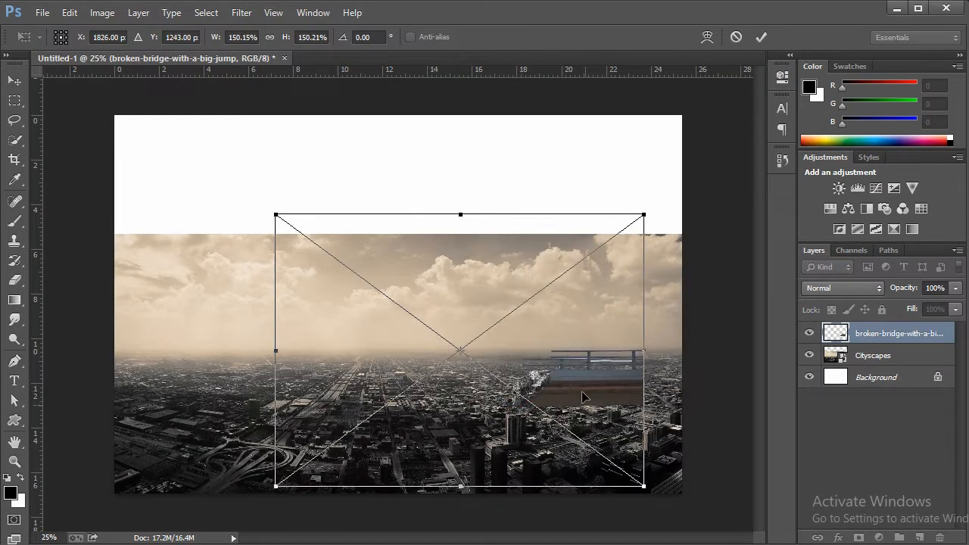
{"action": "left_click_drag", "start_coordinate": [597, 401], "coordinate": [623, 345]}
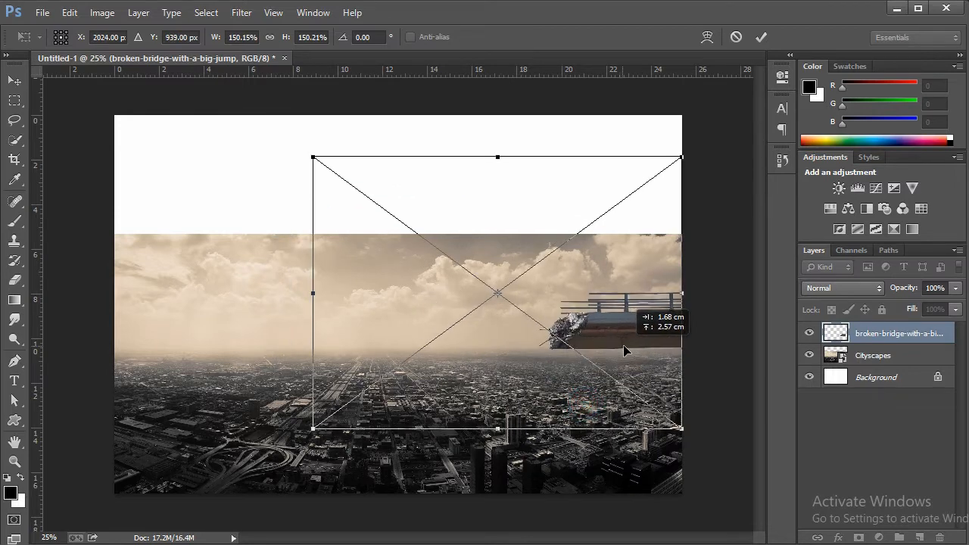
{"action": "left_click", "coordinate": [762, 35]}
Rasterize the broken bridge layer, then enlarge it to about 122% and shift it right so the bridge runs off the canvas.
{"action": "right_click", "coordinate": [867, 341]}
{"action": "left_click", "coordinate": [738, 226]}
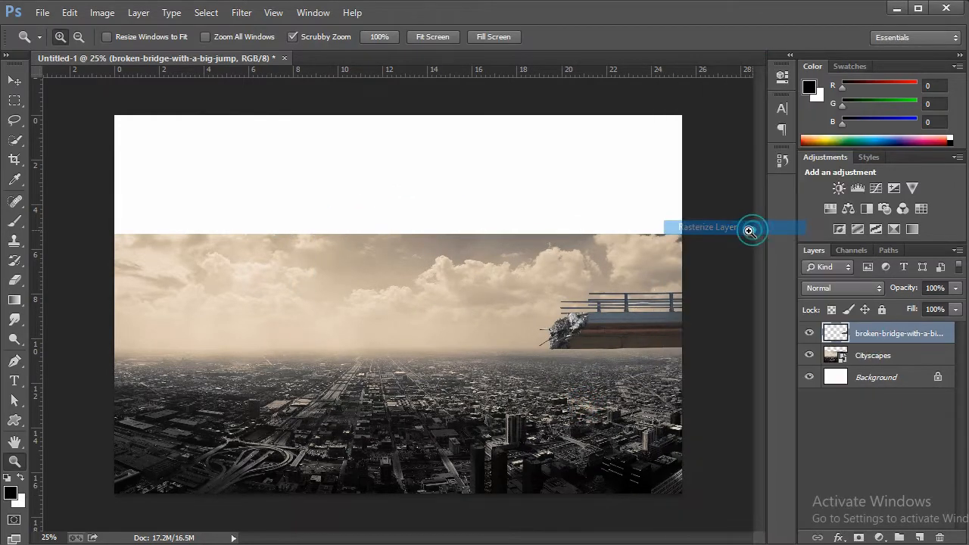
{"action": "key", "text": "ctrl+t"}
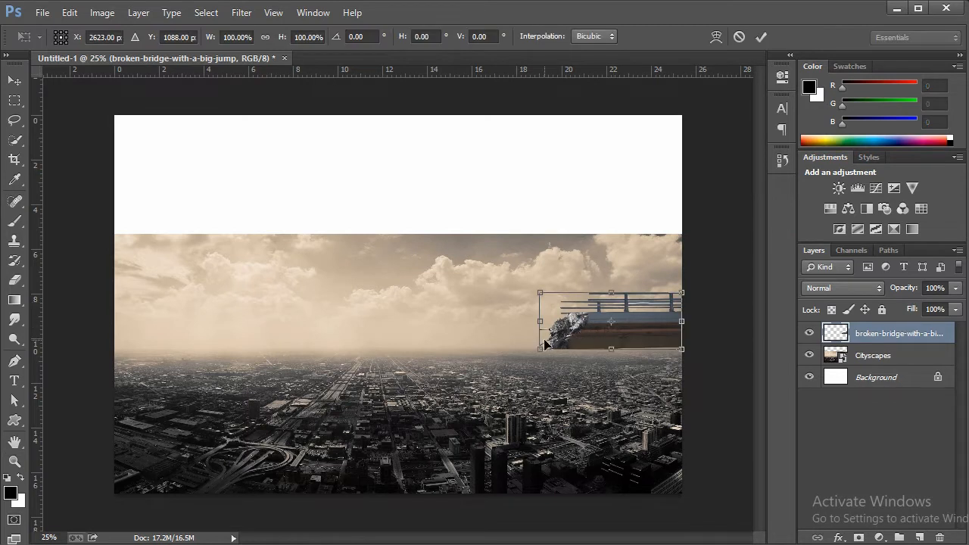
{"action": "left_click_drag", "start_coordinate": [537, 354], "coordinate": [516, 380]}
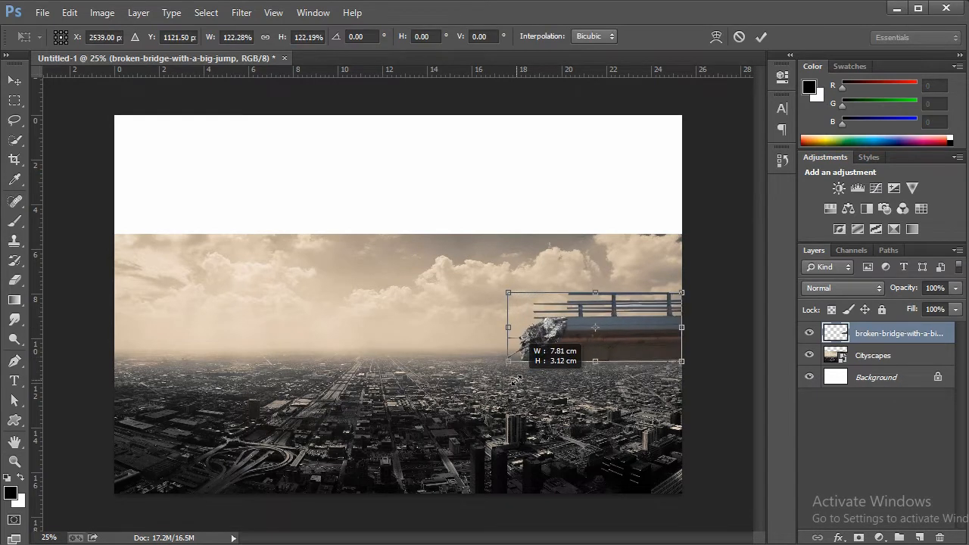
{"action": "left_click_drag", "start_coordinate": [617, 345], "coordinate": [649, 337]}
{"action": "left_click", "coordinate": [760, 37]}
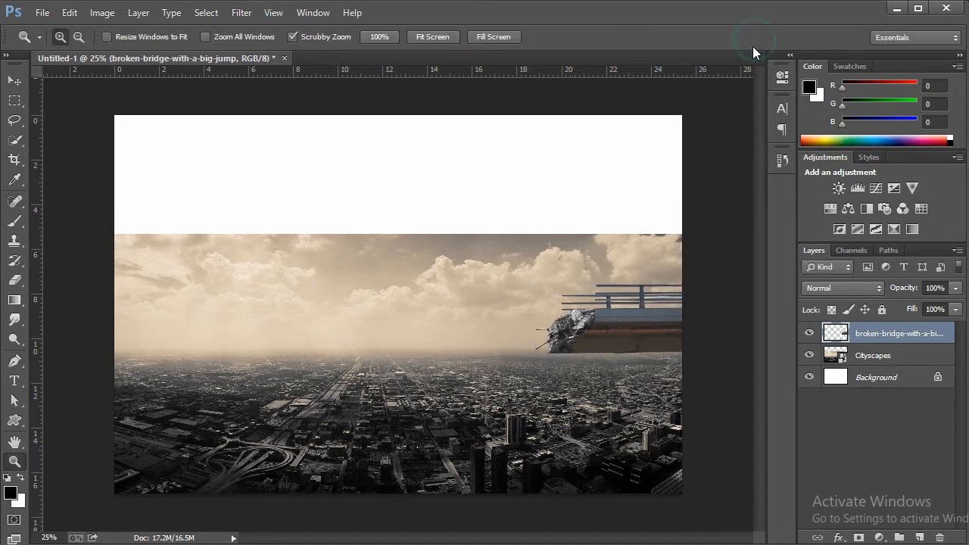
Place the sky-216118_960_720 image across the canvas and nudge it up to a vertical position of about 980 px.
{"action": "key", "text": "alt+Tab"}
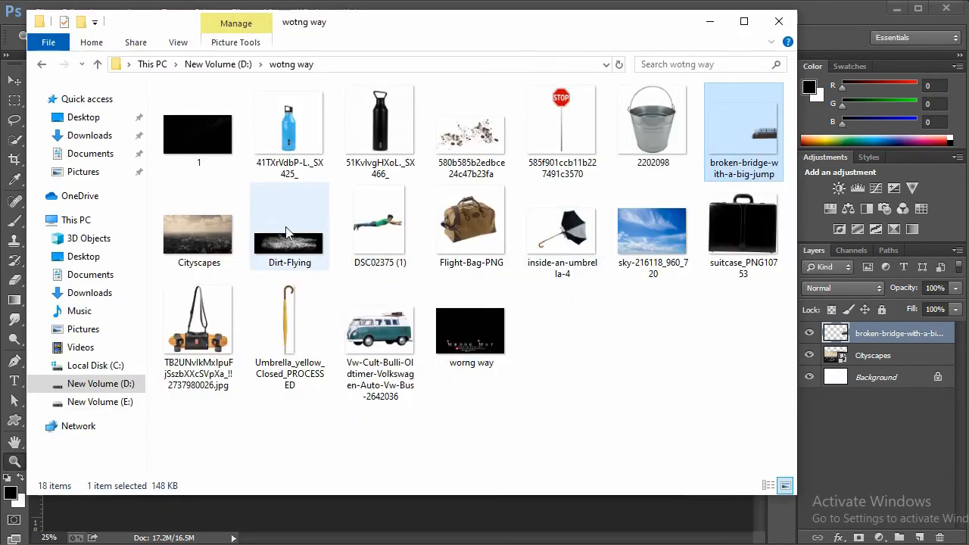
{"action": "left_click_drag", "start_coordinate": [639, 249], "coordinate": [557, 504]}
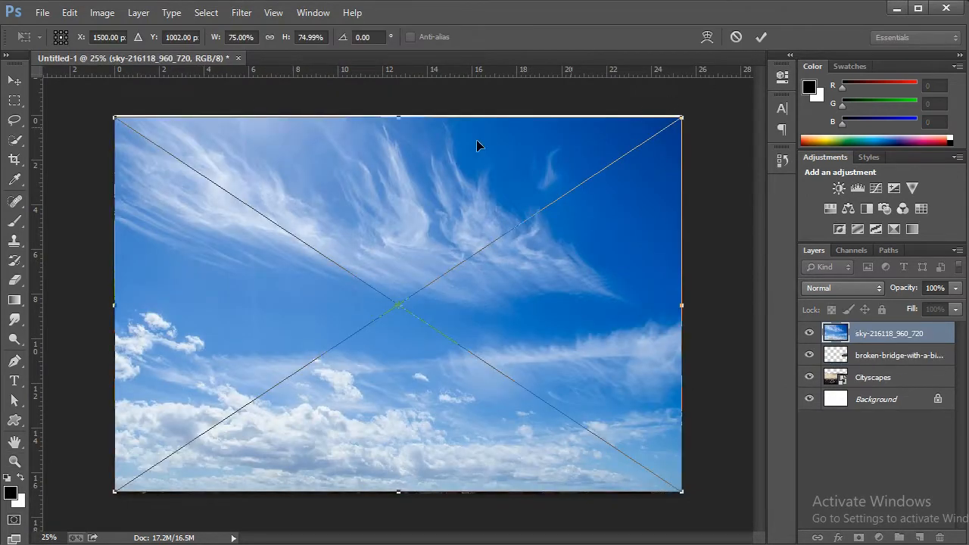
{"action": "left_click_drag", "start_coordinate": [406, 188], "coordinate": [406, 185]}
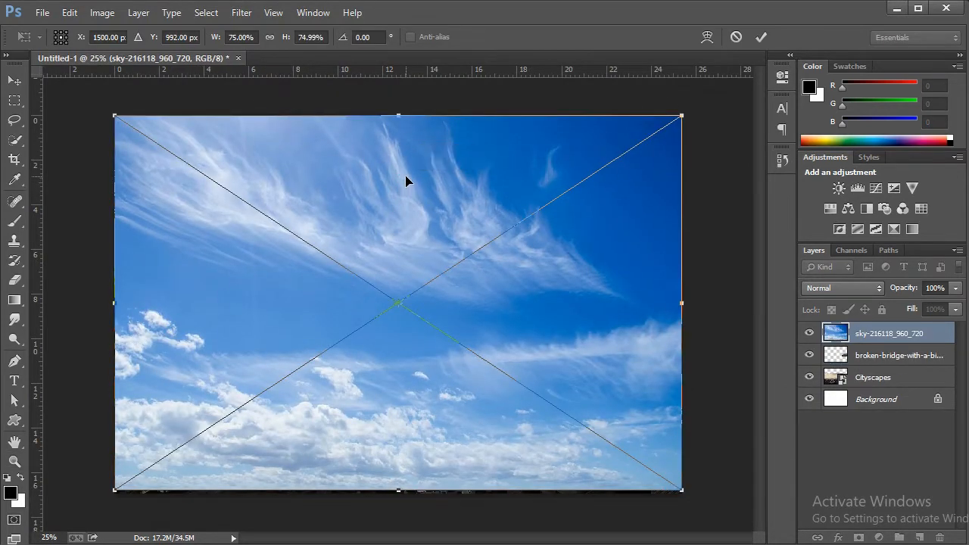
{"action": "key", "text": "Up"}
{"action": "key", "text": "Up"}
{"action": "key", "text": "Up"}
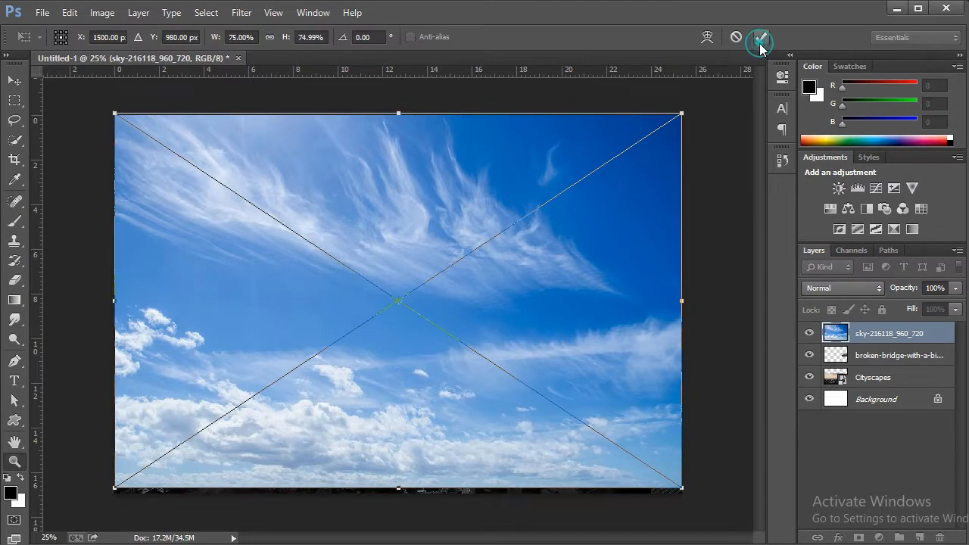
{"action": "left_click", "coordinate": [760, 38]}
Rasterize the sky layer and move it below the broken bridge and Cityscapes layers in the stack.
{"action": "right_click", "coordinate": [916, 340]}
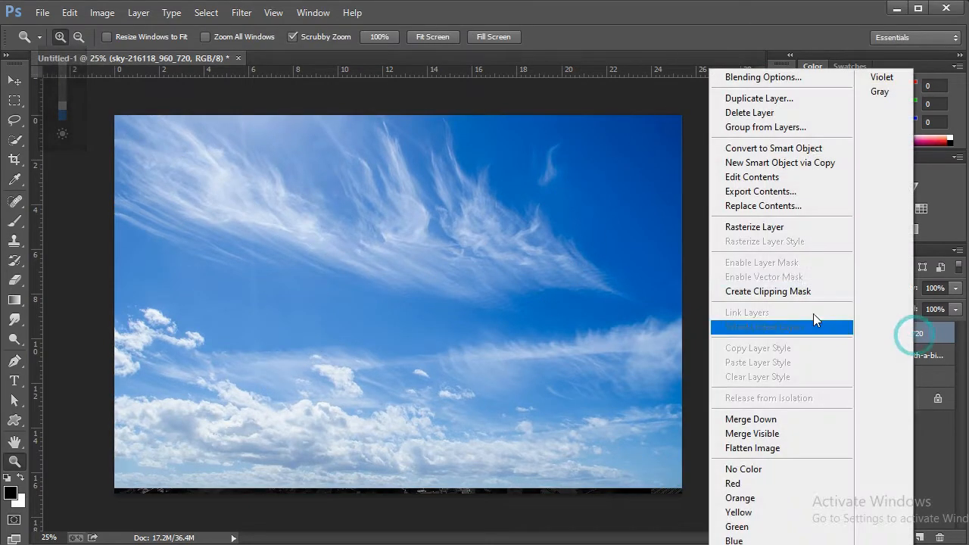
{"action": "left_click", "coordinate": [791, 227]}
{"action": "left_click_drag", "start_coordinate": [893, 333], "coordinate": [892, 362]}
{"action": "left_click", "coordinate": [882, 356]}
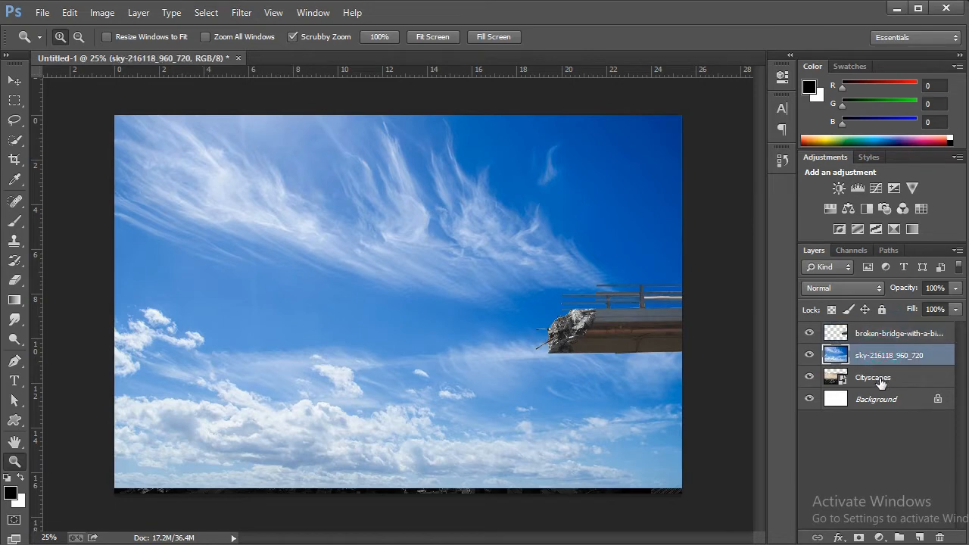
{"action": "left_click", "coordinate": [877, 377]}
{"action": "left_click", "coordinate": [882, 356]}
{"action": "double_click", "coordinate": [882, 358]}
{"action": "left_click", "coordinate": [944, 367]}
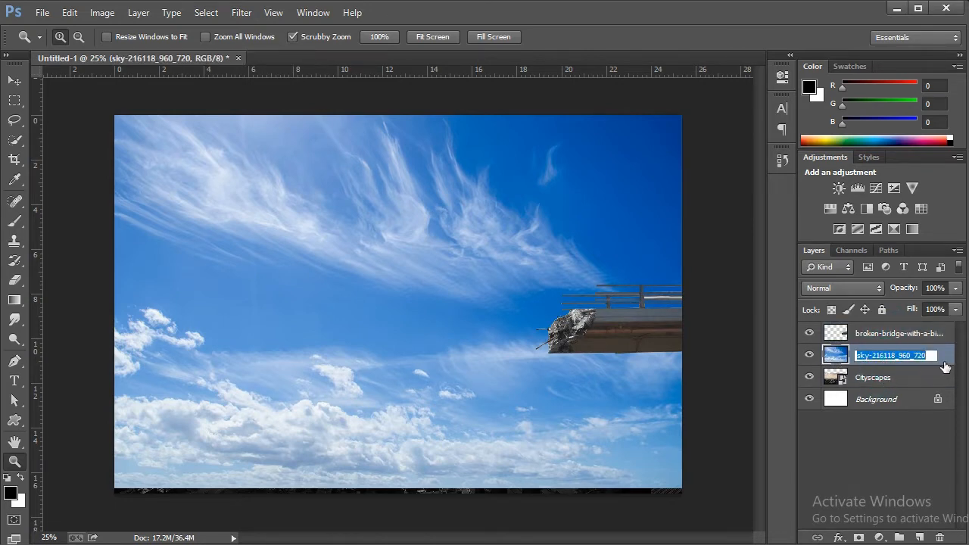
{"action": "left_click_drag", "start_coordinate": [938, 355], "coordinate": [893, 374]}
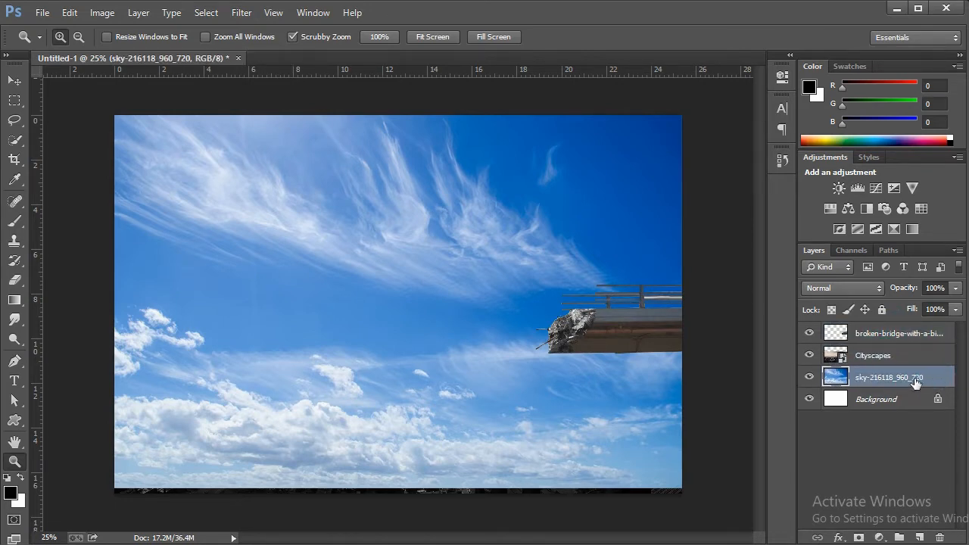
Rasterize the Cityscapes layer and add a layer mask to it.
{"action": "right_click", "coordinate": [897, 357]}
{"action": "left_click", "coordinate": [766, 227]}
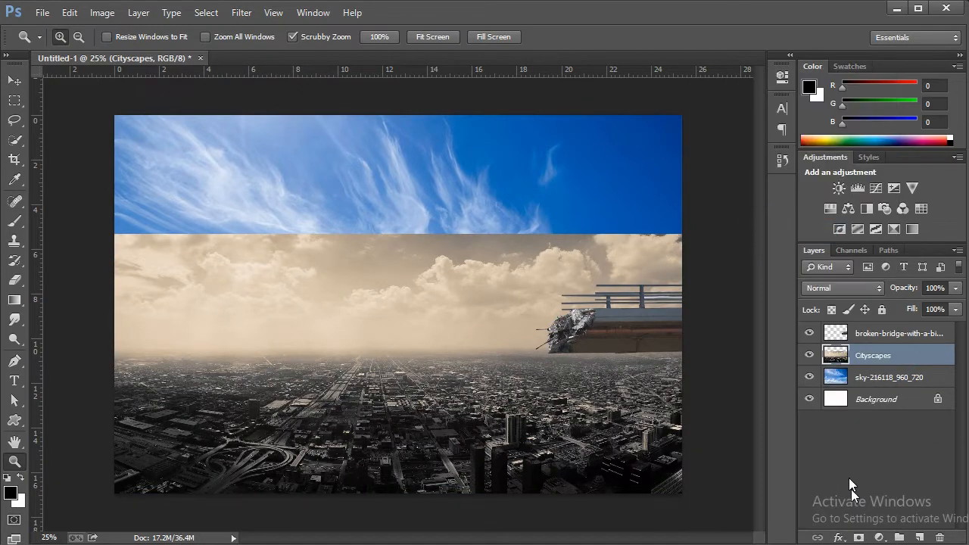
{"action": "left_click", "coordinate": [858, 537]}
Fade the top of the Cityscapes layer into the blue sky with a vertical black-to-transparent linear gradient on its mask, retrying until it blends.
{"action": "left_click", "coordinate": [15, 299]}
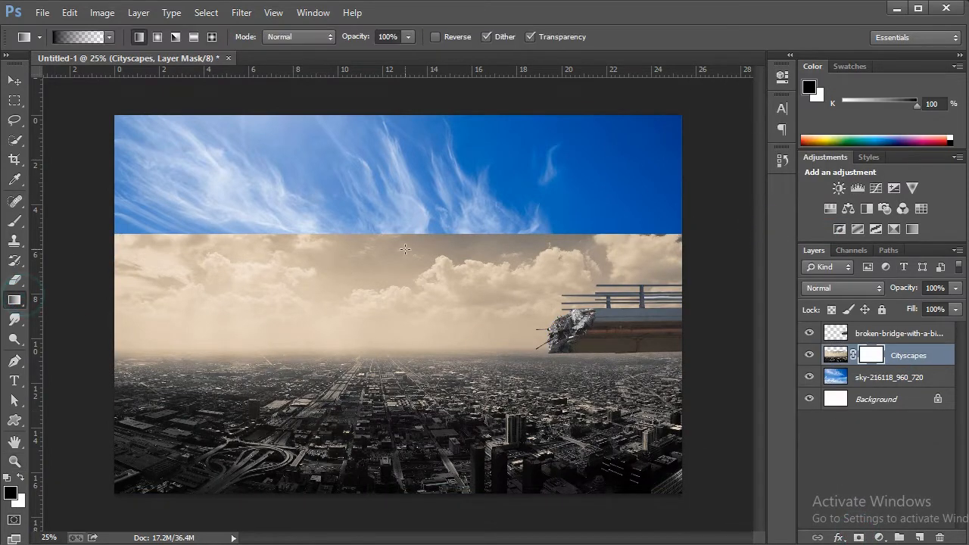
{"action": "left_click_drag", "start_coordinate": [407, 218], "coordinate": [415, 331]}
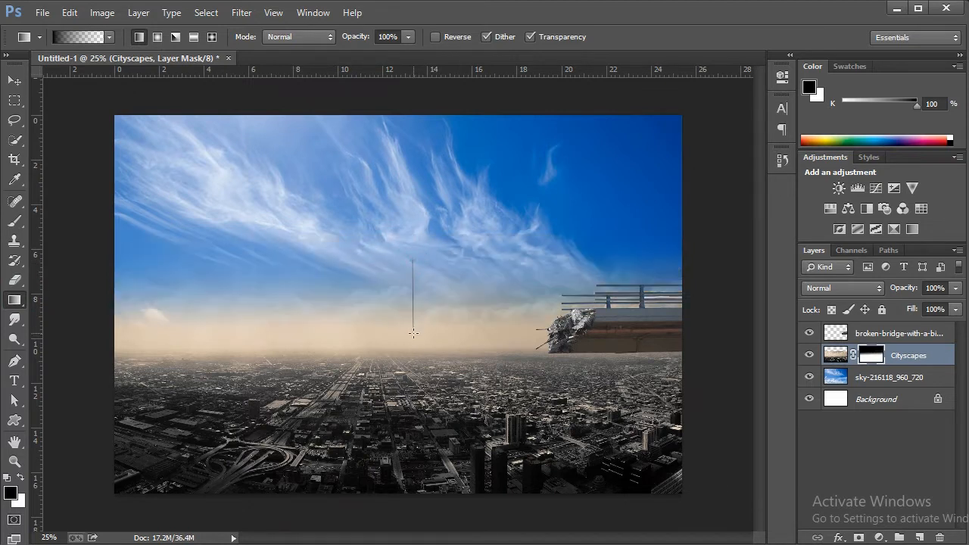
{"action": "key", "text": "ctrl+z"}
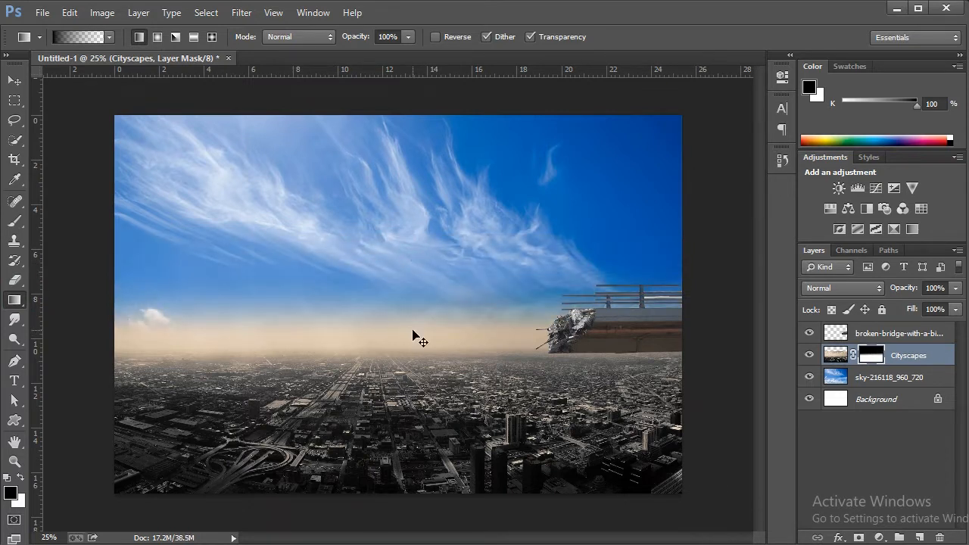
{"action": "left_click_drag", "start_coordinate": [413, 334], "coordinate": [414, 230]}
{"action": "left_click_drag", "start_coordinate": [408, 366], "coordinate": [410, 363]}
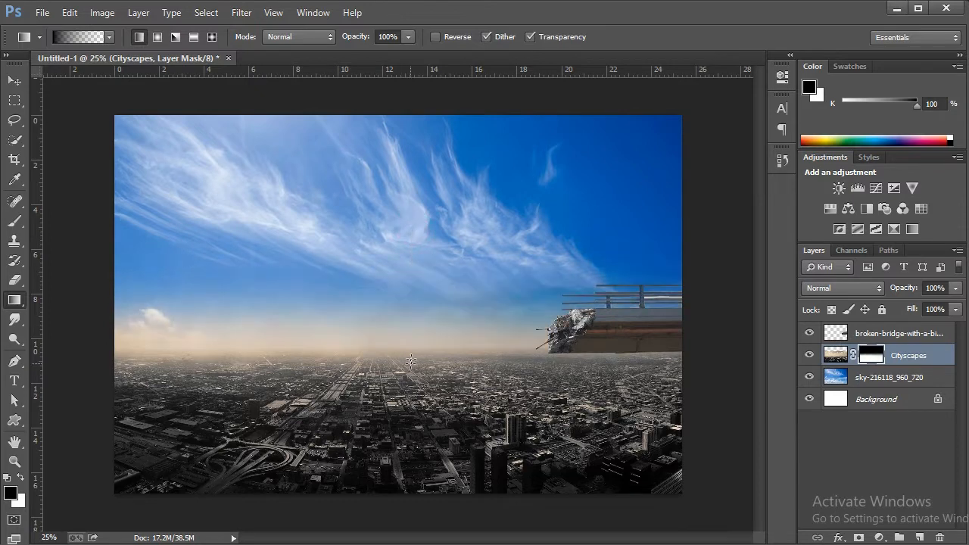
{"action": "key", "text": "ctrl+z"}
{"action": "left_click_drag", "start_coordinate": [418, 252], "coordinate": [421, 234]}
Place the Volkswagen bus image, scale it down to about 23% and position it over the city horizon, left of the broken bridge.
{"action": "key", "text": "alt+Tab"}
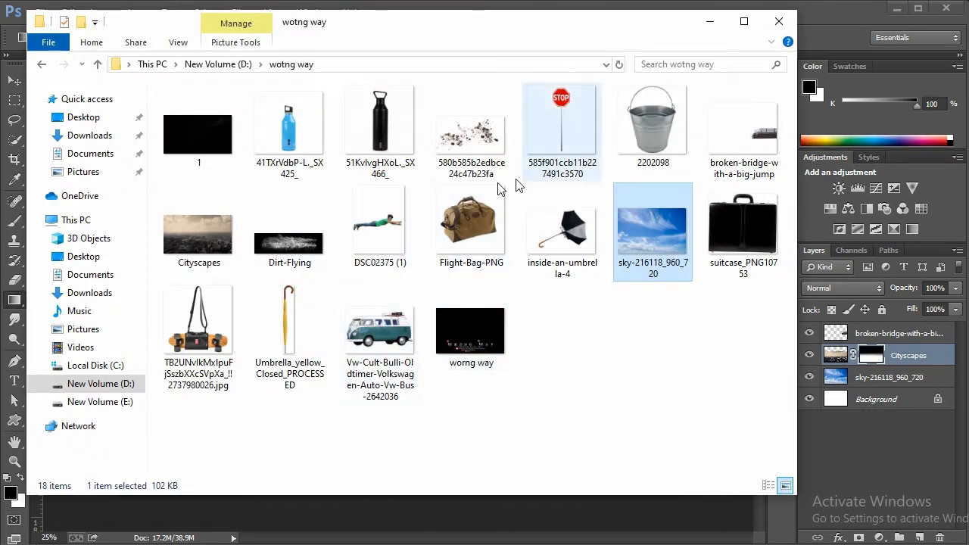
{"action": "left_click_drag", "start_coordinate": [409, 340], "coordinate": [500, 496]}
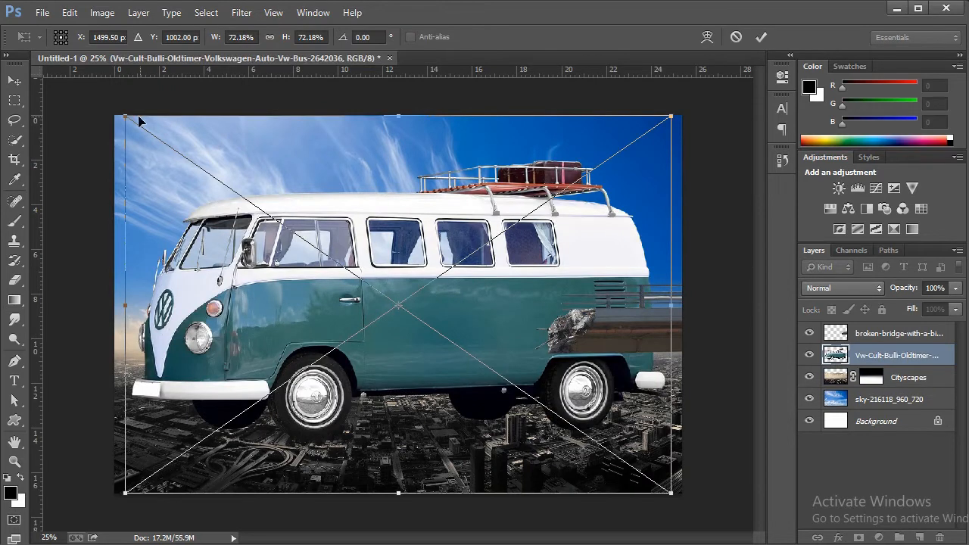
{"action": "left_click_drag", "start_coordinate": [144, 127], "coordinate": [497, 371]}
{"action": "left_click_drag", "start_coordinate": [580, 411], "coordinate": [367, 333]}
{"action": "mouse_move", "coordinate": [280, 292]}
{"action": "left_mouse_down"}
{"action": "mouse_move", "coordinate": [306, 309]}
{"action": "mouse_move", "coordinate": [277, 294]}
{"action": "left_mouse_up"}
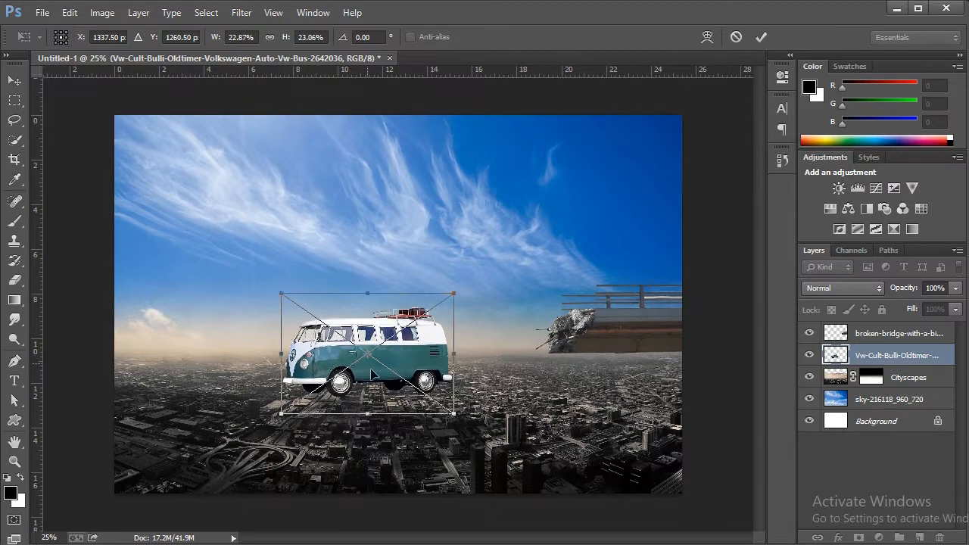
Distort the bus by pulling its front corners slightly inward so the front end becomes shorter than the rear.
{"action": "right_click", "coordinate": [308, 341]}
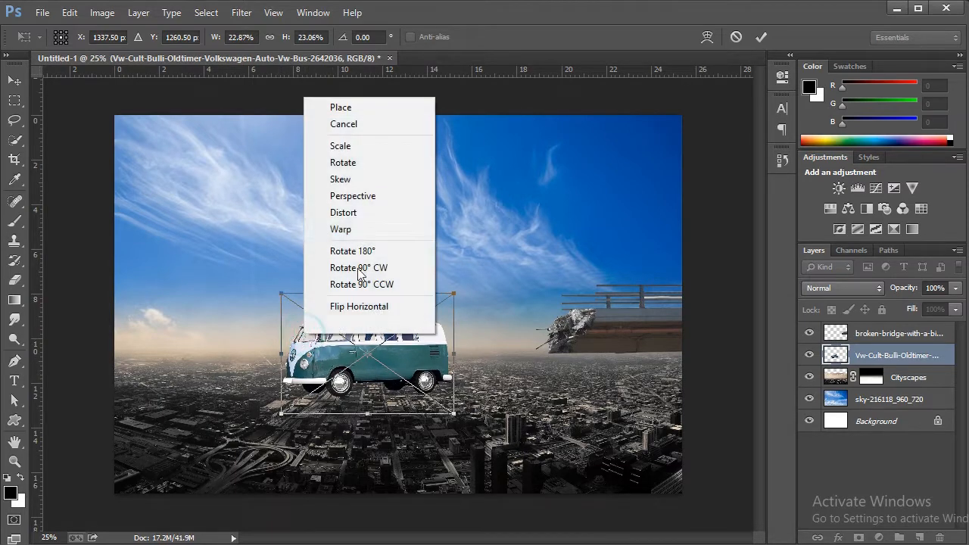
{"action": "left_click", "coordinate": [343, 213]}
{"action": "left_click_drag", "start_coordinate": [281, 293], "coordinate": [282, 303]}
{"action": "left_click_drag", "start_coordinate": [286, 415], "coordinate": [285, 408]}
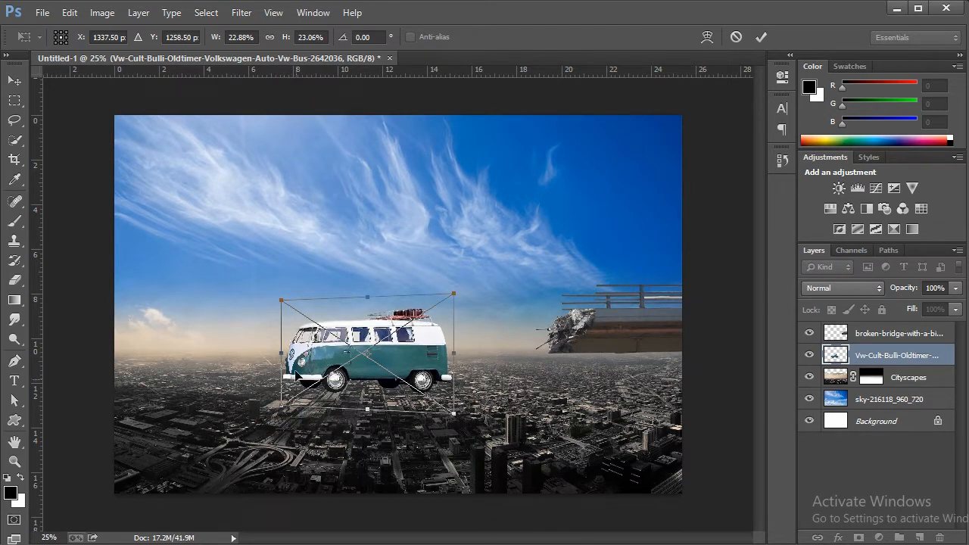
Warp the bus, bending its underside upward and raising its rear so the vehicle tilts nose-down, and apply the transformation.
{"action": "right_click", "coordinate": [421, 340]}
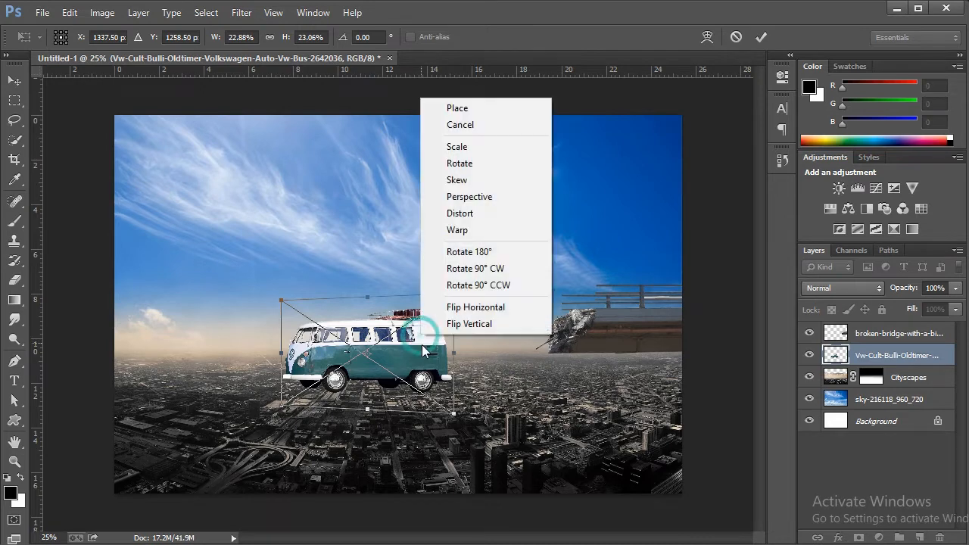
{"action": "left_click", "coordinate": [476, 234]}
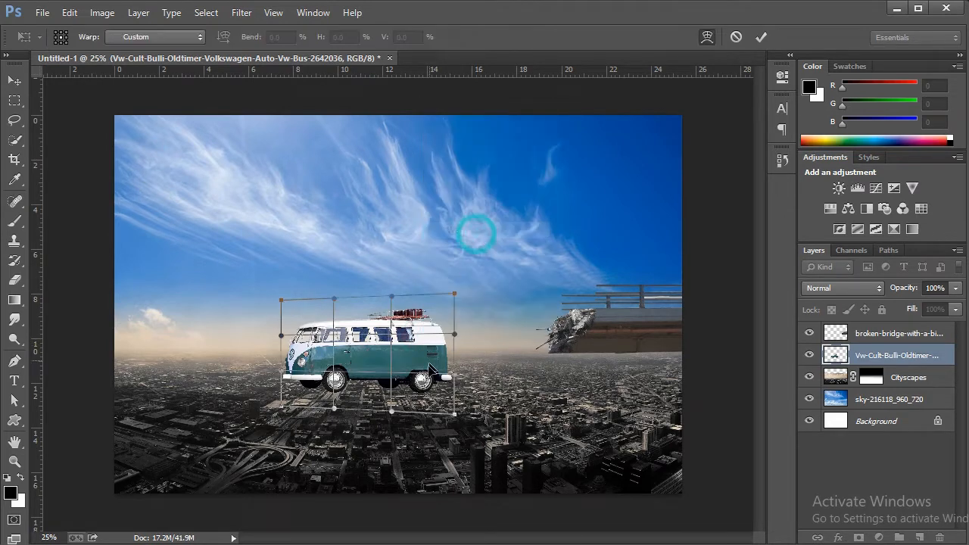
{"action": "left_click_drag", "start_coordinate": [385, 396], "coordinate": [380, 395]}
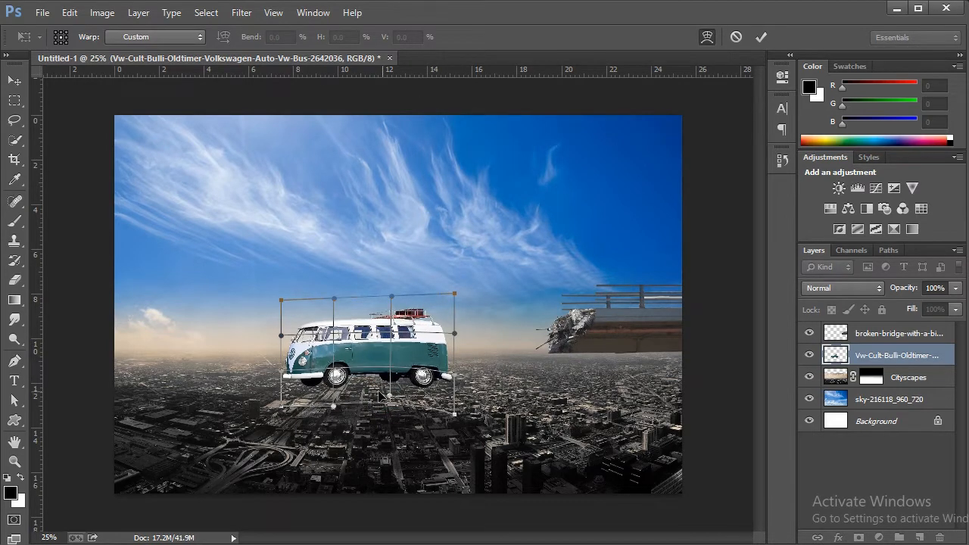
{"action": "left_click_drag", "start_coordinate": [285, 399], "coordinate": [289, 396]}
{"action": "left_click_drag", "start_coordinate": [438, 317], "coordinate": [443, 307]}
{"action": "left_click_drag", "start_coordinate": [437, 393], "coordinate": [445, 387]}
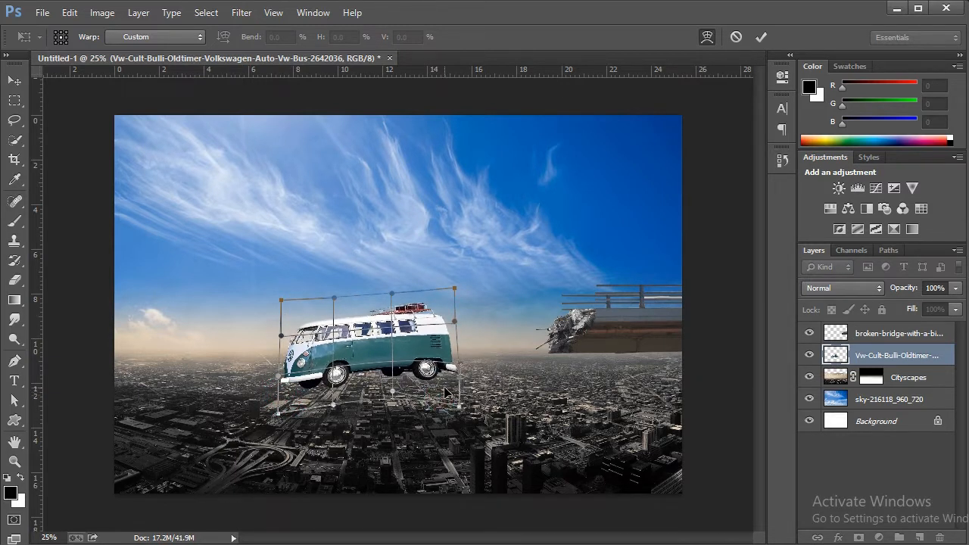
{"action": "left_click", "coordinate": [760, 38]}
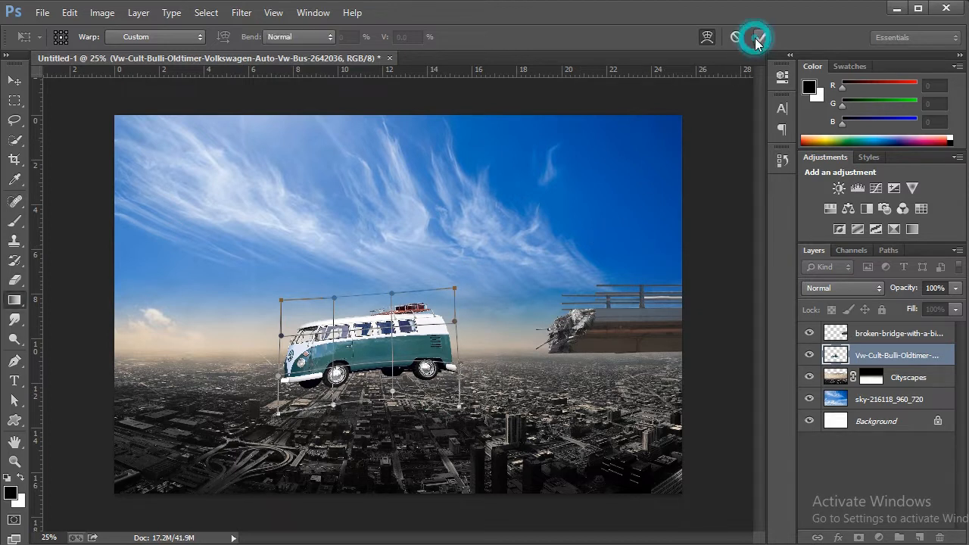
{"action": "key", "text": "g"}
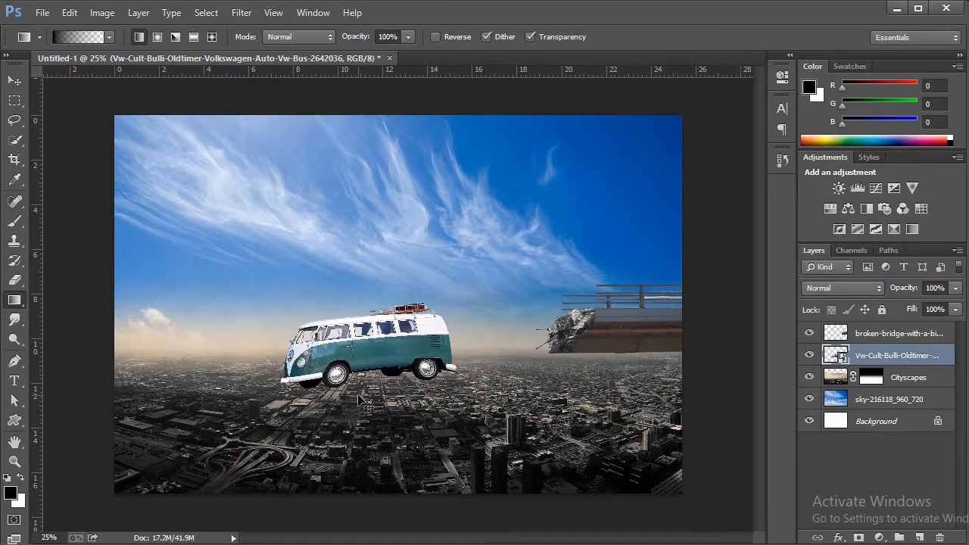
Enlarge the Volkswagen bus to about 105%, raise it above the city horizon and shift it further from the broken bridge.
{"action": "key", "text": "ctrl+t"}
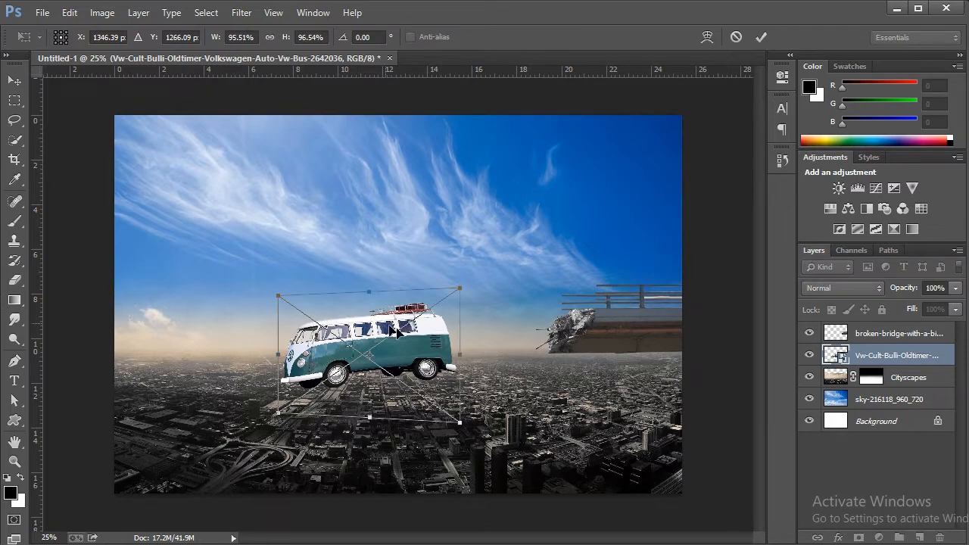
{"action": "left_click_drag", "start_coordinate": [429, 362], "coordinate": [433, 336]}
{"action": "left_click_drag", "start_coordinate": [463, 264], "coordinate": [482, 250]}
{"action": "left_click_drag", "start_coordinate": [443, 306], "coordinate": [430, 310]}
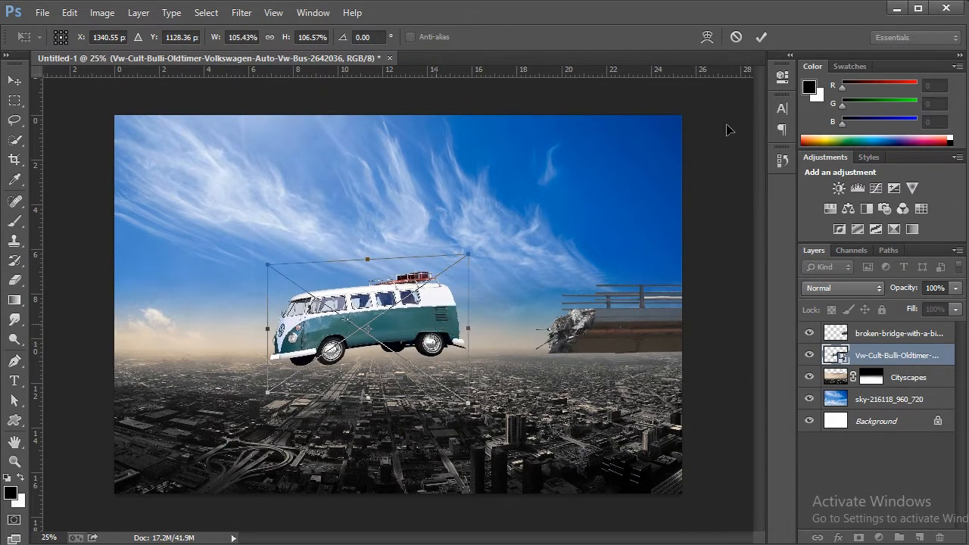
{"action": "key", "text": "g"}
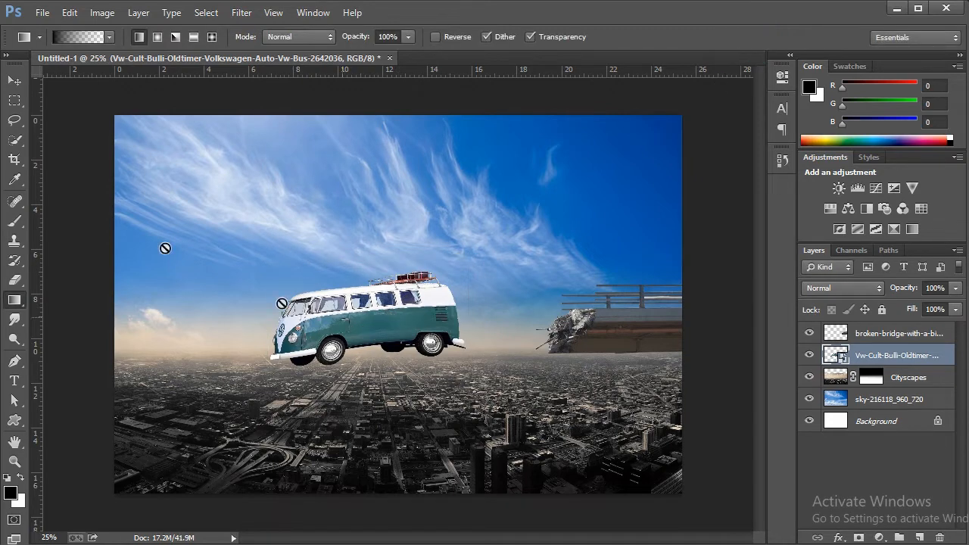
{"action": "left_click", "coordinate": [7, 83]}
{"action": "left_click_drag", "start_coordinate": [381, 345], "coordinate": [342, 343]}
Switch to File Explorer and place the DSC02375 (1) image of the flying man into the composite above the bus layer.
{"action": "key", "text": "alt+Tab"}
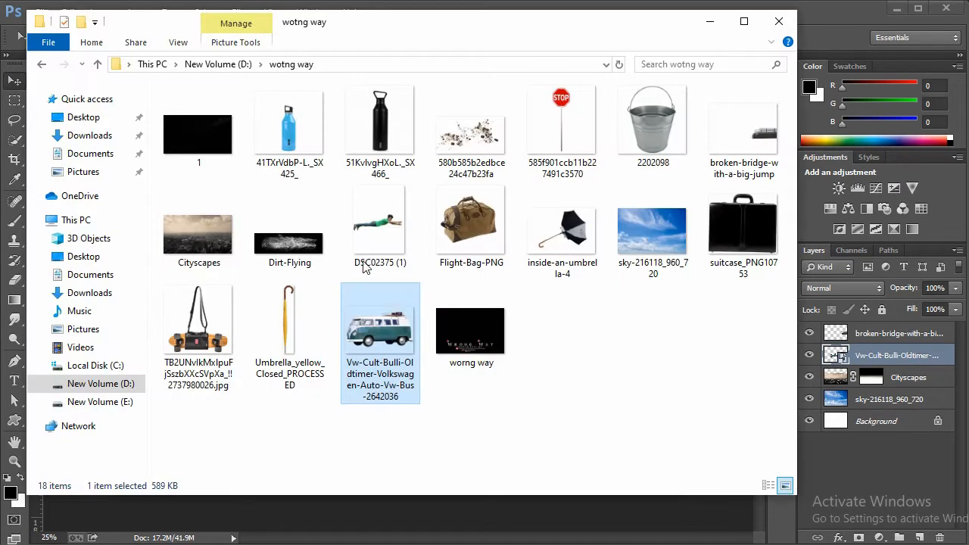
{"action": "left_click_drag", "start_coordinate": [365, 267], "coordinate": [504, 525]}
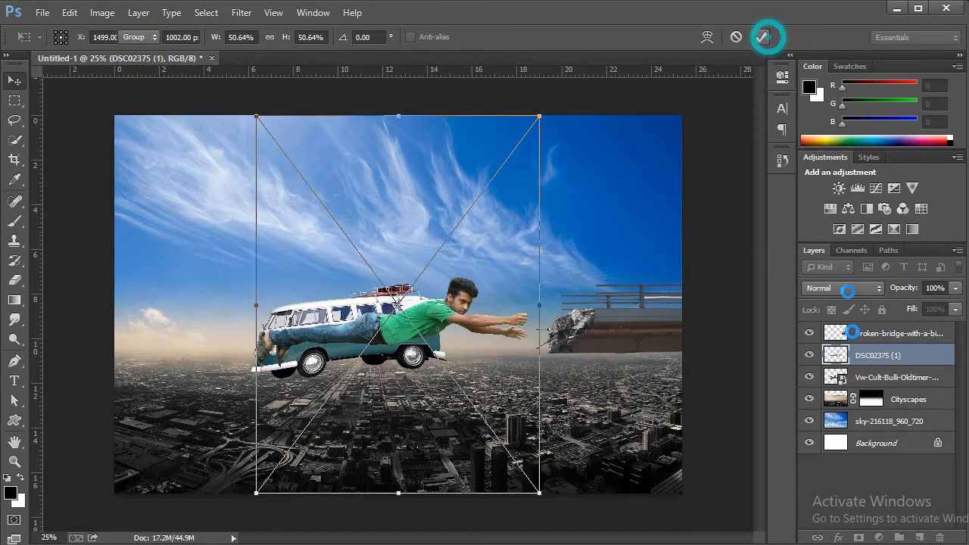
{"action": "left_click", "coordinate": [761, 36]}
{"action": "right_click", "coordinate": [870, 355]}
{"action": "left_click", "coordinate": [689, 12]}
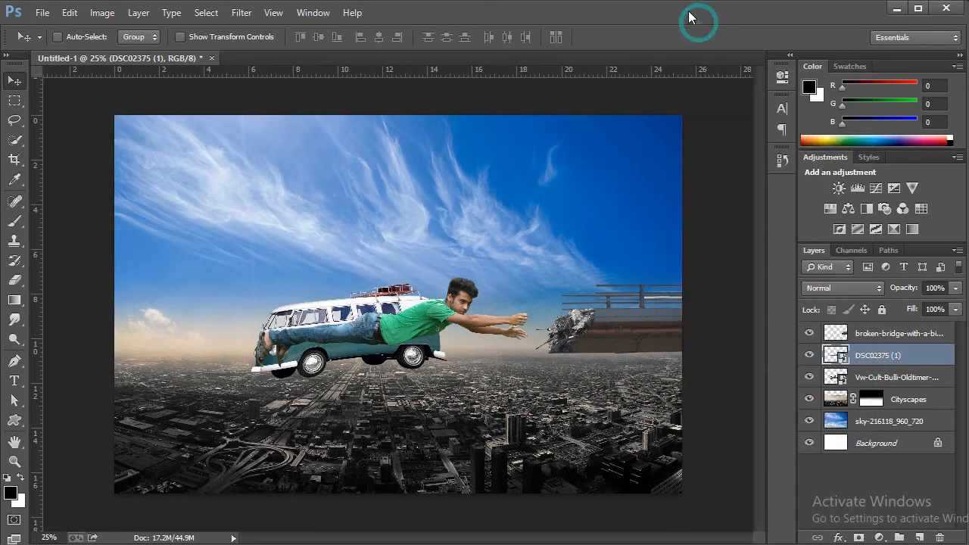
Flip the man horizontally, scale him to about 35%, and rotate and position him with his hands reaching the bus's roof rack.
{"action": "key", "text": "ctrl+t"}
{"action": "right_click", "coordinate": [415, 277]}
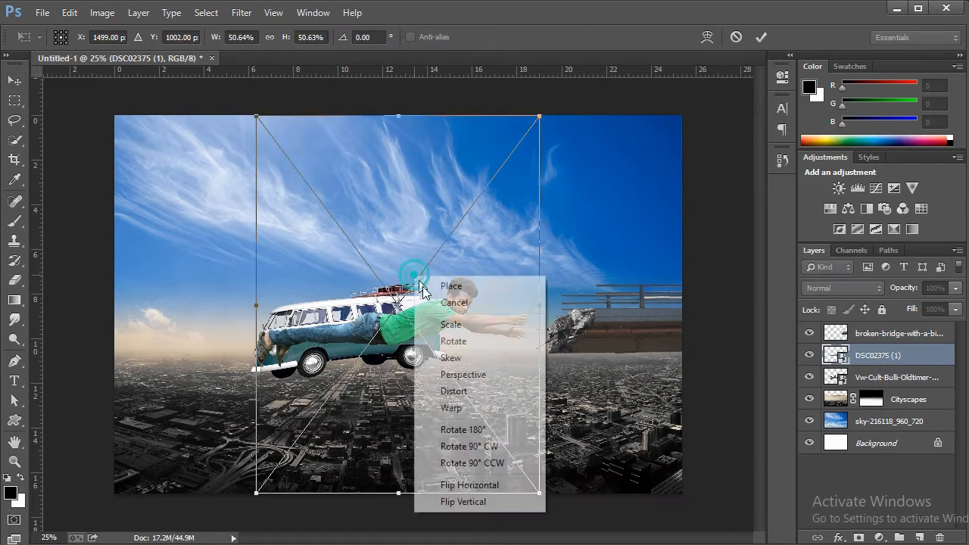
{"action": "left_click", "coordinate": [476, 485]}
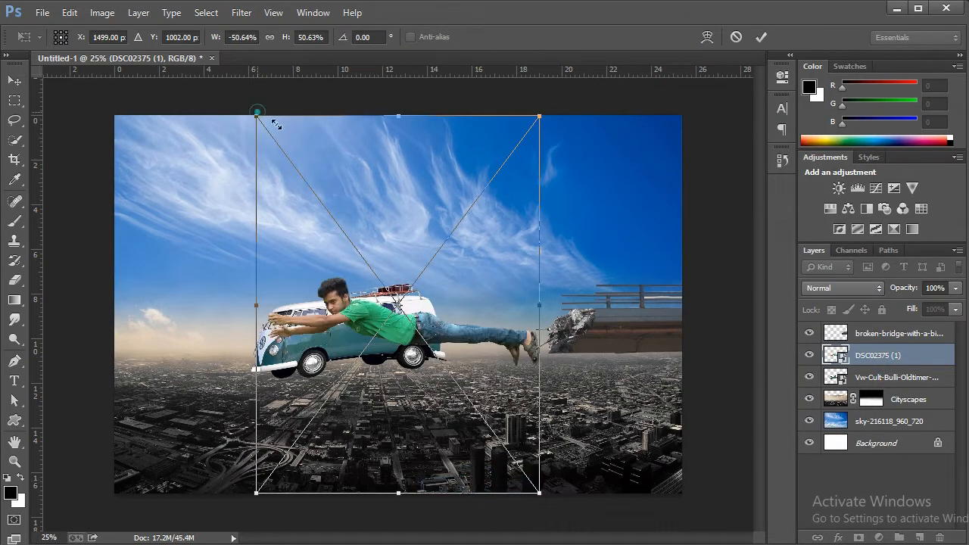
{"action": "left_click_drag", "start_coordinate": [275, 124], "coordinate": [368, 204]}
{"action": "left_click_drag", "start_coordinate": [586, 389], "coordinate": [588, 363]}
{"action": "left_click_drag", "start_coordinate": [530, 416], "coordinate": [523, 312]}
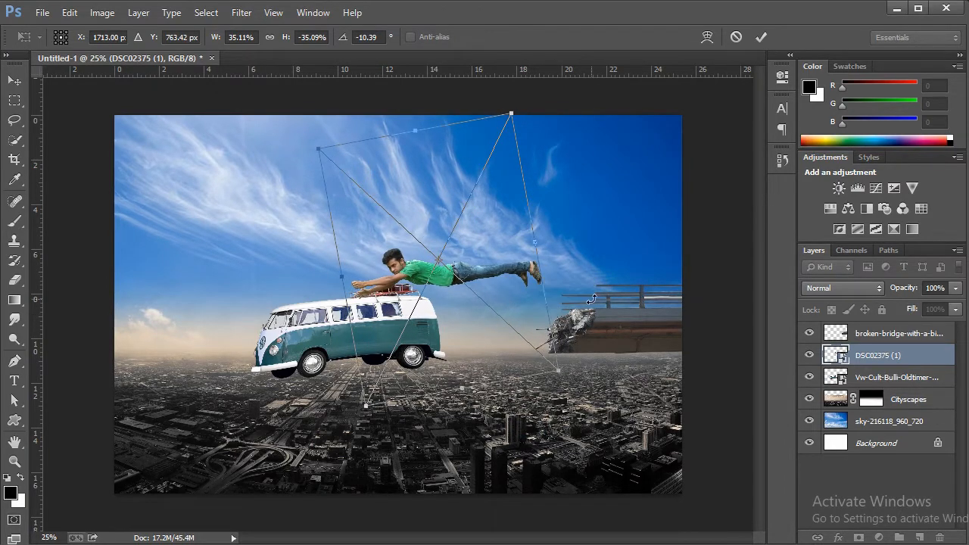
{"action": "left_click", "coordinate": [761, 37]}
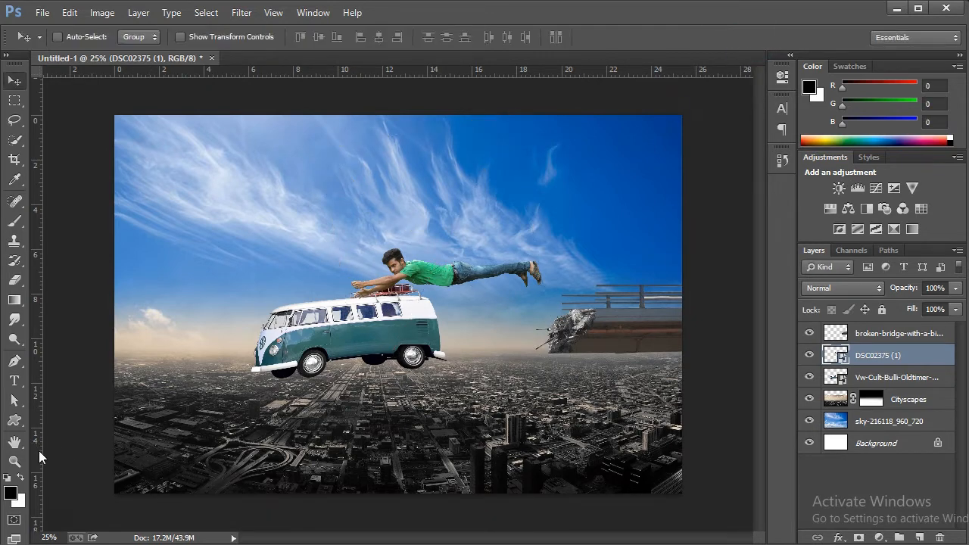
Rotate the man to about -3.76° and lower him slightly so his legs sit closer to the bridge level.
{"action": "left_click", "coordinate": [14, 461]}
{"action": "left_click", "coordinate": [459, 302]}
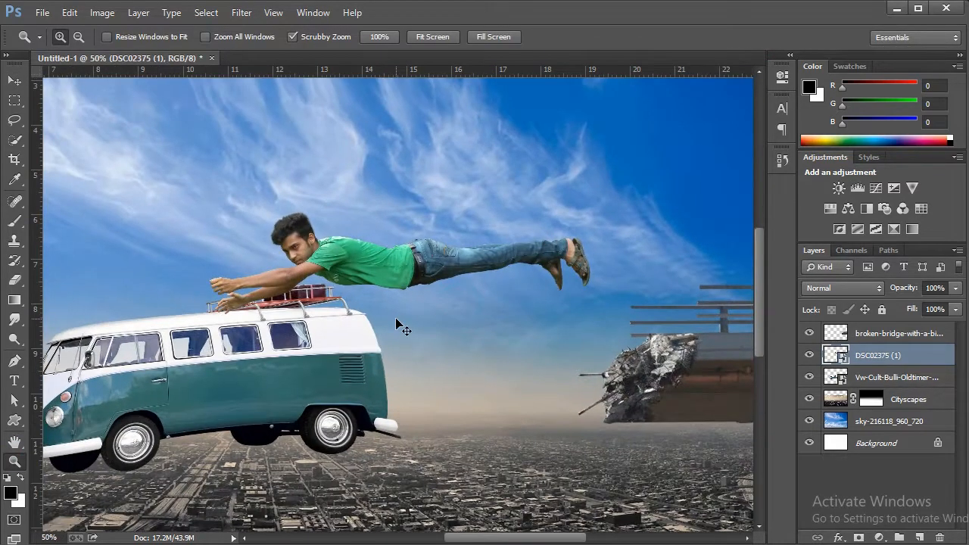
{"action": "key", "text": "ctrl+t"}
{"action": "left_click_drag", "start_coordinate": [424, 286], "coordinate": [452, 363]}
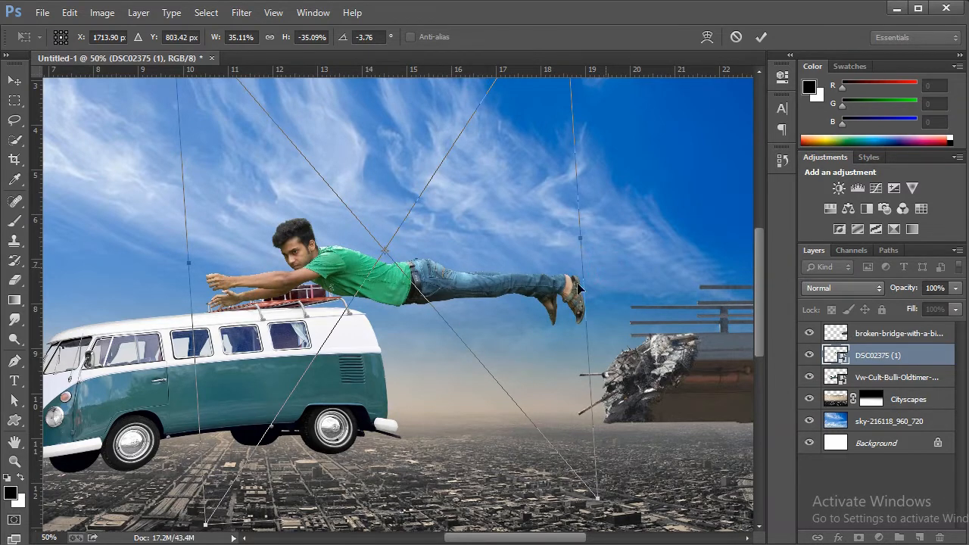
{"action": "left_click", "coordinate": [761, 38]}
Examine the man's placement against the bus's roof rack both up close and with the whole composite in view.
{"action": "key", "text": "z"}
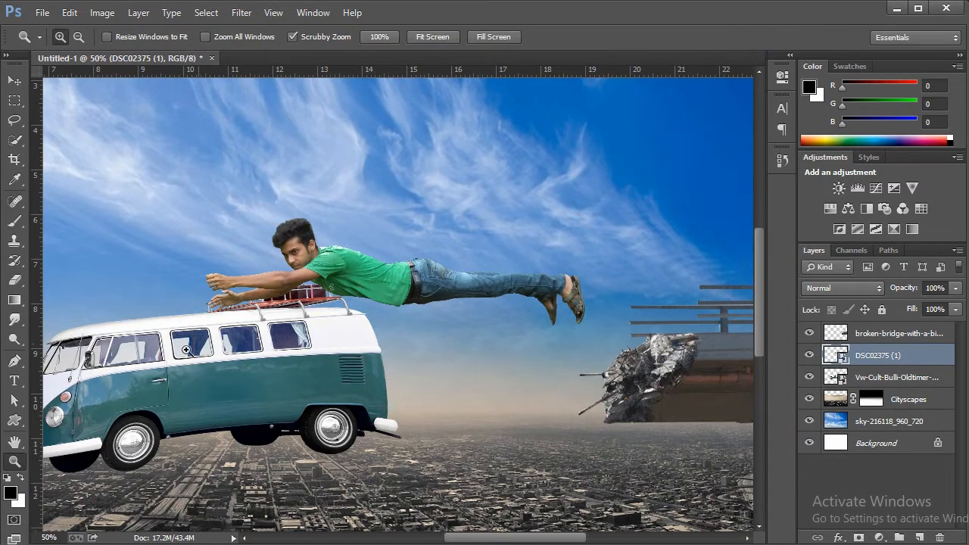
{"action": "right_click", "coordinate": [333, 263]}
{"action": "left_click", "coordinate": [347, 271]}
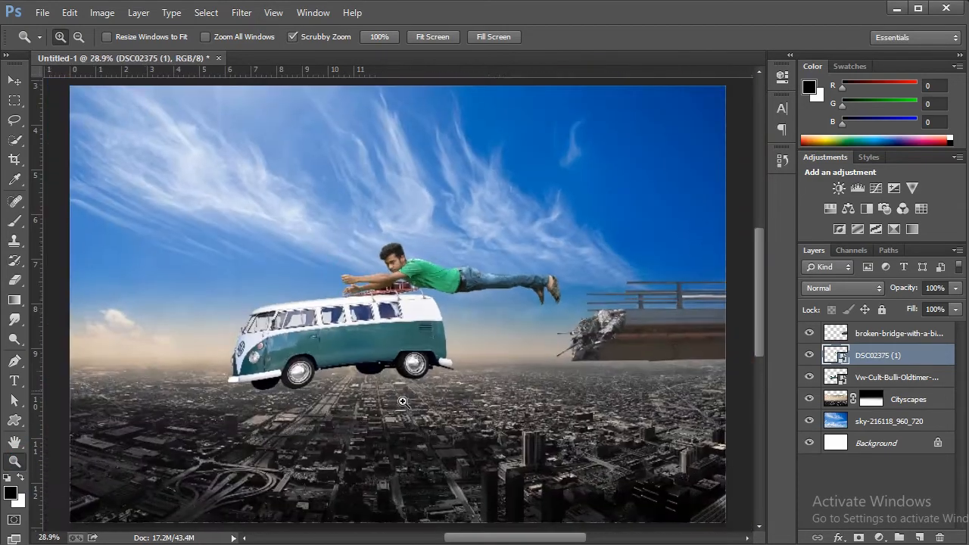
{"action": "left_click", "coordinate": [444, 394]}
{"action": "left_click", "coordinate": [448, 303]}
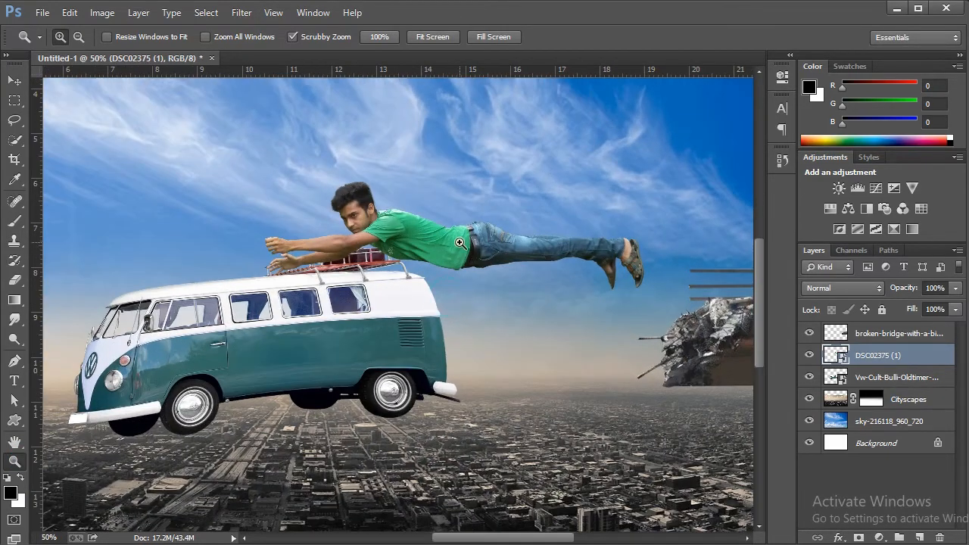
{"action": "right_click", "coordinate": [459, 241]}
{"action": "left_click", "coordinate": [500, 267]}
{"action": "key", "text": "ctrl+minus"}
{"action": "key", "text": "ctrl+minus"}
{"action": "key", "text": "ctrl+minus"}
{"action": "key", "text": "ctrl+minus"}
{"action": "key", "text": "ctrl+plus"}
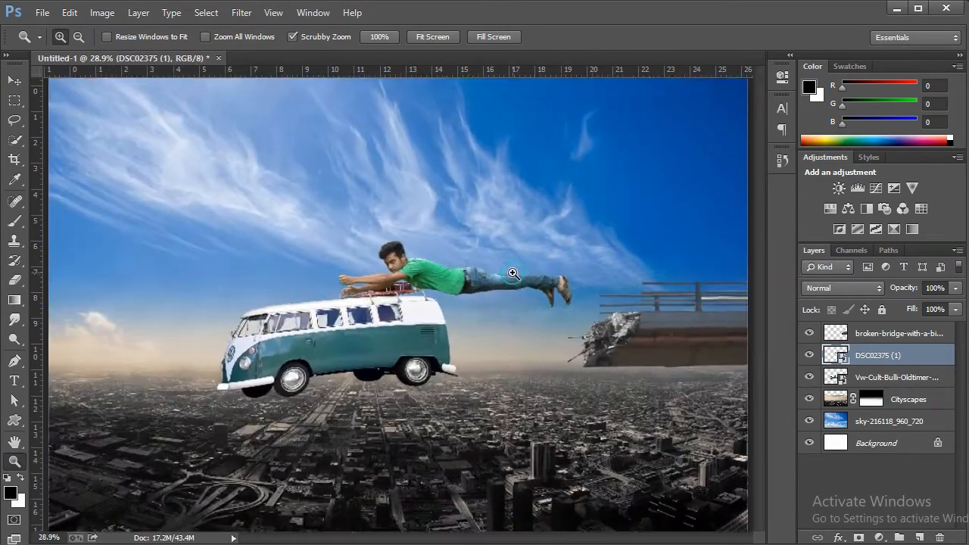
Rotate the man to about -5.75°, nudge him up 15 px, fine-tune his tilt and apply the transformation.
{"action": "key", "text": "ctrl+t"}
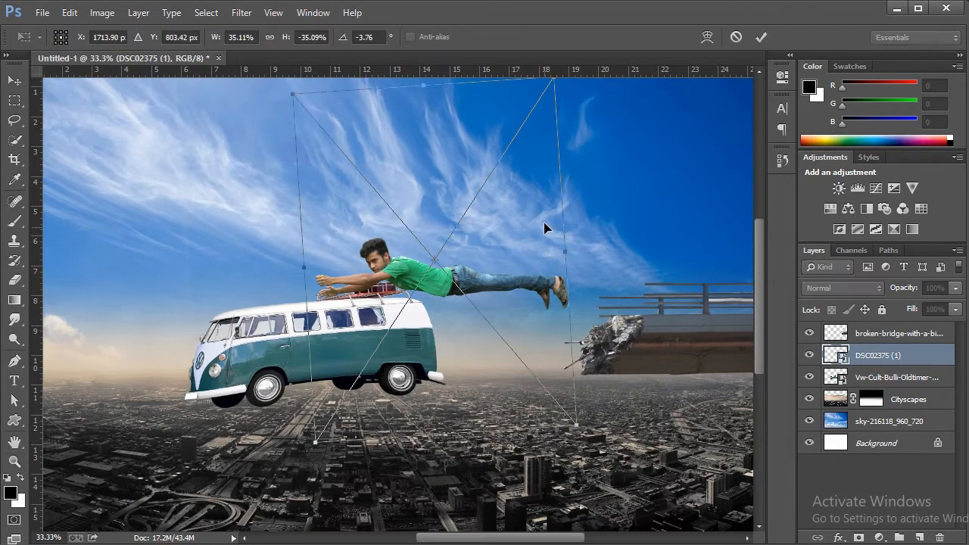
{"action": "mouse_move", "coordinate": [558, 231]}
{"action": "left_mouse_down"}
{"action": "mouse_move", "coordinate": [620, 178]}
{"action": "mouse_move", "coordinate": [559, 248]}
{"action": "left_mouse_up"}
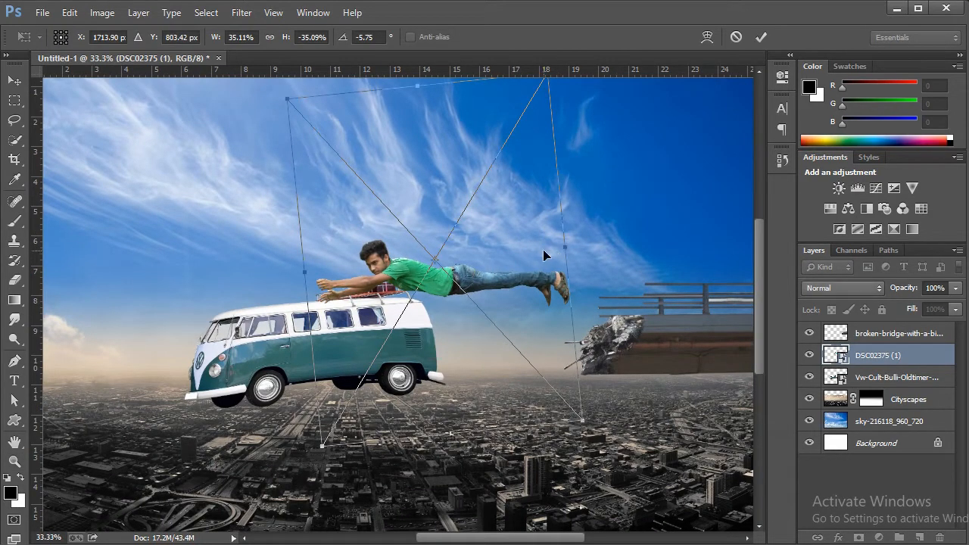
{"action": "key", "text": "Up"}
{"action": "key", "text": "Up"}
{"action": "key", "text": "Up"}
{"action": "key", "text": "Up"}
{"action": "key", "text": "Up"}
{"action": "key", "text": "Up"}
{"action": "key", "text": "Up"}
{"action": "key", "text": "Up"}
{"action": "key", "text": "Up"}
{"action": "key", "text": "Up"}
{"action": "key", "text": "Up"}
{"action": "key", "text": "Up"}
{"action": "key", "text": "Up"}
{"action": "key", "text": "Up"}
{"action": "key", "text": "Up"}
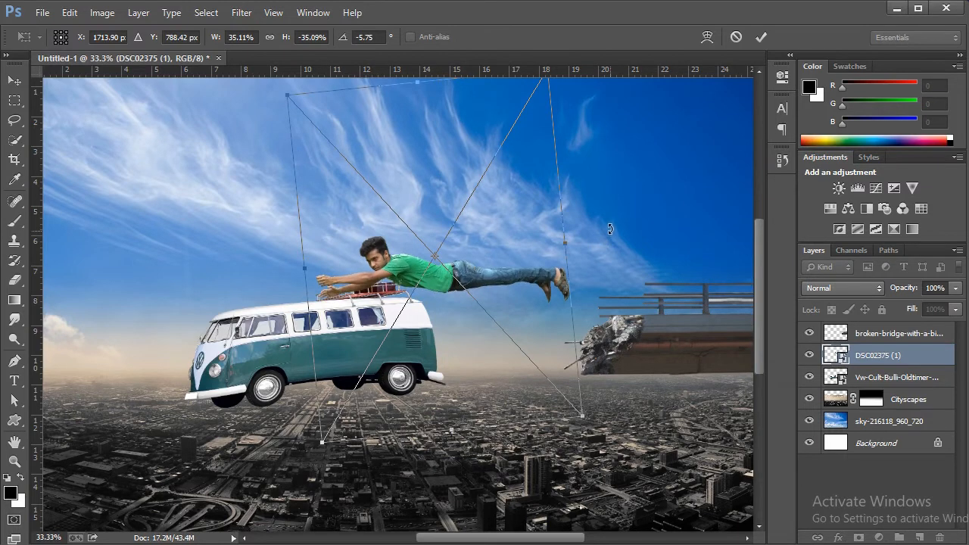
{"action": "left_click_drag", "start_coordinate": [610, 229], "coordinate": [605, 237]}
{"action": "left_click", "coordinate": [760, 37]}
{"action": "key", "text": "z"}
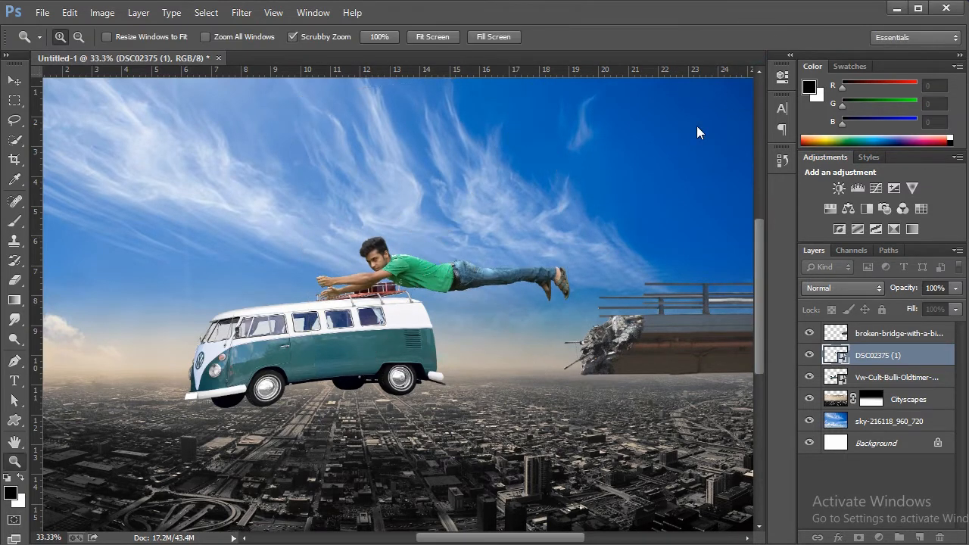
Reduce the man layer's opacity to 42% so the roof rack shows through his arms.
{"action": "left_click", "coordinate": [346, 270]}
{"action": "left_click", "coordinate": [346, 270]}
{"action": "left_click", "coordinate": [347, 270]}
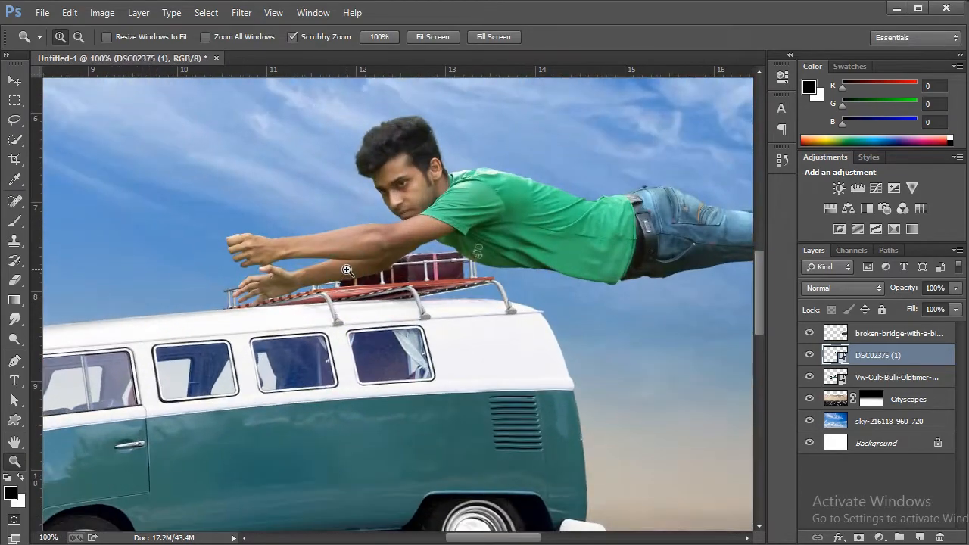
{"action": "left_click", "coordinate": [491, 276]}
{"action": "right_click", "coordinate": [447, 250]}
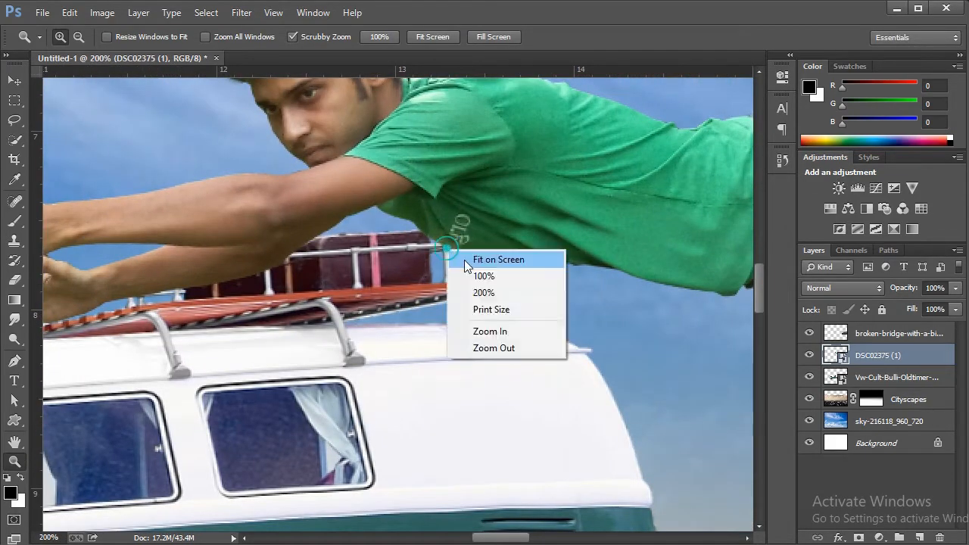
{"action": "left_click", "coordinate": [464, 259]}
{"action": "left_click", "coordinate": [378, 279]}
{"action": "left_click_drag", "start_coordinate": [377, 279], "coordinate": [378, 277]}
{"action": "left_click_drag", "start_coordinate": [907, 290], "coordinate": [863, 290]}
{"action": "left_click", "coordinate": [146, 364]}
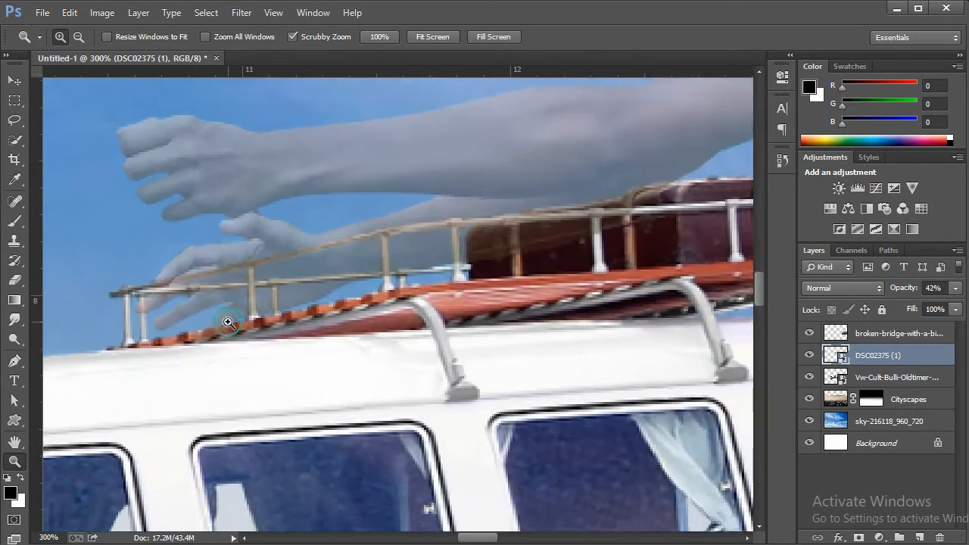
Rasterize the DSC02375 (1) layer and add a layer mask to it.
{"action": "right_click", "coordinate": [891, 356]}
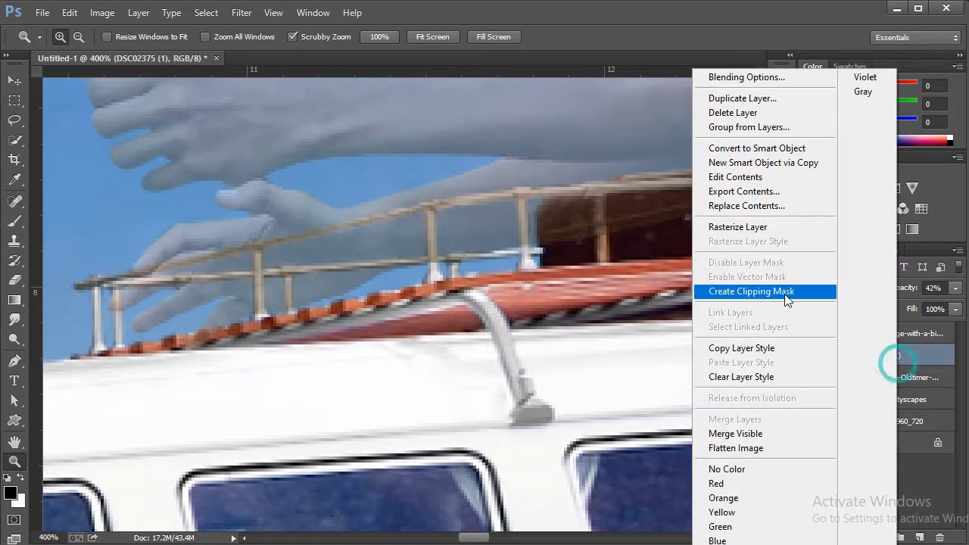
{"action": "left_click", "coordinate": [757, 226]}
{"action": "left_click", "coordinate": [859, 538]}
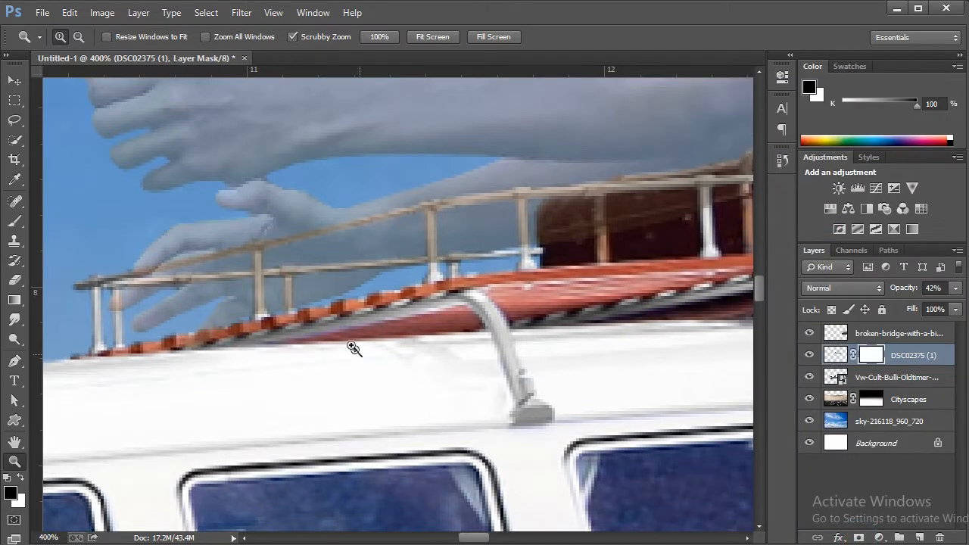
Mask out the man's hand over the roof rack's front rails with a small hard black brush, 2 to 4 px in size.
{"action": "left_click", "coordinate": [252, 314]}
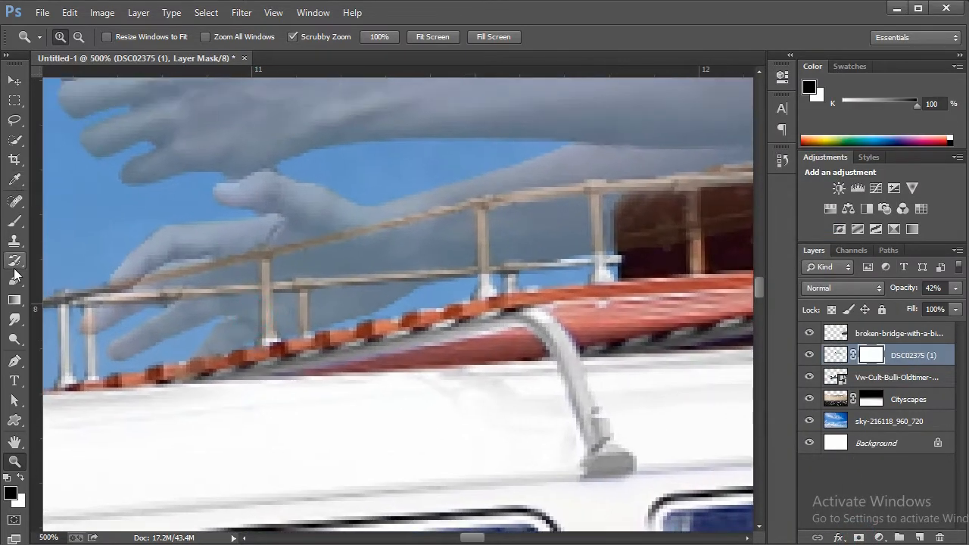
{"action": "left_click", "coordinate": [14, 220]}
{"action": "right_click", "coordinate": [162, 295]}
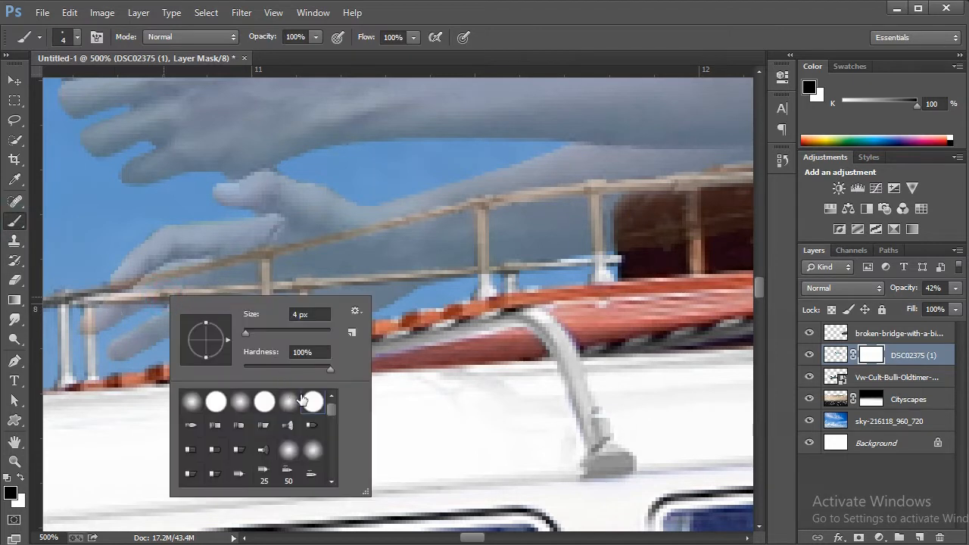
{"action": "left_click", "coordinate": [545, 21]}
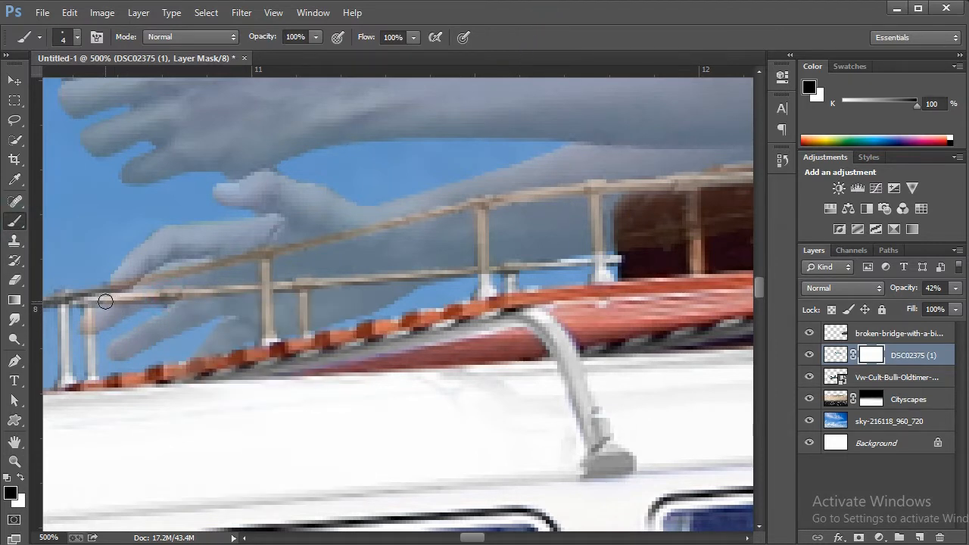
{"action": "mouse_move", "coordinate": [106, 302]}
{"action": "left_mouse_down"}
{"action": "mouse_move", "coordinate": [250, 288]}
{"action": "mouse_move", "coordinate": [264, 297]}
{"action": "mouse_move", "coordinate": [264, 259]}
{"action": "left_mouse_up"}
{"action": "left_click_drag", "start_coordinate": [160, 279], "coordinate": [303, 243]}
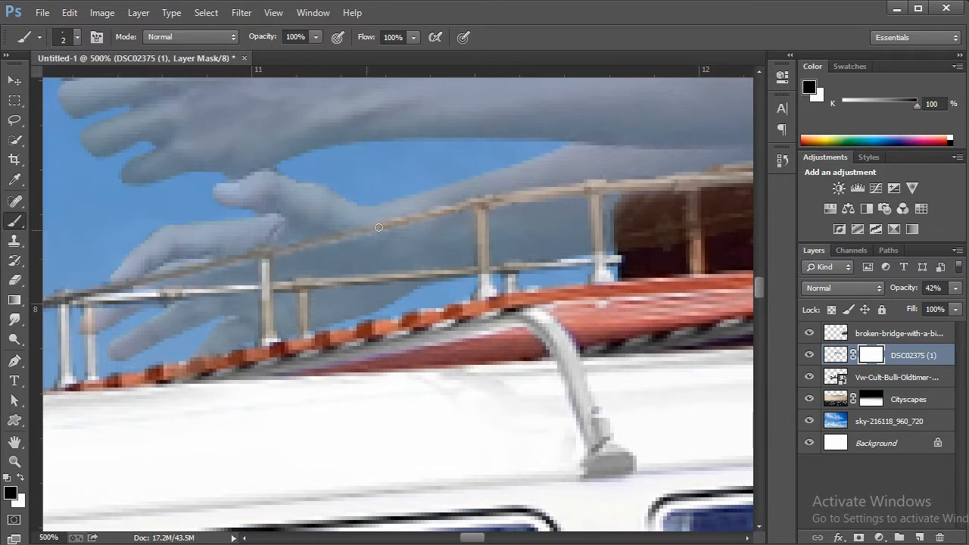
Mask out the man's arm over the roof rack's remaining rails and upright posts, using a brush of about 3 px for the posts.
{"action": "mouse_move", "coordinate": [482, 210]}
{"action": "left_mouse_down"}
{"action": "mouse_move", "coordinate": [485, 254]}
{"action": "mouse_move", "coordinate": [488, 201]}
{"action": "mouse_move", "coordinate": [711, 184]}
{"action": "mouse_move", "coordinate": [604, 231]}
{"action": "mouse_move", "coordinate": [695, 253]}
{"action": "left_mouse_up"}
{"action": "mouse_move", "coordinate": [595, 193]}
{"action": "left_mouse_down"}
{"action": "mouse_move", "coordinate": [599, 258]}
{"action": "mouse_move", "coordinate": [484, 269]}
{"action": "mouse_move", "coordinate": [479, 250]}
{"action": "mouse_move", "coordinate": [477, 270]}
{"action": "mouse_move", "coordinate": [296, 284]}
{"action": "mouse_move", "coordinate": [304, 293]}
{"action": "mouse_move", "coordinate": [304, 338]}
{"action": "left_mouse_up"}
{"action": "key", "text": "bracketright"}
{"action": "key", "text": "bracketright"}
{"action": "left_click_drag", "start_coordinate": [264, 292], "coordinate": [268, 338]}
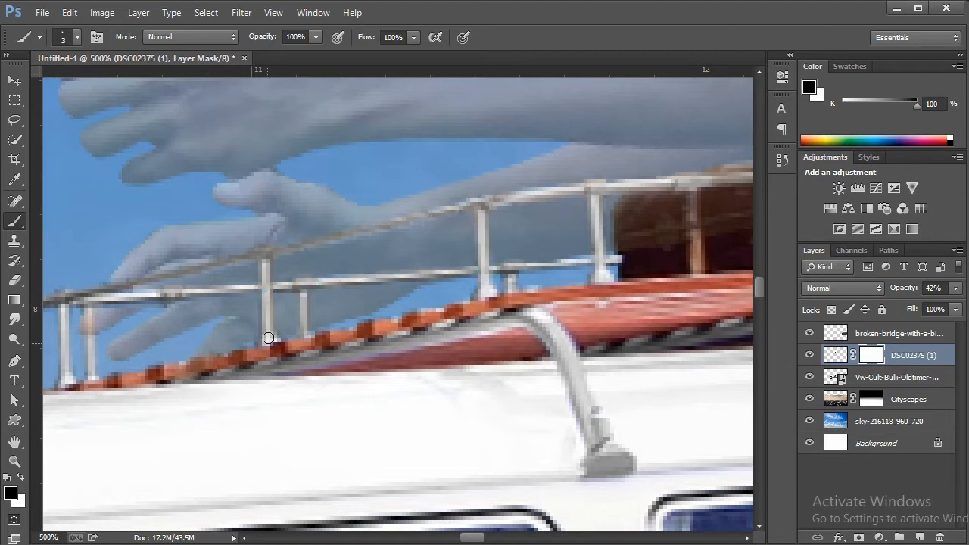
{"action": "left_click_drag", "start_coordinate": [89, 306], "coordinate": [92, 332]}
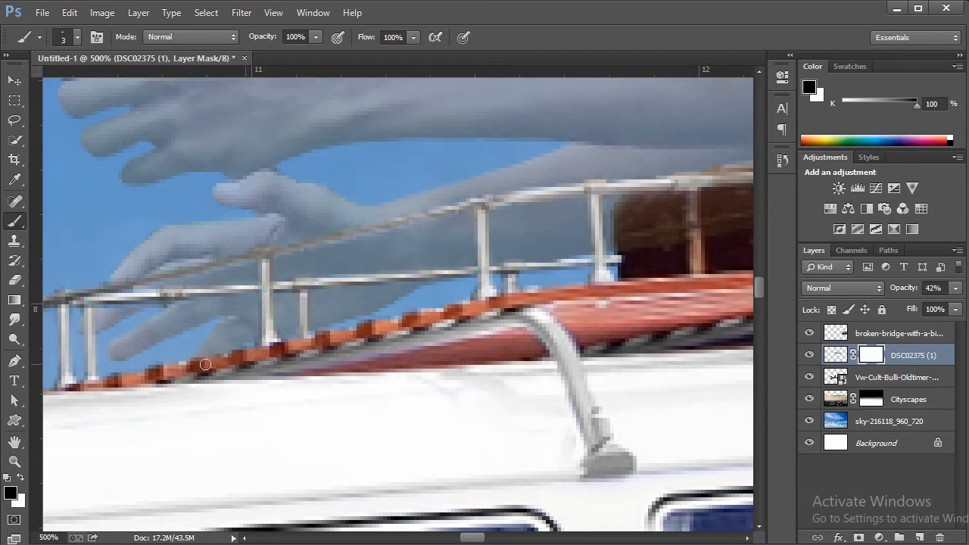
{"action": "mouse_move", "coordinate": [689, 188]}
{"action": "left_mouse_down"}
{"action": "mouse_move", "coordinate": [255, 292]}
{"action": "mouse_move", "coordinate": [521, 229]}
{"action": "mouse_move", "coordinate": [445, 268]}
{"action": "left_mouse_up"}
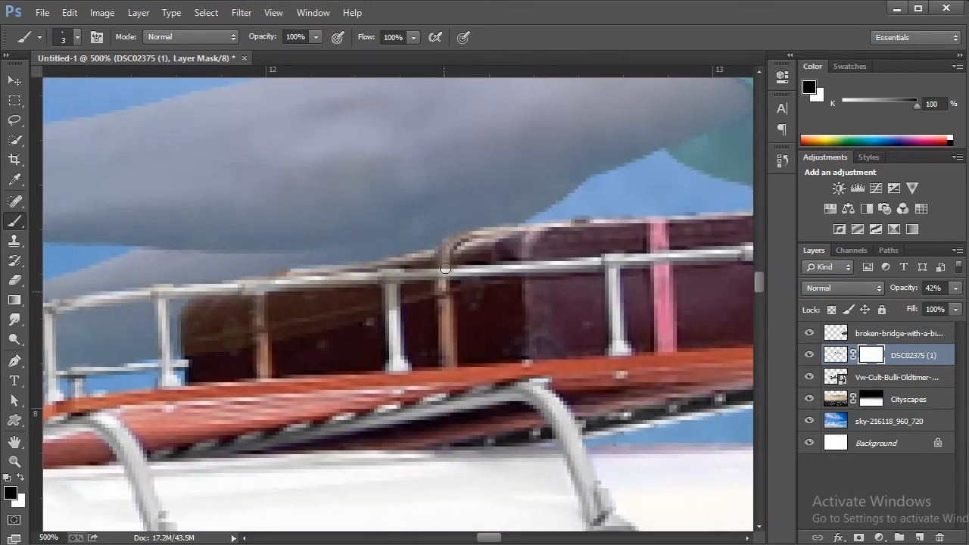
Enlarge the brush to 20 px and mask out the arm where it covers the dark suitcase on the roof rack.
{"action": "key", "text": "bracketright"}
{"action": "key", "text": "bracketright"}
{"action": "key", "text": "bracketright"}
{"action": "key", "text": "bracketright"}
{"action": "key", "text": "bracketright"}
{"action": "key", "text": "bracketright"}
{"action": "key", "text": "bracketright"}
{"action": "key", "text": "bracketright"}
{"action": "mouse_move", "coordinate": [441, 303]}
{"action": "left_mouse_down"}
{"action": "mouse_move", "coordinate": [299, 333]}
{"action": "mouse_move", "coordinate": [221, 331]}
{"action": "left_mouse_up"}
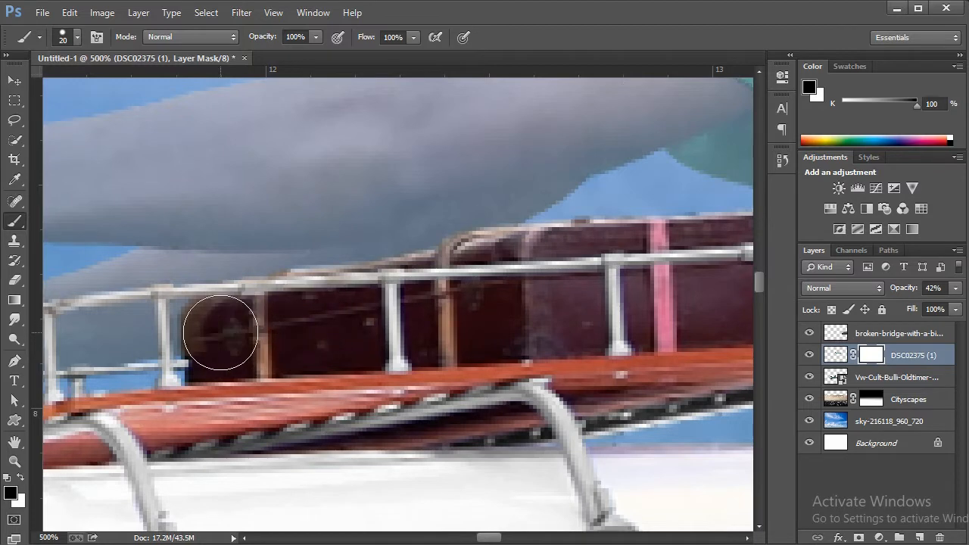
{"action": "left_click", "coordinate": [234, 327]}
Reduce the brush to 3 px and mask out the man's shirt over the rear end of the roof rack's top rail.
{"action": "left_click_drag", "start_coordinate": [539, 318], "coordinate": [121, 372]}
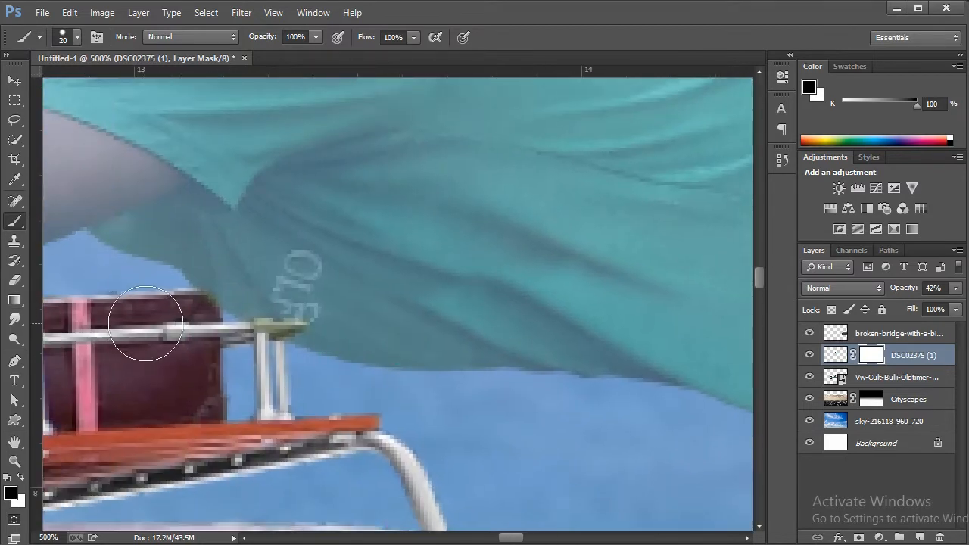
{"action": "key", "text": "bracketleft"}
{"action": "key", "text": "bracketleft"}
{"action": "key", "text": "bracketleft"}
{"action": "key", "text": "bracketleft"}
{"action": "key", "text": "bracketleft"}
{"action": "key", "text": "bracketleft"}
{"action": "key", "text": "bracketleft"}
{"action": "key", "text": "bracketleft"}
{"action": "key", "text": "bracketleft"}
{"action": "mouse_move", "coordinate": [250, 329]}
{"action": "left_mouse_down"}
{"action": "mouse_move", "coordinate": [299, 327]}
{"action": "mouse_move", "coordinate": [227, 330]}
{"action": "left_mouse_up"}
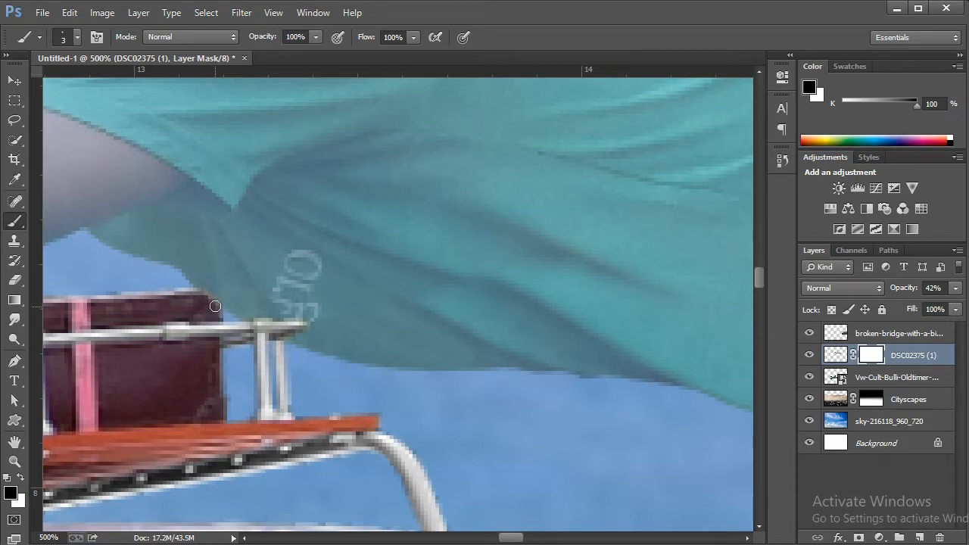
Restore the DSC02375 (1) layer's opacity to 100%.
{"action": "left_click", "coordinate": [15, 441]}
{"action": "left_click", "coordinate": [15, 459]}
{"action": "right_click", "coordinate": [327, 283]}
{"action": "left_click", "coordinate": [340, 290]}
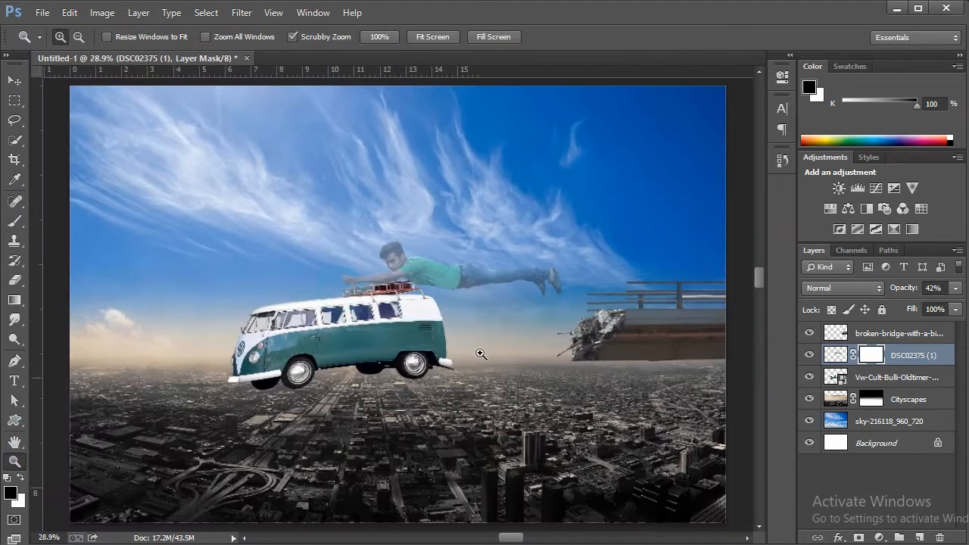
{"action": "left_click", "coordinate": [480, 277]}
{"action": "left_click", "coordinate": [934, 288]}
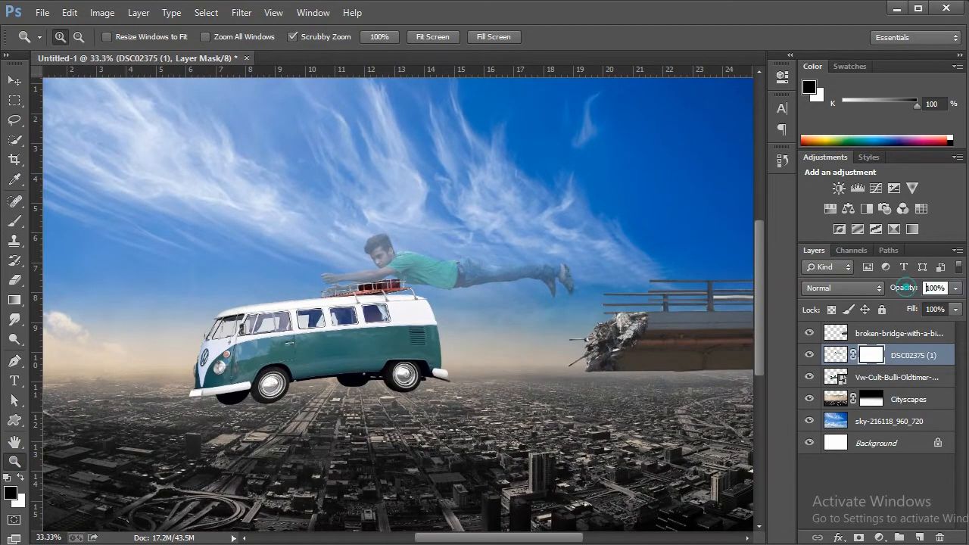
{"action": "type", "text": "100"}
{"action": "key", "text": "Return"}
Examine how the man's masked hands and arm sit behind the roof rack, both in the whole composite and up close.
{"action": "left_click", "coordinate": [524, 301]}
{"action": "right_click", "coordinate": [540, 314]}
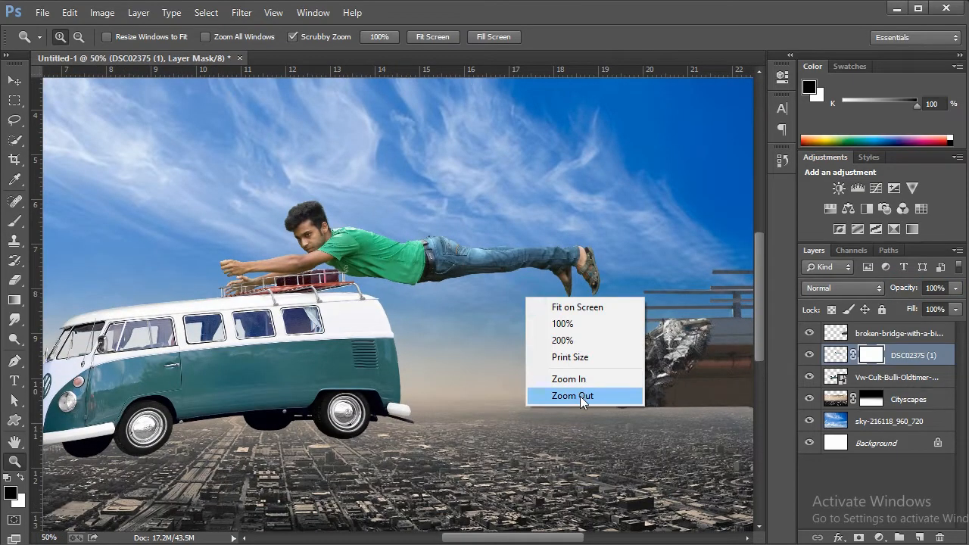
{"action": "left_click", "coordinate": [580, 396]}
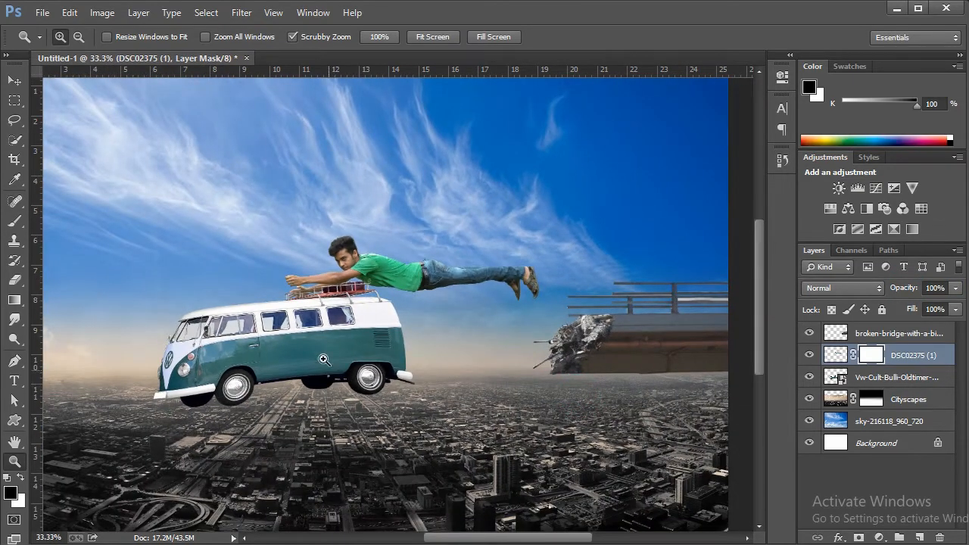
{"action": "left_click", "coordinate": [307, 295]}
{"action": "left_click", "coordinate": [306, 297]}
{"action": "left_click", "coordinate": [305, 298]}
{"action": "left_click", "coordinate": [305, 297]}
{"action": "right_click", "coordinate": [362, 269]}
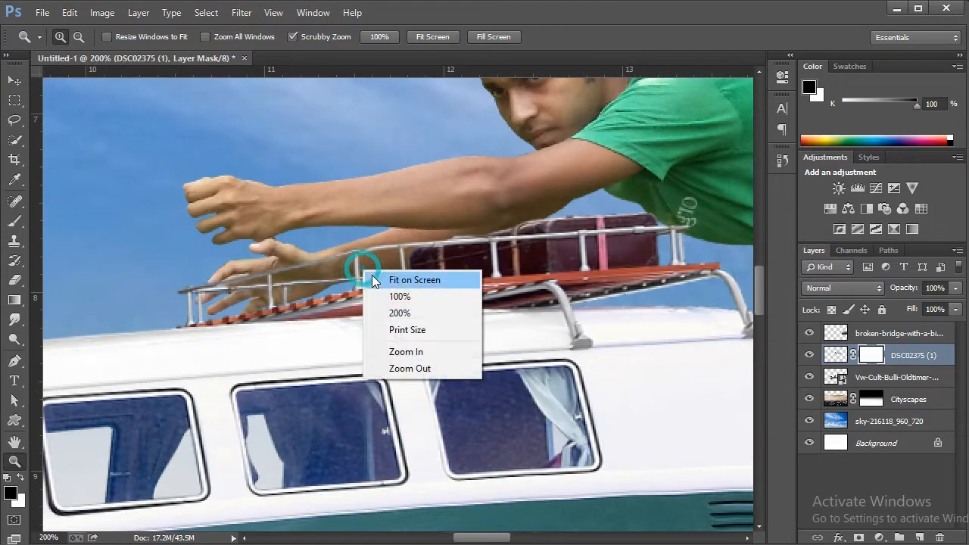
{"action": "left_click", "coordinate": [373, 279]}
Place the Umbrella_yellow_Closed_PROCESSED image from the wotng way folder in File Explorer into the Photoshop composite, scaled down to about the bus's height.
{"action": "key", "text": "alt+Tab"}
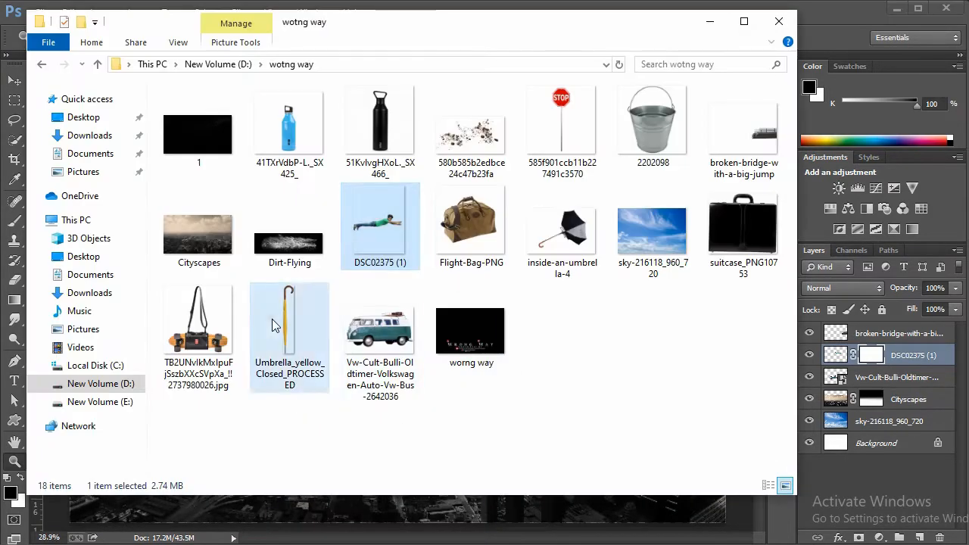
{"action": "left_click_drag", "start_coordinate": [273, 324], "coordinate": [569, 506]}
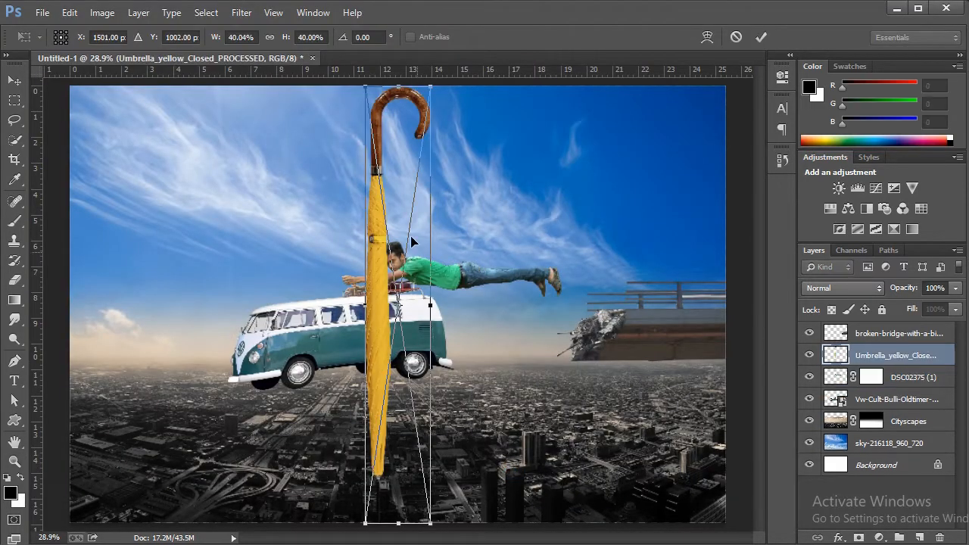
{"action": "left_click_drag", "start_coordinate": [361, 86], "coordinate": [409, 356]}
{"action": "left_click", "coordinate": [761, 36]}
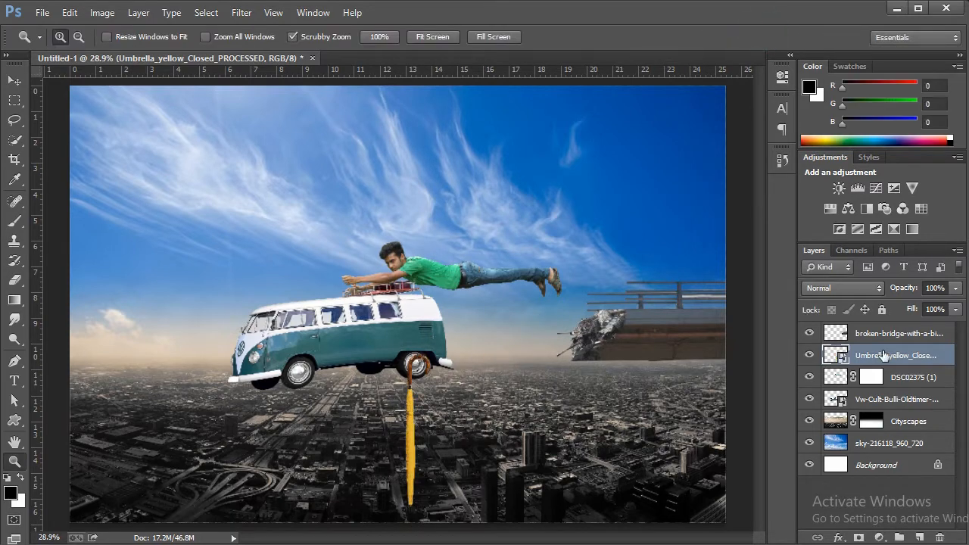
Rasterize the umbrella layer, rotate it to about 143° so its handle points down, and place it over the roof near the man's hands.
{"action": "right_click", "coordinate": [884, 355]}
{"action": "left_click", "coordinate": [746, 234]}
{"action": "key", "text": "ctrl+t"}
{"action": "left_click_drag", "start_coordinate": [397, 338], "coordinate": [527, 528]}
{"action": "left_click_drag", "start_coordinate": [420, 438], "coordinate": [330, 245]}
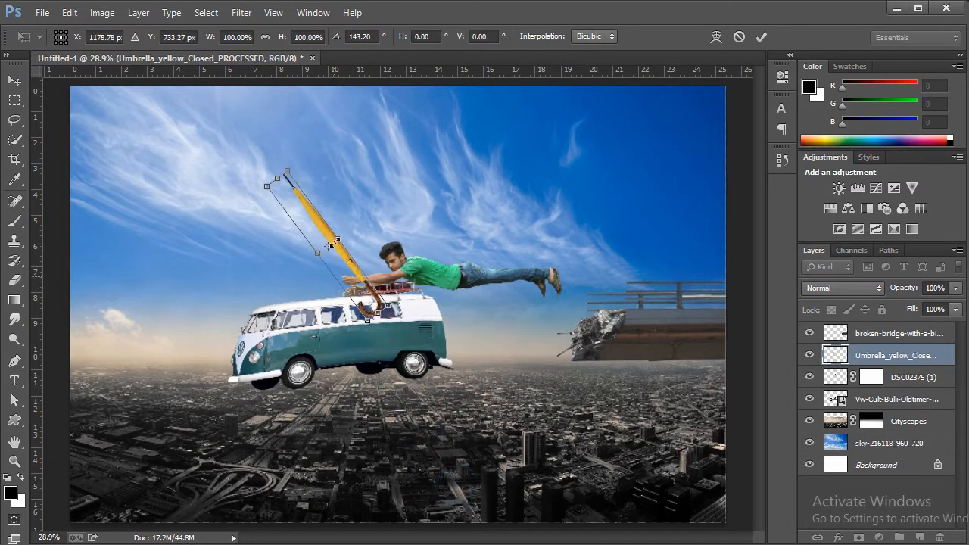
Scale the umbrella to about 65%, rotate it to about 152°, and position its handle at the man's front fist.
{"action": "left_click_drag", "start_coordinate": [264, 176], "coordinate": [315, 221]}
{"action": "left_click_drag", "start_coordinate": [408, 288], "coordinate": [344, 267]}
{"action": "key", "text": "ctrl+plus"}
{"action": "key", "text": "ctrl+plus"}
{"action": "key", "text": "ctrl+plus"}
{"action": "key", "text": "ctrl+plus"}
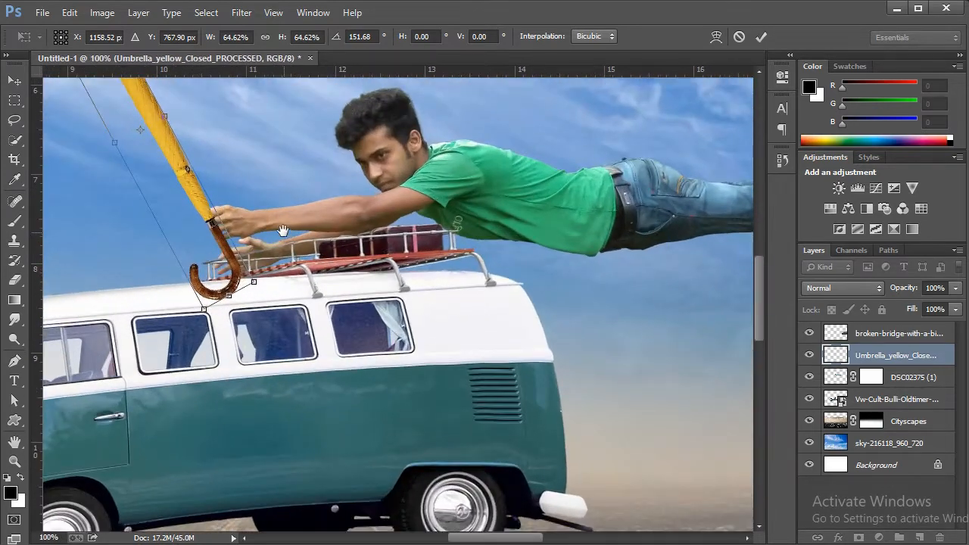
{"action": "left_click_drag", "start_coordinate": [283, 230], "coordinate": [363, 296]}
{"action": "key", "text": "ctrl+plus"}
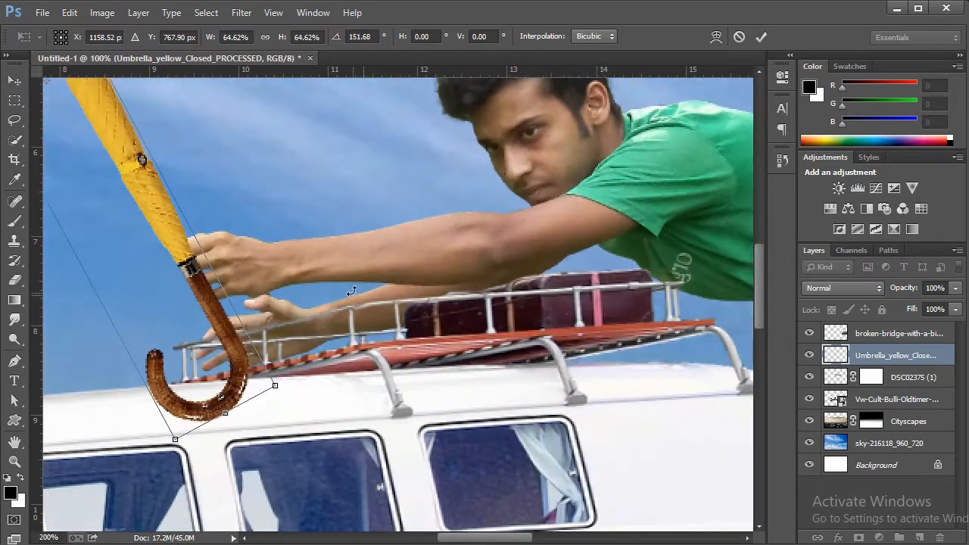
{"action": "left_click_drag", "start_coordinate": [323, 269], "coordinate": [443, 379]}
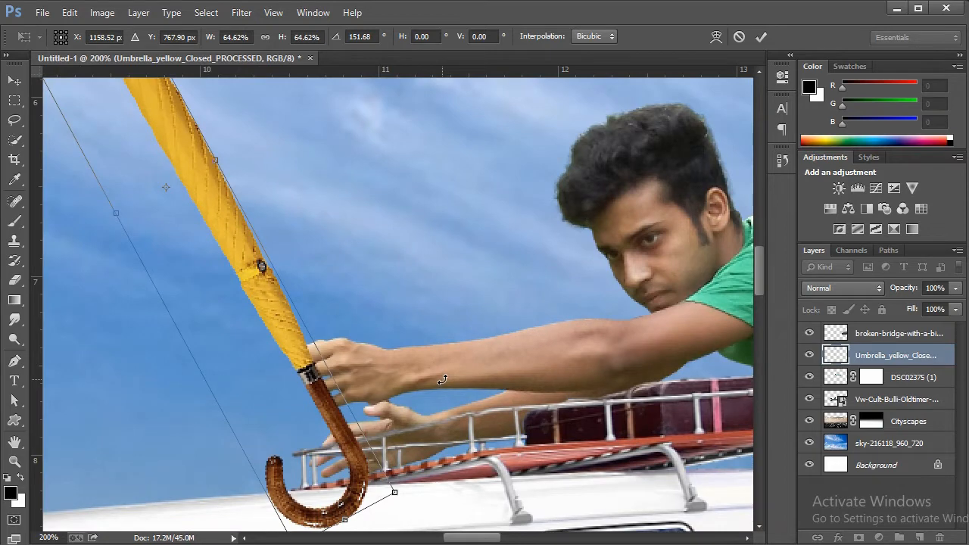
{"action": "key", "text": "ctrl+minus"}
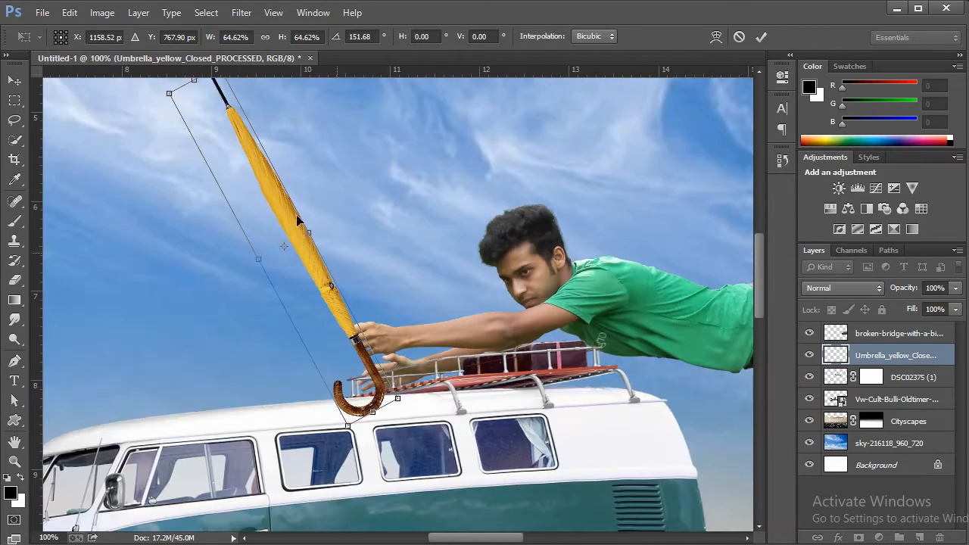
Scale the umbrella further down to about 59%, rotate it to about 153.6°, and nudge it up along the man's fist.
{"action": "left_click_drag", "start_coordinate": [173, 95], "coordinate": [190, 119]}
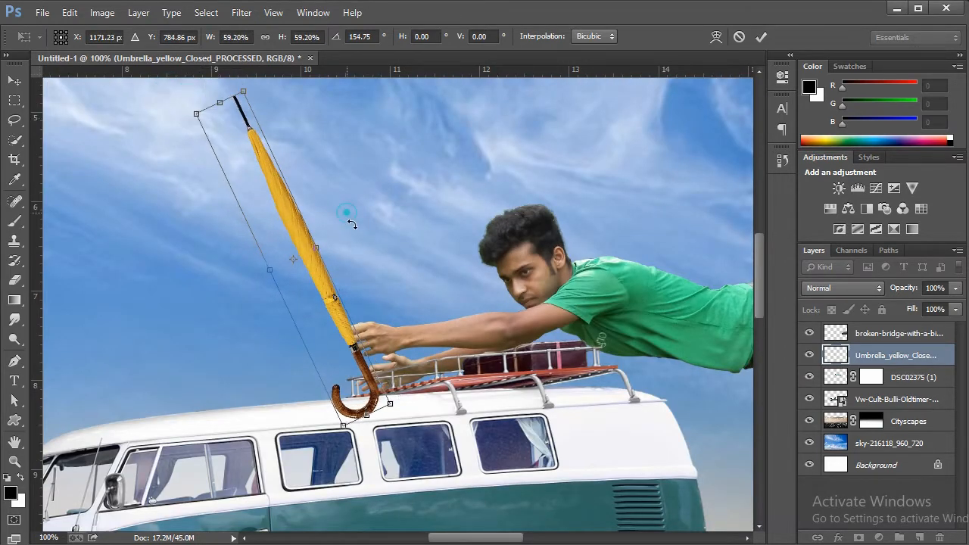
{"action": "left_click_drag", "start_coordinate": [346, 217], "coordinate": [338, 216]}
{"action": "left_click_drag", "start_coordinate": [324, 315], "coordinate": [319, 293]}
{"action": "left_click_drag", "start_coordinate": [399, 296], "coordinate": [402, 311]}
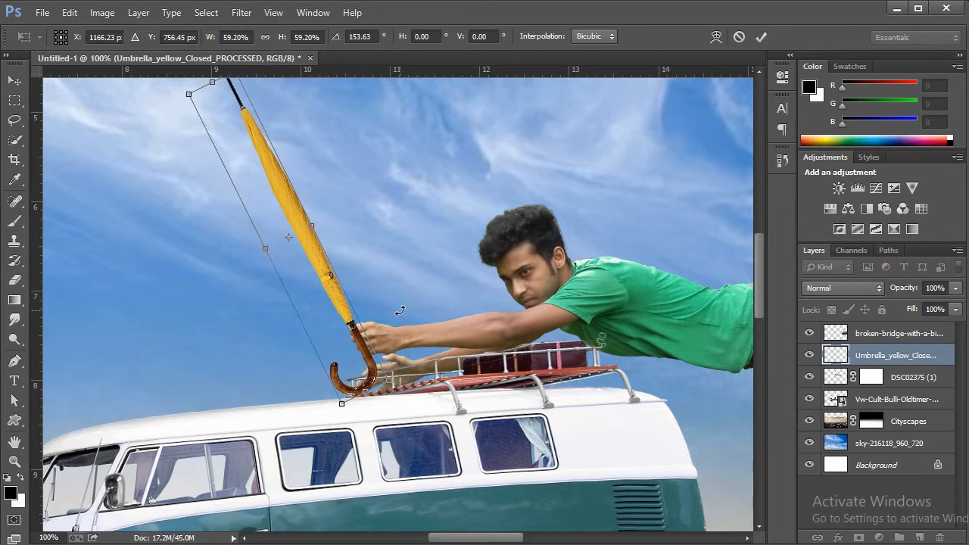
{"action": "key", "text": "Up"}
{"action": "key", "text": "Up"}
{"action": "key", "text": "Up"}
{"action": "key", "text": "Up"}
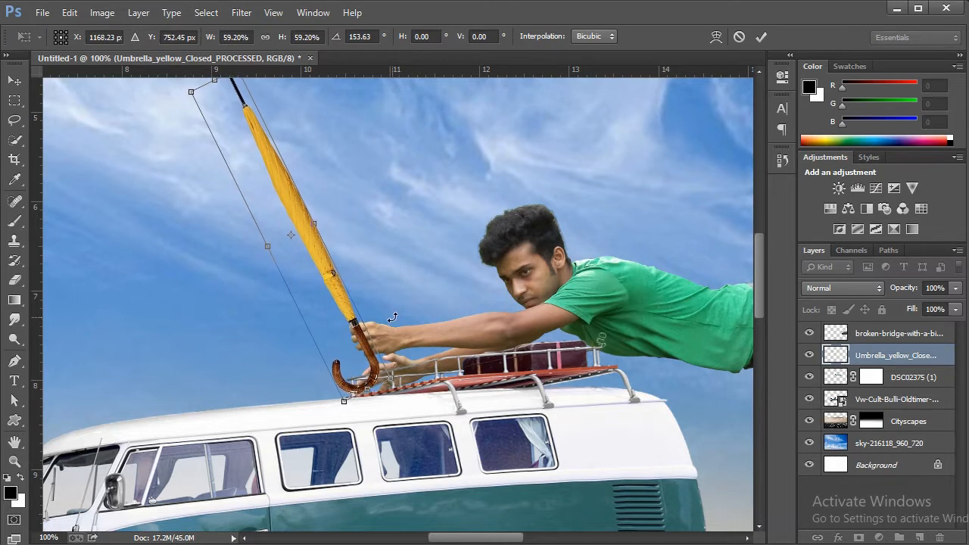
{"action": "key", "text": "Up"}
{"action": "key", "text": "Up"}
{"action": "key", "text": "Up"}
{"action": "key", "text": "Up"}
{"action": "key", "text": "Up"}
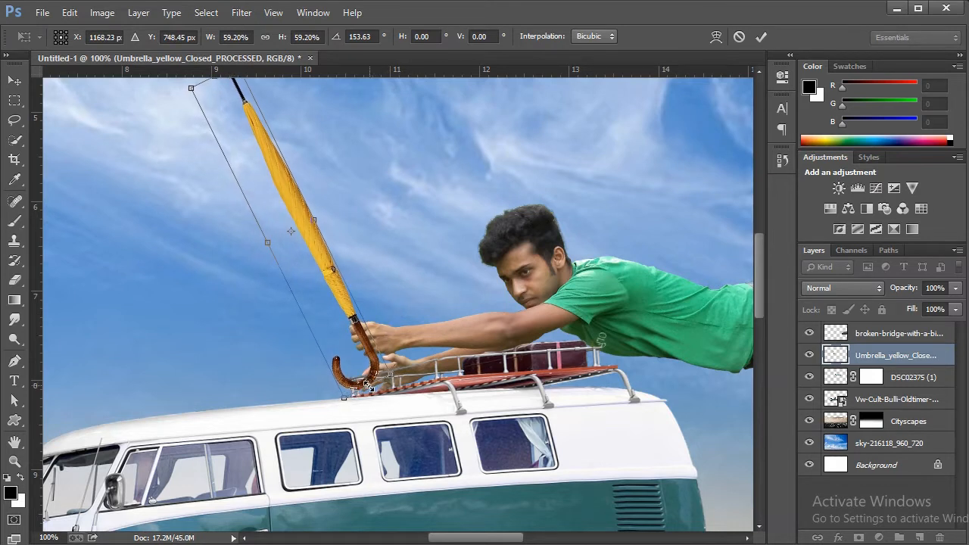
Stretch the umbrella's height to about 61%, nudge it up, and rotate it to about 154.7° to fit the man's grip.
{"action": "left_click_drag", "start_coordinate": [368, 384], "coordinate": [371, 394]}
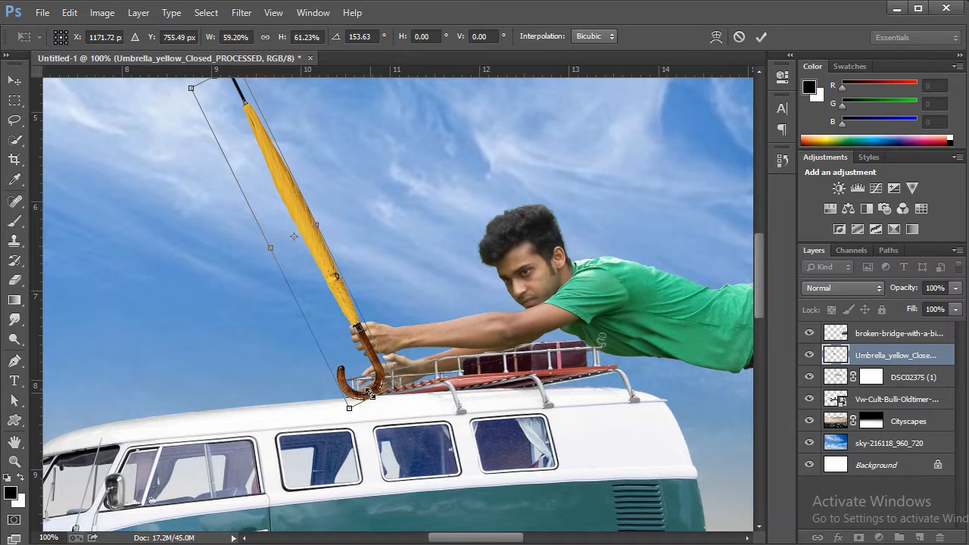
{"action": "key", "text": "Up"}
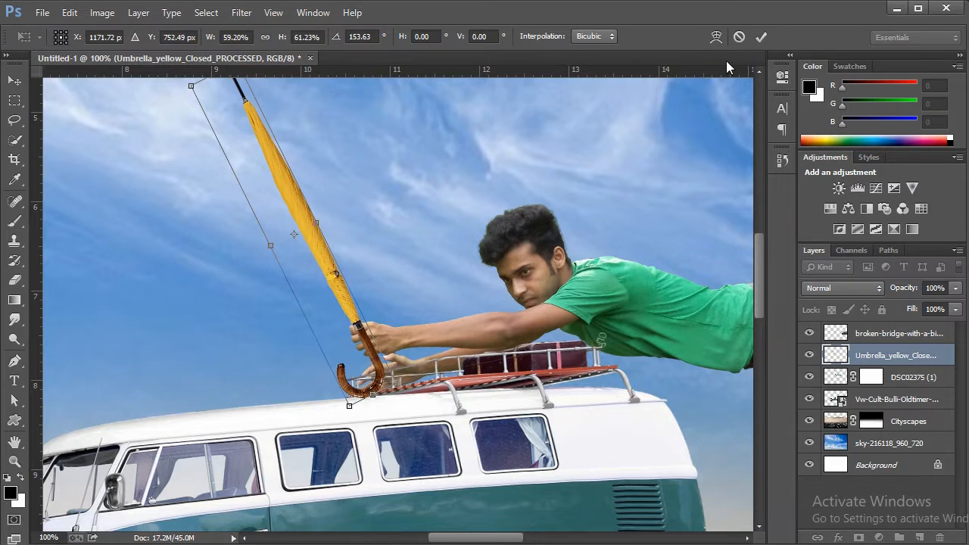
{"action": "key", "text": "Up"}
{"action": "key", "text": "Up"}
{"action": "key", "text": "Up"}
{"action": "key", "text": "Up"}
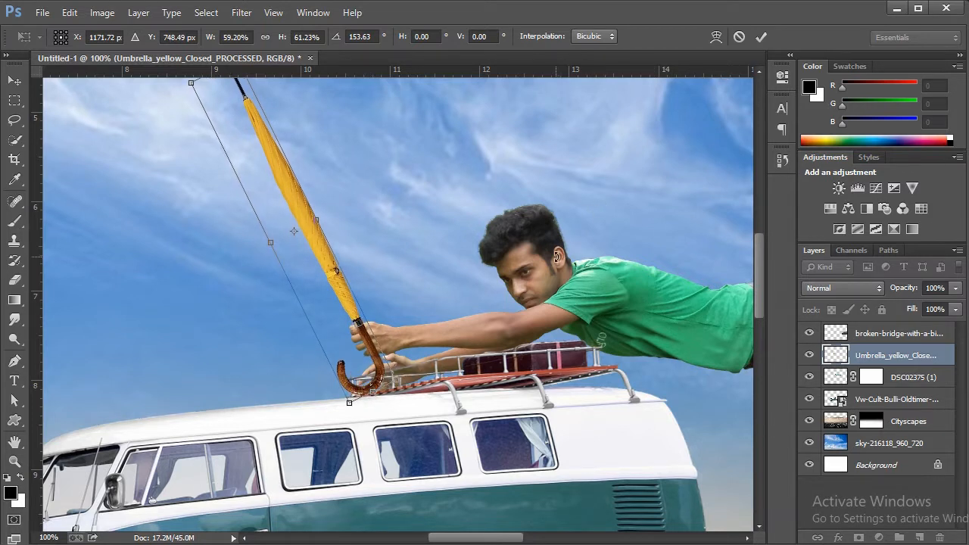
{"action": "key", "text": "Up"}
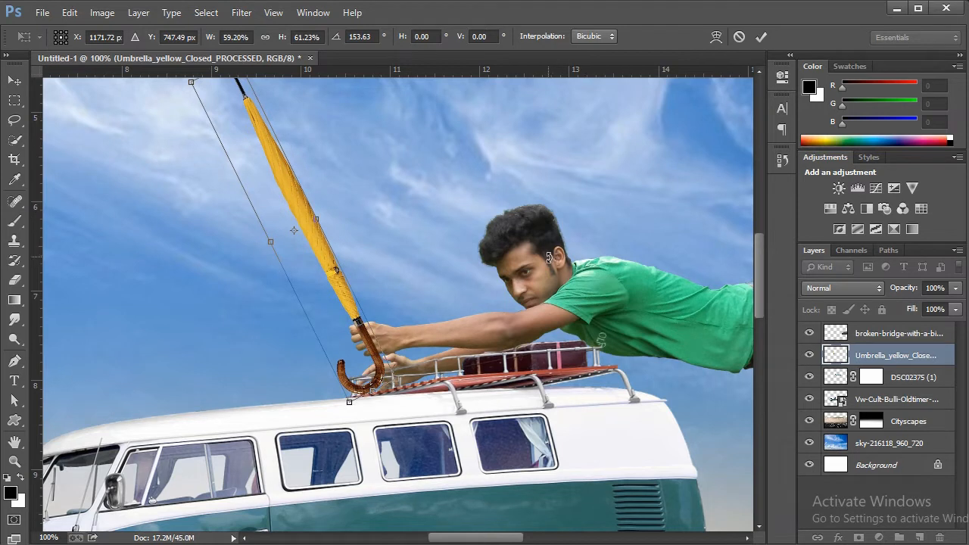
{"action": "left_click_drag", "start_coordinate": [549, 258], "coordinate": [587, 243]}
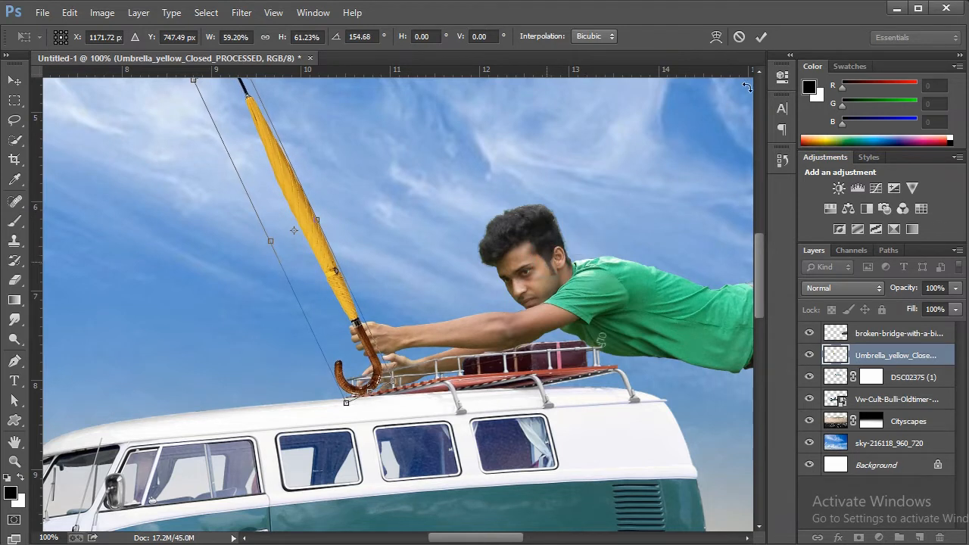
{"action": "left_click", "coordinate": [761, 38]}
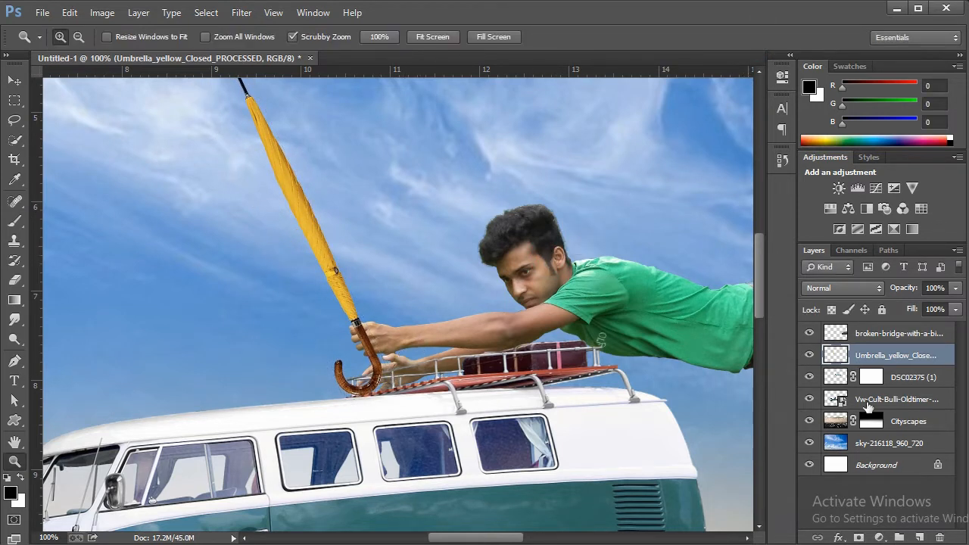
On the DSC02375 (1) layer, lasso the fingers of the front fist where they cross the umbrella handle.
{"action": "left_click", "coordinate": [810, 380]}
{"action": "left_click", "coordinate": [353, 407]}
{"action": "left_click", "coordinate": [380, 318]}
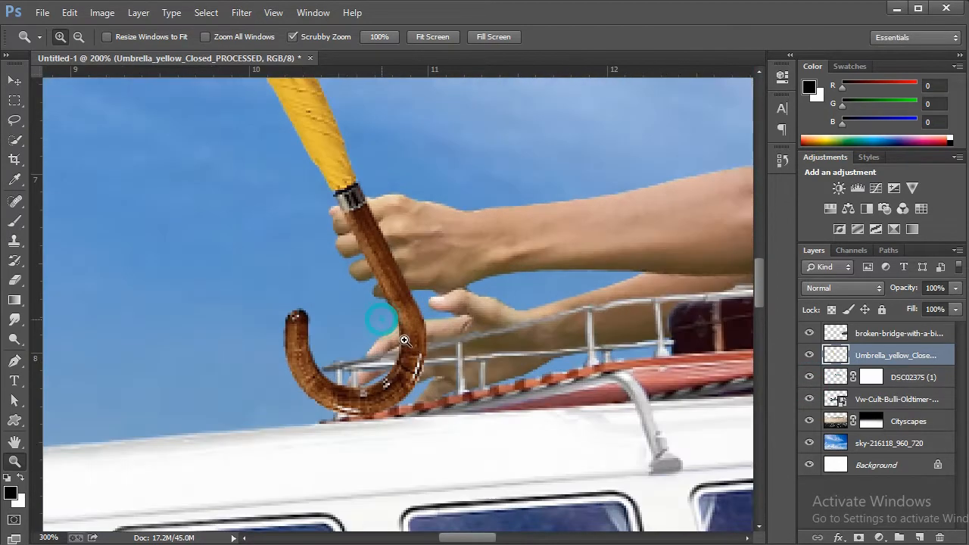
{"action": "left_click", "coordinate": [410, 345]}
{"action": "left_click", "coordinate": [842, 381]}
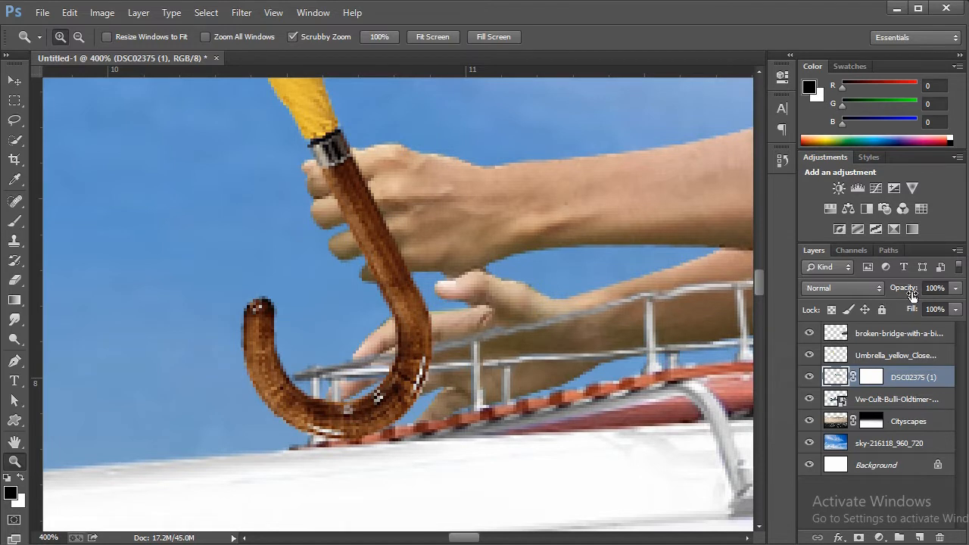
{"action": "left_click_drag", "start_coordinate": [913, 295], "coordinate": [965, 296]}
{"action": "left_click", "coordinate": [15, 119]}
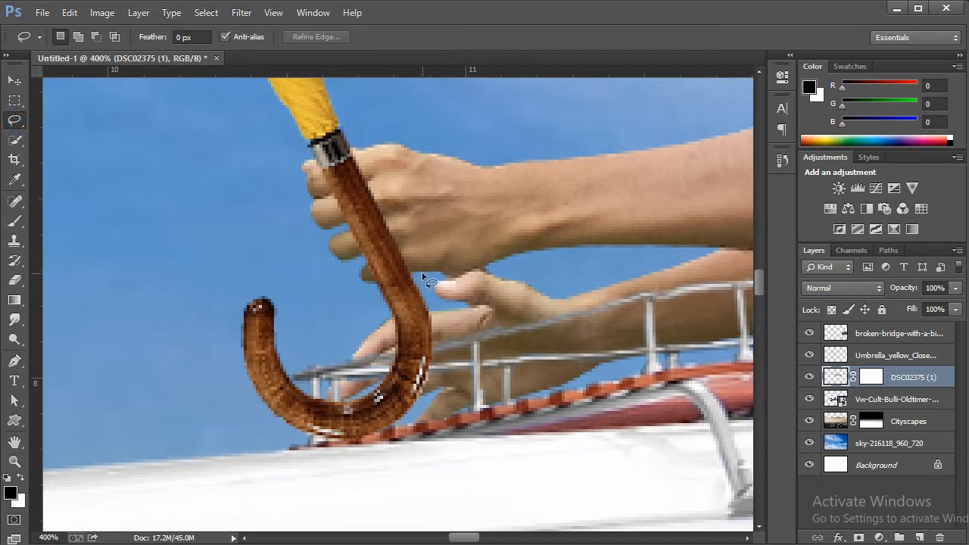
{"action": "mouse_move", "coordinate": [424, 275]}
{"action": "left_mouse_down"}
{"action": "mouse_move", "coordinate": [374, 285]}
{"action": "mouse_move", "coordinate": [359, 267]}
{"action": "left_mouse_up"}
{"action": "left_click_drag", "start_coordinate": [428, 284], "coordinate": [422, 282]}
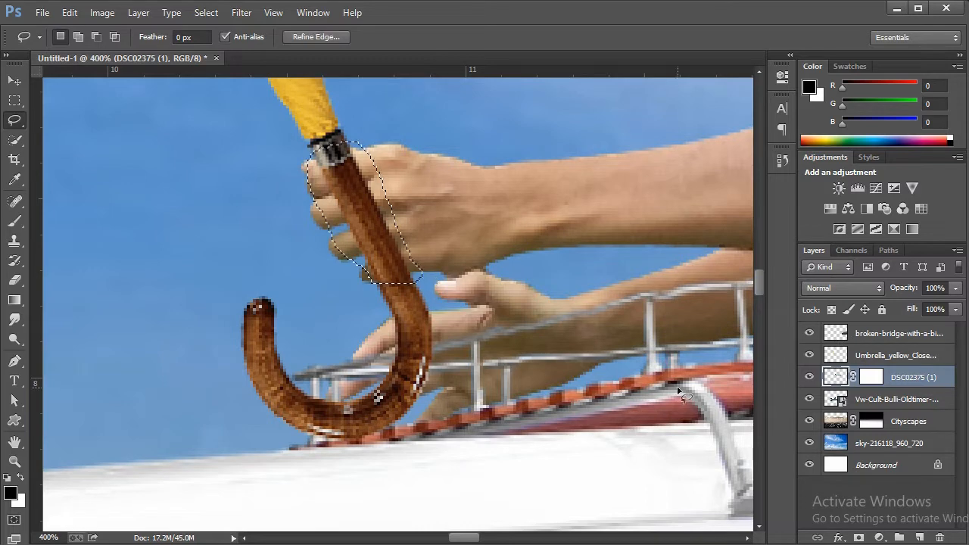
Rasterize the Volkswagen bus layer.
{"action": "right_click", "coordinate": [866, 399]}
{"action": "left_click", "coordinate": [709, 227]}
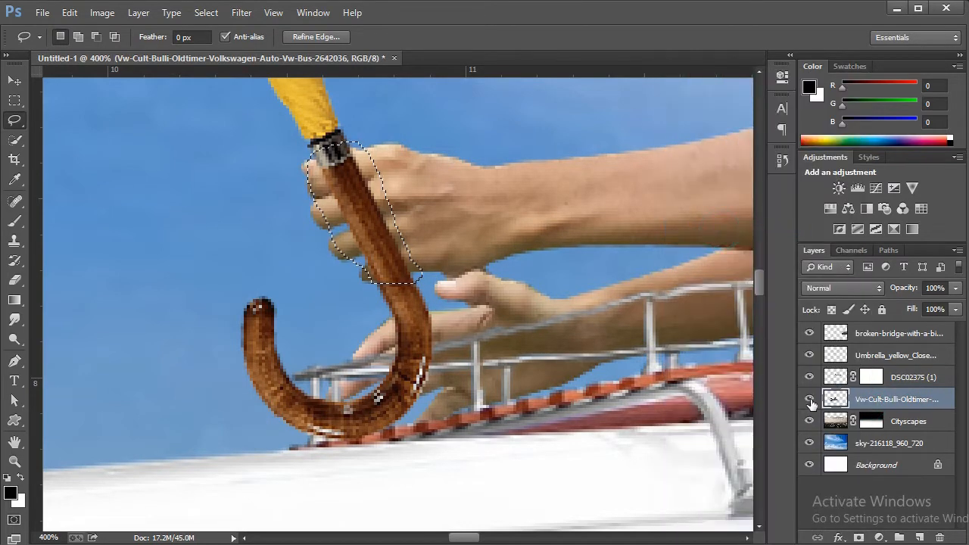
{"action": "left_click", "coordinate": [810, 399]}
{"action": "left_click", "coordinate": [810, 399]}
{"action": "left_click", "coordinate": [809, 377]}
{"action": "left_click", "coordinate": [809, 377]}
Copy the selected fingers from the DSC02375 (1) layer to a new layer and move it above the umbrella layer.
{"action": "left_click", "coordinate": [839, 378]}
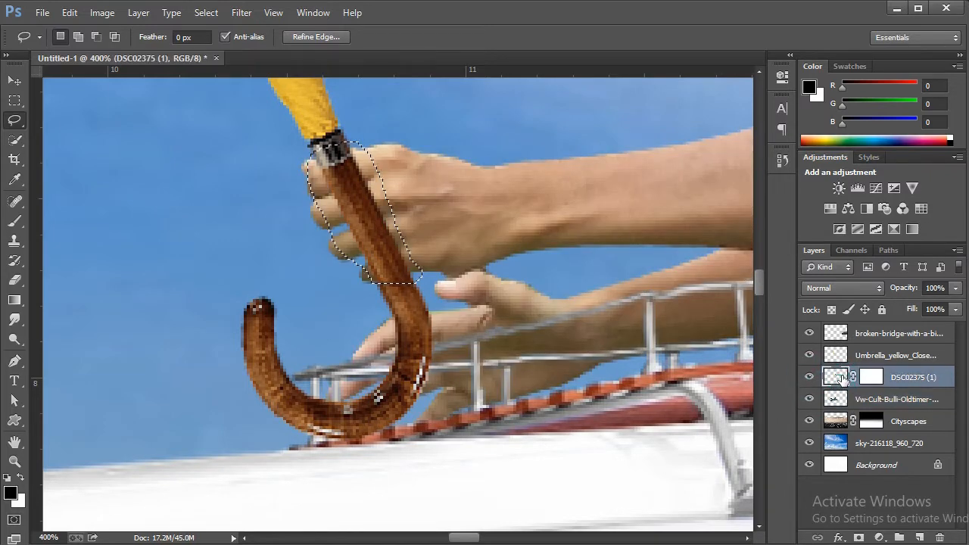
{"action": "key", "text": "ctrl+j"}
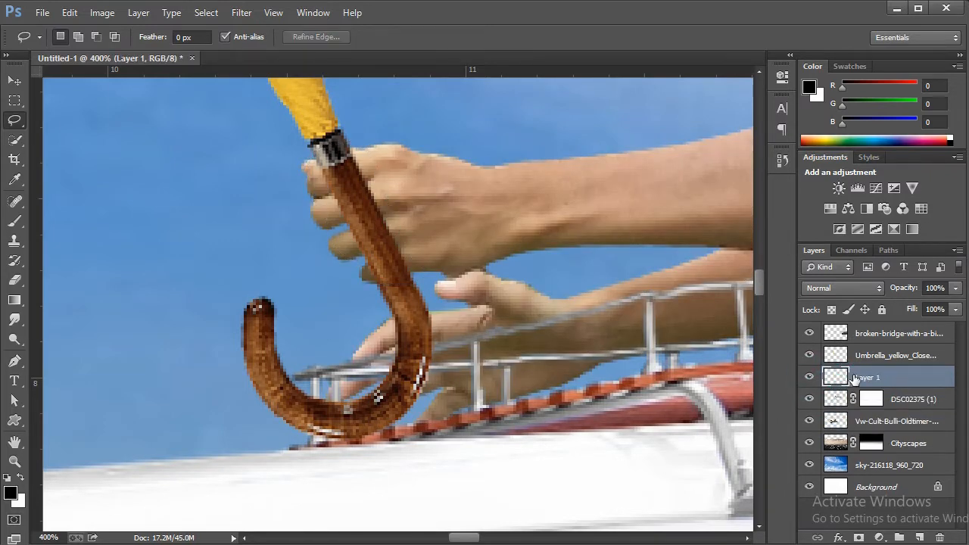
{"action": "left_click_drag", "start_coordinate": [842, 377], "coordinate": [857, 354]}
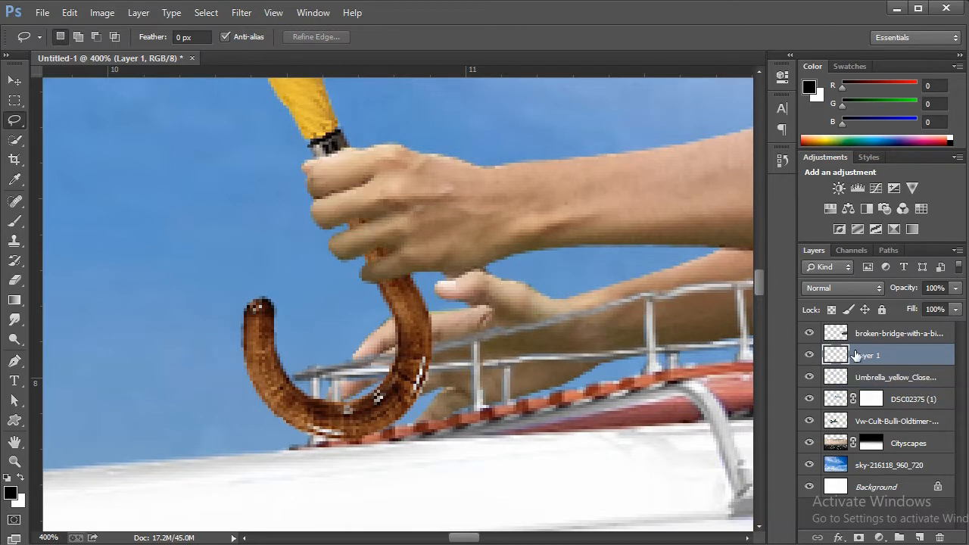
{"action": "left_click", "coordinate": [809, 360]}
{"action": "left_click", "coordinate": [809, 361]}
Lower the umbrella layer's opacity to 22%.
{"action": "left_click", "coordinate": [808, 339]}
{"action": "left_click", "coordinate": [866, 338]}
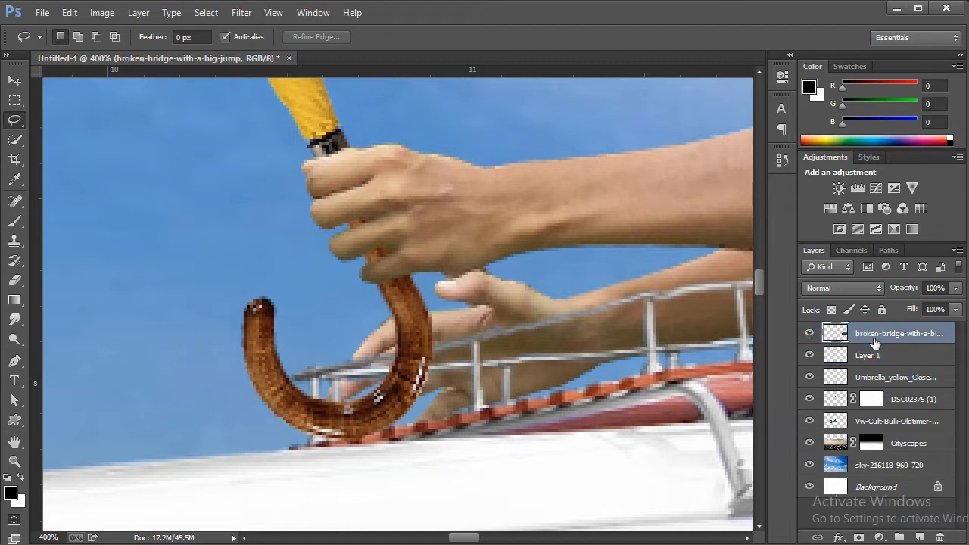
{"action": "left_click", "coordinate": [869, 375]}
{"action": "left_click_drag", "start_coordinate": [902, 289], "coordinate": [846, 304]}
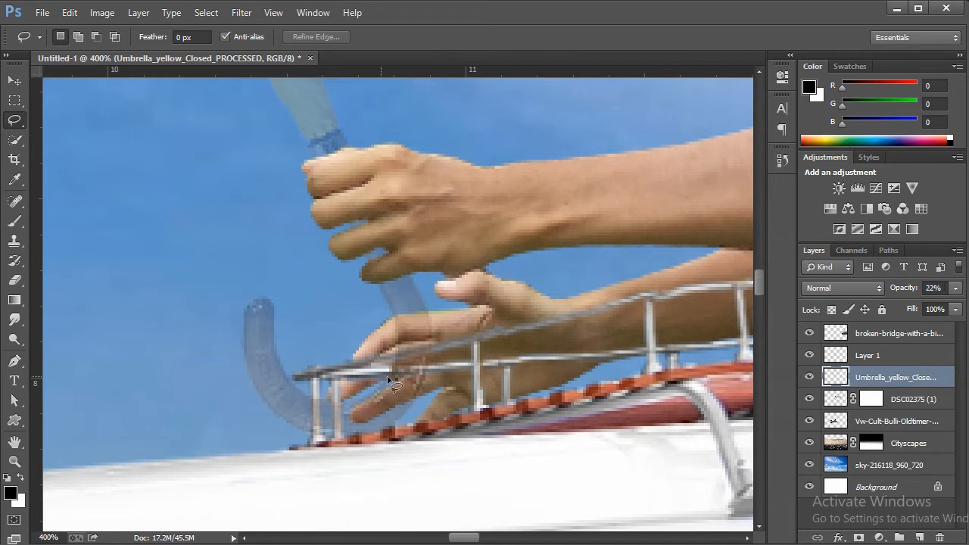
Erase the umbrella handle where it crosses the bus's roof-rack rails with a 5 px eraser, and set the umbrella layer's opacity to 100%.
{"action": "left_click", "coordinate": [14, 280]}
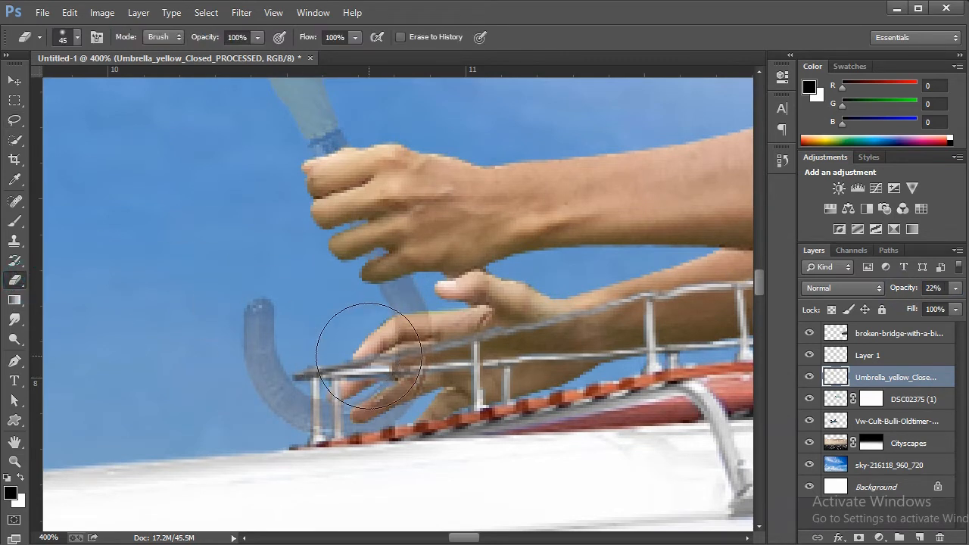
{"action": "key", "text": "bracketleft"}
{"action": "key", "text": "bracketleft"}
{"action": "key", "text": "bracketleft"}
{"action": "key", "text": "bracketleft"}
{"action": "key", "text": "bracketleft"}
{"action": "key", "text": "bracketleft"}
{"action": "key", "text": "bracketleft"}
{"action": "key", "text": "bracketleft"}
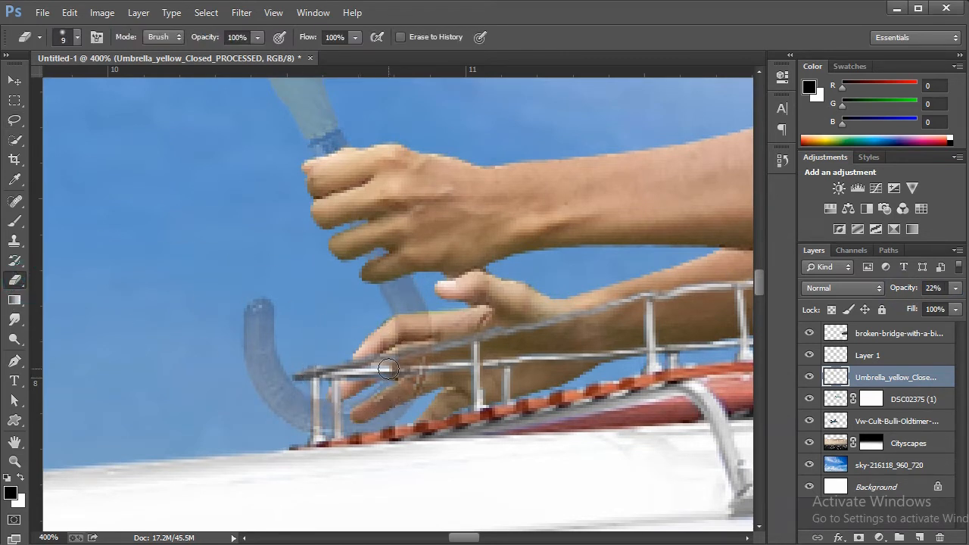
{"action": "left_click", "coordinate": [394, 360]}
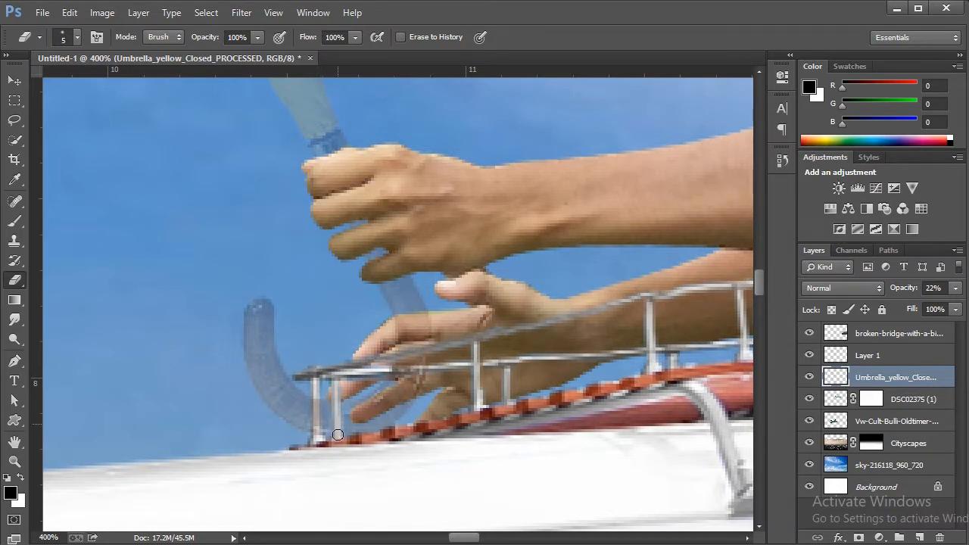
{"action": "left_click_drag", "start_coordinate": [901, 293], "coordinate": [954, 293]}
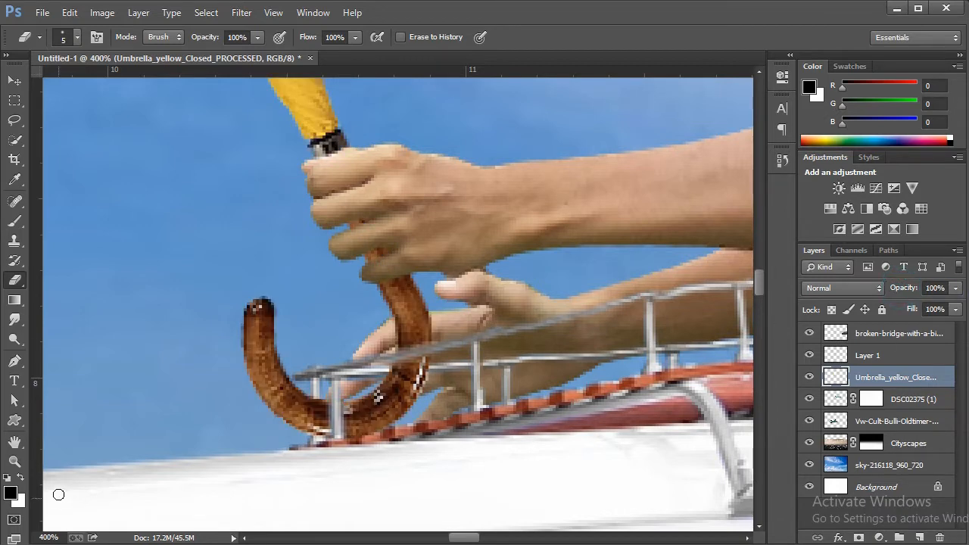
Group the DSC02375 (1), umbrella and Layer 1 layers together.
{"action": "left_click", "coordinate": [14, 461]}
{"action": "right_click", "coordinate": [403, 298]}
{"action": "left_click", "coordinate": [439, 312]}
{"action": "right_click", "coordinate": [390, 315]}
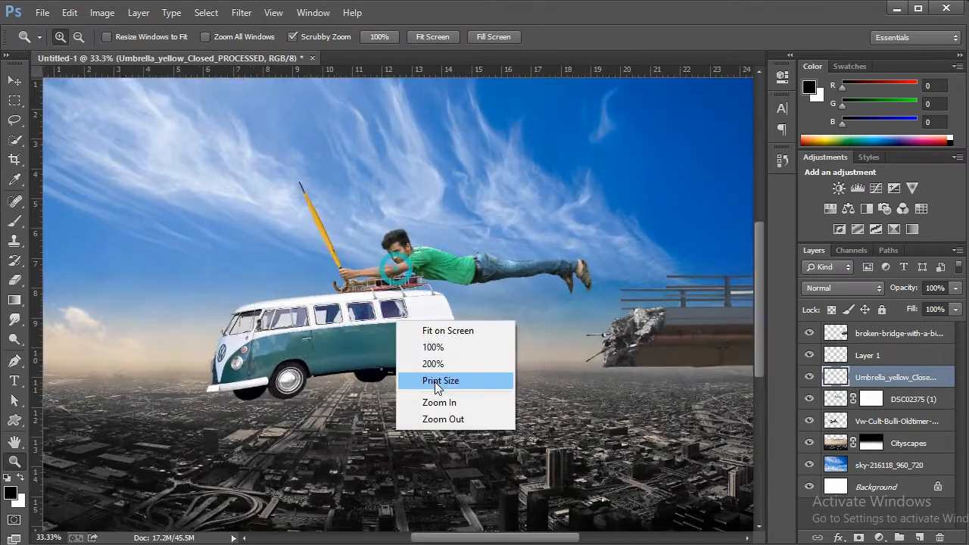
{"action": "left_click", "coordinate": [448, 419]}
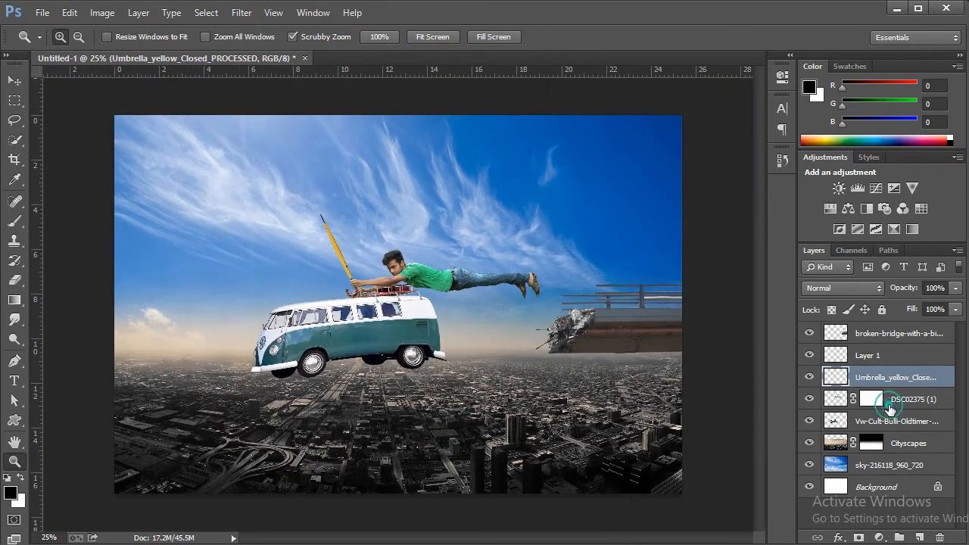
{"action": "left_click", "coordinate": [890, 409]}
{"action": "left_click", "coordinate": [875, 364], "text": "shift"}
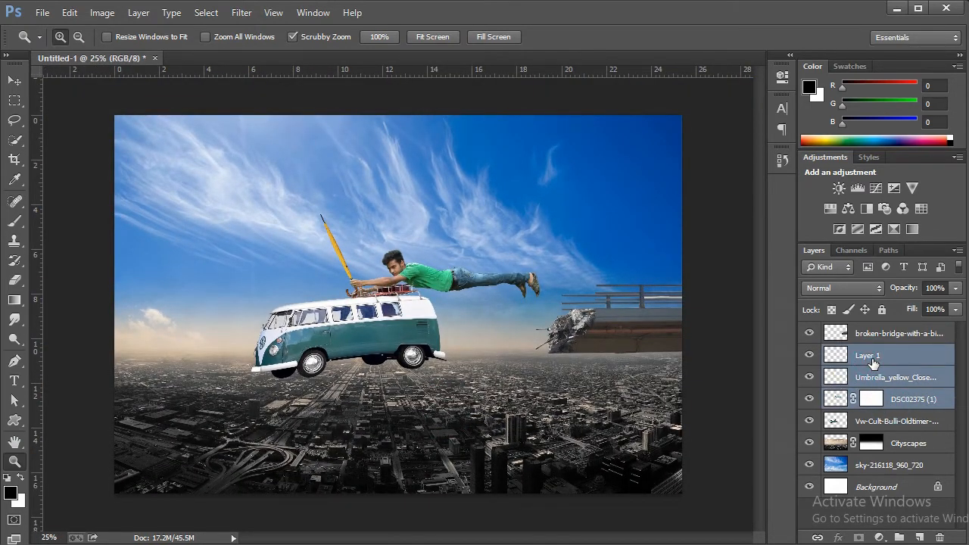
{"action": "key", "text": "ctrl+g"}
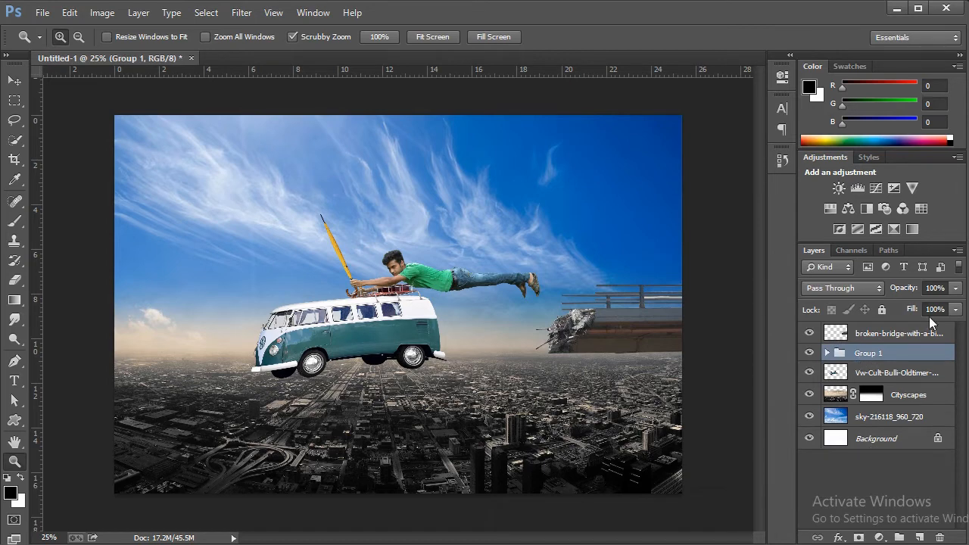
Place the Flight-Bag-PNG image from the wotng way folder into the composite, scaled to about 14%.
{"action": "left_click", "coordinate": [394, 275]}
{"action": "right_click", "coordinate": [400, 260]}
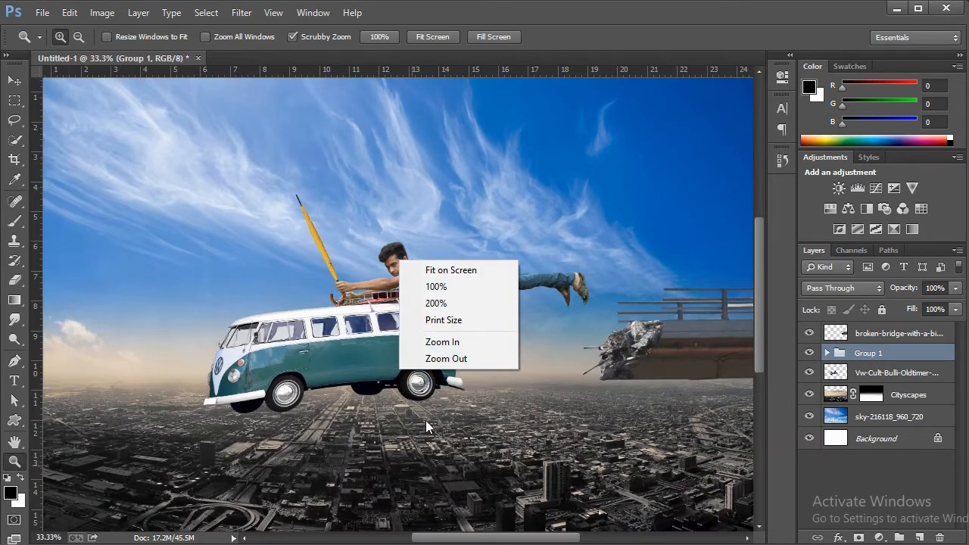
{"action": "left_click", "coordinate": [441, 360]}
{"action": "key", "text": "alt+Tab"}
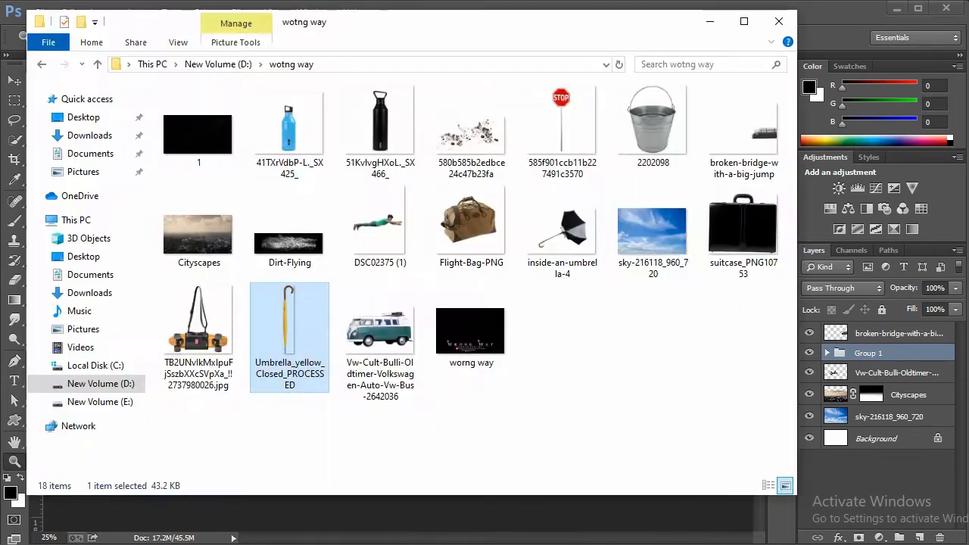
{"action": "left_click", "coordinate": [588, 410]}
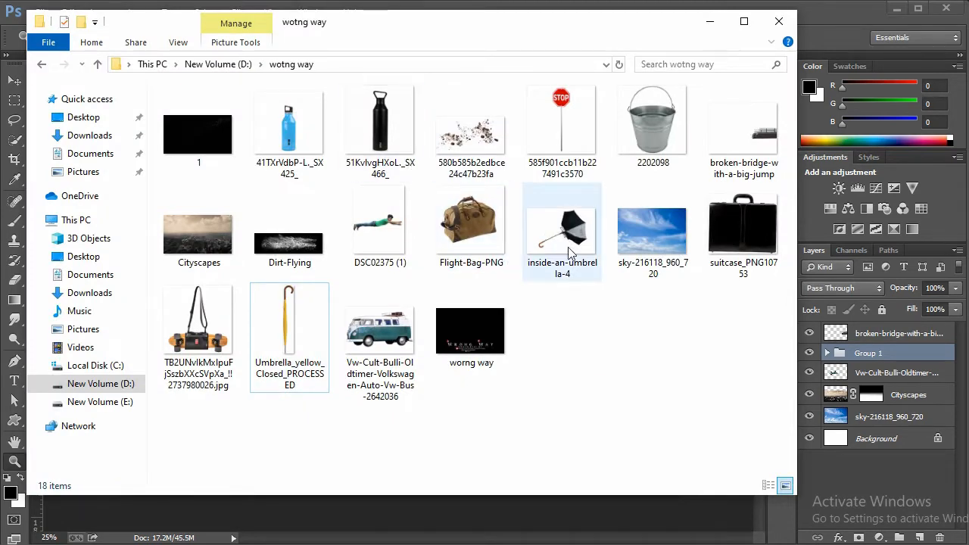
{"action": "left_click_drag", "start_coordinate": [481, 206], "coordinate": [531, 512]}
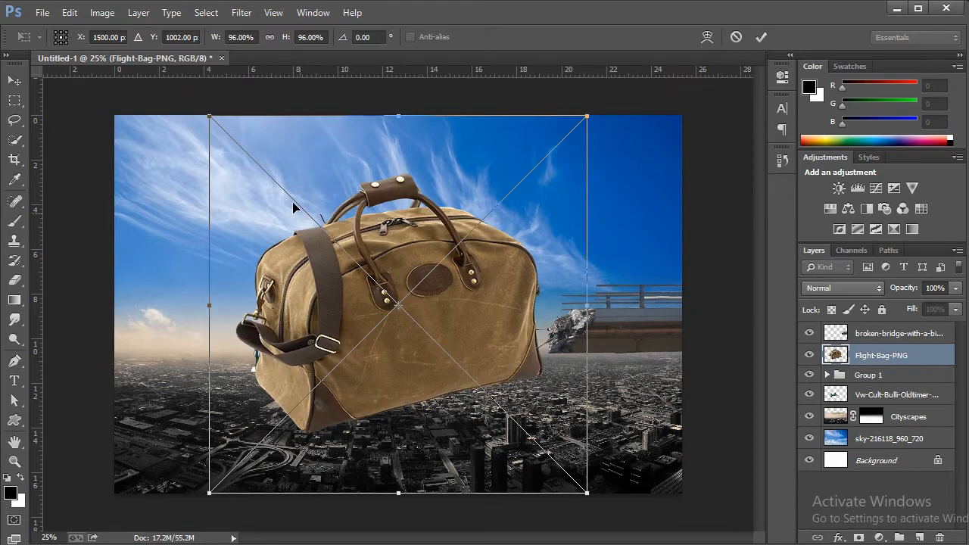
{"action": "left_click_drag", "start_coordinate": [212, 115], "coordinate": [376, 252]}
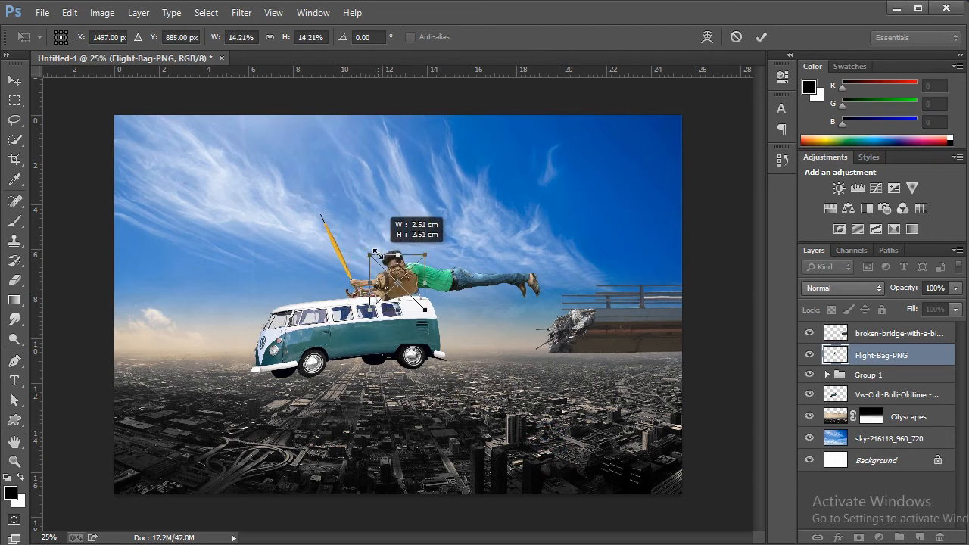
{"action": "left_click", "coordinate": [760, 37]}
Move the Flight-Bag-PNG layer below Group 1 and position the bag behind the man's outstretched arms.
{"action": "left_click_drag", "start_coordinate": [897, 356], "coordinate": [913, 394]}
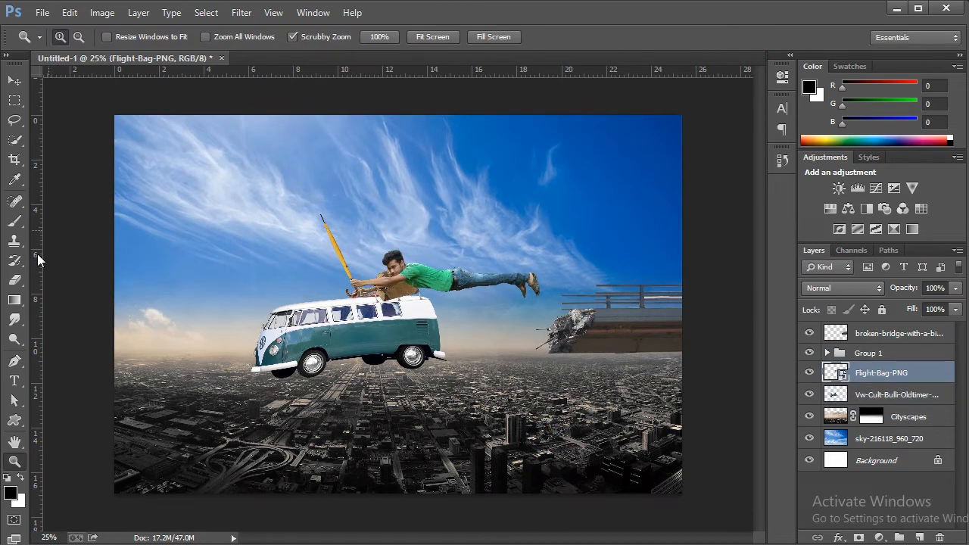
{"action": "left_click", "coordinate": [408, 231]}
{"action": "left_click", "coordinate": [408, 230]}
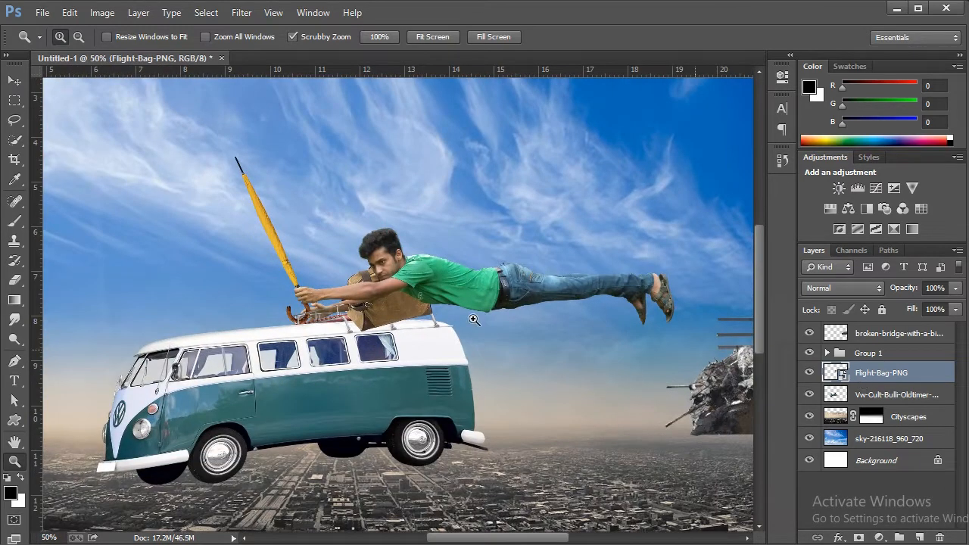
{"action": "left_click", "coordinate": [14, 80]}
{"action": "left_click_drag", "start_coordinate": [386, 304], "coordinate": [338, 288]}
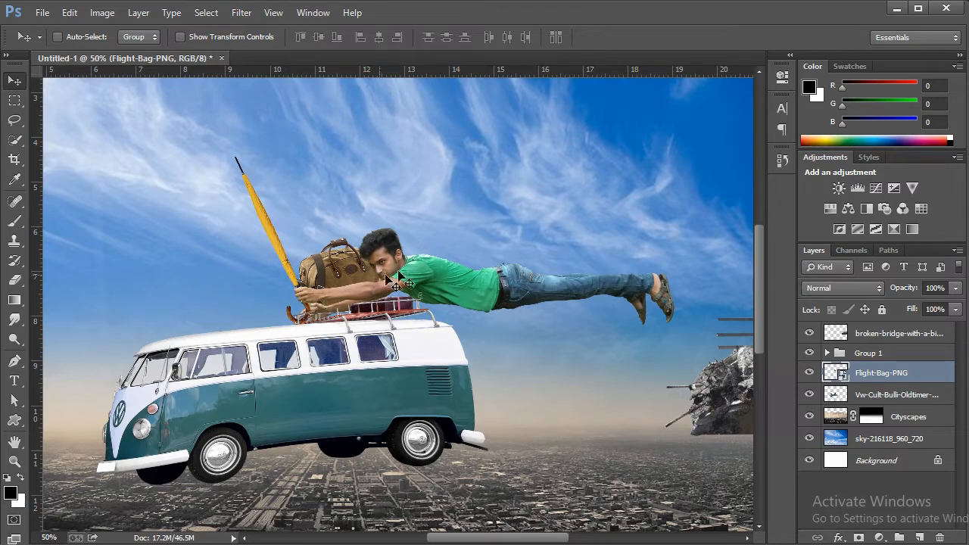
Rotate the flight bag to about -16.7° and settle it onto the front of the bus's roof rack.
{"action": "key", "text": "ctrl+t"}
{"action": "left_click_drag", "start_coordinate": [442, 250], "coordinate": [452, 199]}
{"action": "left_click_drag", "start_coordinate": [375, 269], "coordinate": [363, 266]}
{"action": "left_click_drag", "start_coordinate": [454, 241], "coordinate": [452, 234]}
{"action": "left_click_drag", "start_coordinate": [337, 287], "coordinate": [335, 286]}
{"action": "left_click_drag", "start_coordinate": [412, 250], "coordinate": [411, 255]}
{"action": "key", "text": "Down"}
{"action": "key", "text": "Down"}
{"action": "key", "text": "Down"}
{"action": "key", "text": "Right"}
{"action": "key", "text": "Right"}
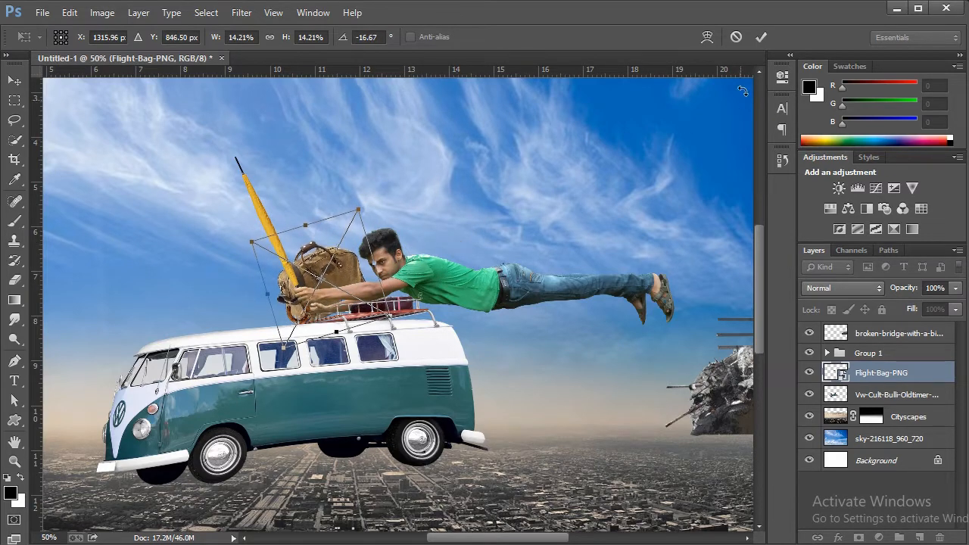
{"action": "left_click", "coordinate": [761, 36]}
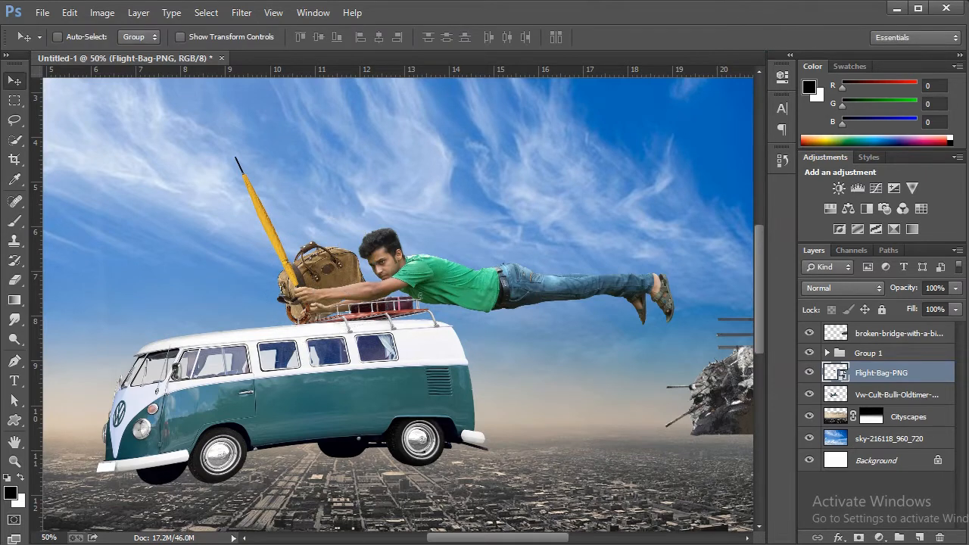
Open the black bottle image 51KvlvgHXoL._SX466_ as its own document and remove its white background with the Magic Eraser.
{"action": "key", "text": "alt+Tab"}
{"action": "left_click", "coordinate": [375, 147]}
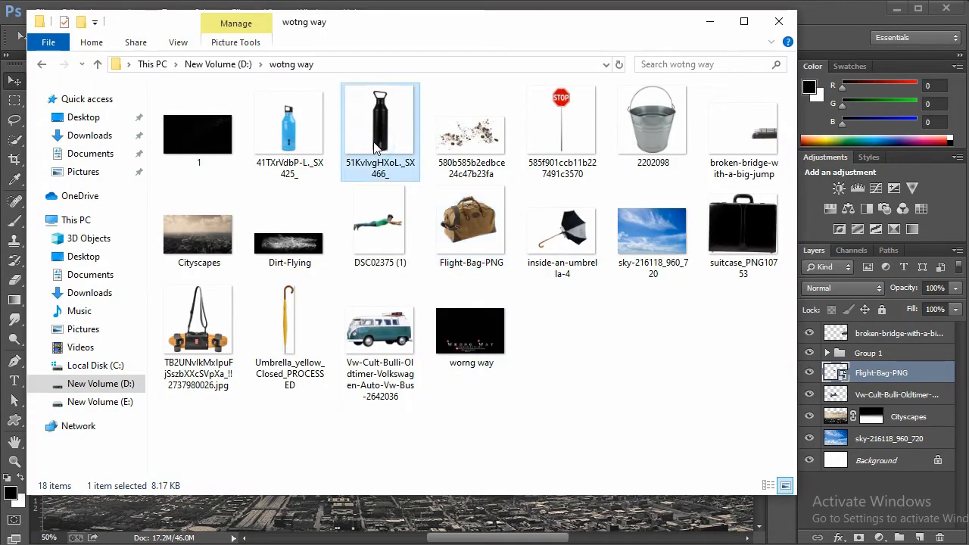
{"action": "left_click_drag", "start_coordinate": [393, 149], "coordinate": [829, 34]}
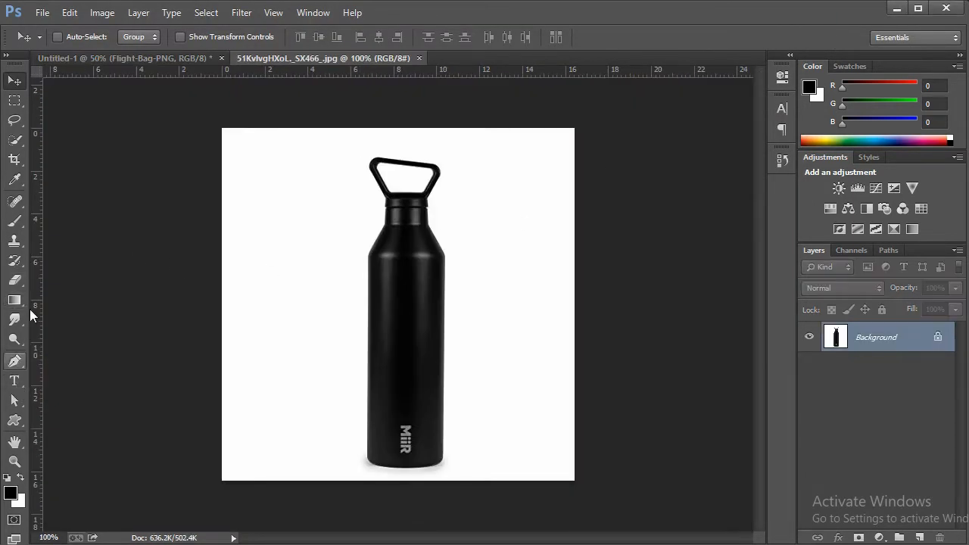
{"action": "left_click", "coordinate": [12, 284]}
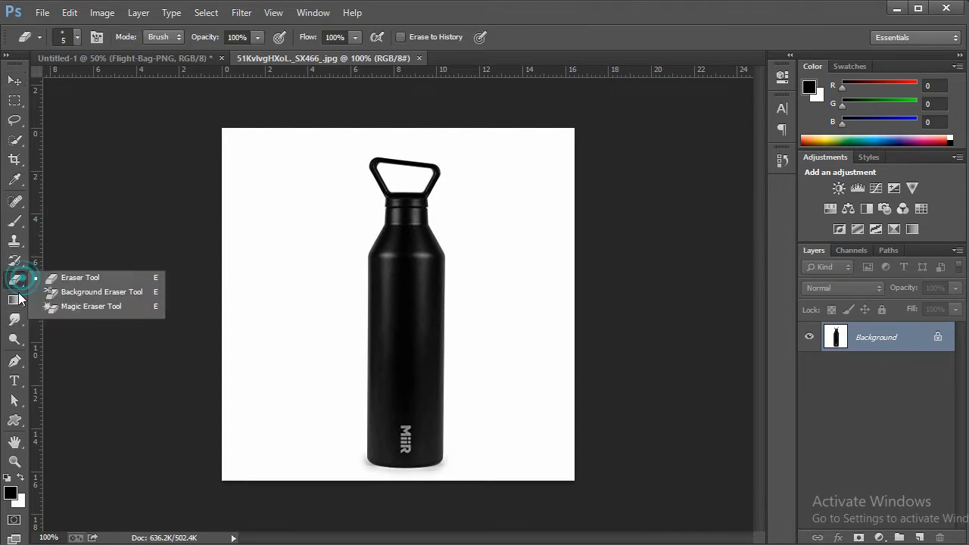
{"action": "left_click", "coordinate": [71, 308]}
{"action": "left_click", "coordinate": [294, 255]}
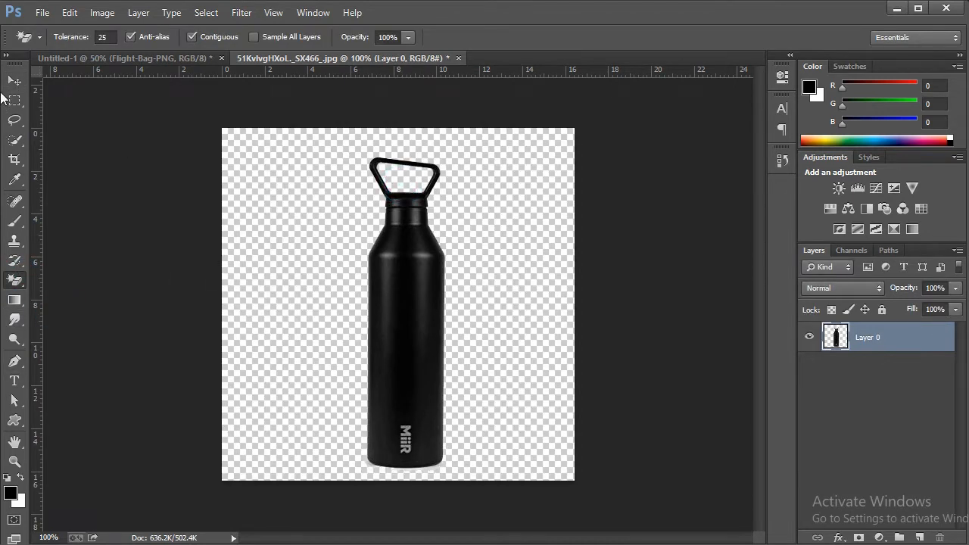
Bring the black bottle into the Untitled-1 composite and scale it down to stand on top of the flight bag.
{"action": "left_click", "coordinate": [14, 79]}
{"action": "left_click_drag", "start_coordinate": [426, 283], "coordinate": [385, 236]}
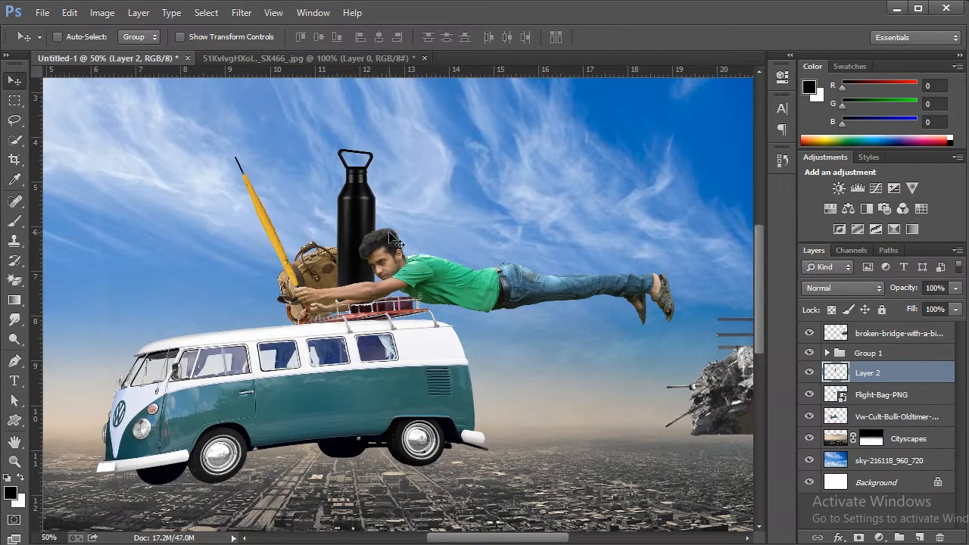
{"action": "key", "text": "ctrl+t"}
{"action": "left_click_drag", "start_coordinate": [374, 149], "coordinate": [320, 218]}
{"action": "left_click", "coordinate": [761, 39]}
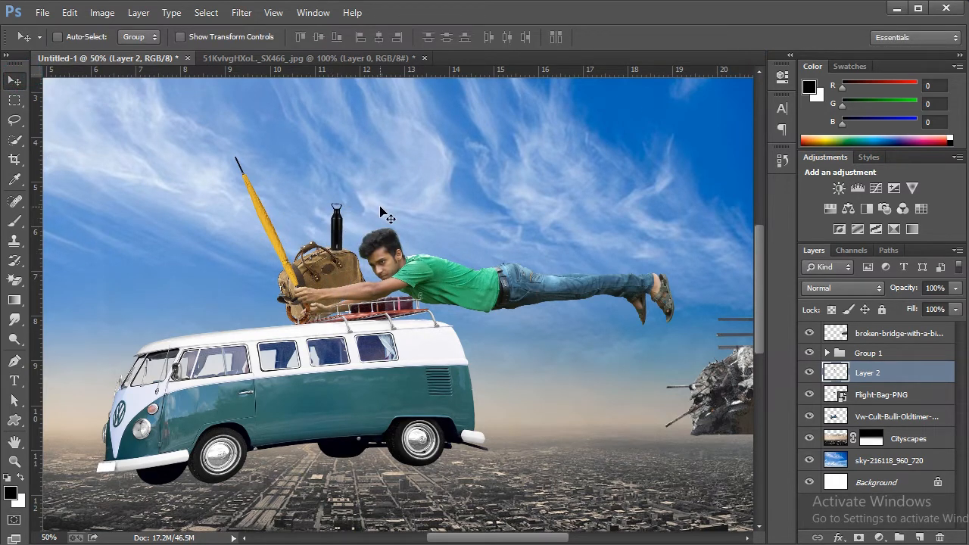
Rotate the black bottle to about 48° and tuck it behind the bag by moving its layer below Flight-Bag-PNG.
{"action": "key", "text": "ctrl+t"}
{"action": "left_click_drag", "start_coordinate": [427, 201], "coordinate": [469, 287]}
{"action": "left_click_drag", "start_coordinate": [345, 223], "coordinate": [346, 234]}
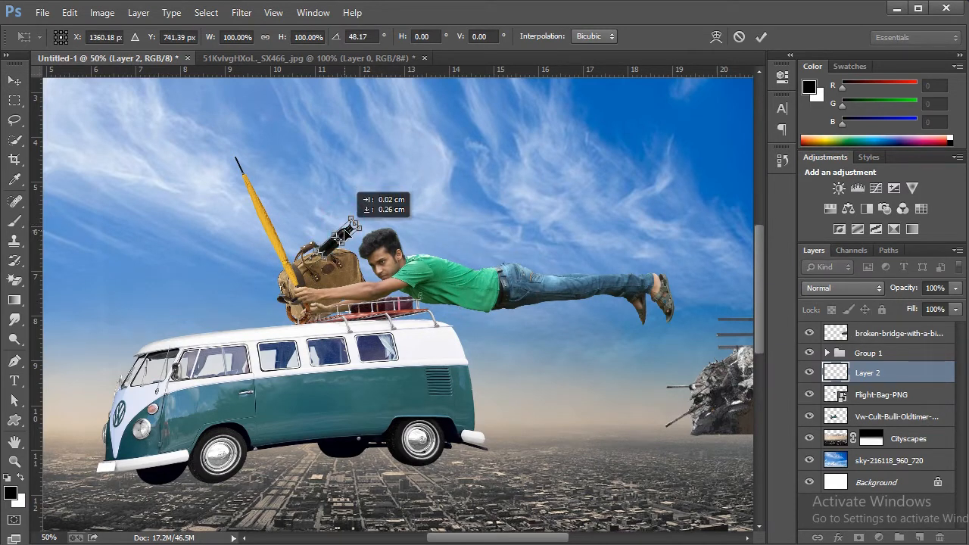
{"action": "left_click", "coordinate": [761, 37]}
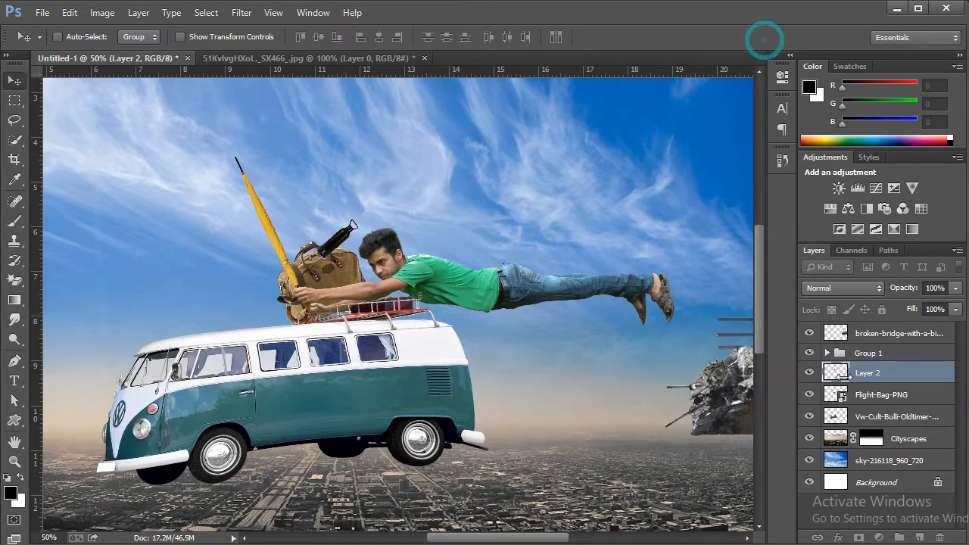
{"action": "left_click_drag", "start_coordinate": [869, 398], "coordinate": [871, 401]}
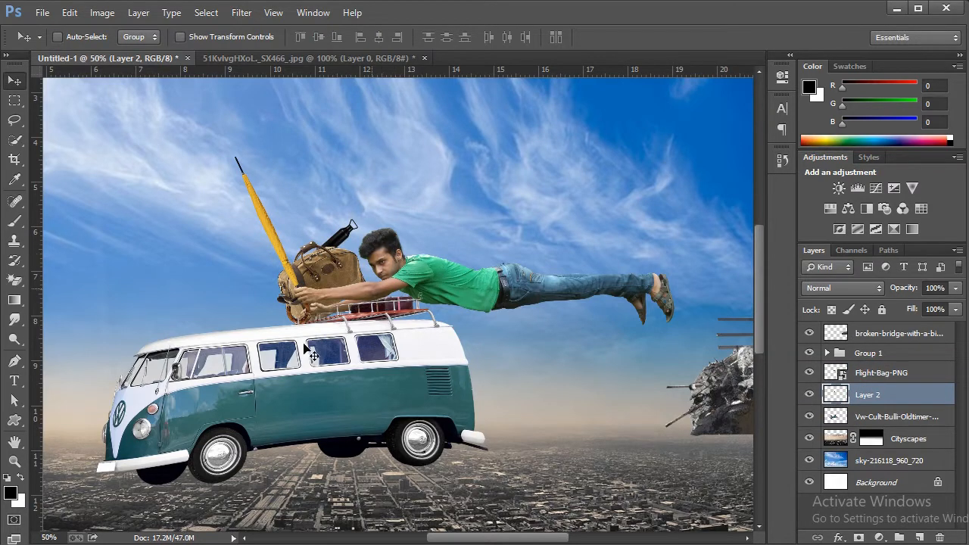
Open the blue bottle image 41TXrVdbP-L._SX425_ as its own document and close the black bottle document without saving.
{"action": "key", "text": "alt+Tab"}
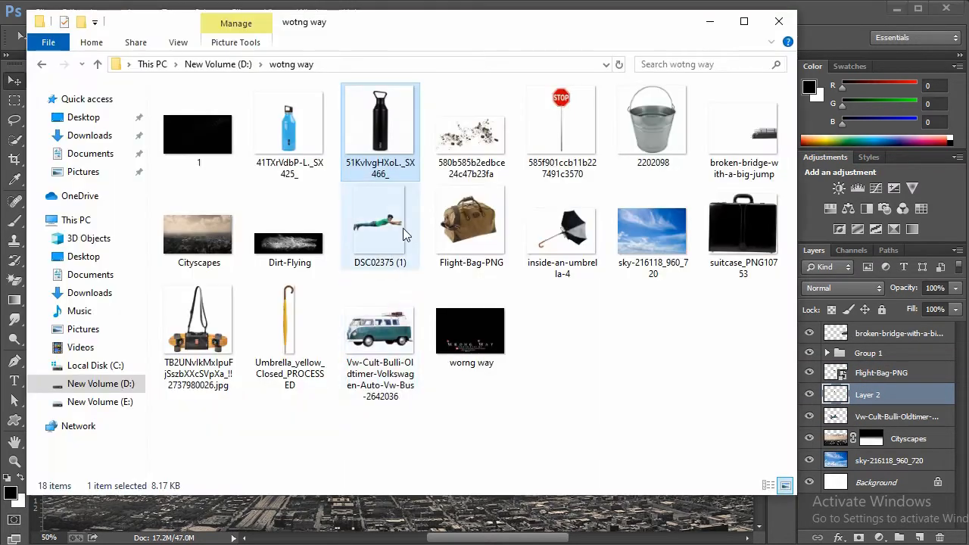
{"action": "left_click_drag", "start_coordinate": [290, 129], "coordinate": [840, 29]}
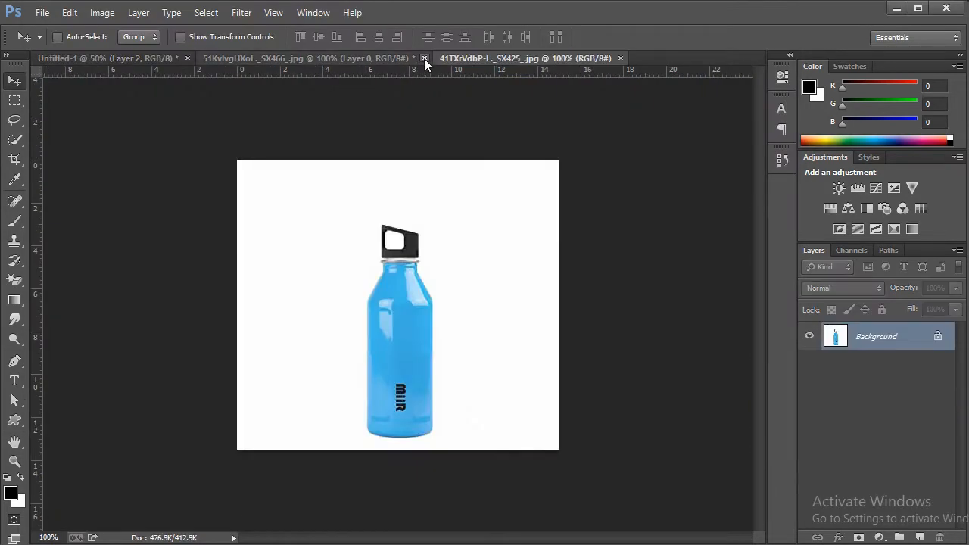
{"action": "left_click", "coordinate": [424, 58]}
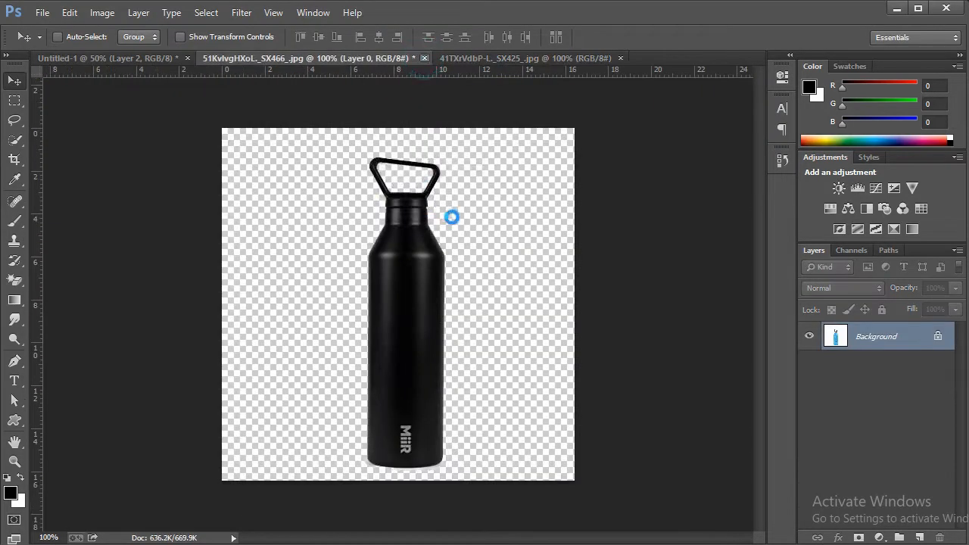
{"action": "left_click", "coordinate": [486, 223]}
Remove the blue bottle's white background with the Magic Eraser and bring the bottle into the Untitled-1 composite.
{"action": "left_click", "coordinate": [15, 280]}
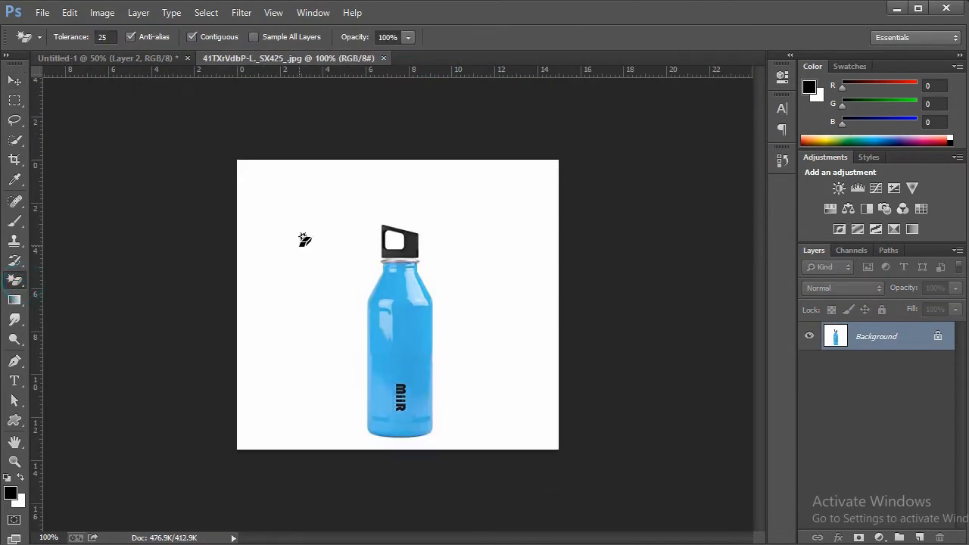
{"action": "left_click", "coordinate": [303, 238]}
{"action": "left_click", "coordinate": [15, 84]}
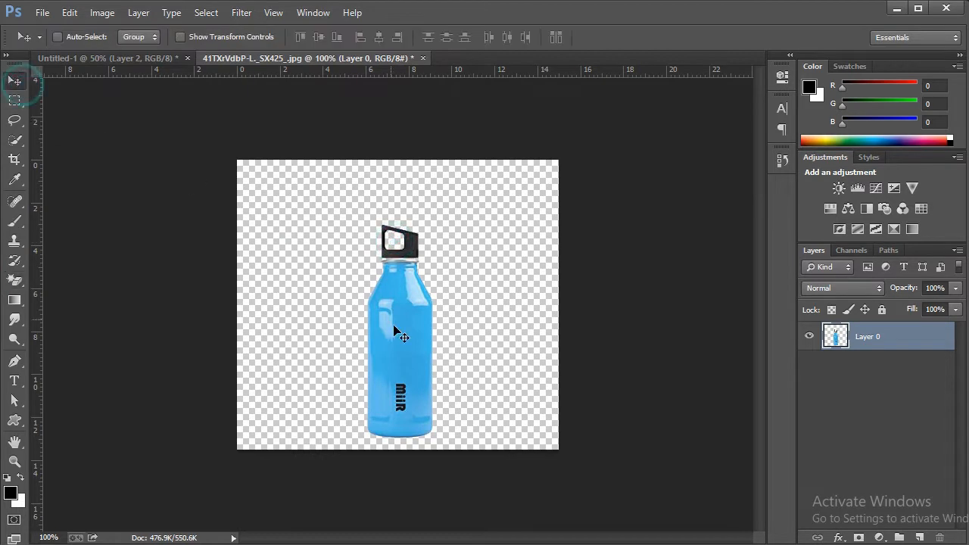
{"action": "left_click_drag", "start_coordinate": [396, 330], "coordinate": [448, 250]}
Scale down and tilt the blue bottle, then place it in the air just above the man's shoulder.
{"action": "key", "text": "ctrl+t"}
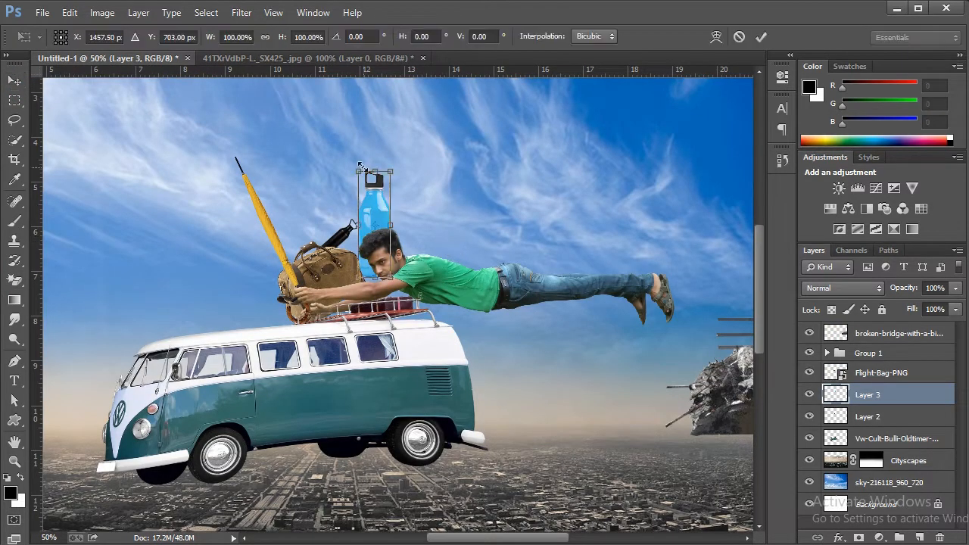
{"action": "left_click_drag", "start_coordinate": [359, 173], "coordinate": [398, 231]}
{"action": "left_click", "coordinate": [447, 225]}
{"action": "left_click", "coordinate": [761, 36]}
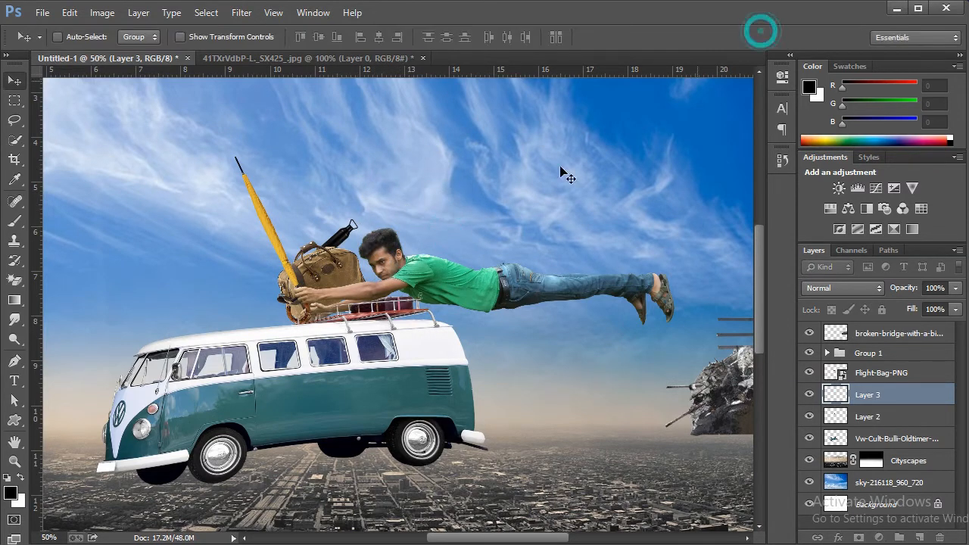
{"action": "left_click_drag", "start_coordinate": [415, 297], "coordinate": [429, 248]}
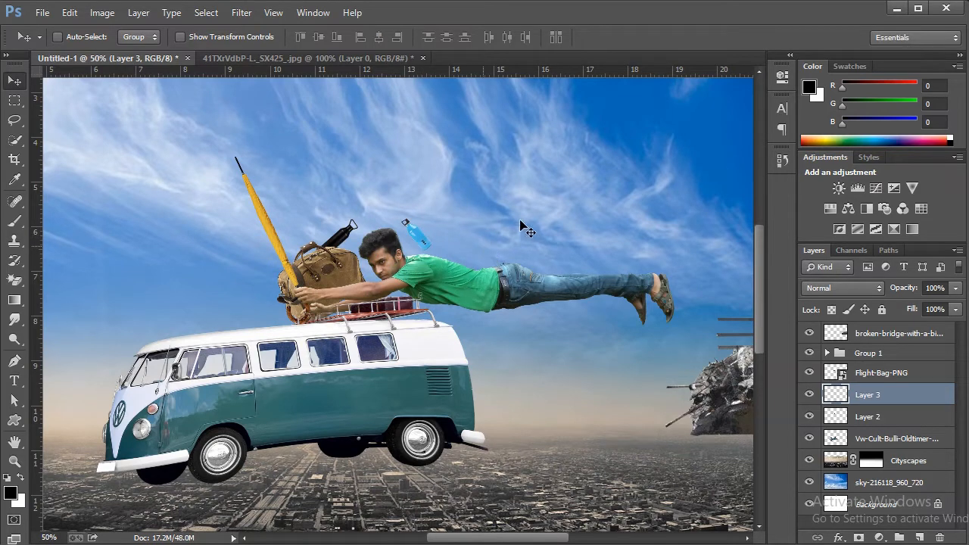
Rotate the blue bottle to about 172° in the air above the man's shoulder.
{"action": "key", "text": "ctrl+t"}
{"action": "left_click_drag", "start_coordinate": [564, 287], "coordinate": [460, 389]}
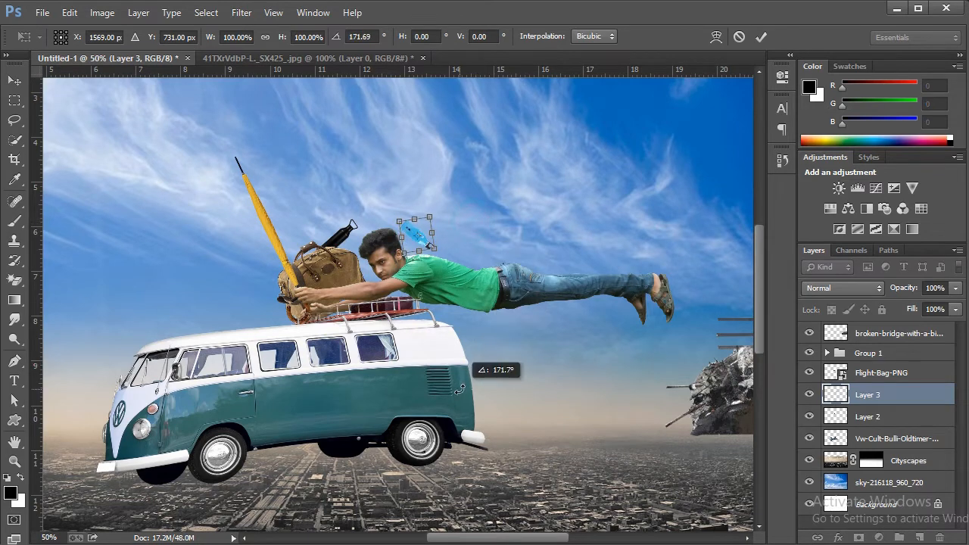
{"action": "left_click", "coordinate": [759, 37]}
Duplicate the blue bottle, rotate the copy to about -60° and place it above the man's lower back.
{"action": "left_click_drag", "start_coordinate": [428, 239], "coordinate": [472, 262]}
{"action": "key", "text": "ctrl+t"}
{"action": "left_click_drag", "start_coordinate": [539, 244], "coordinate": [506, 159]}
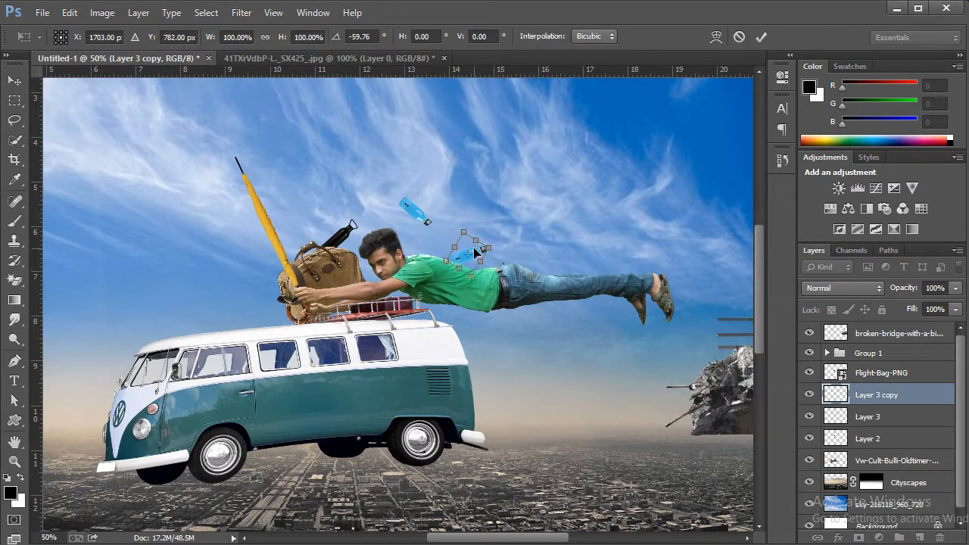
{"action": "left_click_drag", "start_coordinate": [473, 254], "coordinate": [477, 227]}
{"action": "left_click", "coordinate": [760, 37]}
Open inside-an-umbrella-4, close the blue bottle document without saving, and erase the umbrella's white background with the Magic Eraser.
{"action": "key", "text": "alt+Tab"}
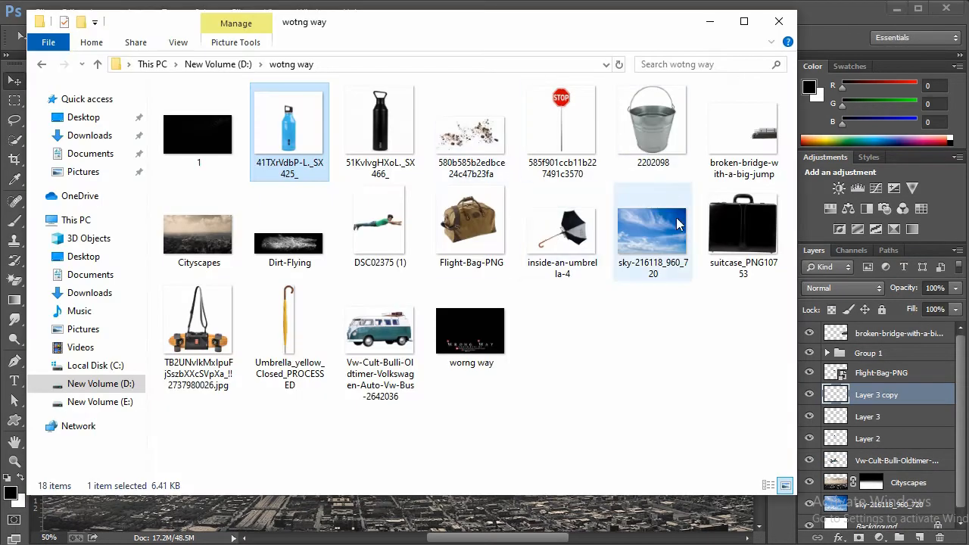
{"action": "left_click_drag", "start_coordinate": [572, 244], "coordinate": [825, 30]}
{"action": "left_click", "coordinate": [443, 58]}
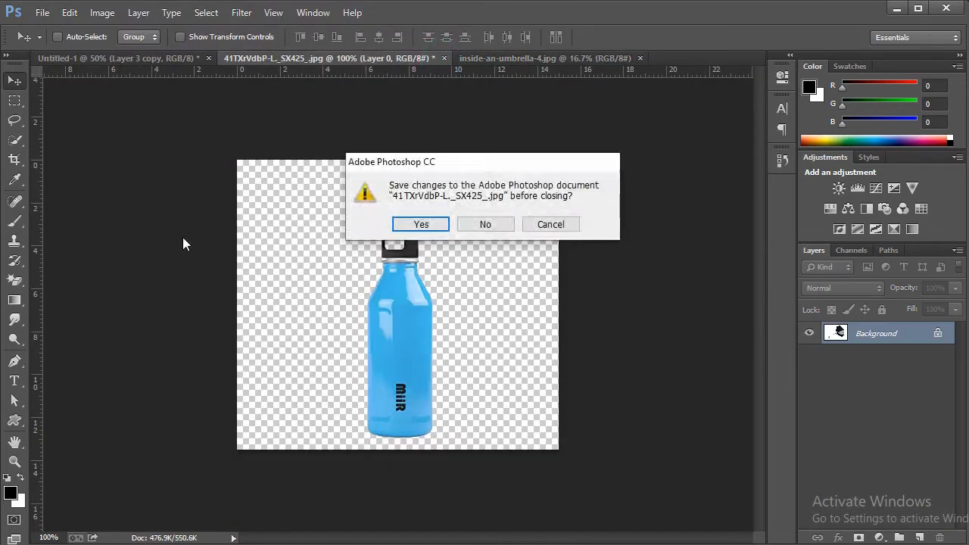
{"action": "key", "text": "n"}
{"action": "key", "text": "e"}
{"action": "left_click", "coordinate": [406, 282]}
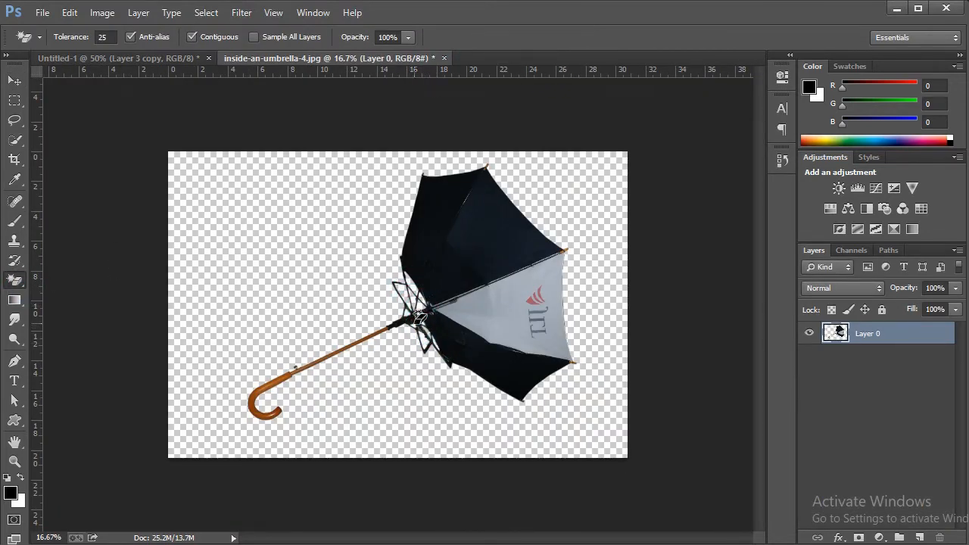
Bring the black-and-white umbrella into the Untitled-1 composite, scale it down and place it just behind the bus below the man's legs.
{"action": "key", "text": "v"}
{"action": "left_click_drag", "start_coordinate": [515, 272], "coordinate": [504, 457]}
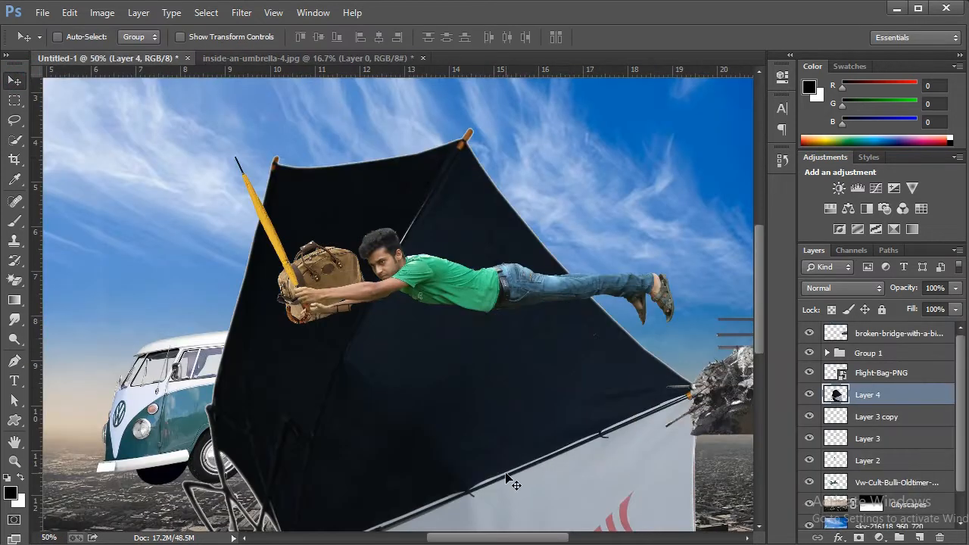
{"action": "key", "text": "ctrl+t"}
{"action": "left_click_drag", "start_coordinate": [730, 138], "coordinate": [264, 418]}
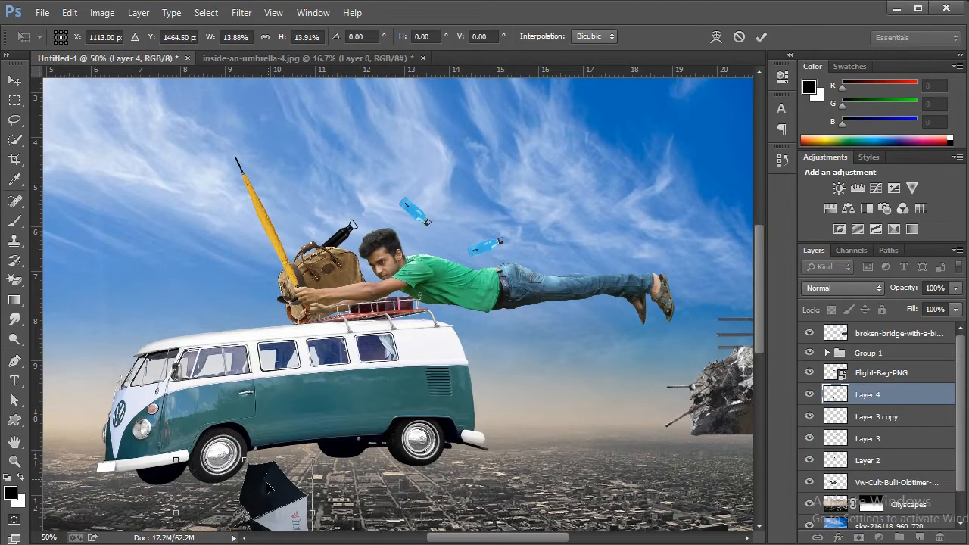
{"action": "left_click_drag", "start_coordinate": [285, 503], "coordinate": [484, 303]}
{"action": "left_click_drag", "start_coordinate": [508, 263], "coordinate": [519, 348]}
{"action": "left_click_drag", "start_coordinate": [542, 359], "coordinate": [525, 367]}
{"action": "left_click", "coordinate": [761, 36]}
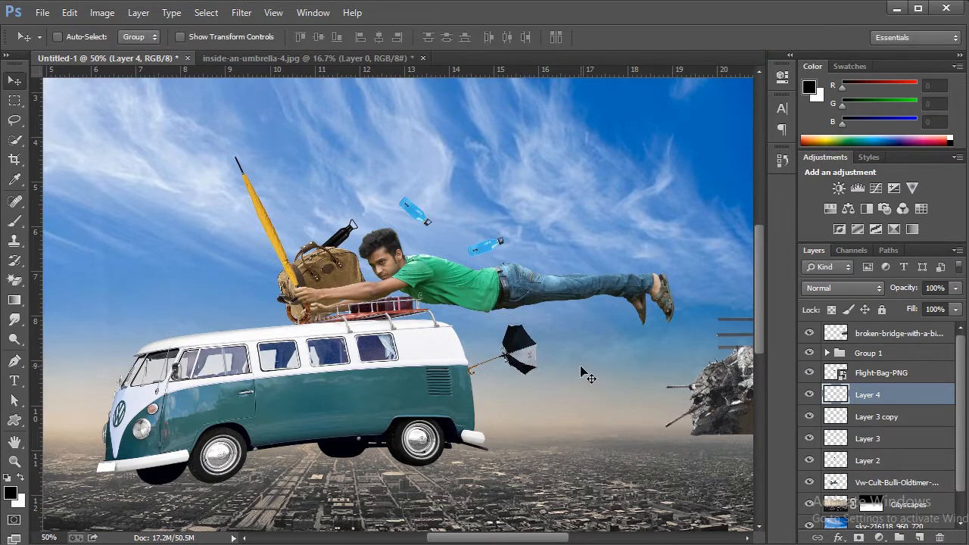
Place the strapped skateboard image in the composite, scale it to about 5.5%, tilt and warp it, and set it above the man's legs.
{"action": "key", "text": "alt+Tab"}
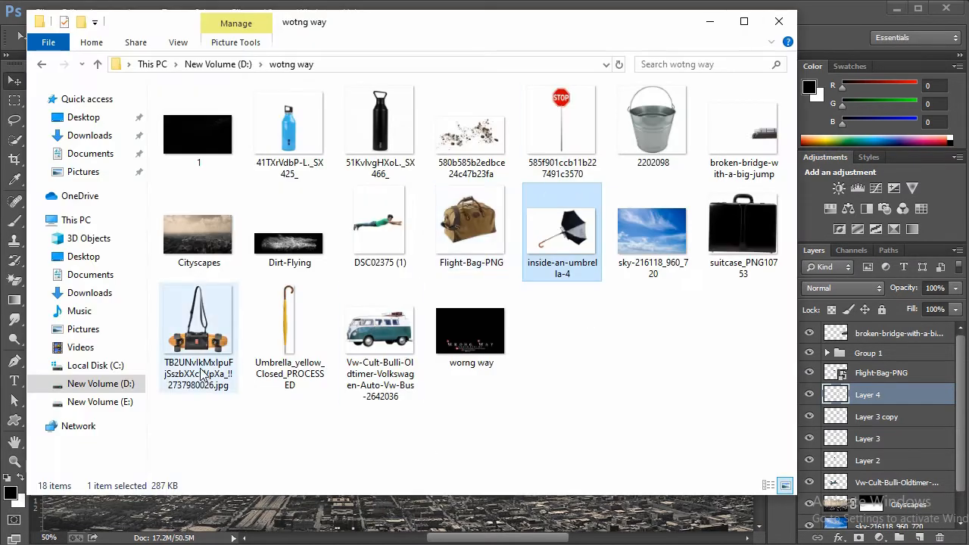
{"action": "left_click_drag", "start_coordinate": [203, 371], "coordinate": [493, 506]}
{"action": "left_click_drag", "start_coordinate": [598, 248], "coordinate": [436, 510]}
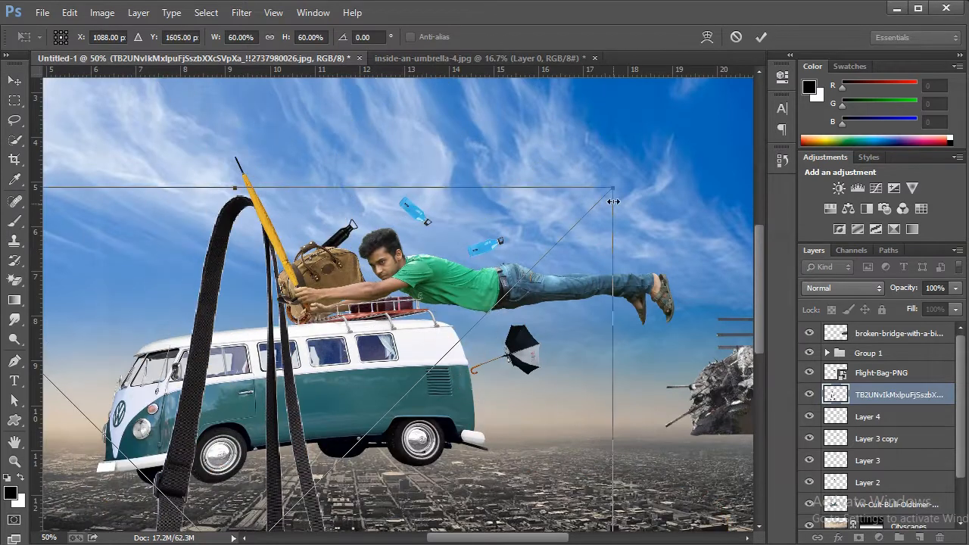
{"action": "left_click_drag", "start_coordinate": [614, 191], "coordinate": [277, 415]}
{"action": "left_click_drag", "start_coordinate": [302, 494], "coordinate": [513, 215]}
{"action": "left_click_drag", "start_coordinate": [553, 190], "coordinate": [560, 222]}
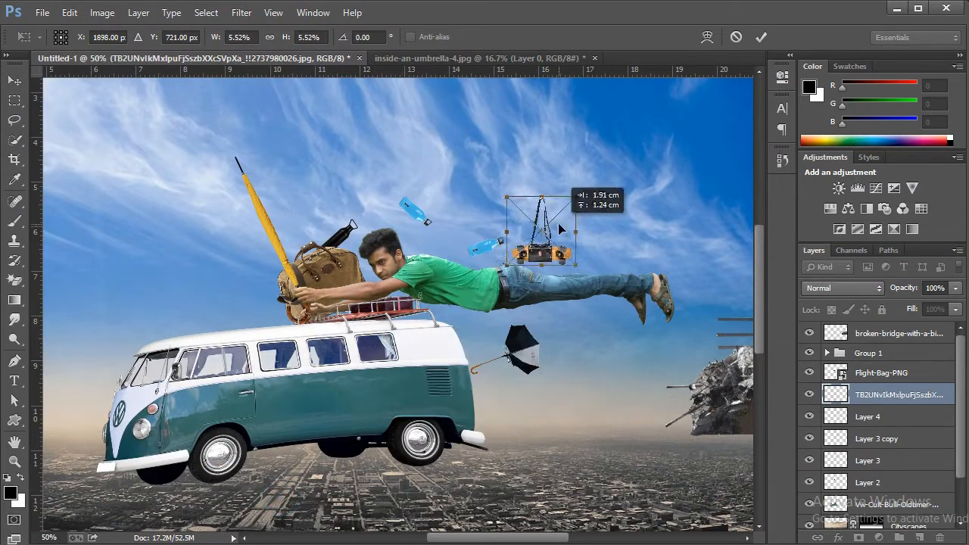
{"action": "left_click_drag", "start_coordinate": [580, 178], "coordinate": [577, 218]}
{"action": "right_click", "coordinate": [562, 196]}
{"action": "left_click", "coordinate": [598, 327]}
{"action": "left_click", "coordinate": [760, 38]}
Open bucket image 2202098, close the umbrella document without saving, and remove the bucket's white background with the Magic Eraser.
{"action": "key", "text": "alt+Tab"}
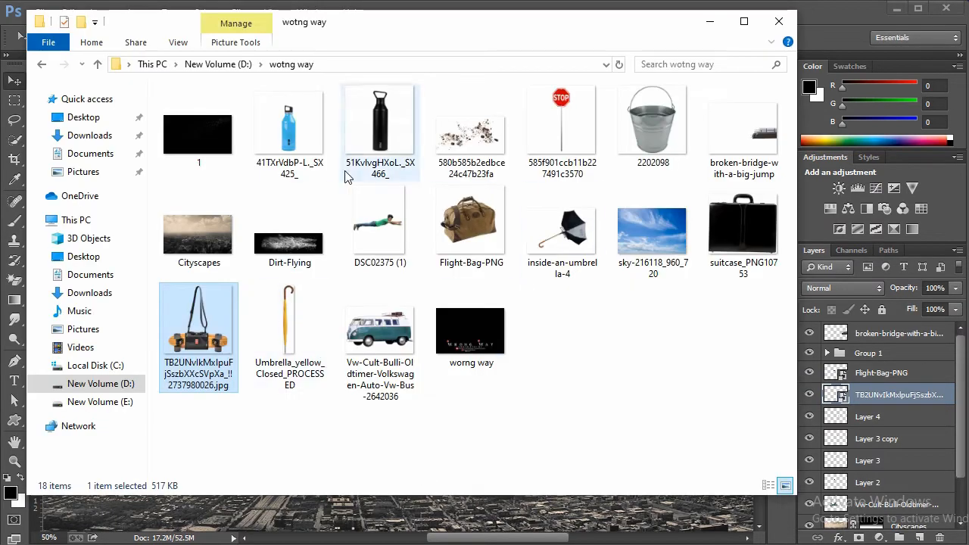
{"action": "double_click", "coordinate": [651, 132]}
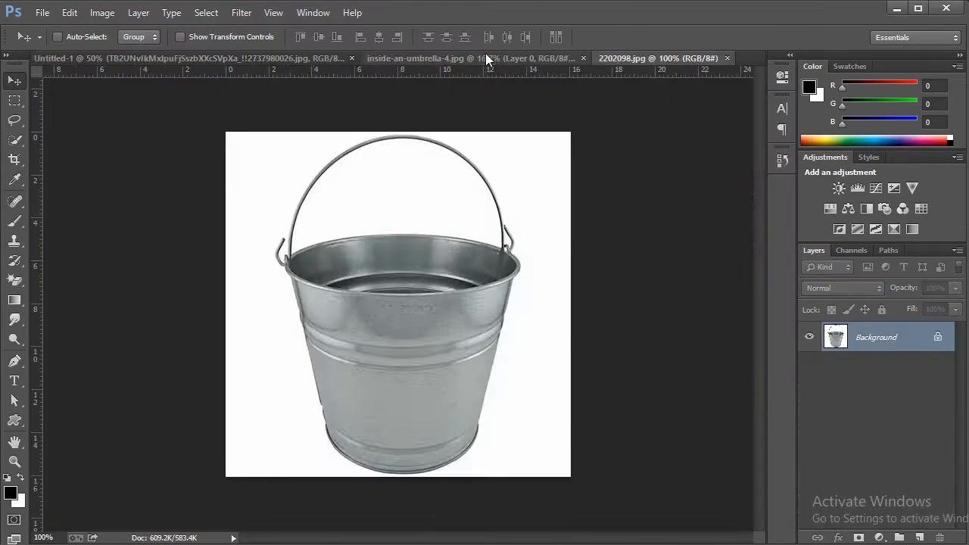
{"action": "left_click", "coordinate": [486, 56]}
{"action": "left_click", "coordinate": [591, 57]}
{"action": "left_click", "coordinate": [485, 224]}
{"action": "left_click", "coordinate": [15, 281]}
{"action": "left_click", "coordinate": [243, 223]}
{"action": "left_click", "coordinate": [363, 203]}
Bring the bucket into the composite, scale it down, tilt it and place it in the air just below the man's legs.
{"action": "left_click", "coordinate": [13, 81]}
{"action": "mouse_move", "coordinate": [390, 270]}
{"action": "left_mouse_down"}
{"action": "mouse_move", "coordinate": [258, 55]}
{"action": "mouse_move", "coordinate": [597, 369]}
{"action": "left_mouse_up"}
{"action": "key", "text": "ctrl+t"}
{"action": "left_click_drag", "start_coordinate": [454, 260], "coordinate": [578, 356]}
{"action": "left_click_drag", "start_coordinate": [619, 377], "coordinate": [530, 340]}
{"action": "left_click_drag", "start_coordinate": [575, 409], "coordinate": [589, 296]}
{"action": "left_click", "coordinate": [760, 36]}
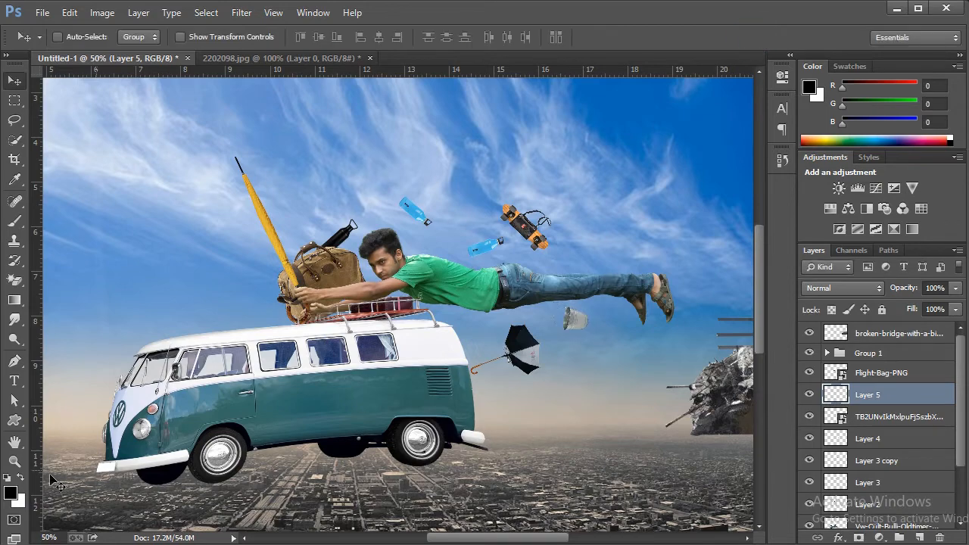
Place the suitcase_PNG10753 image into the Untitled-1 composite.
{"action": "left_click", "coordinate": [14, 461]}
{"action": "right_click", "coordinate": [492, 175]}
{"action": "left_click", "coordinate": [528, 273]}
{"action": "right_click", "coordinate": [517, 255]}
{"action": "left_click", "coordinate": [550, 357]}
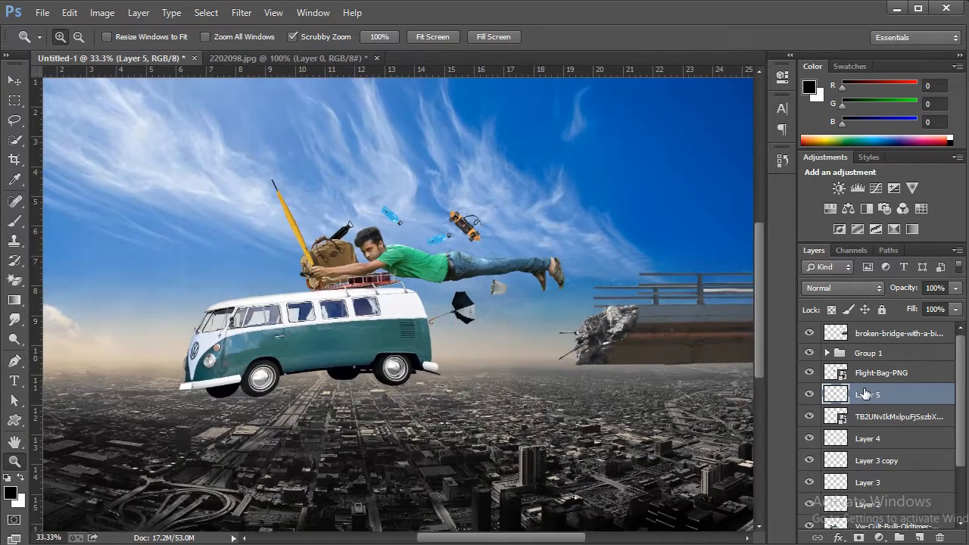
{"action": "key", "text": "alt+Tab"}
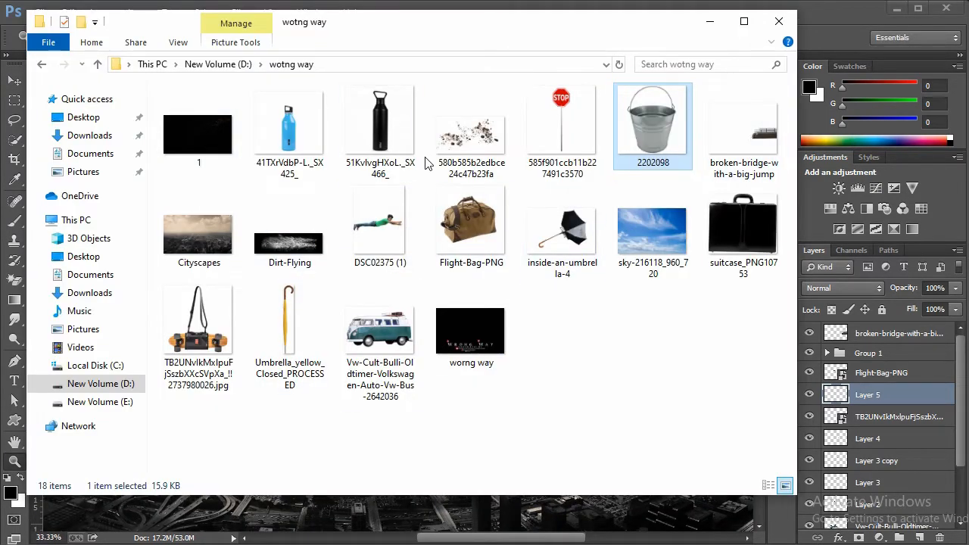
{"action": "left_click", "coordinate": [594, 341]}
{"action": "left_click", "coordinate": [626, 511]}
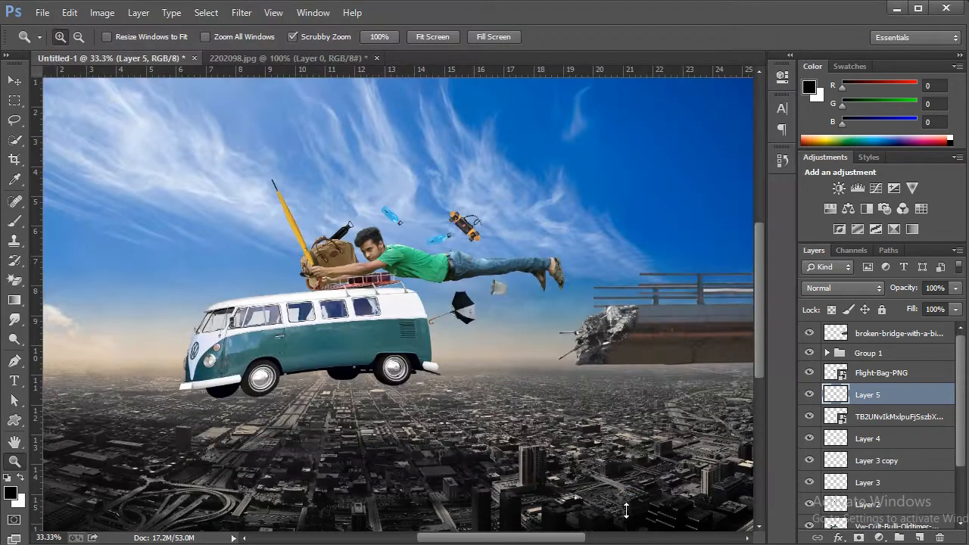
Scale down and tilt the black suitcase, then position it in the air above the man's feet.
{"action": "left_click_drag", "start_coordinate": [644, 154], "coordinate": [402, 359]}
{"action": "left_click_drag", "start_coordinate": [392, 403], "coordinate": [583, 231]}
{"action": "left_click_drag", "start_coordinate": [643, 211], "coordinate": [641, 253]}
{"action": "left_click_drag", "start_coordinate": [609, 224], "coordinate": [569, 233]}
{"action": "left_click", "coordinate": [761, 37]}
{"action": "left_click", "coordinate": [610, 341]}
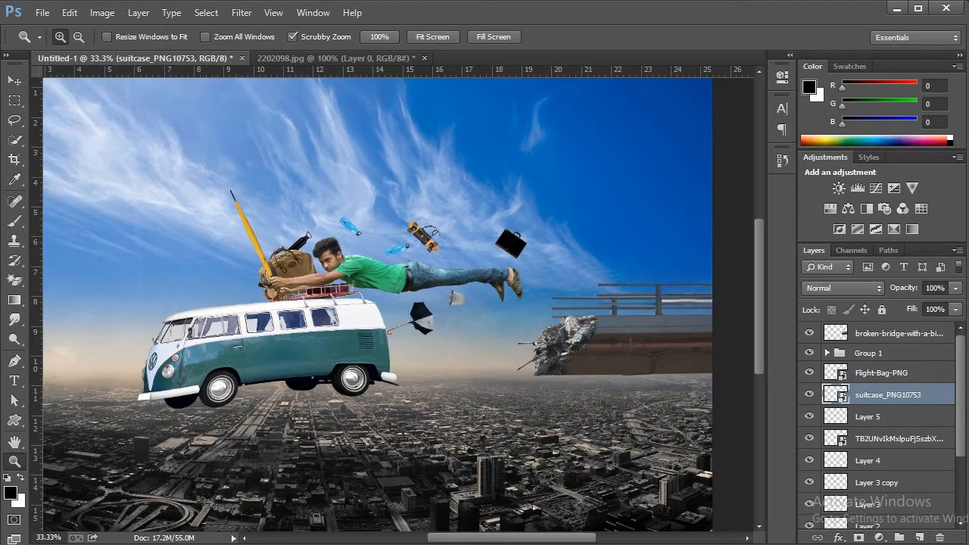
Group all flying-object layers from Flight-Bag-PNG down to Layer 2.
{"action": "key", "text": "alt+Tab"}
{"action": "left_click", "coordinate": [901, 386]}
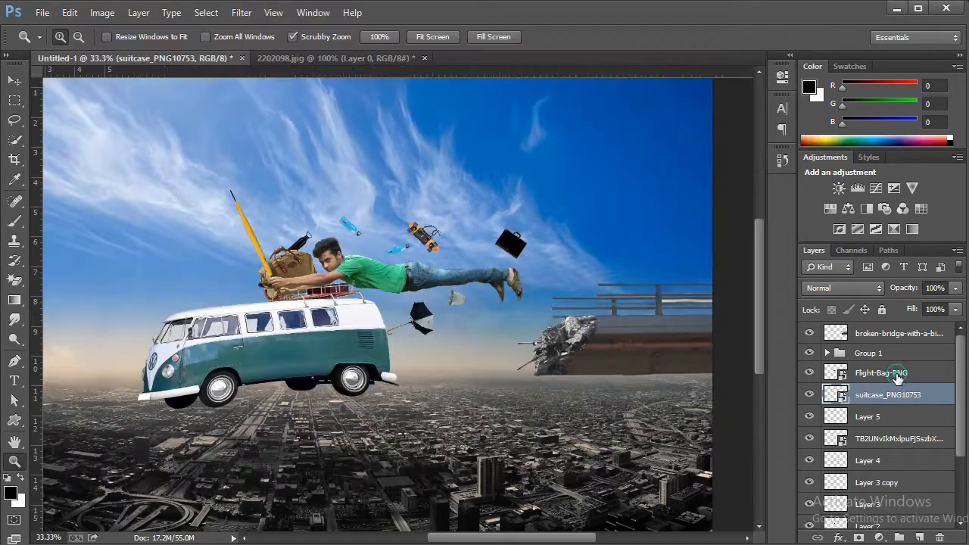
{"action": "left_click", "coordinate": [890, 374]}
{"action": "scroll", "coordinate": [886, 424], "scroll_direction": "down", "scroll_amount": 3}
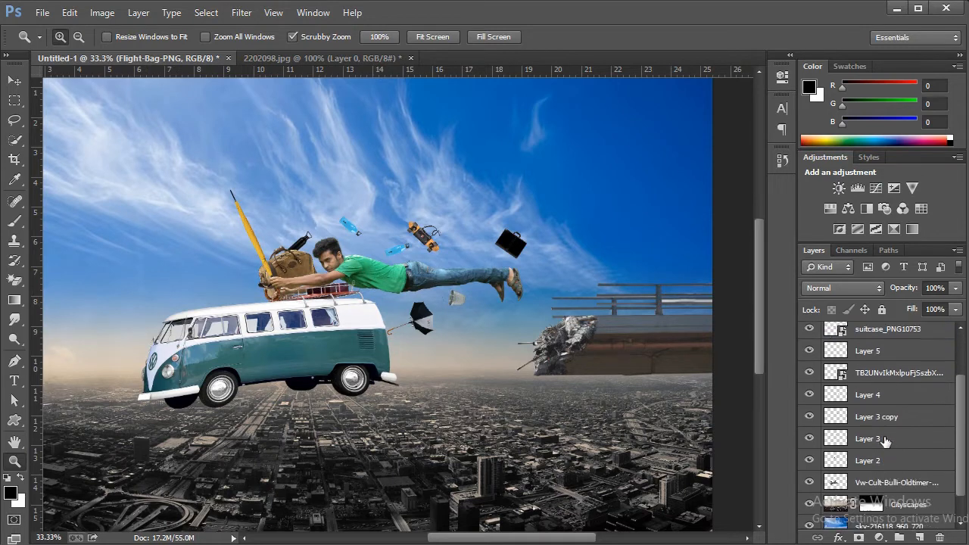
{"action": "left_click", "coordinate": [879, 462], "text": "shift"}
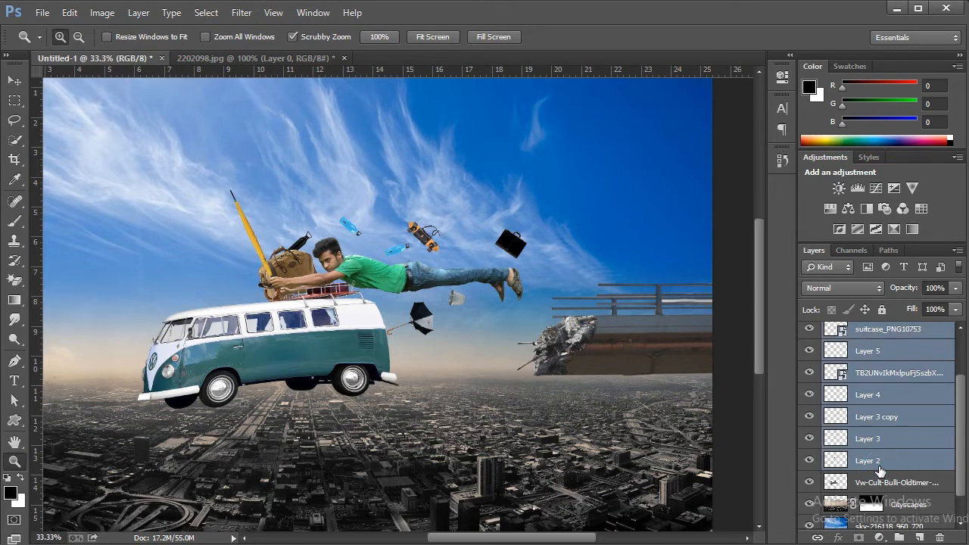
{"action": "key", "text": "ctrl+g"}
{"action": "left_click", "coordinate": [811, 371]}
{"action": "left_click", "coordinate": [811, 371]}
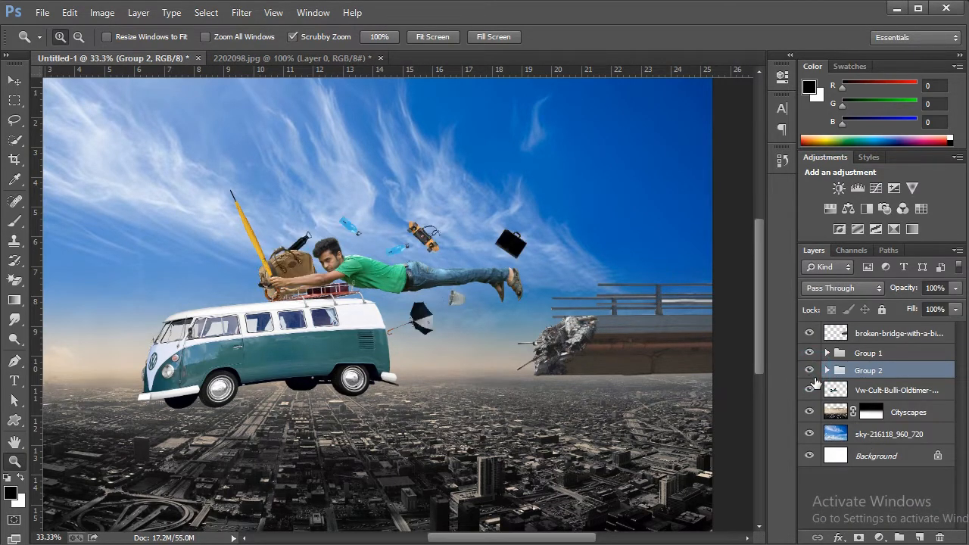
Place debris image 580b585b2edbce24c47b23fa in the composite, scaled down and positioned below the bridge's broken end.
{"action": "left_click", "coordinate": [315, 540]}
{"action": "left_click", "coordinate": [623, 353]}
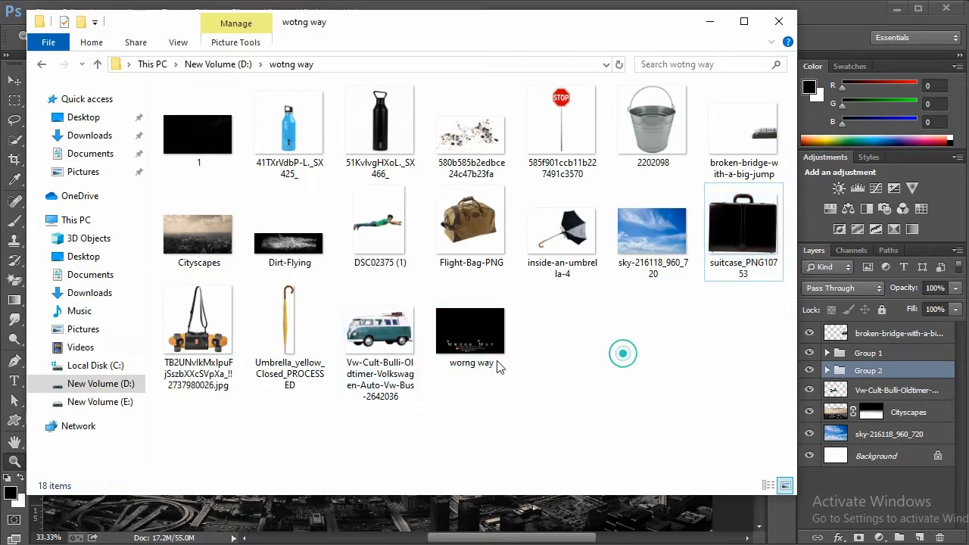
{"action": "left_click_drag", "start_coordinate": [471, 136], "coordinate": [553, 512]}
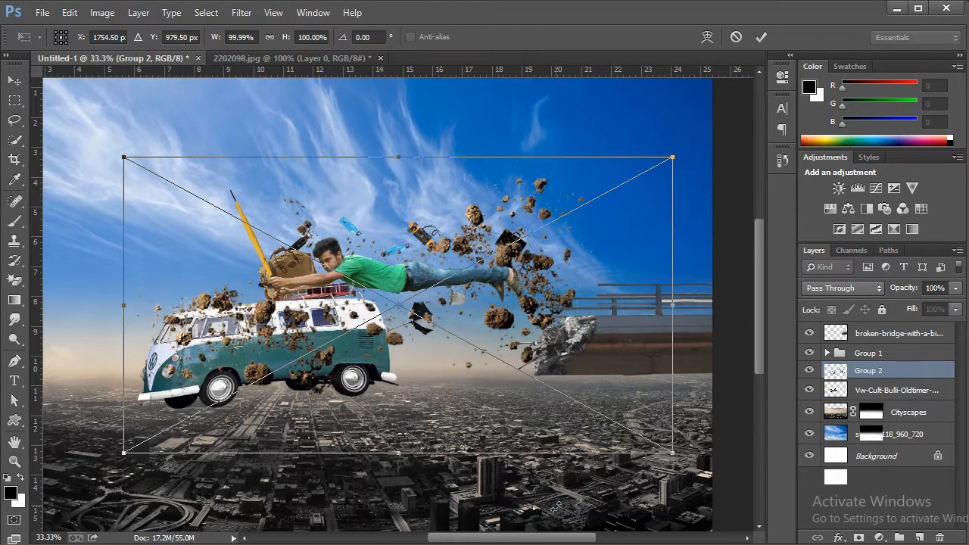
{"action": "left_click_drag", "start_coordinate": [145, 166], "coordinate": [419, 315]}
{"action": "left_click", "coordinate": [764, 37]}
Move the broken-bridge layer below Group 2, directly above the Volkswagen bus layer.
{"action": "left_click", "coordinate": [897, 333]}
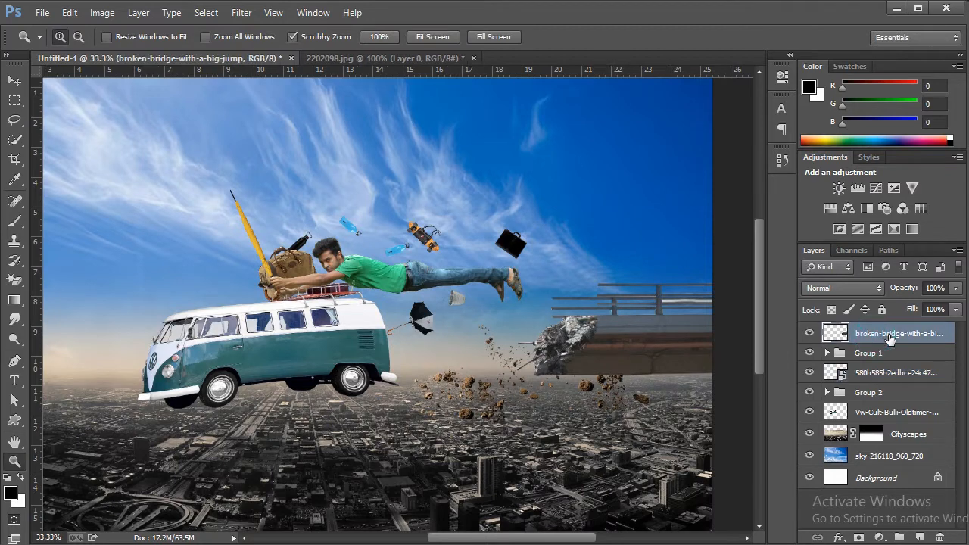
{"action": "left_click_drag", "start_coordinate": [895, 399], "coordinate": [894, 405]}
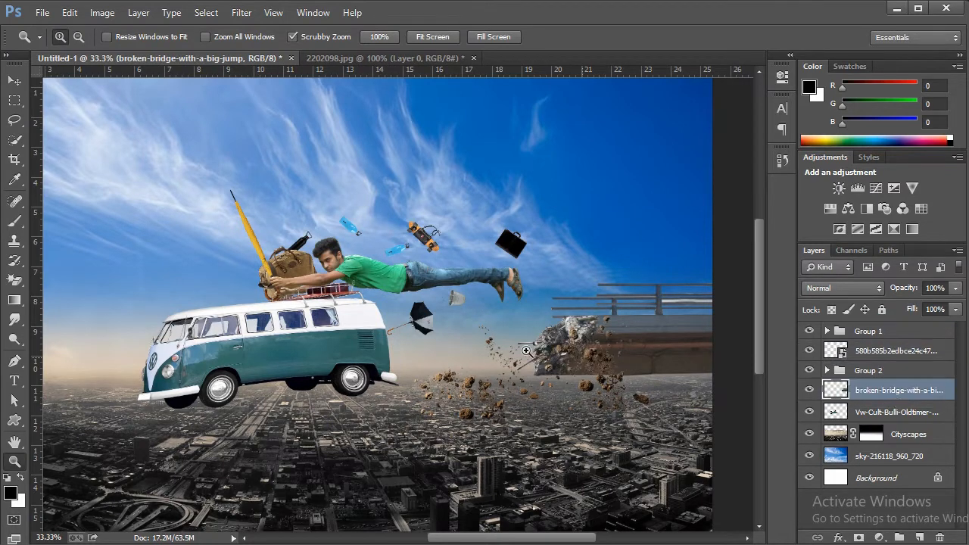
{"action": "left_click", "coordinate": [809, 390]}
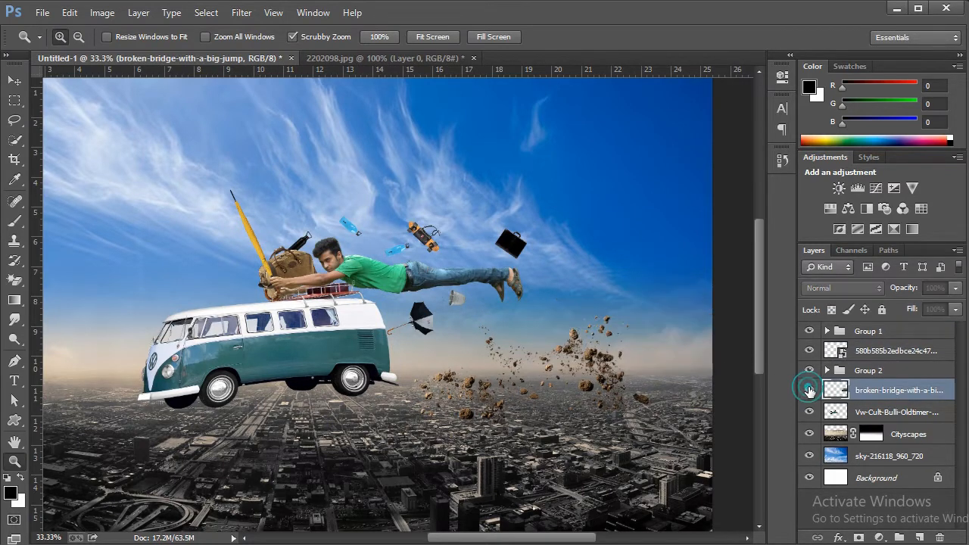
{"action": "left_click", "coordinate": [809, 390]}
{"action": "key", "text": "ctrl+t"}
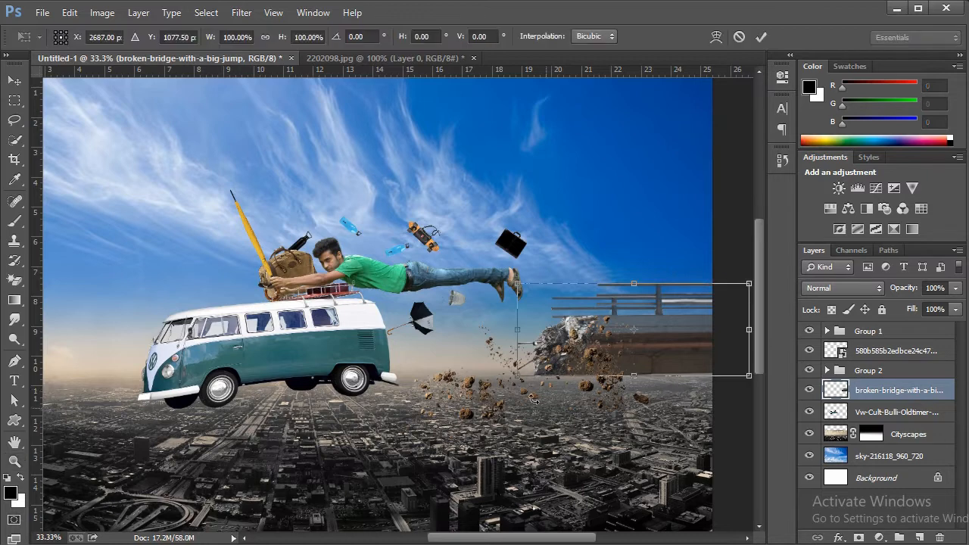
{"action": "left_click", "coordinate": [764, 37]}
Rasterize the debris layer, then scale it down and move it onto the bridge's broken end.
{"action": "right_click", "coordinate": [876, 348]}
{"action": "left_click", "coordinate": [748, 227]}
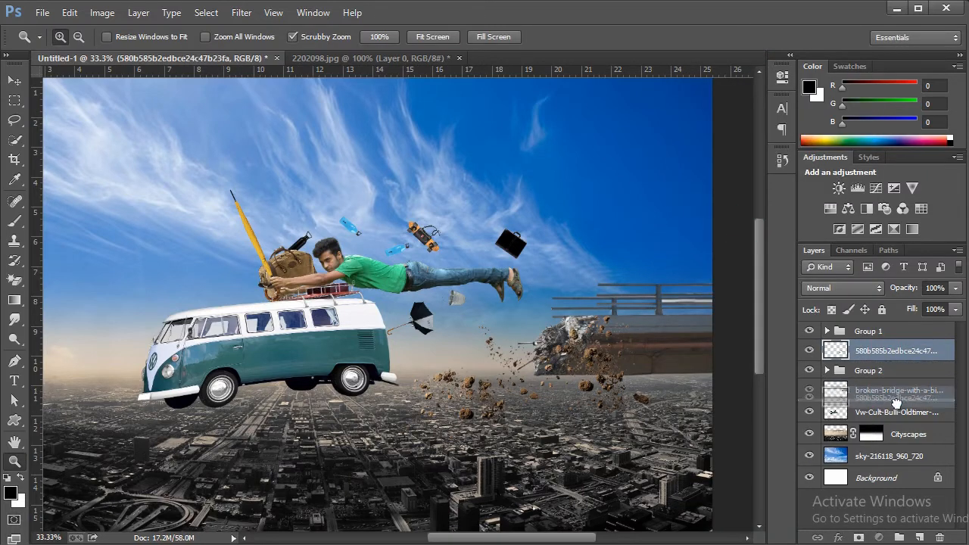
{"action": "key", "text": "ctrl+t"}
{"action": "left_click_drag", "start_coordinate": [401, 309], "coordinate": [449, 323]}
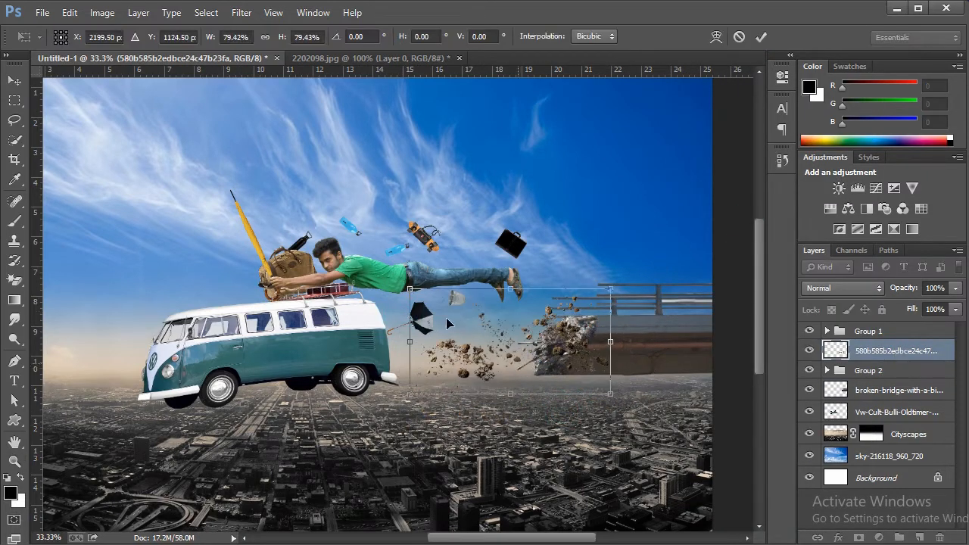
{"action": "left_click_drag", "start_coordinate": [412, 289], "coordinate": [497, 324]}
{"action": "left_click_drag", "start_coordinate": [517, 369], "coordinate": [482, 356]}
{"action": "key", "text": "Return"}
{"action": "key", "text": "z"}
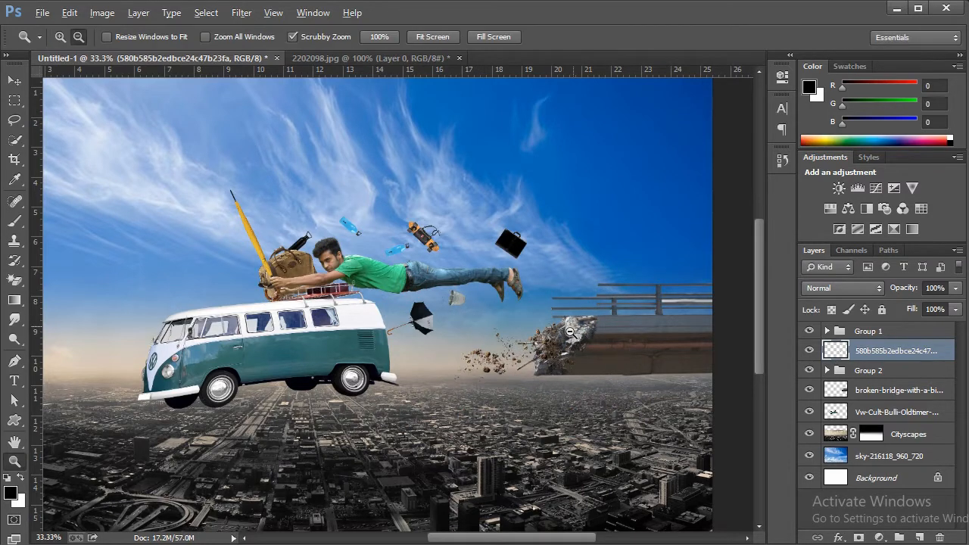
Make three copies of the debris and spread them between the broken bridge end and the back of the bus.
{"action": "left_click", "coordinate": [15, 80]}
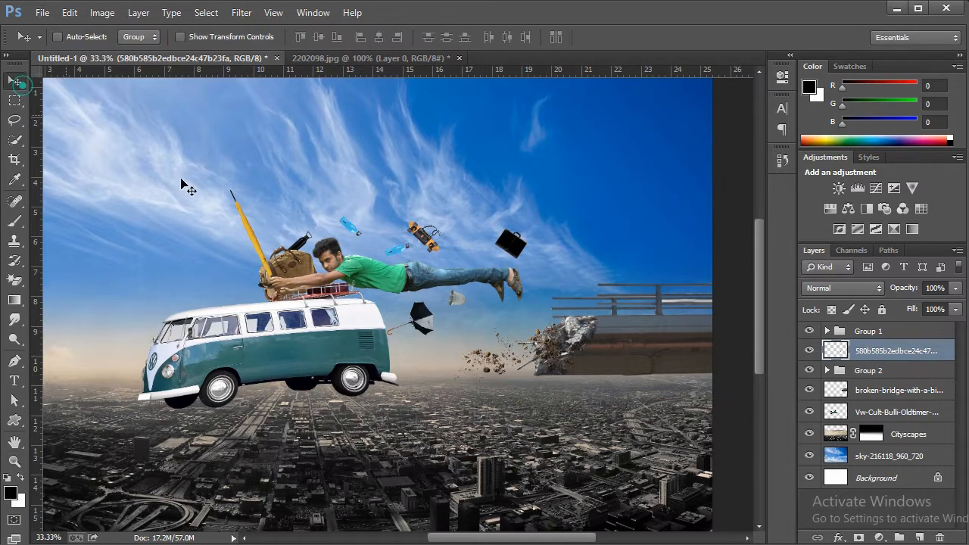
{"action": "left_click_drag", "start_coordinate": [506, 356], "coordinate": [517, 310]}
{"action": "left_click_drag", "start_coordinate": [521, 318], "coordinate": [422, 276]}
{"action": "key", "text": "ctrl+t"}
{"action": "mouse_move", "coordinate": [485, 334]}
{"action": "left_mouse_down"}
{"action": "mouse_move", "coordinate": [509, 306]}
{"action": "mouse_move", "coordinate": [496, 322]}
{"action": "left_mouse_up"}
{"action": "left_click", "coordinate": [760, 36]}
Place the Dirt-Flying image in the composite and set its blend mode to Screen.
{"action": "left_click", "coordinate": [363, 541]}
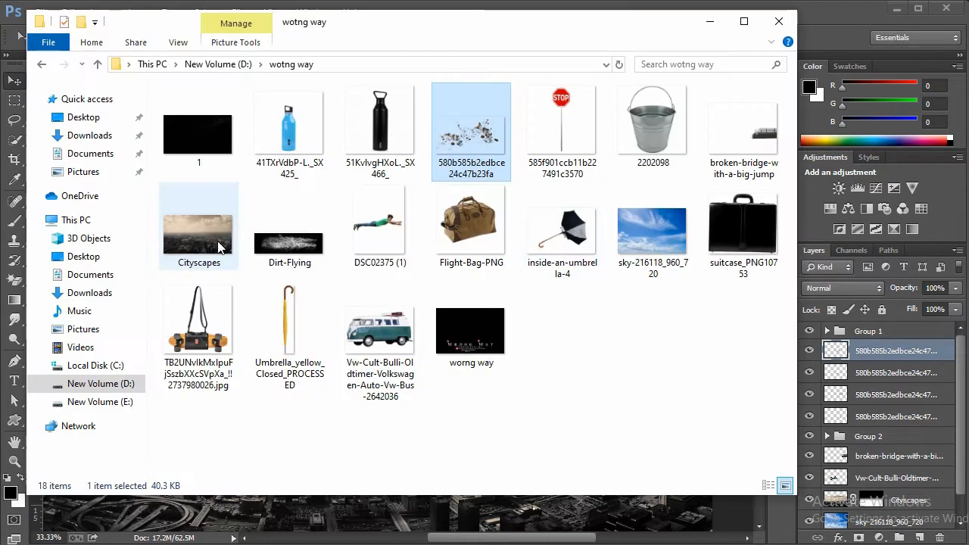
{"action": "left_click_drag", "start_coordinate": [290, 231], "coordinate": [476, 517]}
{"action": "left_click", "coordinate": [811, 289]}
{"action": "left_click", "coordinate": [808, 131]}
Position the Dirt-Flying dust between the bus's rear and the broken bridge and stretch it to 110.60% width and 144.37% height.
{"action": "left_click_drag", "start_coordinate": [489, 296], "coordinate": [556, 336]}
{"action": "left_click_drag", "start_coordinate": [339, 347], "coordinate": [311, 349]}
{"action": "left_click_drag", "start_coordinate": [457, 382], "coordinate": [458, 389]}
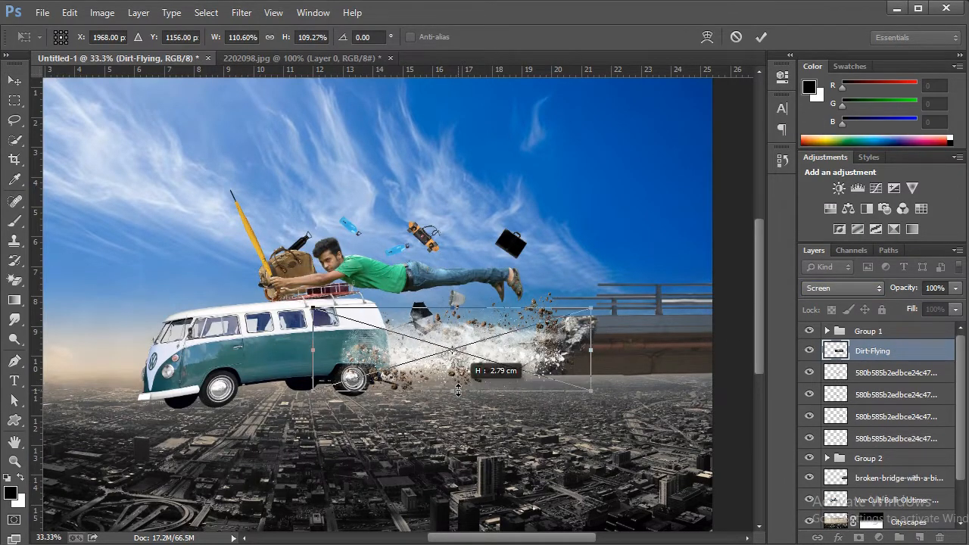
{"action": "left_click_drag", "start_coordinate": [451, 305], "coordinate": [452, 289]}
{"action": "left_click_drag", "start_coordinate": [457, 389], "coordinate": [456, 397]}
Warp the dust so it bulges upward beneath the flying man, and rasterize the Dirt-Flying layer.
{"action": "right_click", "coordinate": [456, 397]}
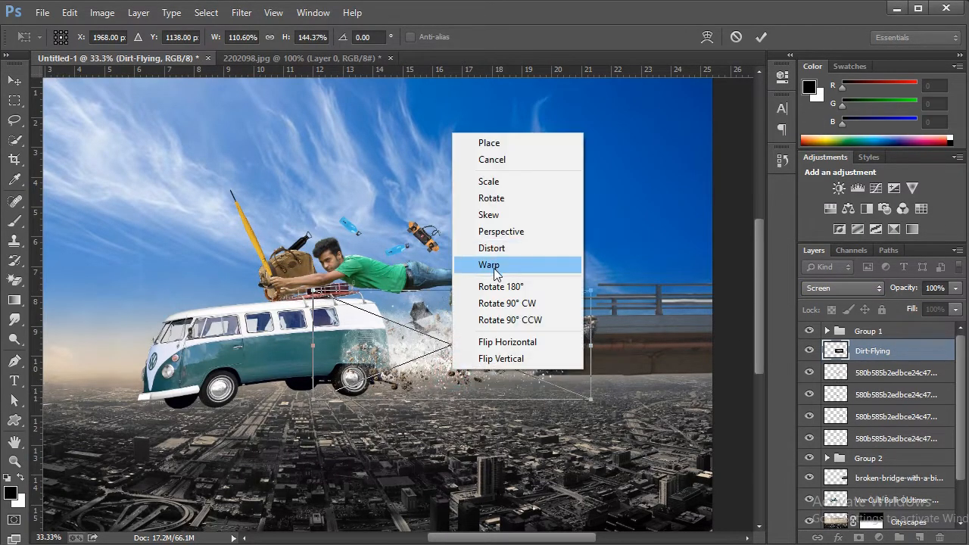
{"action": "left_click", "coordinate": [484, 267]}
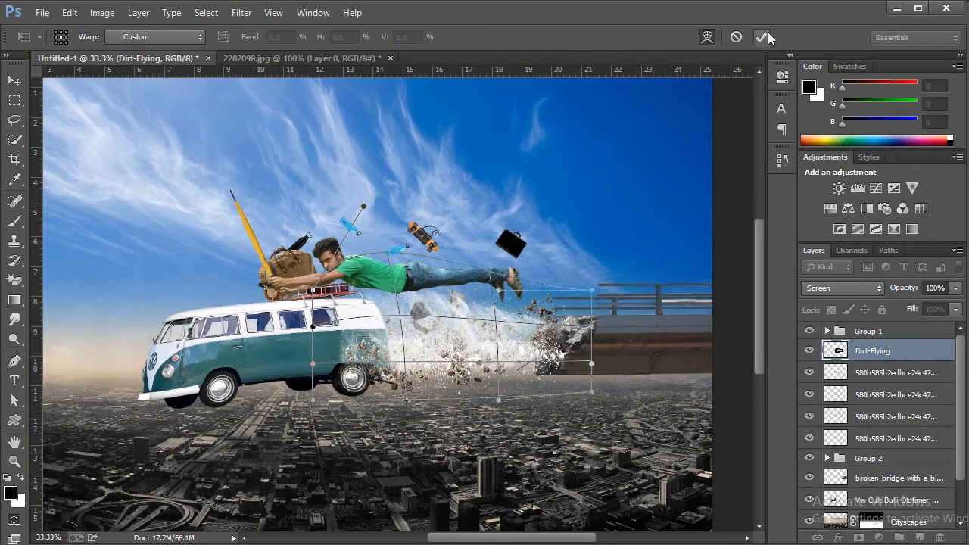
{"action": "left_click", "coordinate": [767, 35]}
{"action": "right_click", "coordinate": [867, 362]}
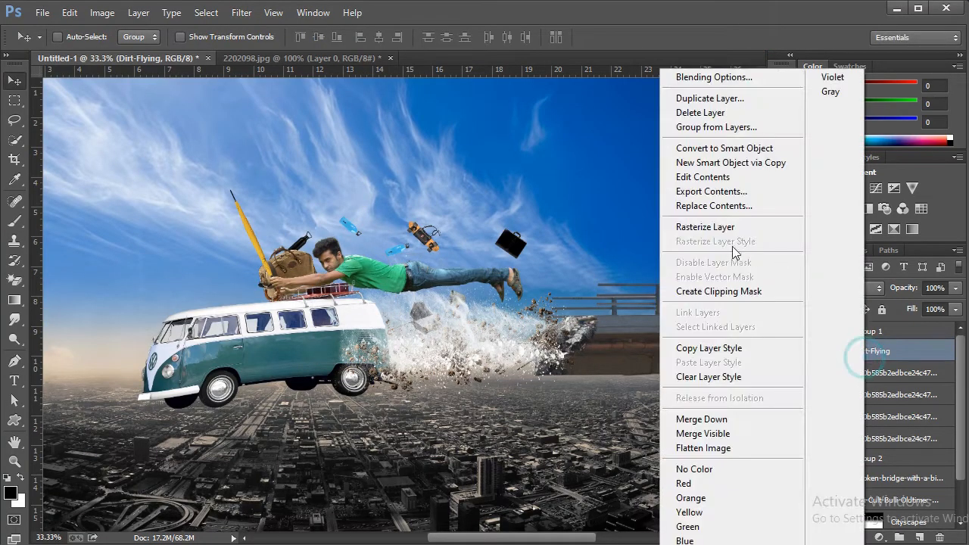
{"action": "left_click", "coordinate": [720, 226]}
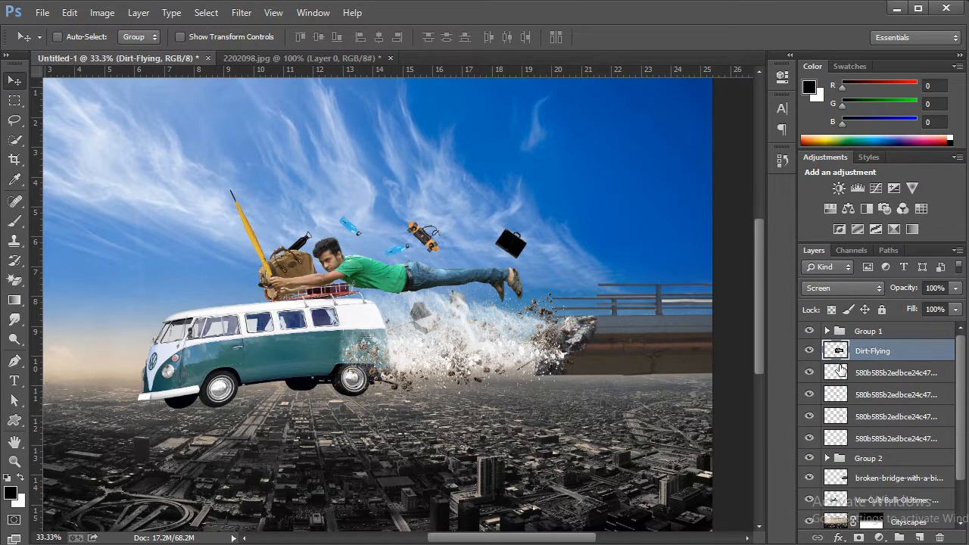
Move the Dirt-Flying layer above Group 1, keeping it outside the group.
{"action": "left_click", "coordinate": [809, 331]}
{"action": "left_click", "coordinate": [809, 331]}
{"action": "left_click_drag", "start_coordinate": [860, 356], "coordinate": [857, 333]}
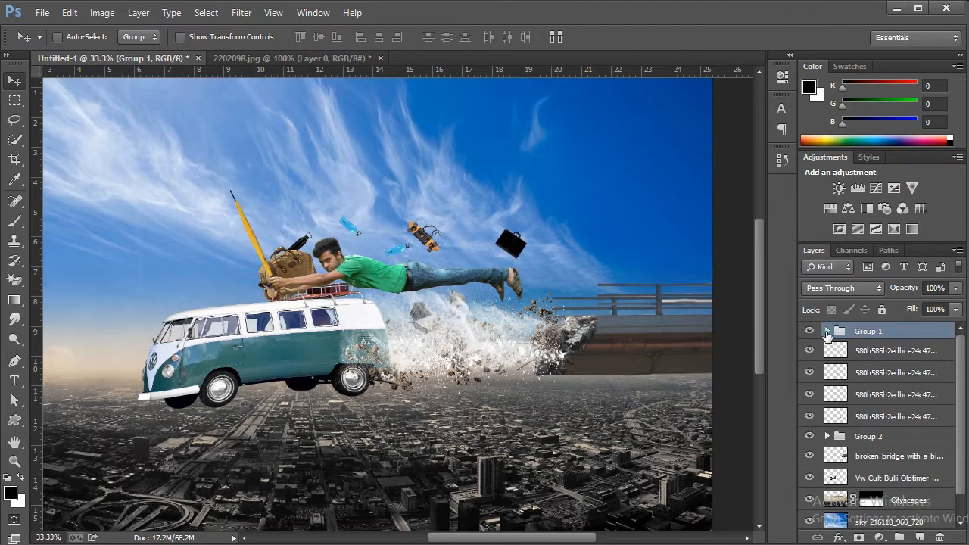
{"action": "left_click", "coordinate": [826, 331]}
{"action": "left_click_drag", "start_coordinate": [870, 429], "coordinate": [858, 330]}
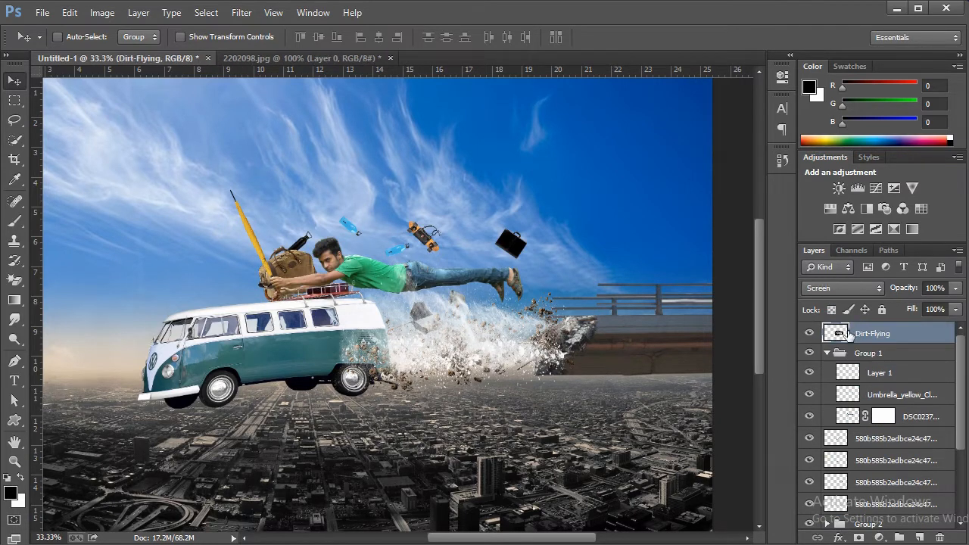
{"action": "left_click", "coordinate": [828, 353]}
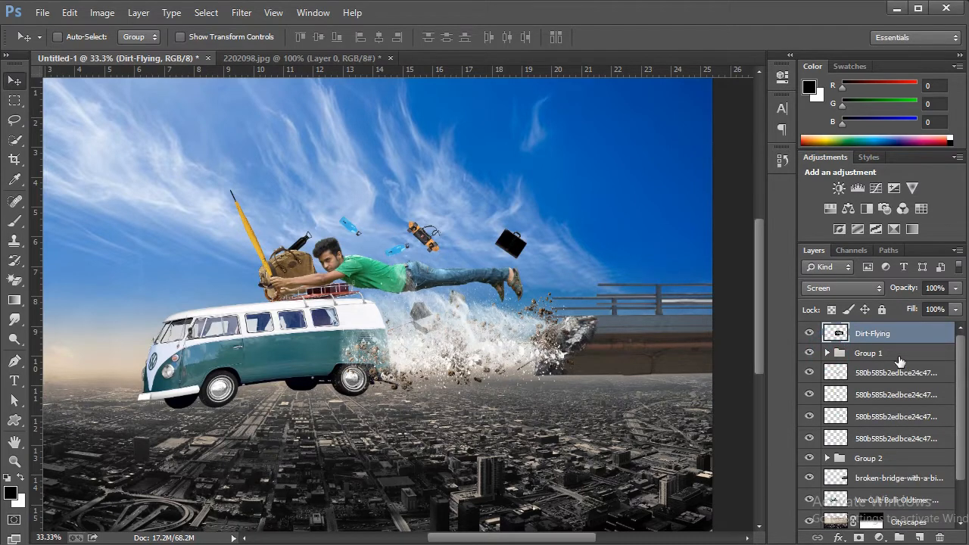
Apply a Levels adjustment to the Dirt-Flying layer with the black input level set to 25.
{"action": "left_click", "coordinate": [114, 17]}
{"action": "mouse_move", "coordinate": [189, 51]}
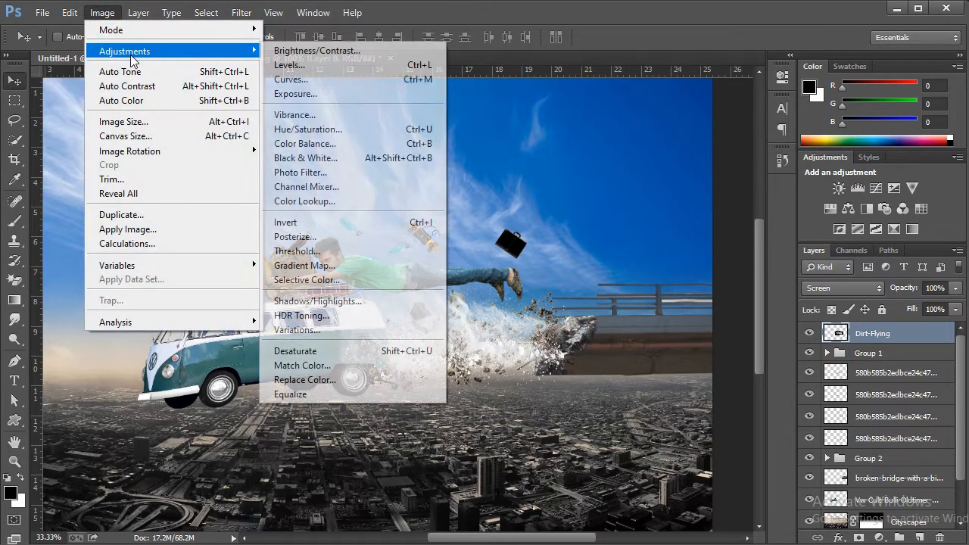
{"action": "left_click", "coordinate": [310, 70]}
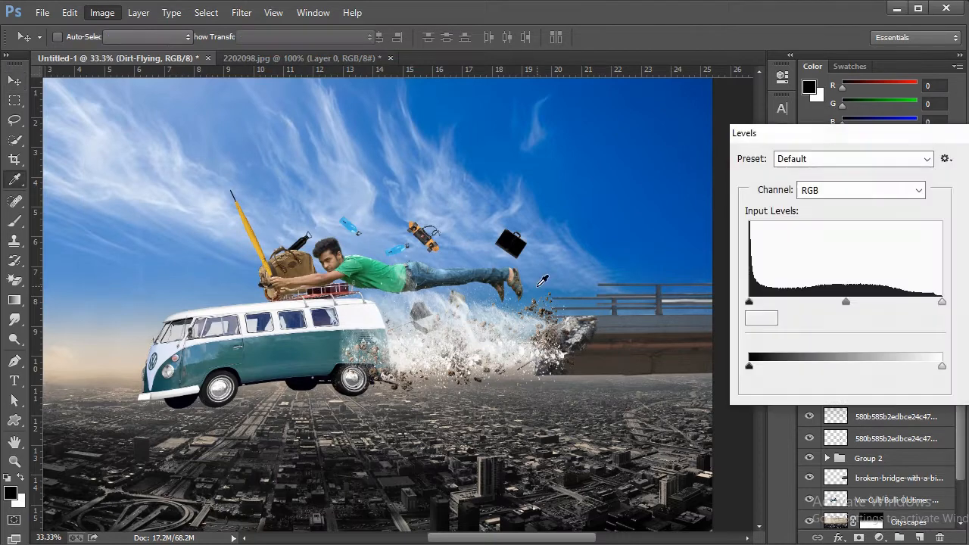
{"action": "mouse_move", "coordinate": [942, 302]}
{"action": "left_mouse_down"}
{"action": "mouse_move", "coordinate": [919, 303]}
{"action": "mouse_move", "coordinate": [952, 305]}
{"action": "left_mouse_up"}
{"action": "left_click_drag", "start_coordinate": [750, 302], "coordinate": [764, 303]}
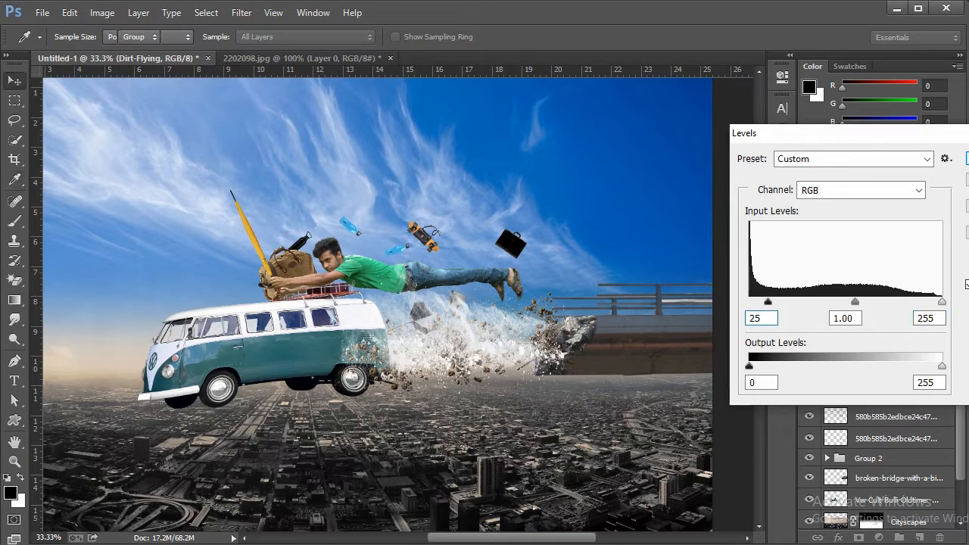
{"action": "key", "text": "Return"}
Examine the dust, bus and flying man at several magnifications, with Group 1 both hidden and shown.
{"action": "left_click", "coordinate": [15, 460]}
{"action": "left_click", "coordinate": [462, 331]}
{"action": "right_click", "coordinate": [543, 301]}
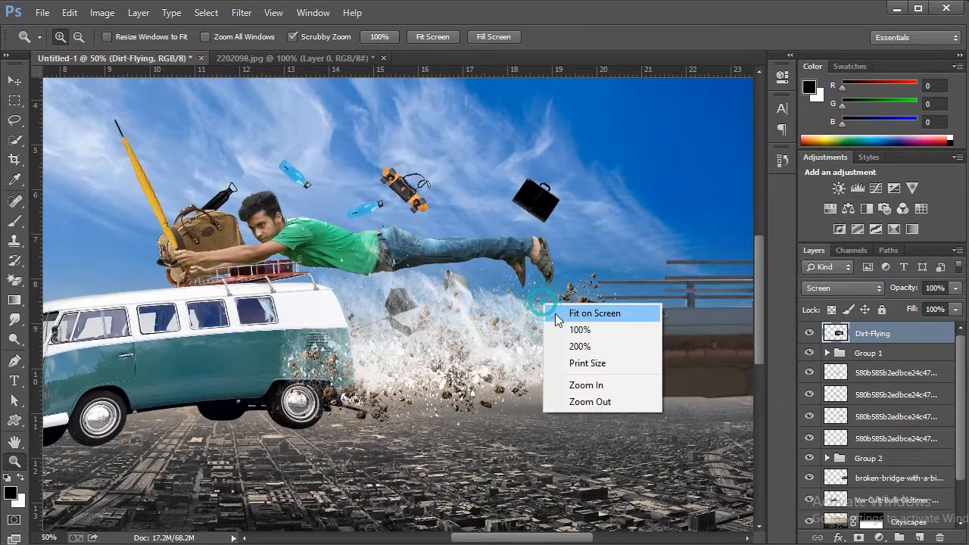
{"action": "left_click", "coordinate": [555, 314]}
{"action": "right_click", "coordinate": [558, 313]}
{"action": "left_click", "coordinate": [587, 411]}
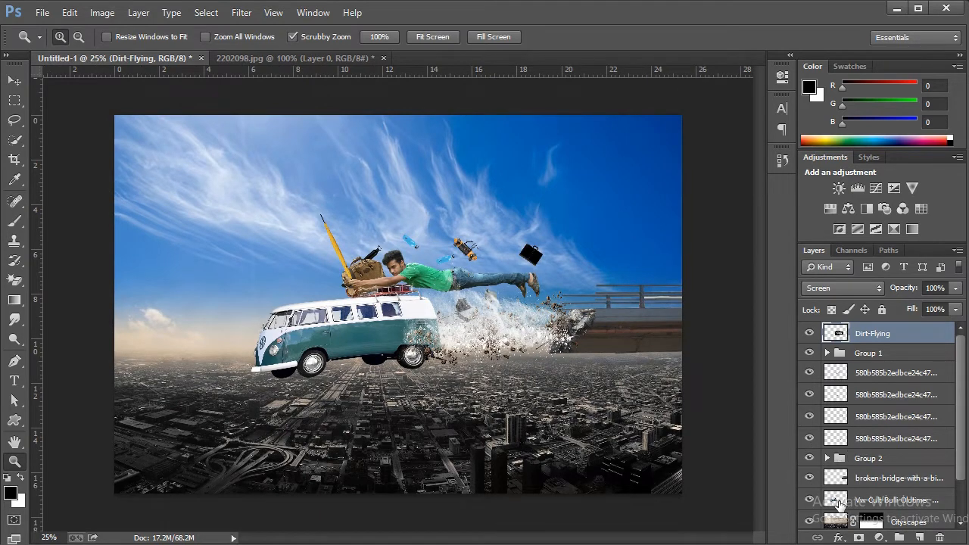
{"action": "left_click", "coordinate": [430, 284]}
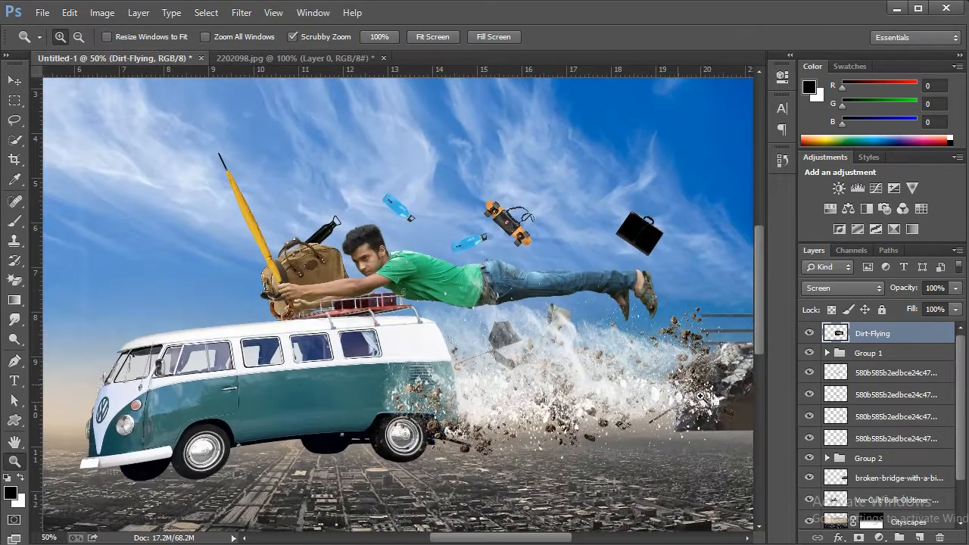
{"action": "left_click", "coordinate": [259, 269]}
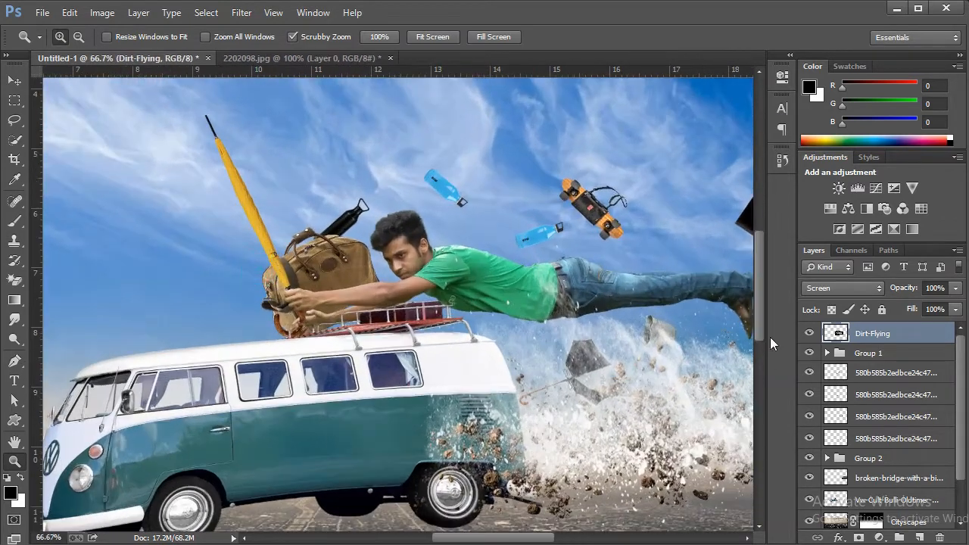
{"action": "left_click", "coordinate": [809, 352]}
{"action": "left_click", "coordinate": [810, 353]}
Add a new layer named S1 directly above the topmost debris layer.
{"action": "left_click", "coordinate": [861, 368]}
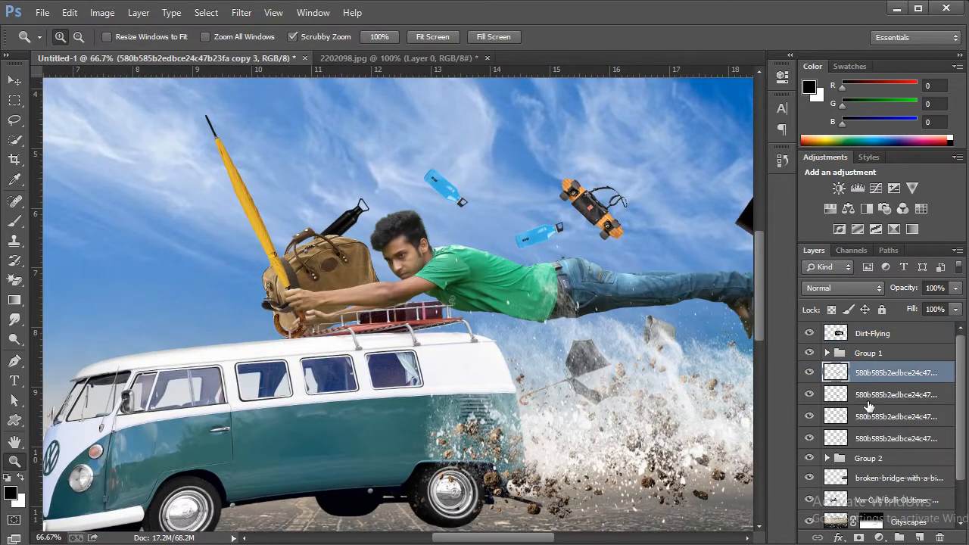
{"action": "left_click", "coordinate": [918, 538]}
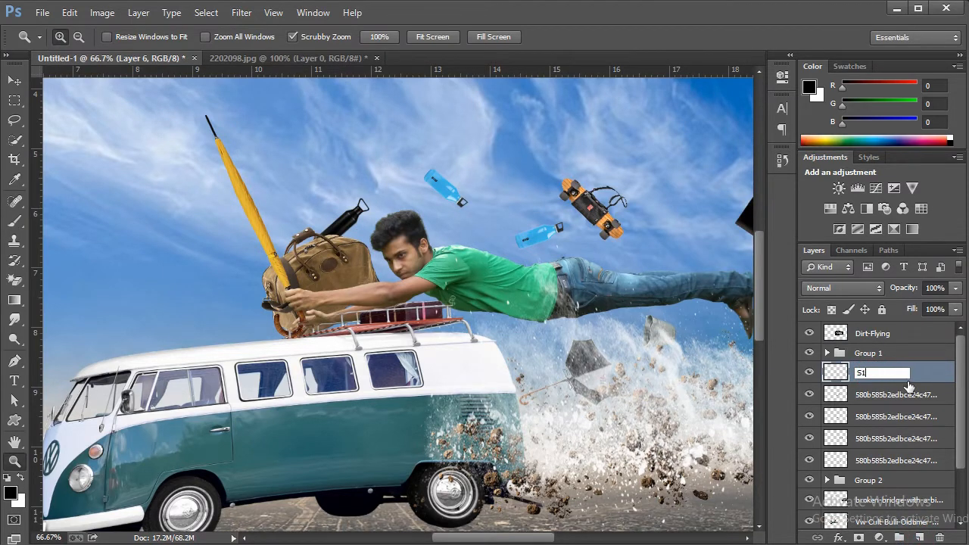
{"action": "key", "text": "Return"}
Set up a soft round black brush at 125 px with 0% hardness and 9% opacity.
{"action": "left_click", "coordinate": [14, 220]}
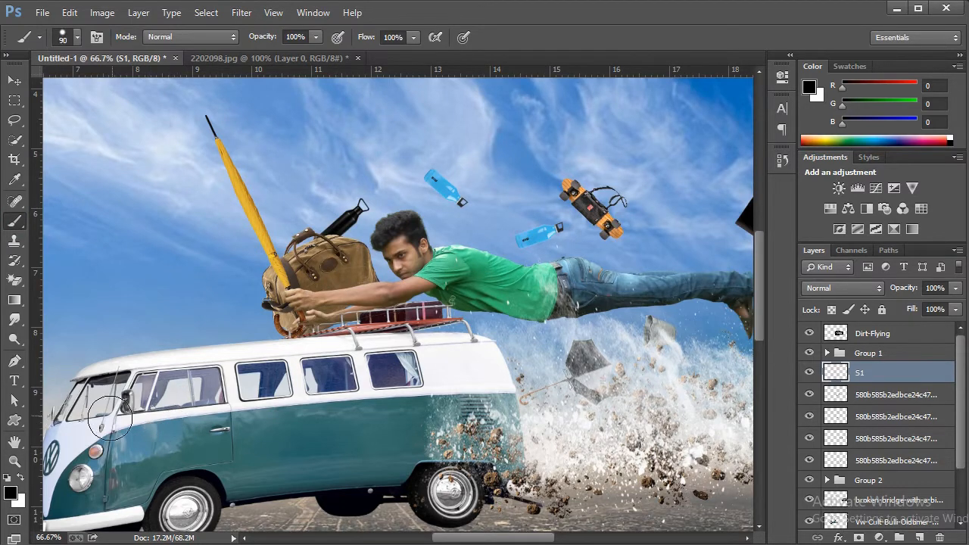
{"action": "key", "text": "bracketright"}
{"action": "key", "text": "bracketright"}
{"action": "left_click_drag", "start_coordinate": [273, 38], "coordinate": [206, 43]}
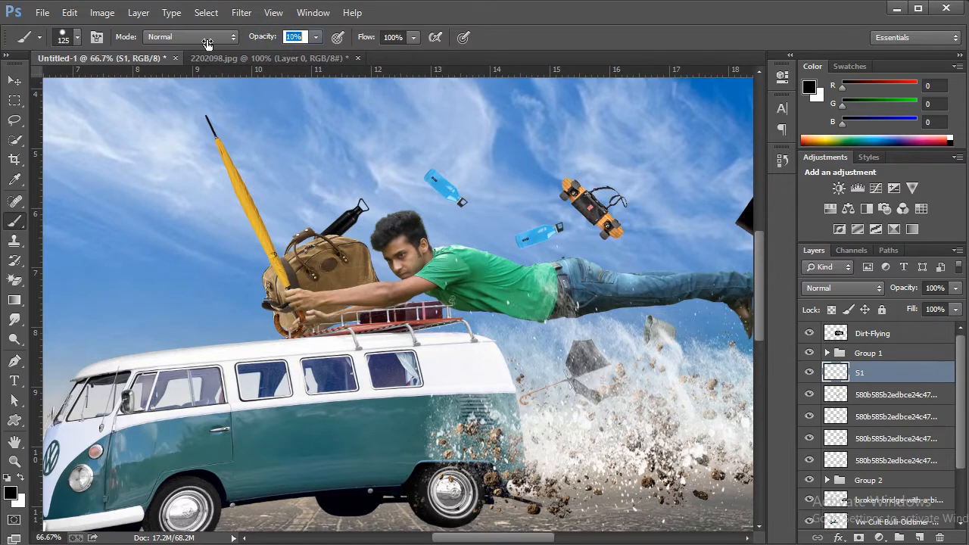
{"action": "right_click", "coordinate": [326, 312]}
{"action": "left_click", "coordinate": [442, 417]}
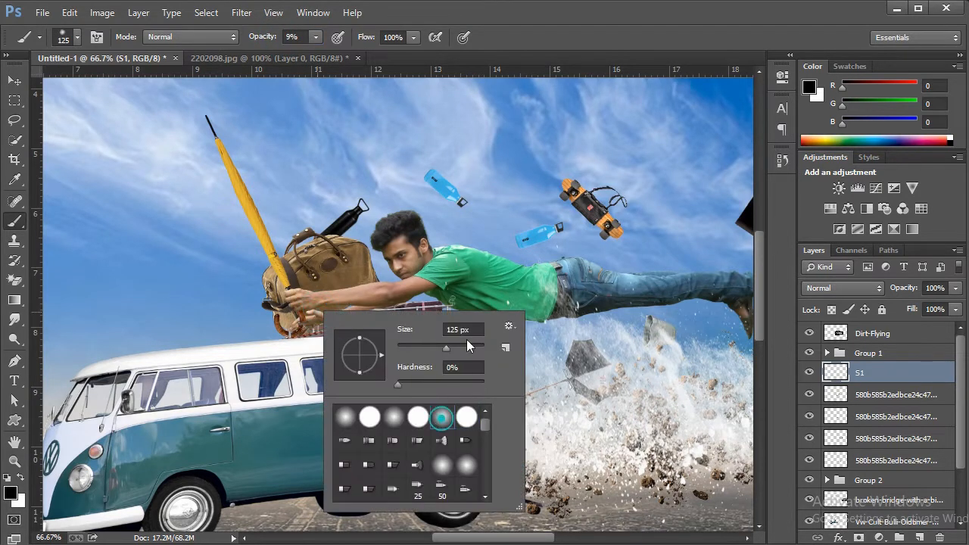
{"action": "left_click", "coordinate": [593, 21]}
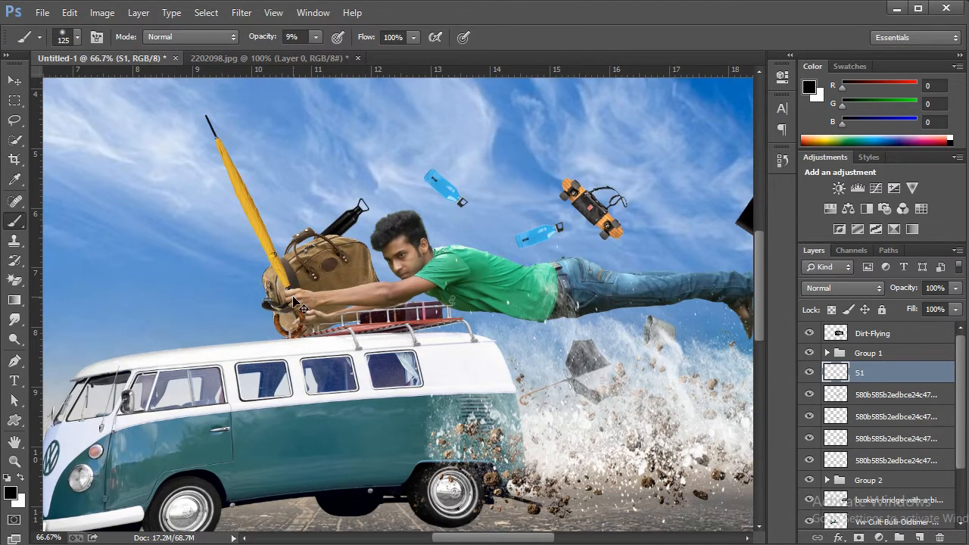
Reduce the brush to 10 px and paint black shading on the umbrella handle just below the man's gripping hand.
{"action": "key", "text": "ctrl+plus"}
{"action": "key", "text": "ctrl+plus"}
{"action": "key", "text": "ctrl+plus"}
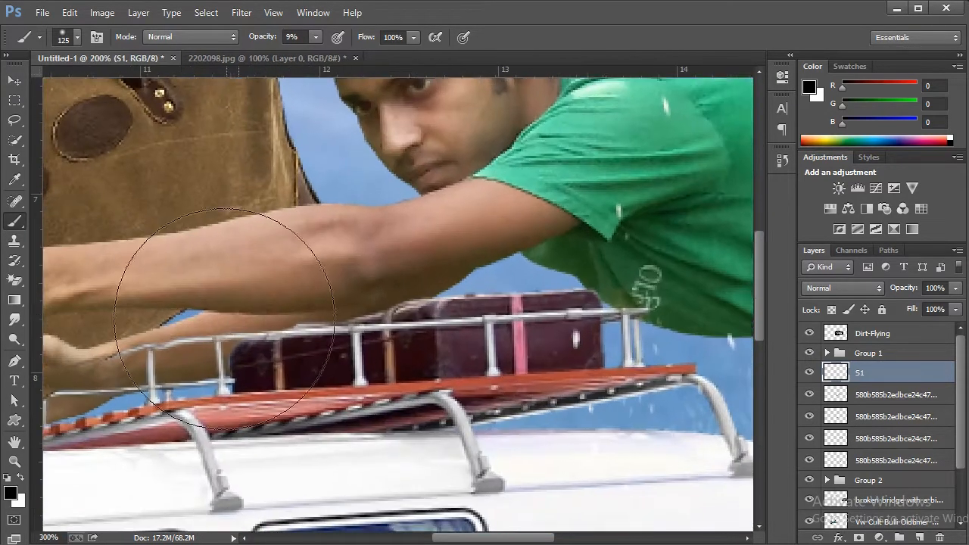
{"action": "mouse_move", "coordinate": [232, 326]}
{"action": "left_mouse_down"}
{"action": "mouse_move", "coordinate": [450, 340]}
{"action": "mouse_move", "coordinate": [473, 379]}
{"action": "left_mouse_up"}
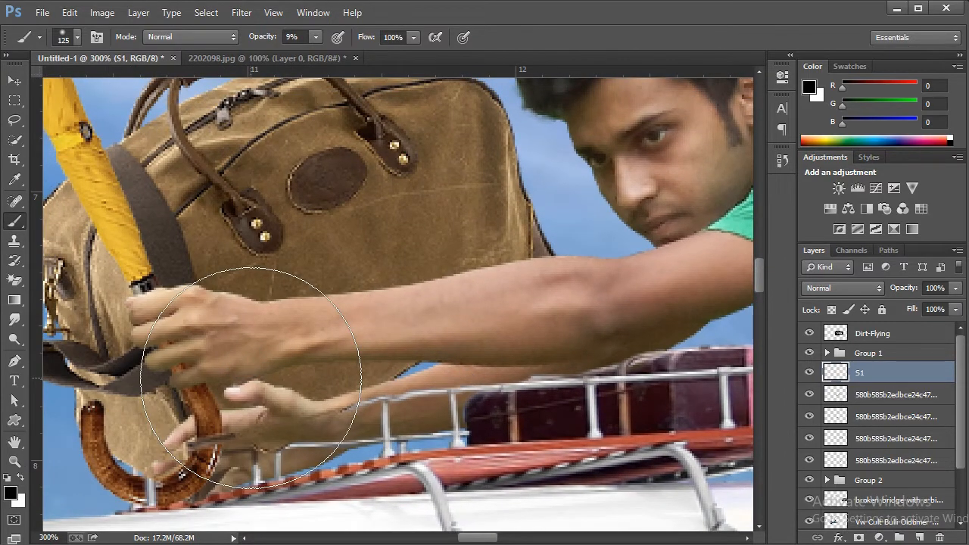
{"action": "key", "text": "bracketleft"}
{"action": "key", "text": "bracketleft"}
{"action": "key", "text": "bracketleft"}
{"action": "key", "text": "bracketleft"}
{"action": "key", "text": "bracketleft"}
{"action": "key", "text": "bracketleft"}
{"action": "key", "text": "bracketleft"}
{"action": "key", "text": "bracketleft"}
{"action": "key", "text": "bracketleft"}
{"action": "key", "text": "bracketleft"}
{"action": "key", "text": "bracketleft"}
{"action": "key", "text": "bracketleft"}
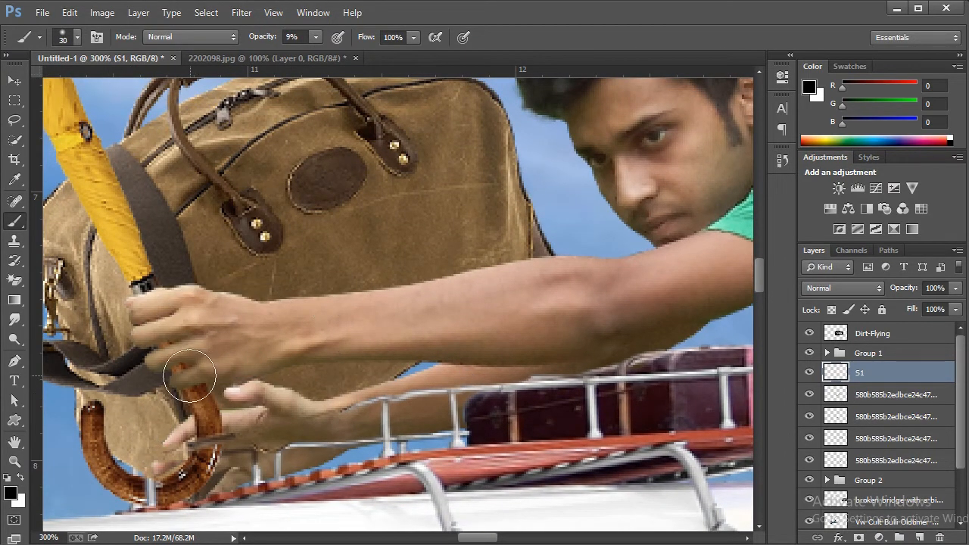
{"action": "left_click", "coordinate": [184, 370]}
{"action": "left_click_drag", "start_coordinate": [179, 364], "coordinate": [191, 385]}
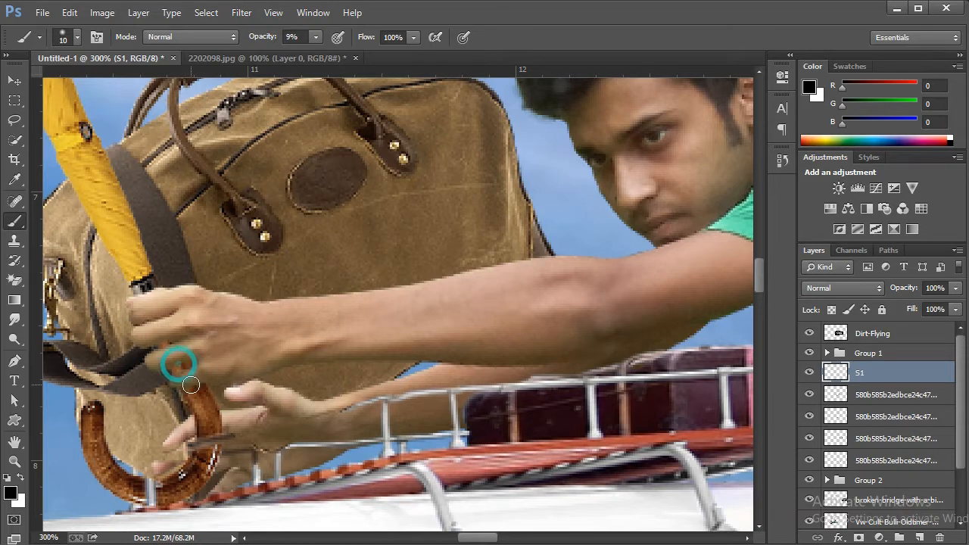
Move the S1 layer above Group 1 and paint shading around the fingers gripping the umbrella.
{"action": "left_click_drag", "start_coordinate": [870, 380], "coordinate": [870, 345]}
{"action": "left_click", "coordinate": [162, 356]}
{"action": "left_click", "coordinate": [171, 352]}
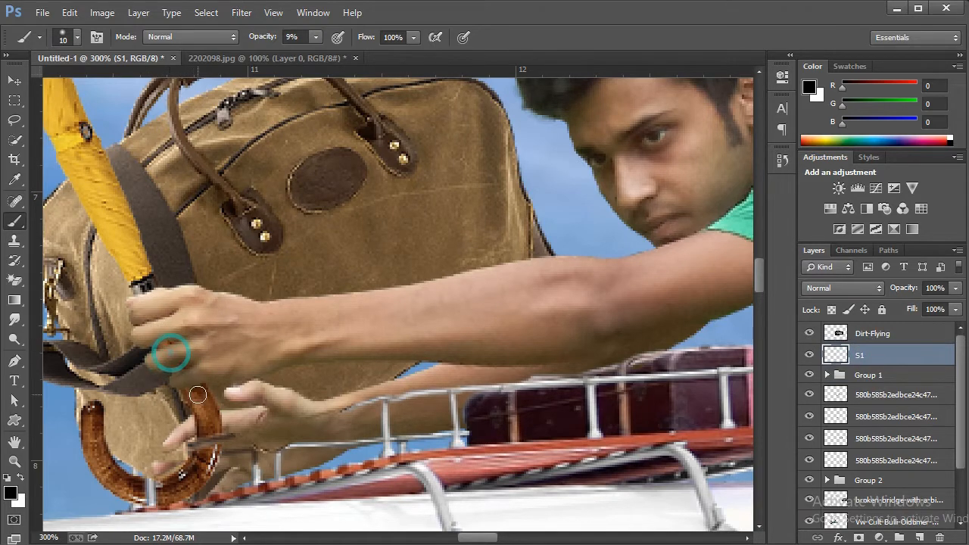
Move S1 into Group 1 directly below the yellow umbrella layer and paint shading along the man's fingers.
{"action": "left_click", "coordinate": [829, 376]}
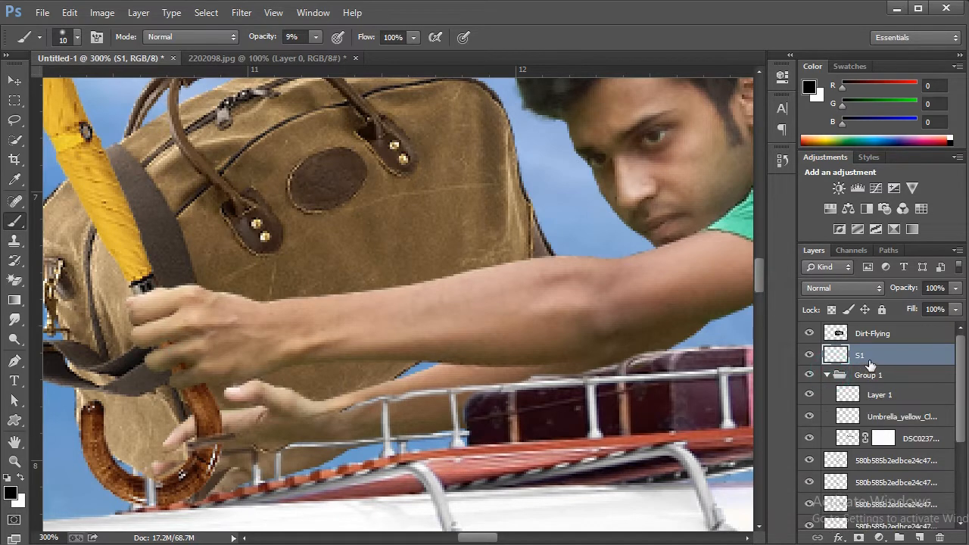
{"action": "left_click_drag", "start_coordinate": [901, 416], "coordinate": [906, 428]}
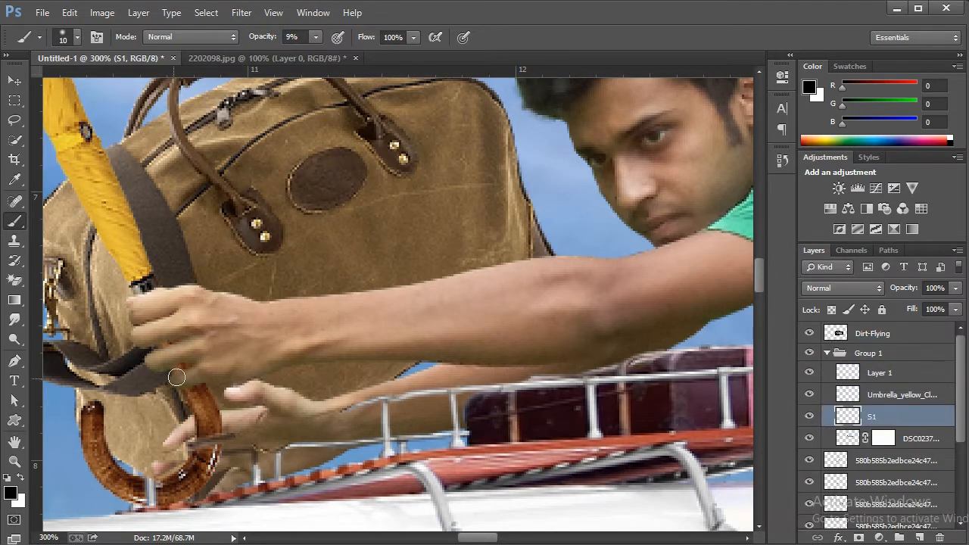
{"action": "left_click_drag", "start_coordinate": [176, 377], "coordinate": [168, 338]}
{"action": "left_click", "coordinate": [163, 341]}
Move S1 directly above the yellow umbrella layer and shade the umbrella where it meets the top and underside of the hand.
{"action": "left_click", "coordinate": [807, 415]}
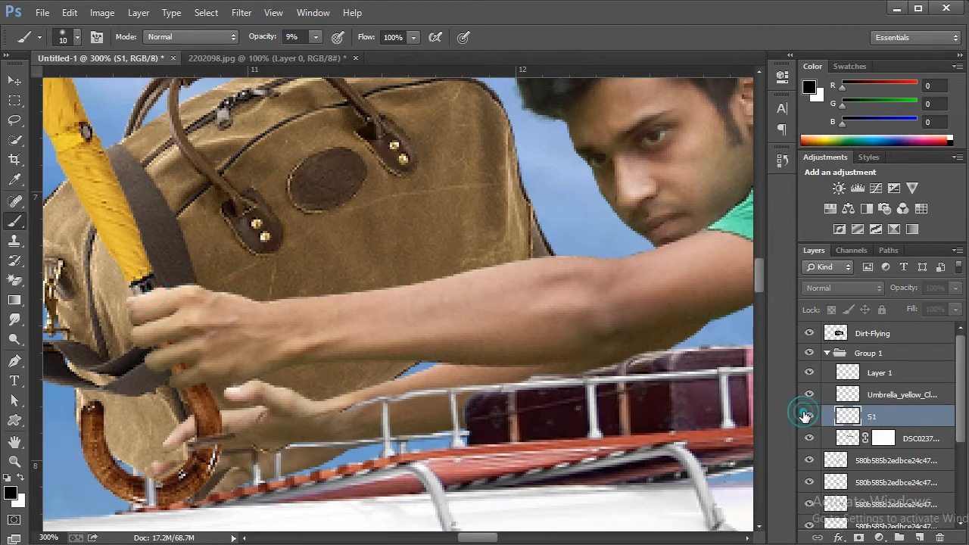
{"action": "left_click_drag", "start_coordinate": [872, 419], "coordinate": [876, 395]}
{"action": "left_click", "coordinate": [140, 297]}
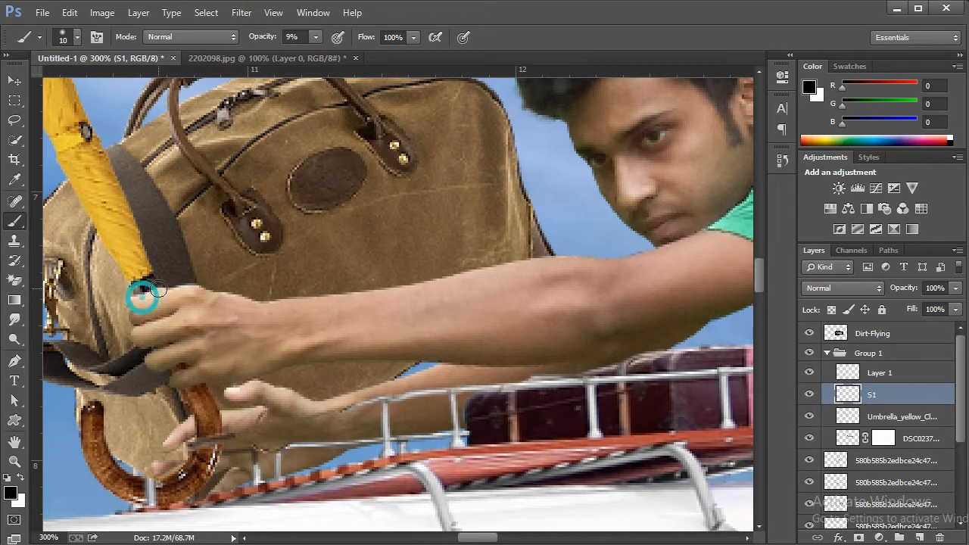
{"action": "left_click", "coordinate": [164, 357]}
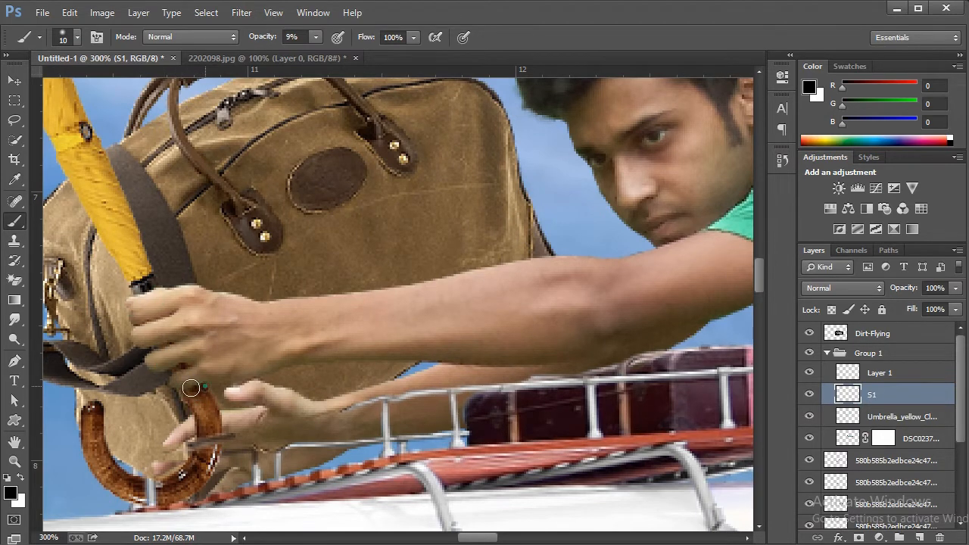
{"action": "left_click", "coordinate": [164, 357]}
Examine the umbrella, gripping hand and luggage within the whole composite and at closer magnification.
{"action": "left_click", "coordinate": [14, 461]}
{"action": "right_click", "coordinate": [442, 377]}
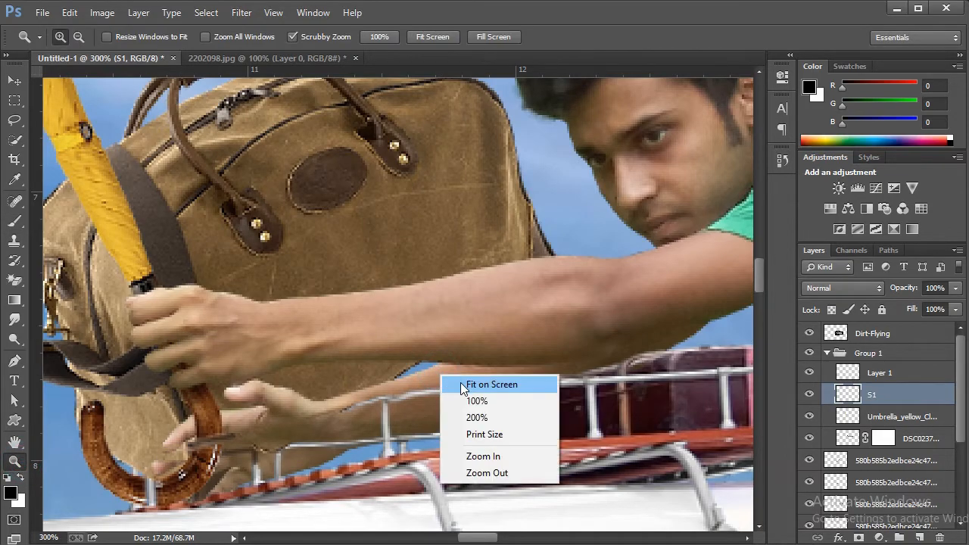
{"action": "left_click", "coordinate": [468, 386]}
{"action": "left_click", "coordinate": [371, 298]}
{"action": "left_click", "coordinate": [372, 299]}
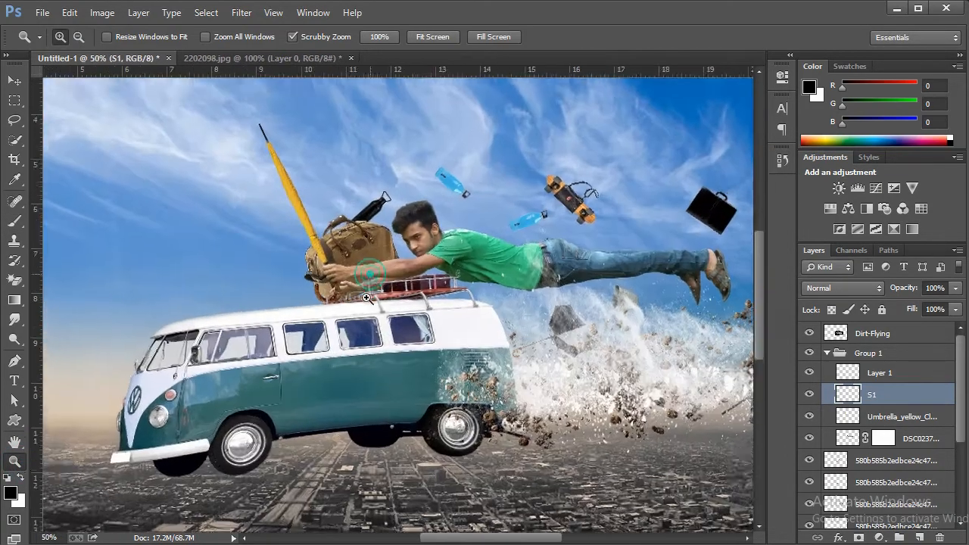
{"action": "left_click", "coordinate": [376, 267]}
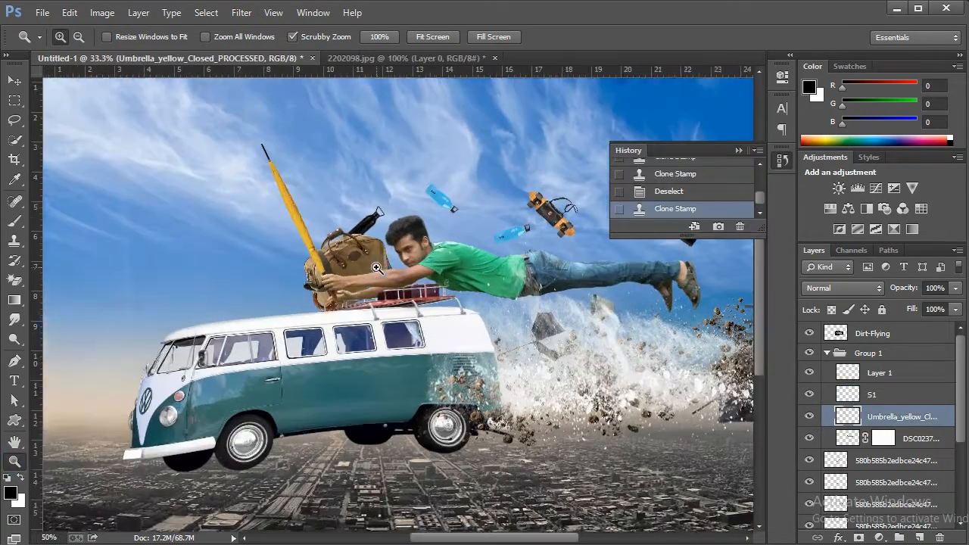
{"action": "left_click", "coordinate": [377, 267]}
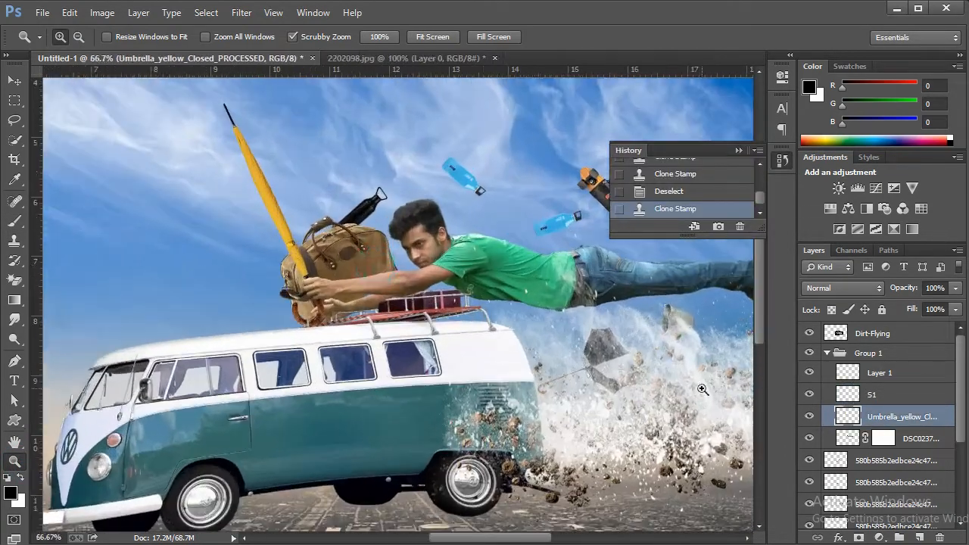
Collapse Group 1 and add a new layer named s2 directly below it, above the 580b585b2edbce24c47b23fa copy 3 layer.
{"action": "left_click", "coordinate": [827, 353]}
{"action": "left_click", "coordinate": [856, 373]}
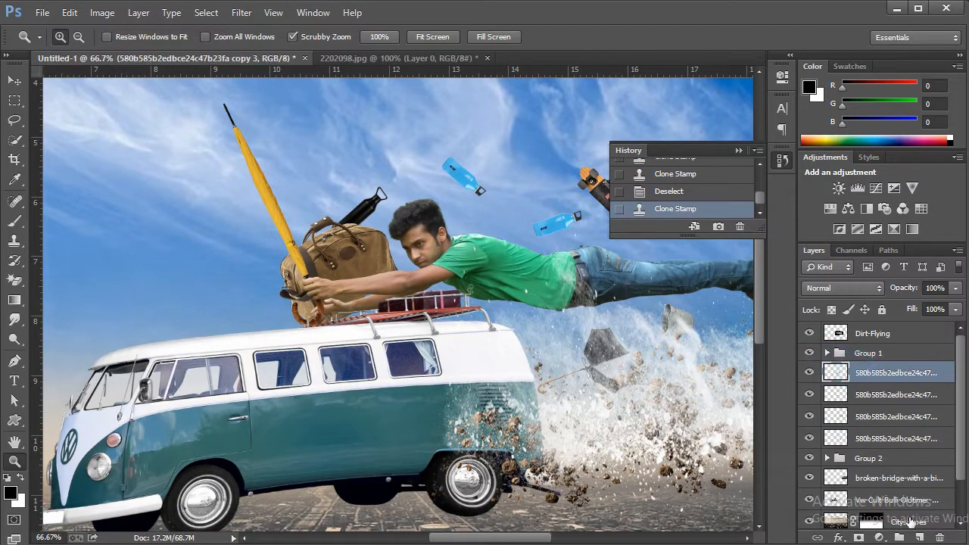
{"action": "left_click", "coordinate": [920, 537]}
{"action": "double_click", "coordinate": [870, 372]}
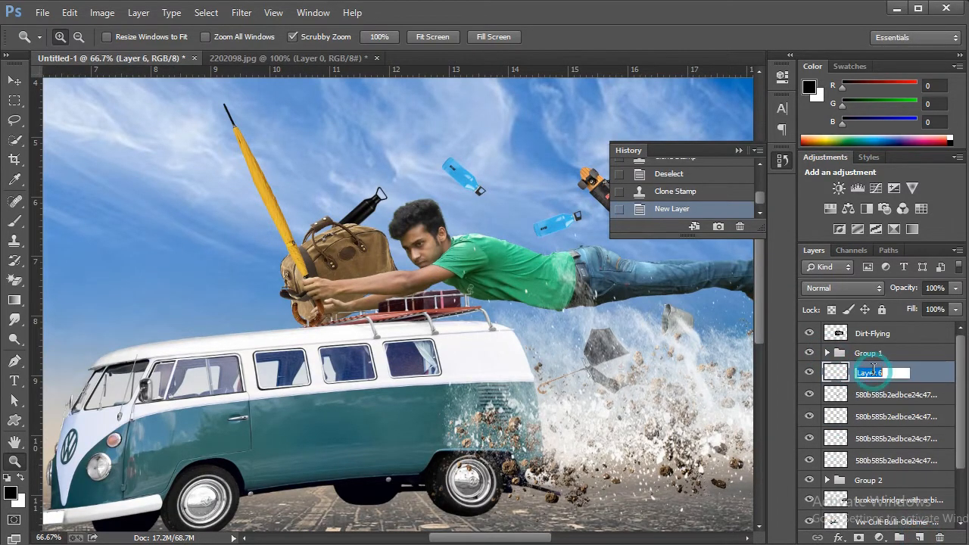
{"action": "key", "text": "Return"}
Paint soft black shadows on layer s2 across the bus roof and luggage rack with an 80 px brush at 10% opacity.
{"action": "left_click", "coordinate": [21, 219]}
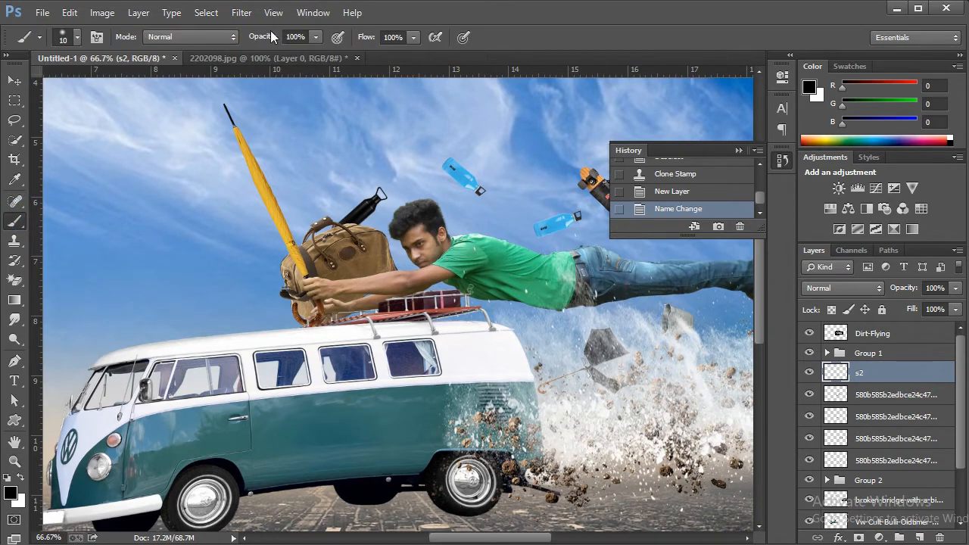
{"action": "key", "text": "ctrl+plus"}
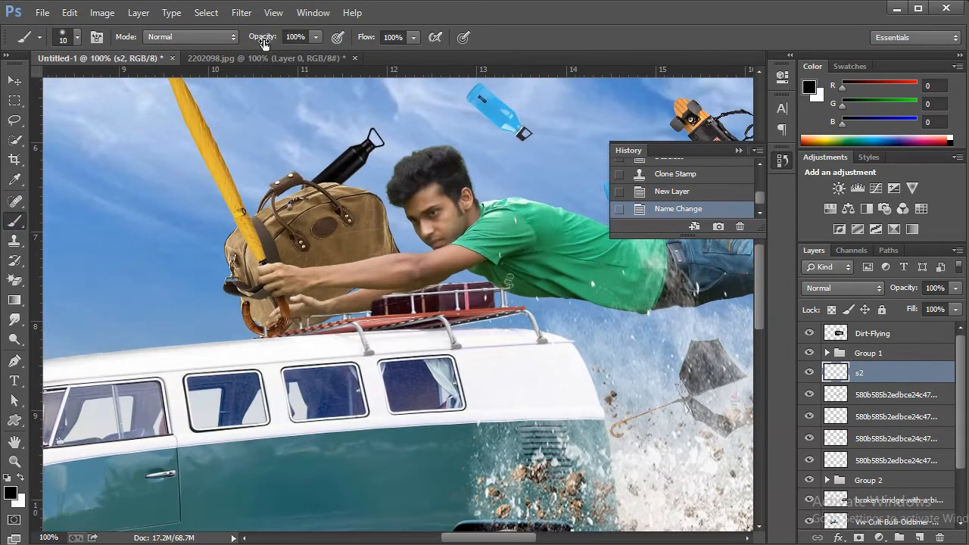
{"action": "left_click_drag", "start_coordinate": [262, 37], "coordinate": [197, 60]}
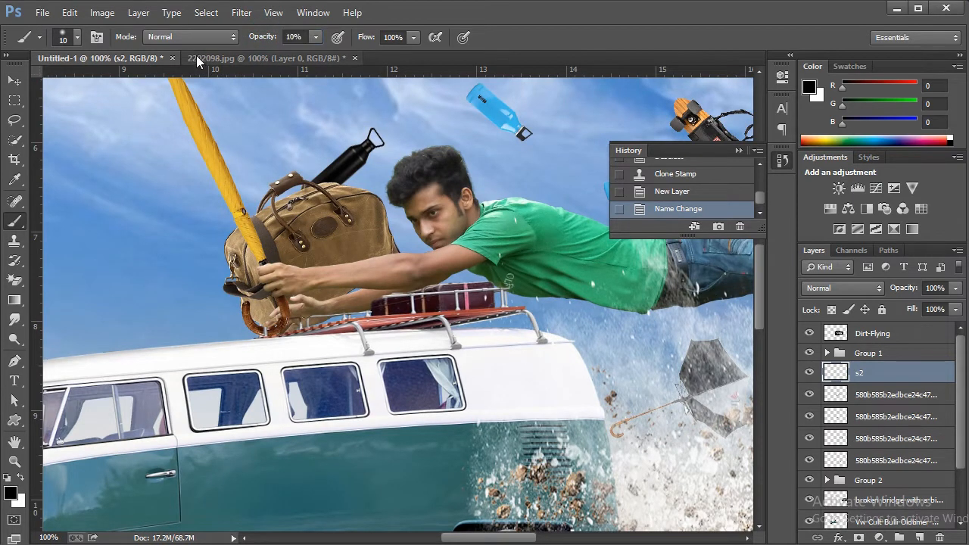
{"action": "key", "text": "bracketright"}
{"action": "key", "text": "bracketright"}
{"action": "key", "text": "bracketright"}
{"action": "key", "text": "bracketright"}
{"action": "key", "text": "bracketright"}
{"action": "key", "text": "bracketright"}
{"action": "key", "text": "bracketright"}
{"action": "key", "text": "bracketright"}
{"action": "left_click_drag", "start_coordinate": [434, 331], "coordinate": [419, 335]}
{"action": "mouse_move", "coordinate": [427, 338]}
{"action": "left_mouse_down"}
{"action": "mouse_move", "coordinate": [346, 340]}
{"action": "mouse_move", "coordinate": [321, 328]}
{"action": "mouse_move", "coordinate": [349, 310]}
{"action": "mouse_move", "coordinate": [515, 291]}
{"action": "left_mouse_up"}
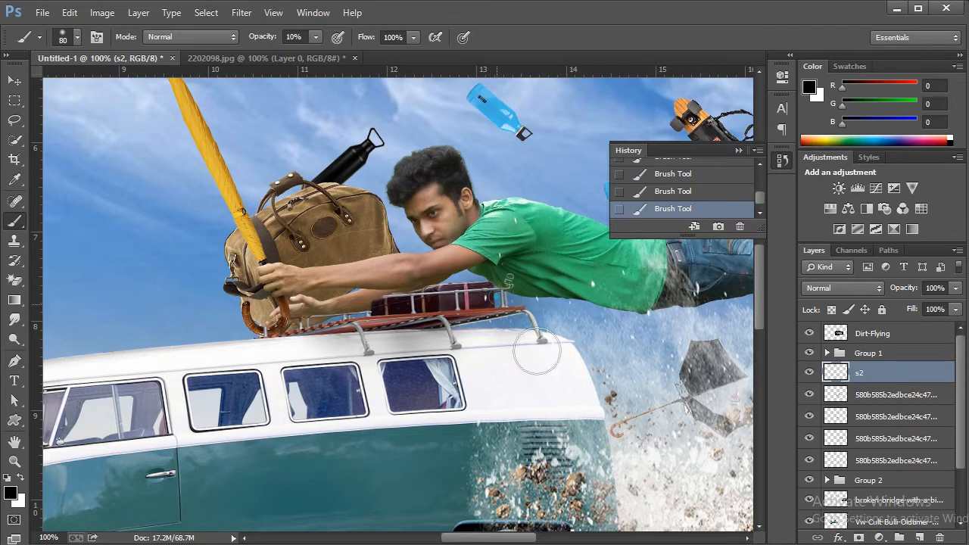
{"action": "mouse_move", "coordinate": [537, 347]}
{"action": "left_mouse_down"}
{"action": "mouse_move", "coordinate": [381, 366]}
{"action": "mouse_move", "coordinate": [281, 347]}
{"action": "mouse_move", "coordinate": [306, 309]}
{"action": "mouse_move", "coordinate": [428, 282]}
{"action": "mouse_move", "coordinate": [506, 351]}
{"action": "mouse_move", "coordinate": [525, 411]}
{"action": "left_mouse_up"}
{"action": "left_click_drag", "start_coordinate": [277, 351], "coordinate": [291, 356]}
{"action": "left_click_drag", "start_coordinate": [341, 325], "coordinate": [461, 310]}
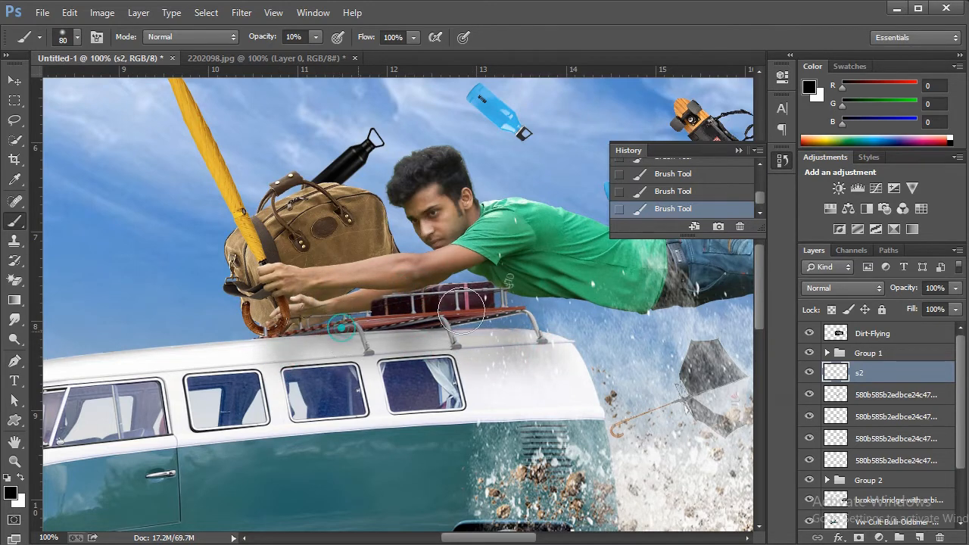
Examine the roof shading beneath the luggage rack within the whole composite.
{"action": "left_click", "coordinate": [18, 460]}
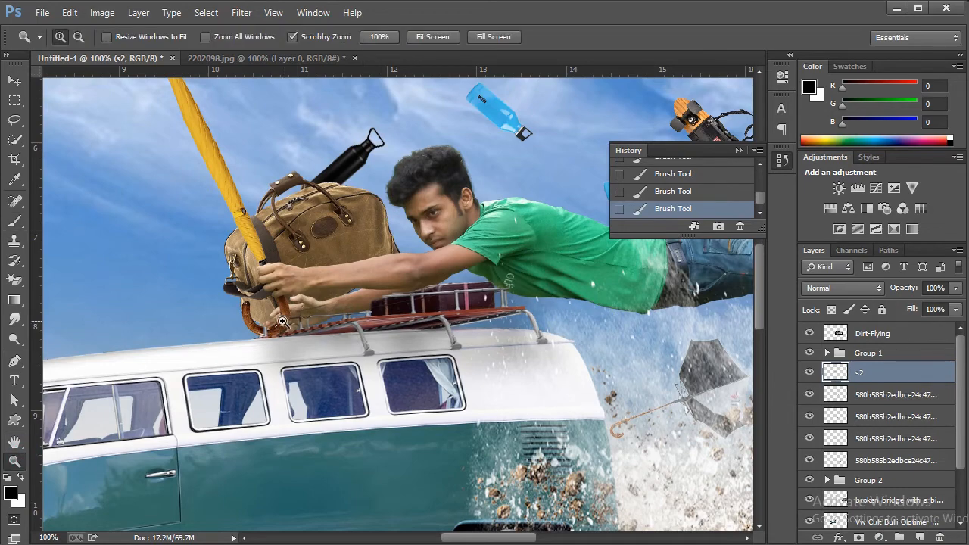
{"action": "right_click", "coordinate": [280, 321]}
{"action": "left_click", "coordinate": [311, 331]}
{"action": "right_click", "coordinate": [418, 215]}
{"action": "left_click", "coordinate": [466, 314]}
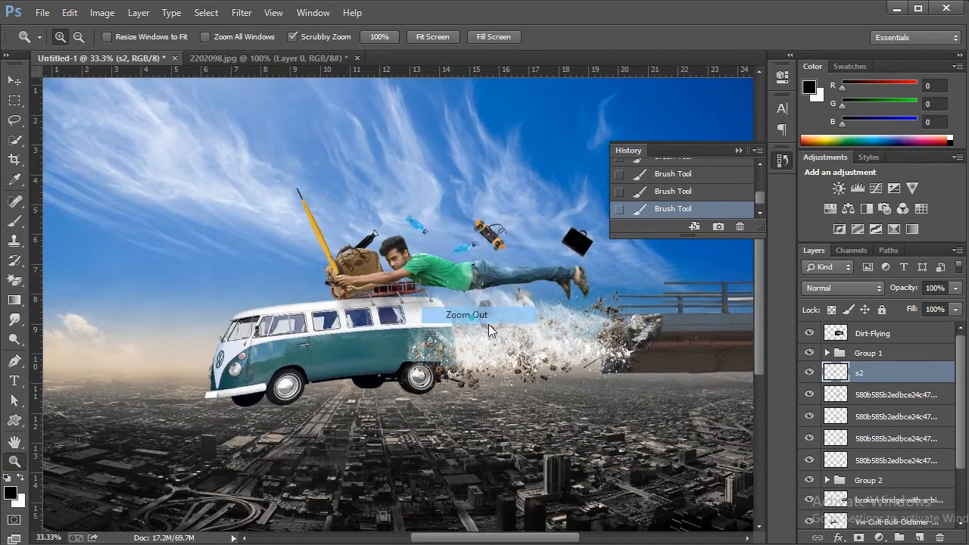
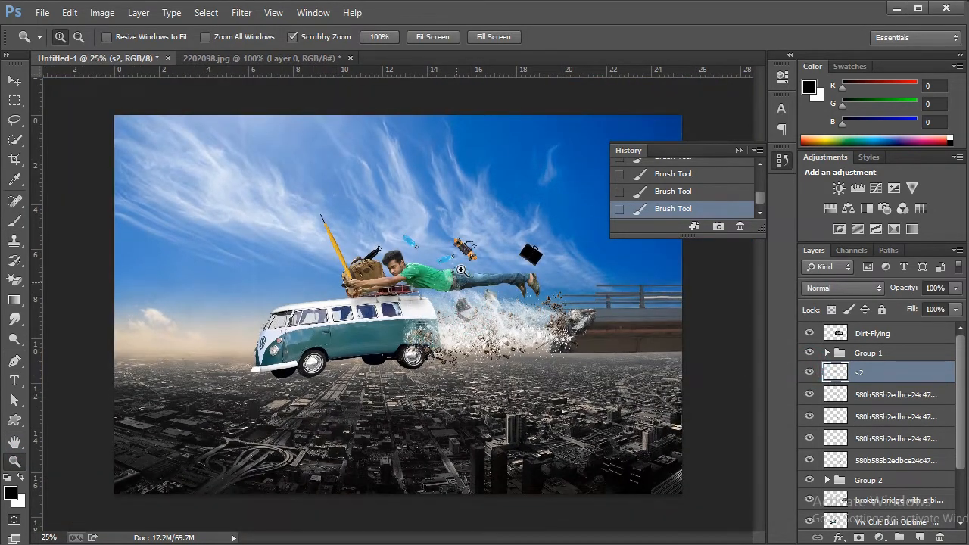
{"action": "left_click", "coordinate": [455, 288]}
{"action": "right_click", "coordinate": [471, 243]}
{"action": "left_click", "coordinate": [508, 344]}
Open the man's DSC02375 (1) layer in the Camera Raw Filter and raise its clarity.
{"action": "left_click", "coordinate": [875, 337]}
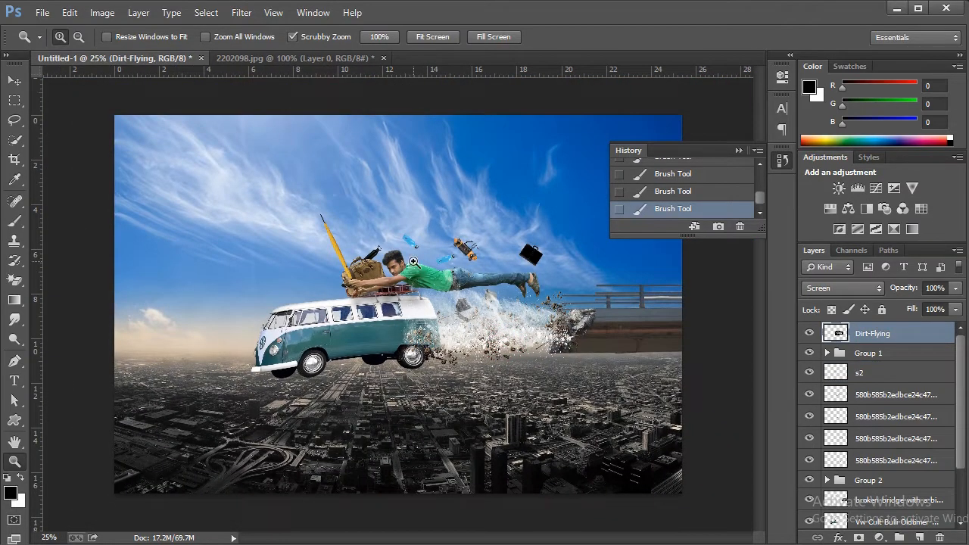
{"action": "left_click", "coordinate": [414, 261]}
{"action": "left_click", "coordinate": [413, 261]}
{"action": "left_click", "coordinate": [413, 261]}
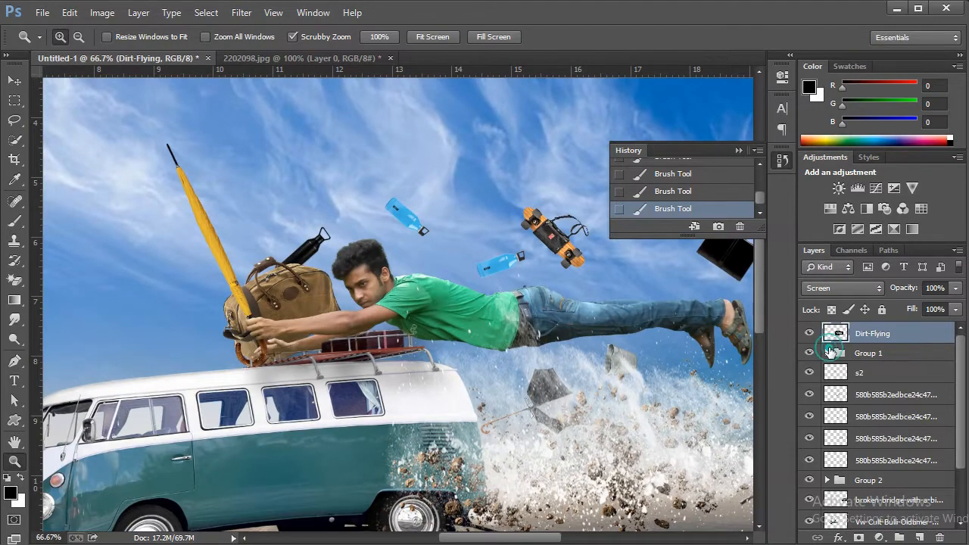
{"action": "left_click", "coordinate": [828, 353]}
{"action": "left_click", "coordinate": [848, 396]}
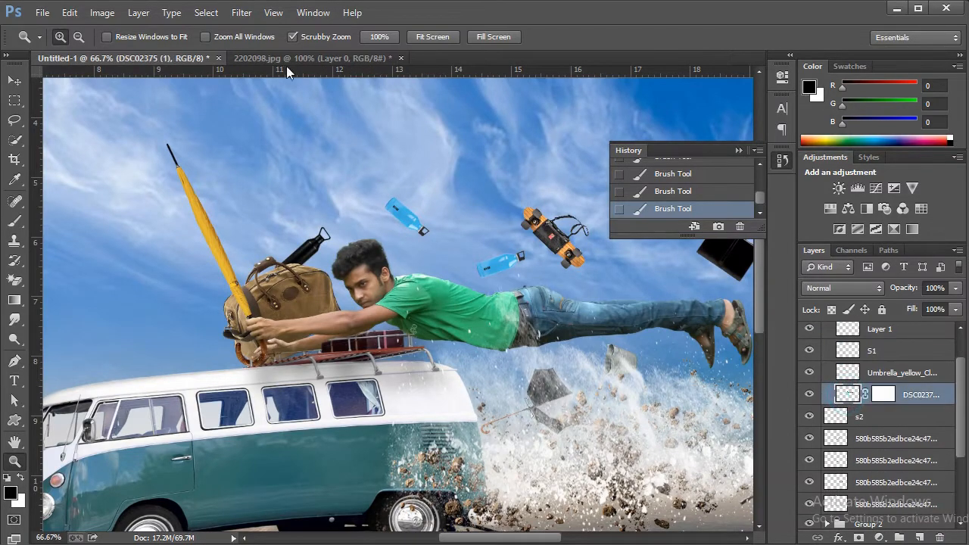
{"action": "left_click", "coordinate": [255, 12]}
{"action": "left_click", "coordinate": [277, 99]}
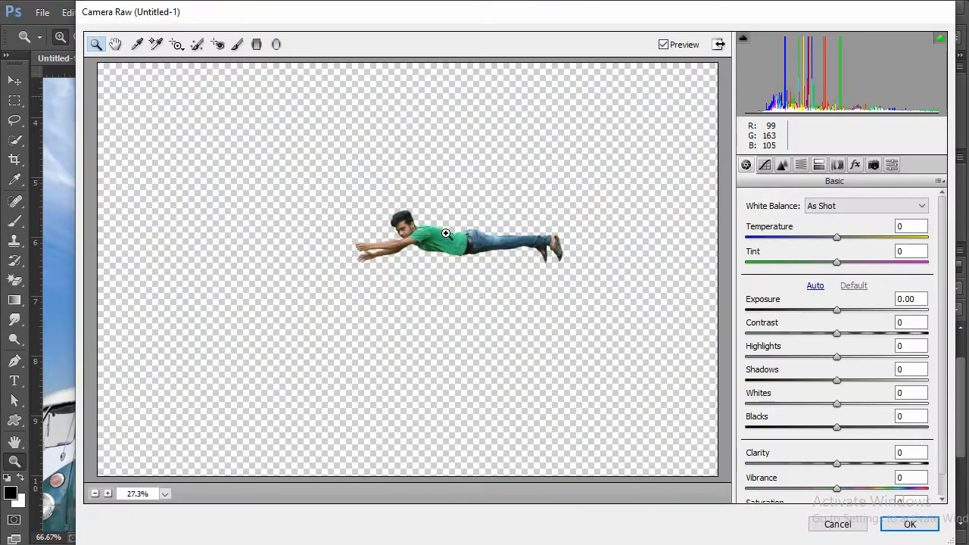
{"action": "left_click", "coordinate": [318, 277]}
{"action": "left_click", "coordinate": [314, 371]}
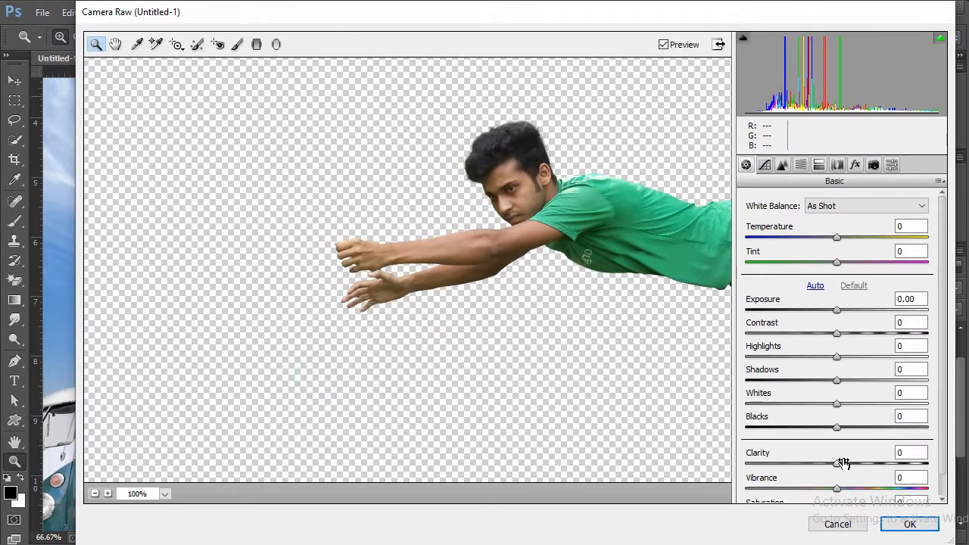
{"action": "left_click_drag", "start_coordinate": [838, 468], "coordinate": [861, 476]}
Lower the saturation of Oranges to -19 and Yellows to -5, and apply the Camera Raw Filter to the man.
{"action": "left_click", "coordinate": [783, 165]}
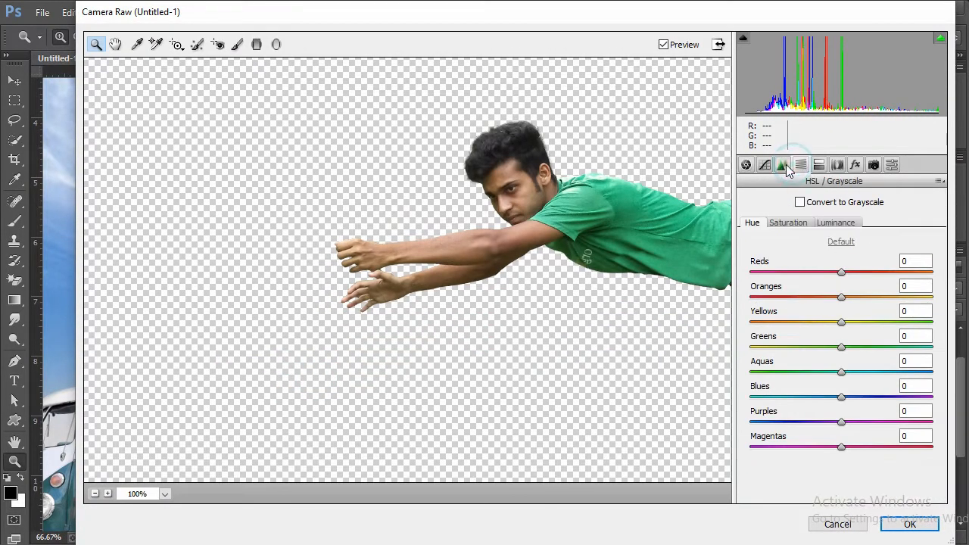
{"action": "left_click", "coordinate": [791, 223]}
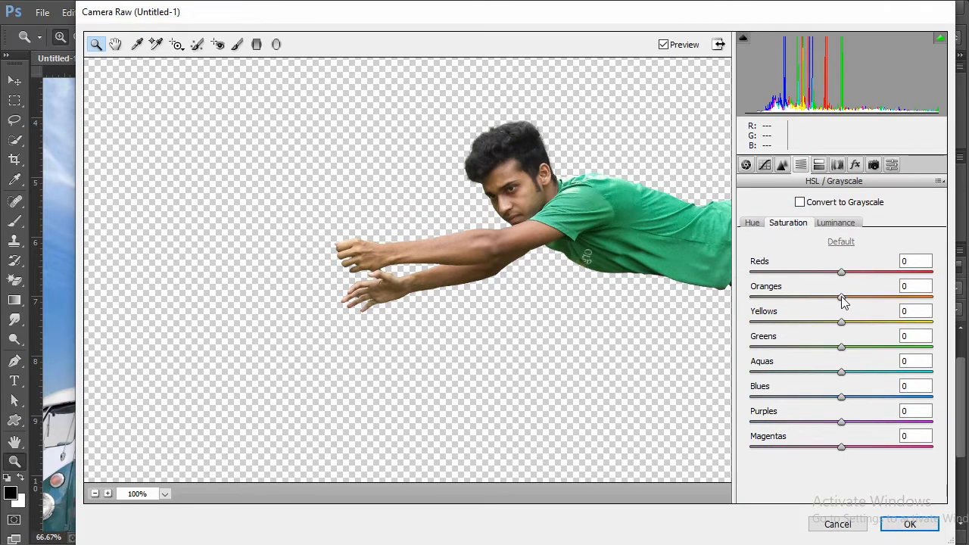
{"action": "left_click_drag", "start_coordinate": [830, 295], "coordinate": [837, 327]}
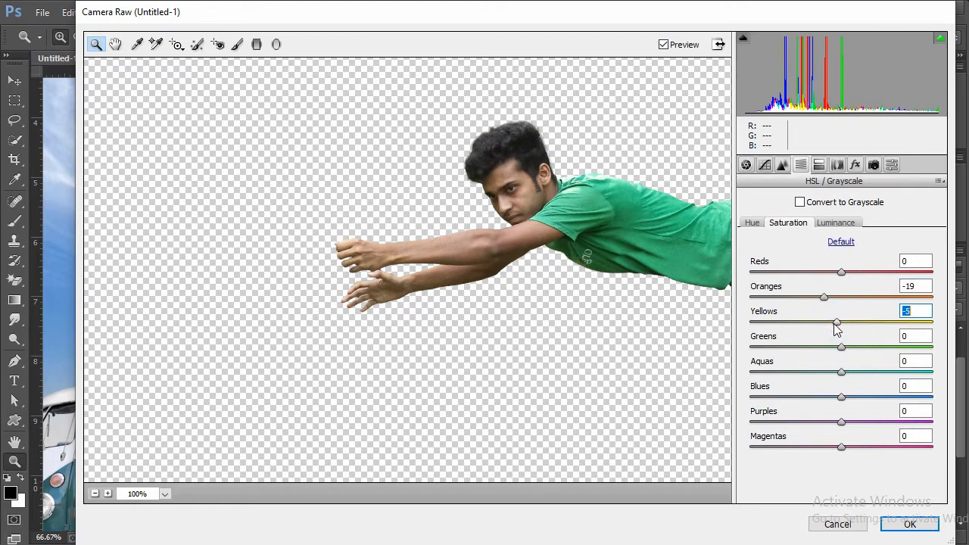
{"action": "left_click", "coordinate": [903, 525]}
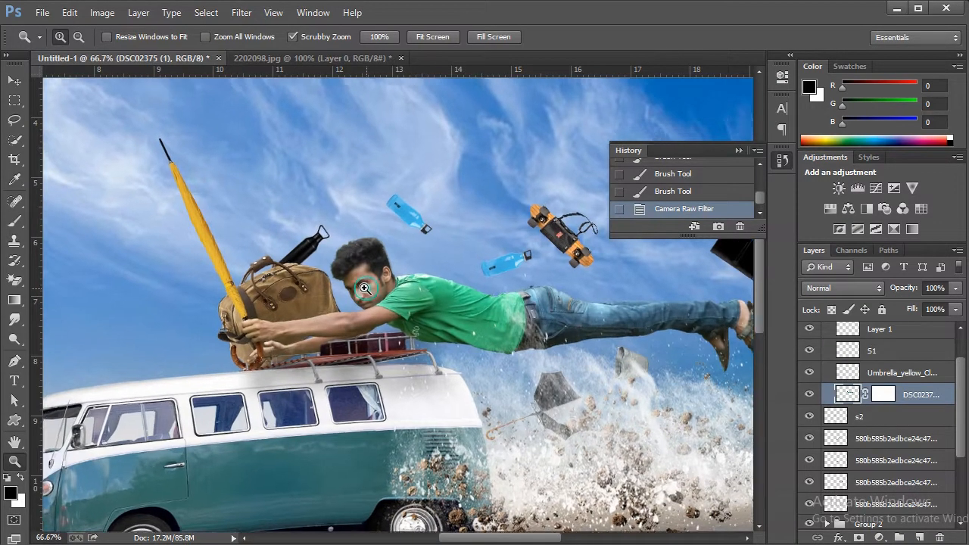
Apply the layer mask of the man's DSC02375 (1) layer permanently.
{"action": "left_click", "coordinate": [409, 300]}
{"action": "right_click", "coordinate": [411, 244]}
{"action": "left_click", "coordinate": [439, 252]}
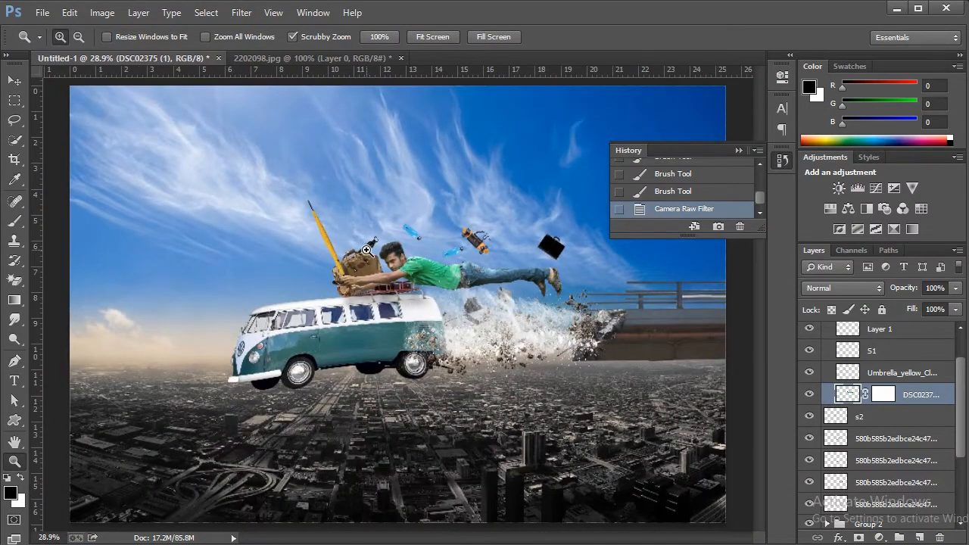
{"action": "left_click", "coordinate": [372, 230]}
{"action": "left_click", "coordinate": [372, 231]}
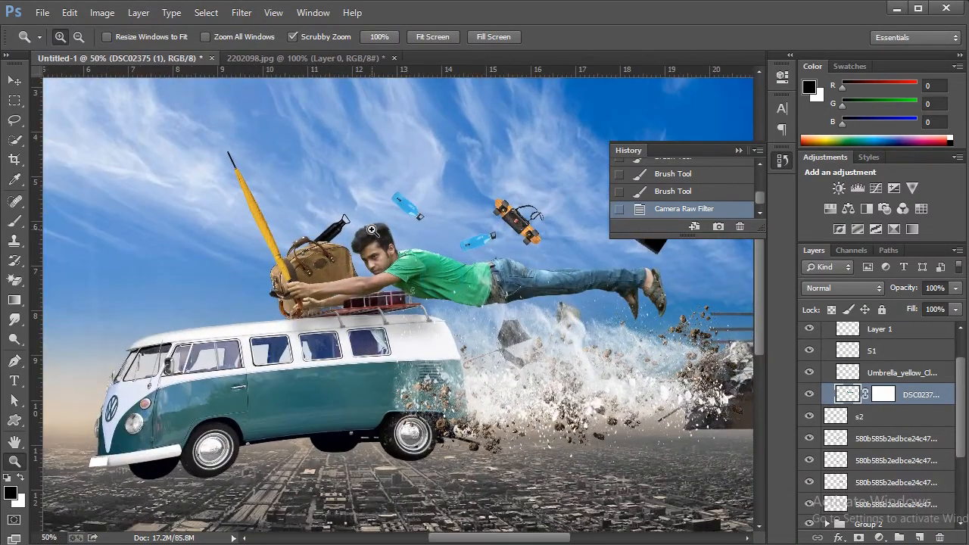
{"action": "right_click", "coordinate": [881, 399]}
{"action": "left_click", "coordinate": [895, 289]}
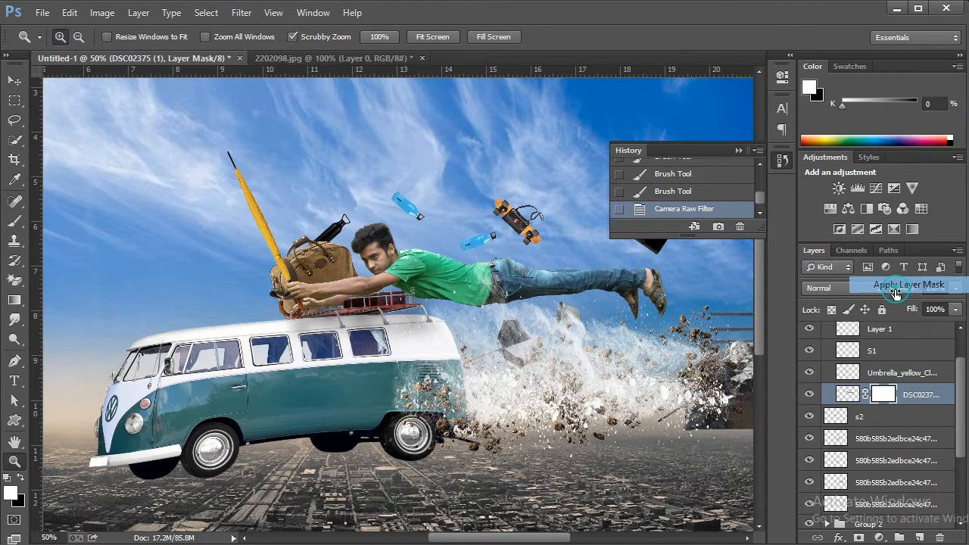
Smudge the front and top of the man's hair outward with a 20 px scattered brush at 40% strength to soften its cut-out edge.
{"action": "left_click", "coordinate": [369, 226]}
{"action": "left_click", "coordinate": [367, 224]}
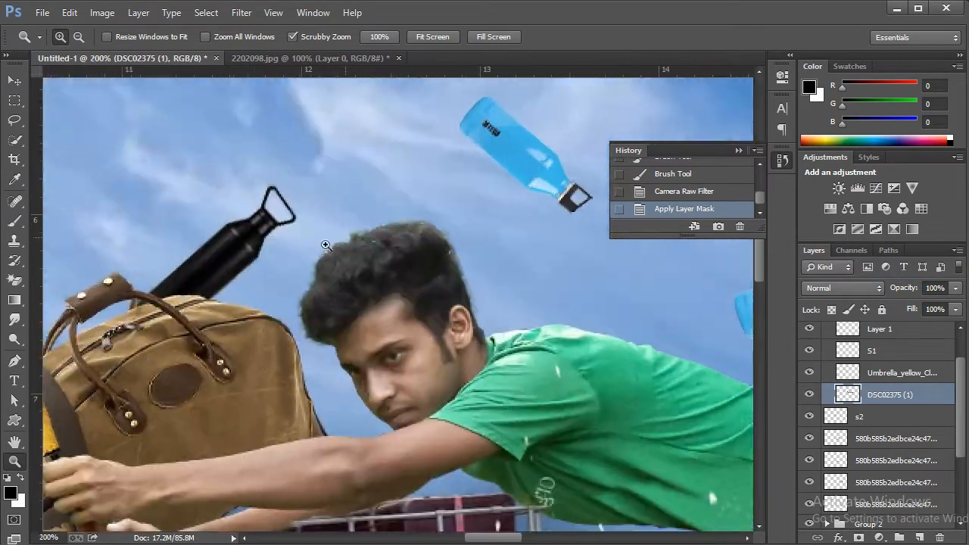
{"action": "left_click", "coordinate": [375, 286]}
{"action": "left_click", "coordinate": [14, 240]}
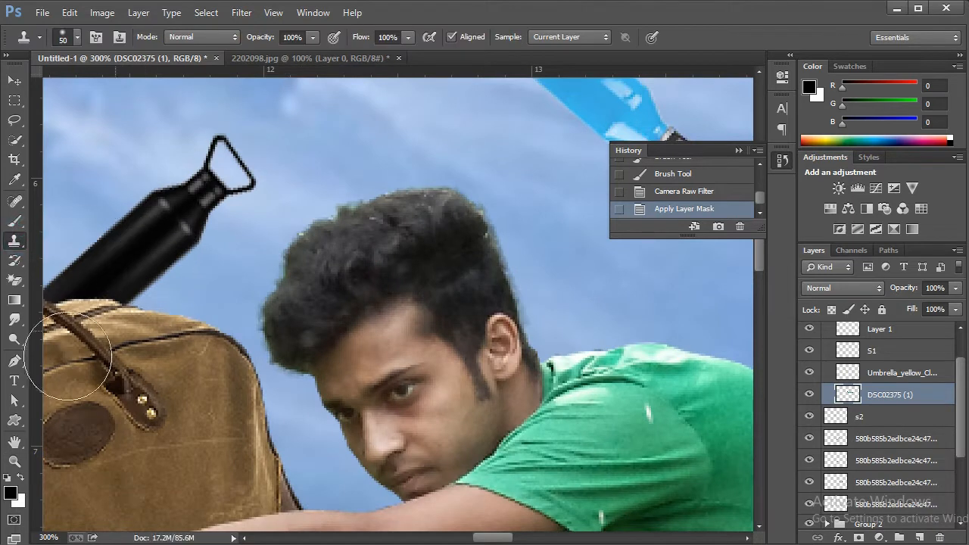
{"action": "left_click", "coordinate": [13, 321]}
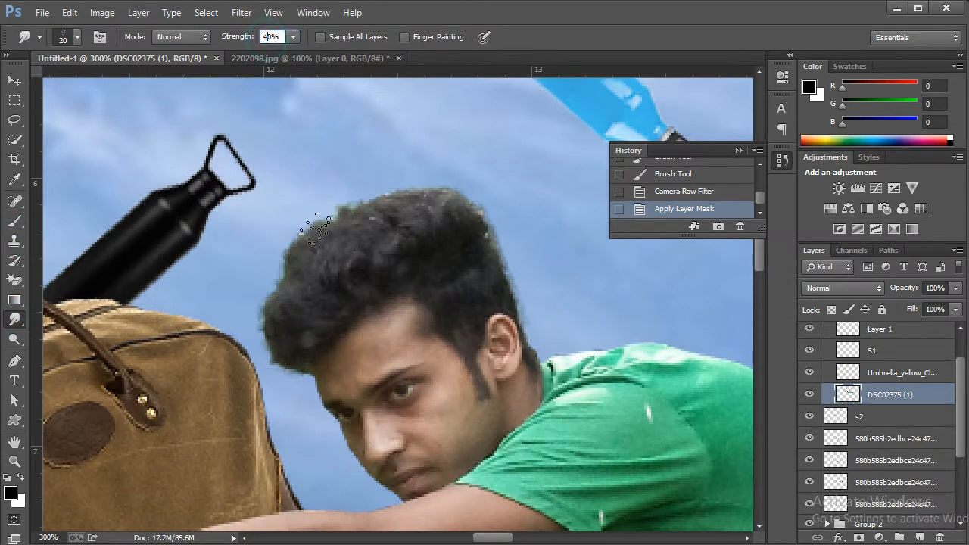
{"action": "right_click", "coordinate": [321, 285]}
{"action": "scroll", "coordinate": [484, 437], "scroll_direction": "down", "scroll_amount": 10}
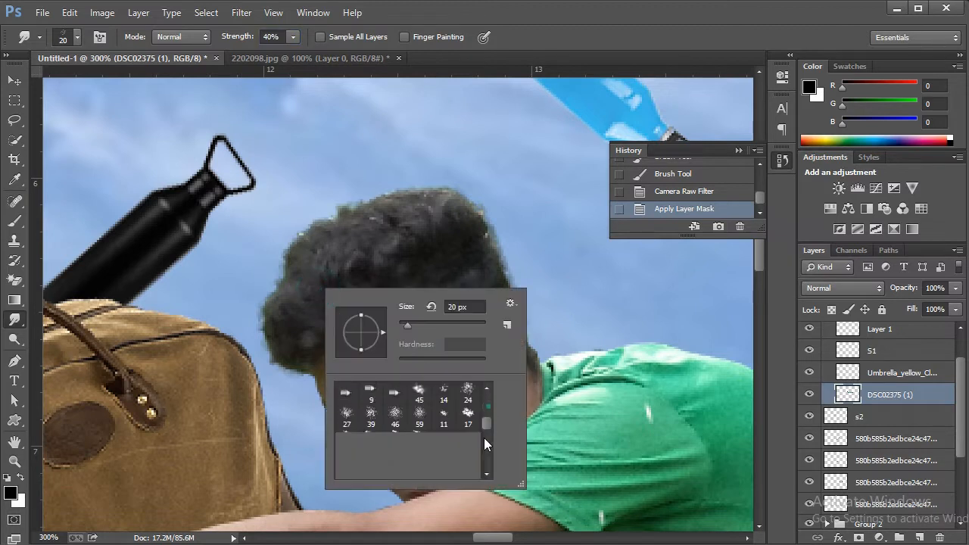
{"action": "scroll", "coordinate": [485, 457], "scroll_direction": "up", "scroll_amount": 5}
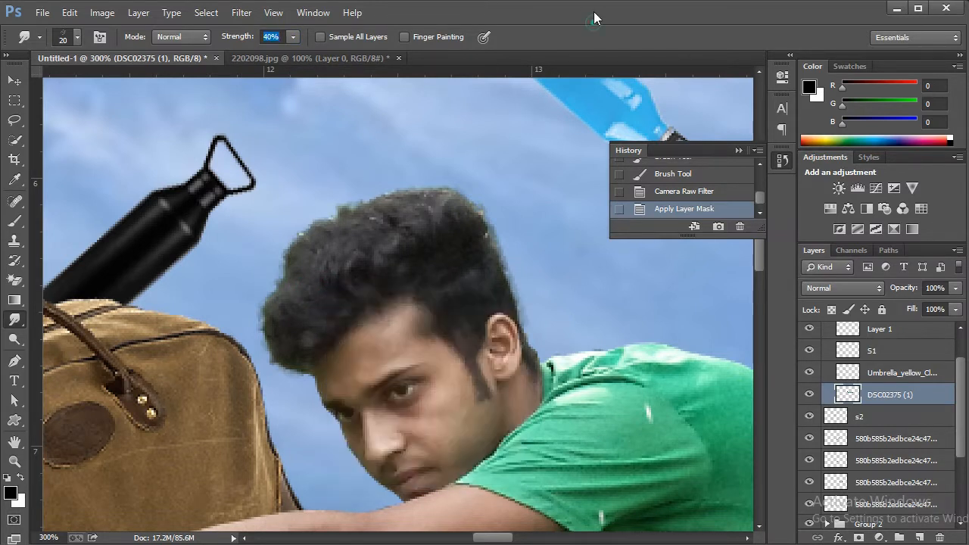
{"action": "key", "text": "Escape"}
{"action": "mouse_move", "coordinate": [290, 351]}
{"action": "left_mouse_down"}
{"action": "mouse_move", "coordinate": [241, 329]}
{"action": "mouse_move", "coordinate": [288, 339]}
{"action": "mouse_move", "coordinate": [247, 315]}
{"action": "mouse_move", "coordinate": [284, 348]}
{"action": "mouse_move", "coordinate": [262, 303]}
{"action": "mouse_move", "coordinate": [258, 332]}
{"action": "mouse_move", "coordinate": [284, 343]}
{"action": "mouse_move", "coordinate": [289, 283]}
{"action": "left_mouse_up"}
{"action": "mouse_move", "coordinate": [288, 321]}
{"action": "left_mouse_down"}
{"action": "mouse_move", "coordinate": [294, 327]}
{"action": "mouse_move", "coordinate": [341, 258]}
{"action": "left_mouse_up"}
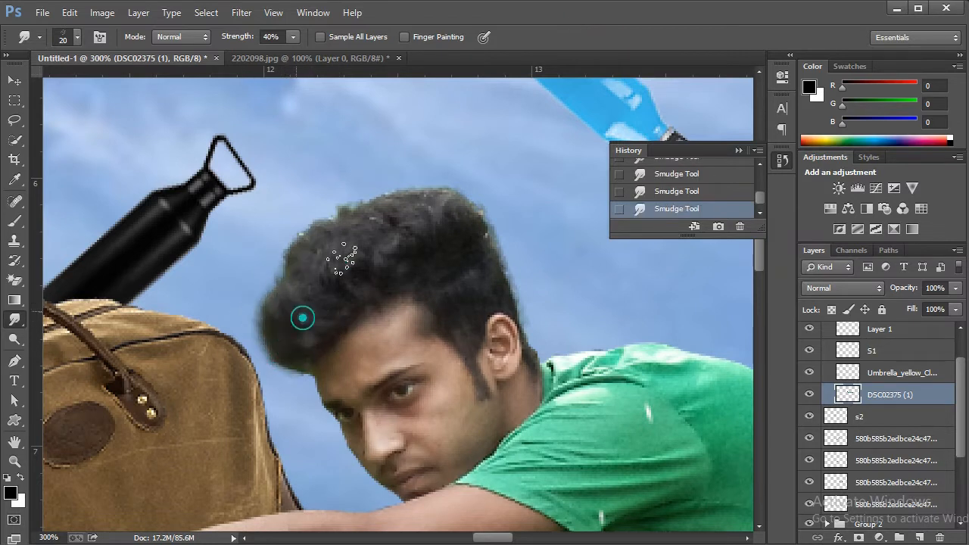
{"action": "left_click_drag", "start_coordinate": [302, 293], "coordinate": [314, 229]}
{"action": "mouse_move", "coordinate": [315, 277]}
{"action": "left_mouse_down"}
{"action": "mouse_move", "coordinate": [405, 249]}
{"action": "mouse_move", "coordinate": [386, 193]}
{"action": "left_mouse_up"}
{"action": "mouse_move", "coordinate": [381, 236]}
{"action": "left_mouse_down"}
{"action": "mouse_move", "coordinate": [390, 175]}
{"action": "mouse_move", "coordinate": [355, 190]}
{"action": "left_mouse_up"}
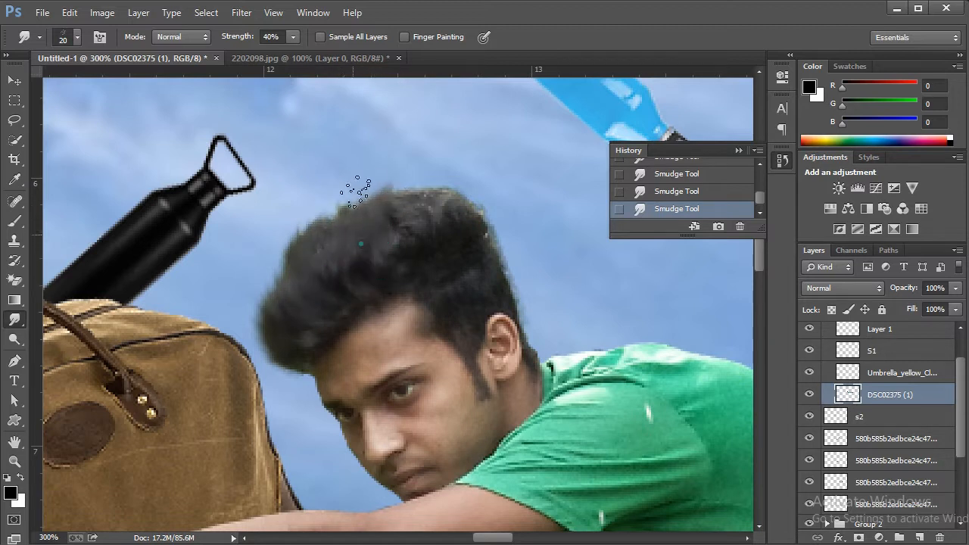
{"action": "mouse_move", "coordinate": [346, 288]}
{"action": "left_mouse_down"}
{"action": "mouse_move", "coordinate": [340, 258]}
{"action": "mouse_move", "coordinate": [288, 234]}
{"action": "left_mouse_up"}
{"action": "left_click_drag", "start_coordinate": [292, 308], "coordinate": [274, 299]}
{"action": "left_click_drag", "start_coordinate": [311, 340], "coordinate": [271, 350]}
{"action": "mouse_move", "coordinate": [439, 250]}
{"action": "left_mouse_down"}
{"action": "mouse_move", "coordinate": [404, 171]}
{"action": "mouse_move", "coordinate": [407, 186]}
{"action": "left_mouse_up"}
{"action": "mouse_move", "coordinate": [459, 238]}
{"action": "left_mouse_down"}
{"action": "mouse_move", "coordinate": [435, 194]}
{"action": "mouse_move", "coordinate": [443, 184]}
{"action": "mouse_move", "coordinate": [425, 188]}
{"action": "mouse_move", "coordinate": [438, 244]}
{"action": "mouse_move", "coordinate": [401, 227]}
{"action": "left_mouse_up"}
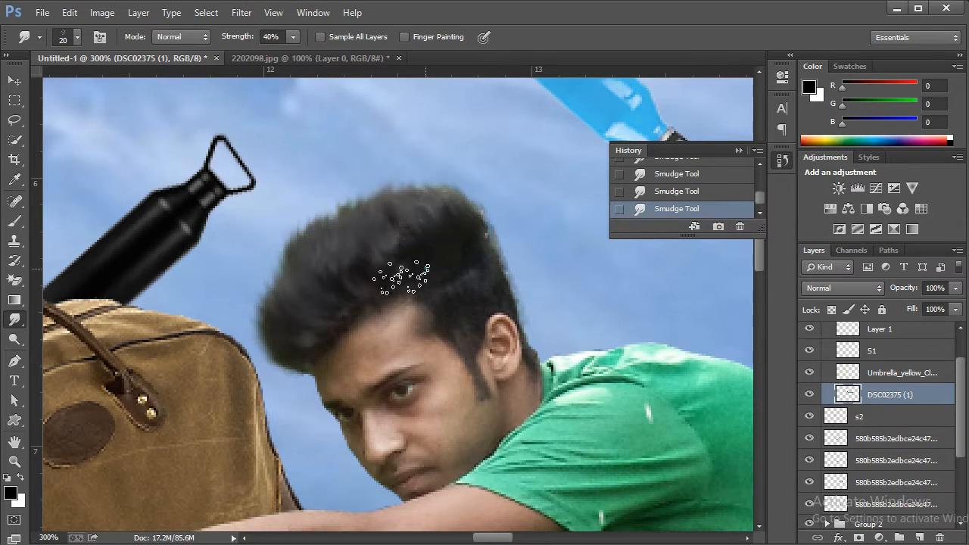
Smudge the back of the man's hair down toward the ear and neck, and blend the strands over the forehead.
{"action": "mouse_move", "coordinate": [428, 271]}
{"action": "left_mouse_down"}
{"action": "mouse_move", "coordinate": [456, 288]}
{"action": "mouse_move", "coordinate": [474, 213]}
{"action": "left_mouse_up"}
{"action": "left_click_drag", "start_coordinate": [480, 274], "coordinate": [501, 292]}
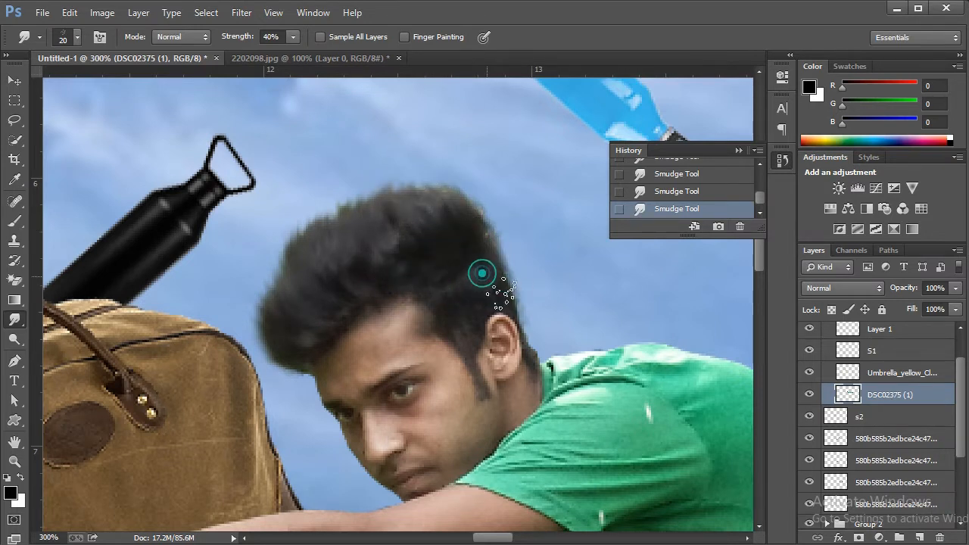
{"action": "mouse_move", "coordinate": [439, 285]}
{"action": "left_mouse_down"}
{"action": "mouse_move", "coordinate": [467, 331]}
{"action": "mouse_move", "coordinate": [484, 311]}
{"action": "left_mouse_up"}
{"action": "left_click_drag", "start_coordinate": [434, 310], "coordinate": [471, 346]}
{"action": "mouse_move", "coordinate": [435, 274]}
{"action": "left_mouse_down"}
{"action": "mouse_move", "coordinate": [521, 306]}
{"action": "mouse_move", "coordinate": [546, 349]}
{"action": "left_mouse_up"}
{"action": "left_click_drag", "start_coordinate": [420, 264], "coordinate": [364, 224]}
{"action": "left_click_drag", "start_coordinate": [400, 277], "coordinate": [307, 242]}
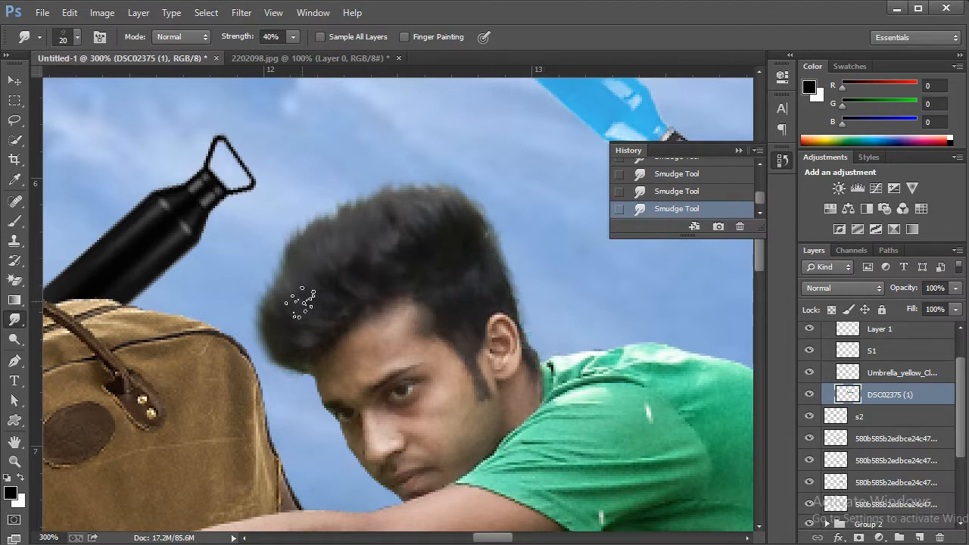
Pull fine strands outward along the whole hair outline and smooth the inner hair with further smudge strokes.
{"action": "left_click_drag", "start_coordinate": [303, 302], "coordinate": [268, 286]}
{"action": "mouse_move", "coordinate": [283, 319]}
{"action": "left_mouse_down"}
{"action": "mouse_move", "coordinate": [261, 302]}
{"action": "mouse_move", "coordinate": [280, 259]}
{"action": "left_mouse_up"}
{"action": "left_click_drag", "start_coordinate": [290, 293], "coordinate": [268, 226]}
{"action": "left_click_drag", "start_coordinate": [363, 254], "coordinate": [350, 203]}
{"action": "mouse_move", "coordinate": [389, 240]}
{"action": "left_mouse_down"}
{"action": "mouse_move", "coordinate": [446, 247]}
{"action": "mouse_move", "coordinate": [388, 203]}
{"action": "mouse_move", "coordinate": [461, 265]}
{"action": "mouse_move", "coordinate": [431, 217]}
{"action": "left_mouse_up"}
{"action": "left_click_drag", "start_coordinate": [452, 223], "coordinate": [439, 195]}
{"action": "left_click_drag", "start_coordinate": [487, 264], "coordinate": [482, 204]}
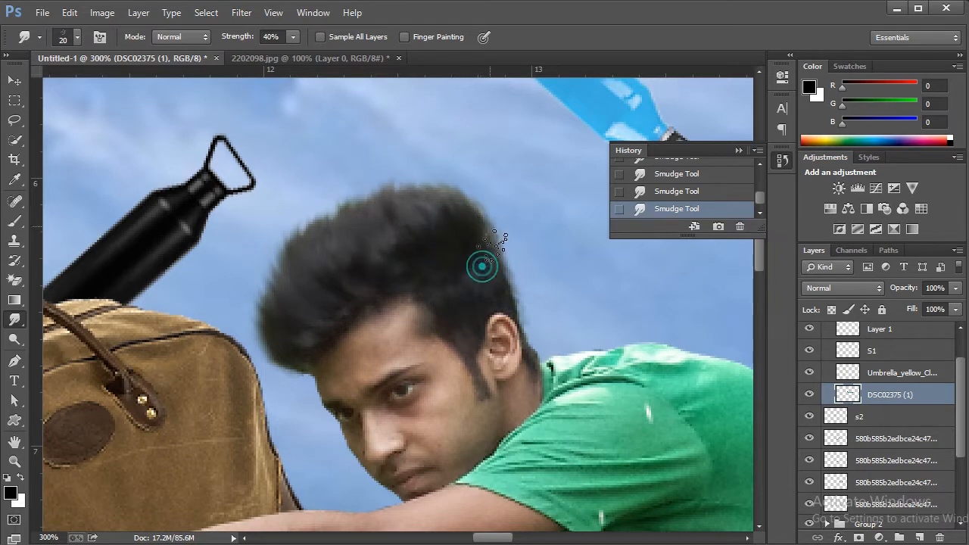
{"action": "left_click_drag", "start_coordinate": [417, 274], "coordinate": [458, 267]}
{"action": "left_click_drag", "start_coordinate": [270, 326], "coordinate": [317, 327]}
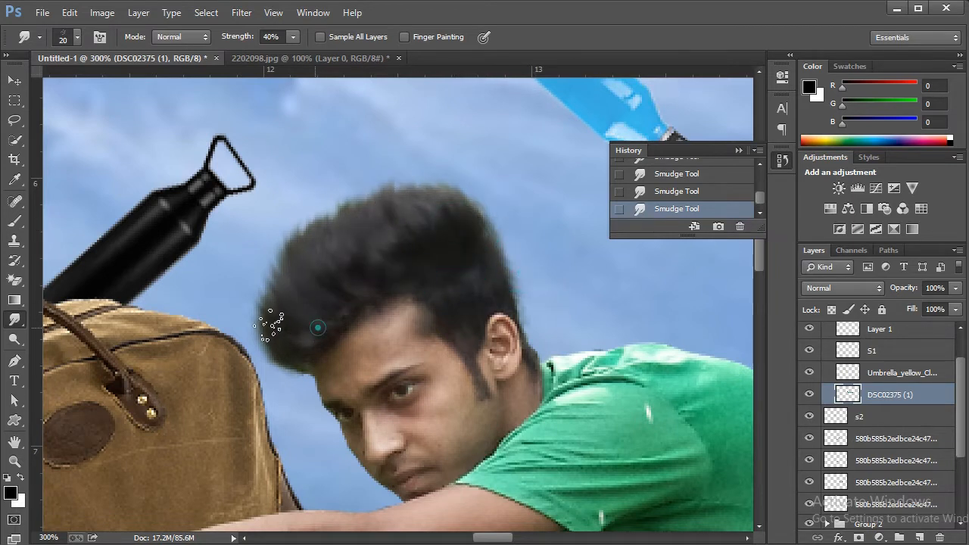
{"action": "left_click", "coordinate": [14, 461]}
{"action": "right_click", "coordinate": [397, 306]}
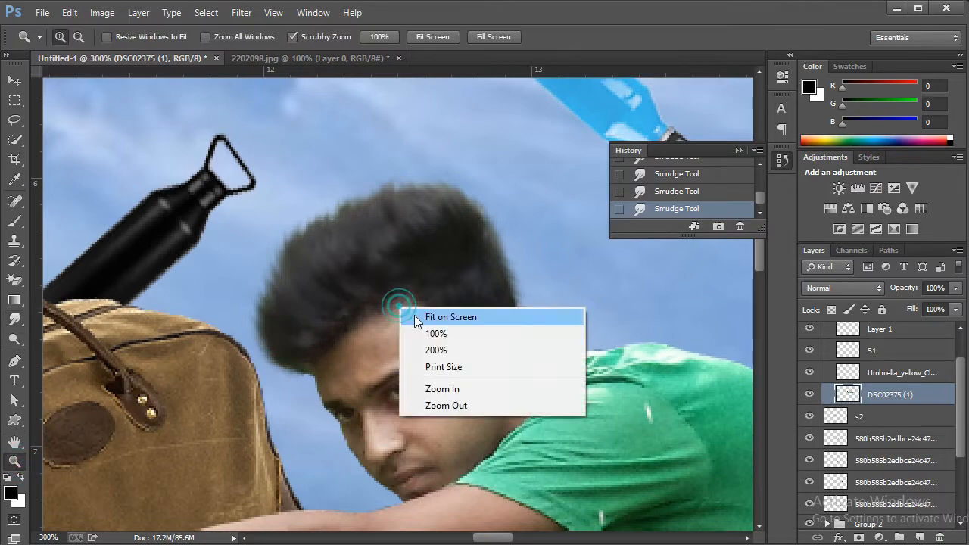
Examine how the man's smudged hair edge looks within the whole composite.
{"action": "left_click", "coordinate": [452, 316]}
{"action": "left_click", "coordinate": [452, 316]}
{"action": "right_click", "coordinate": [389, 193]}
{"action": "left_click", "coordinate": [427, 318]}
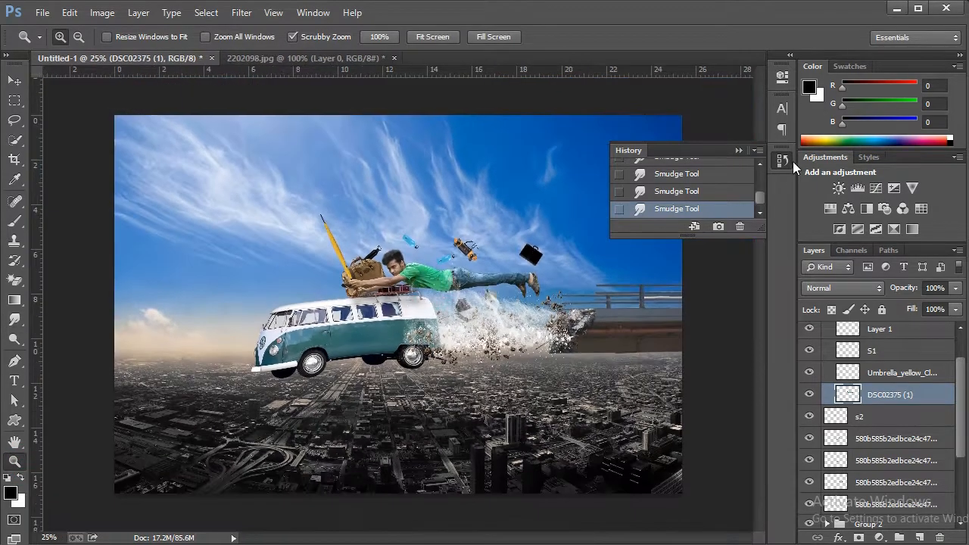
{"action": "left_click", "coordinate": [419, 348]}
{"action": "right_click", "coordinate": [424, 195]}
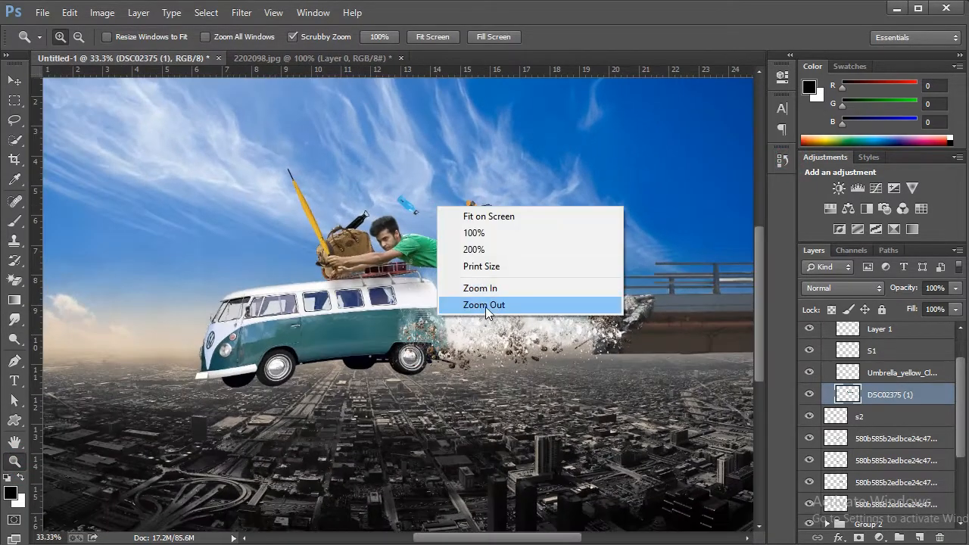
{"action": "left_click", "coordinate": [489, 311]}
{"action": "scroll", "coordinate": [848, 371], "scroll_direction": "up", "scroll_amount": 1}
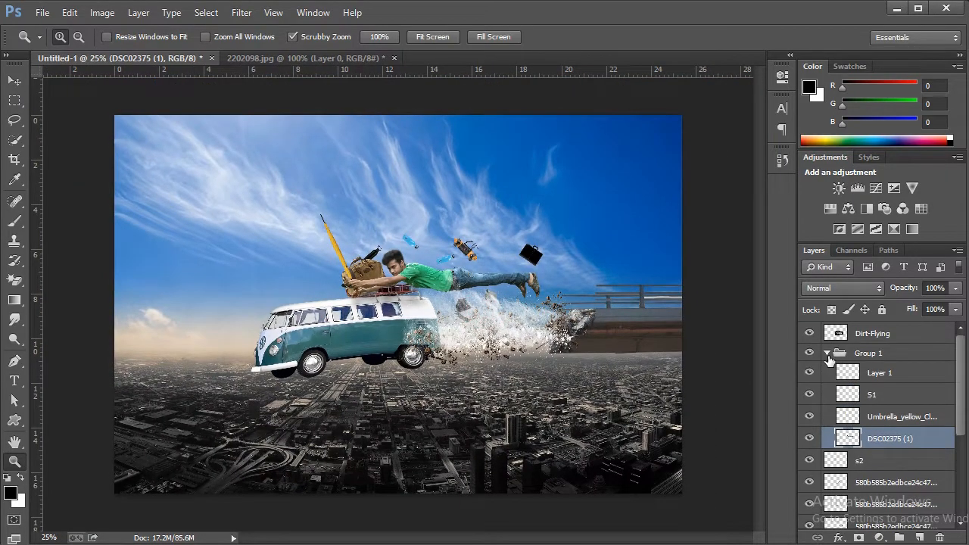
Collapse Group 1 and select the Volkswagen bus layer.
{"action": "left_click", "coordinate": [829, 354]}
{"action": "left_click", "coordinate": [382, 345]}
{"action": "right_click", "coordinate": [510, 256]}
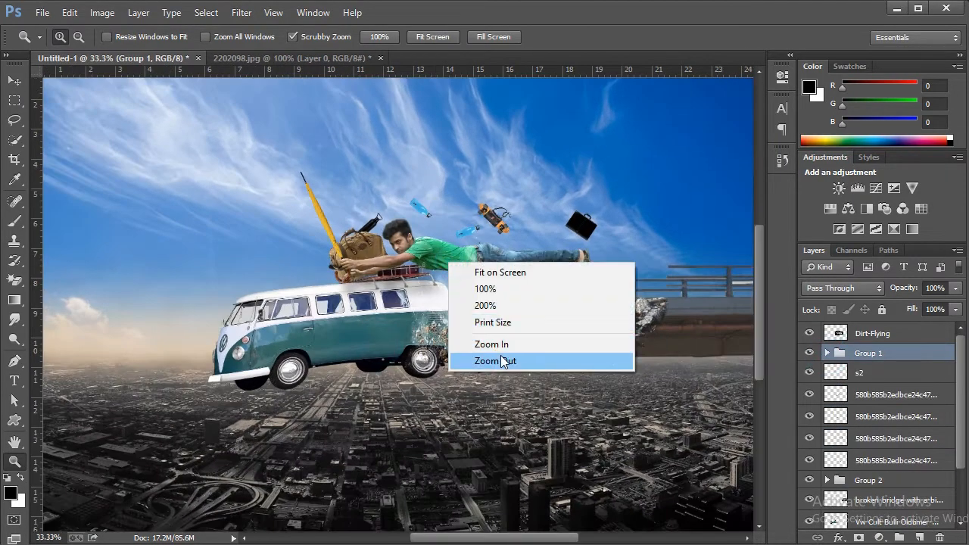
{"action": "left_click", "coordinate": [502, 361]}
{"action": "left_click", "coordinate": [322, 368]}
{"action": "left_click", "coordinate": [322, 368]}
{"action": "left_click", "coordinate": [323, 368]}
{"action": "scroll", "coordinate": [845, 494], "scroll_direction": "down", "scroll_amount": 1}
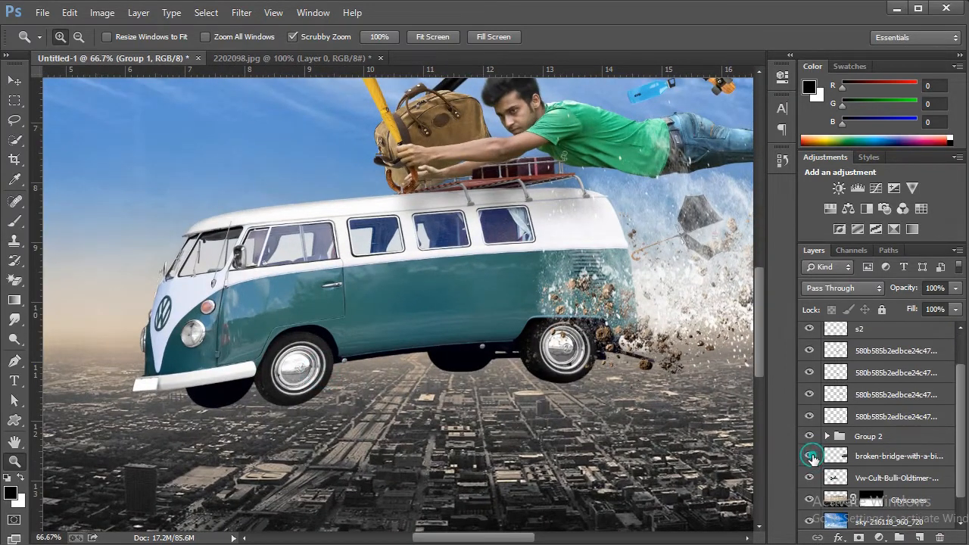
{"action": "left_click", "coordinate": [811, 457]}
{"action": "left_click", "coordinate": [808, 477]}
{"action": "left_click", "coordinate": [808, 478]}
{"action": "left_click", "coordinate": [886, 480]}
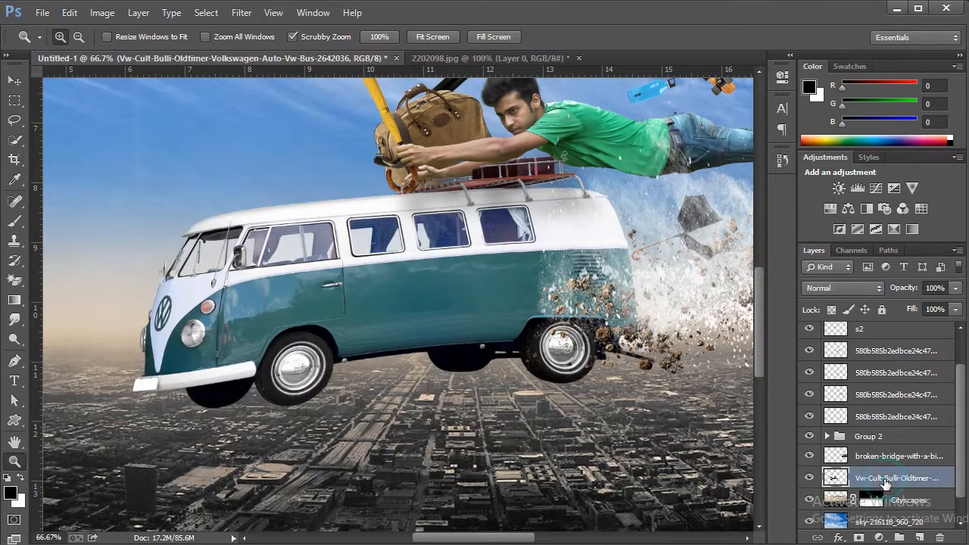
Trace a closed Pen tool path around the front wheel of the bus, following the tyre under the wheel arch.
{"action": "left_click", "coordinate": [357, 257]}
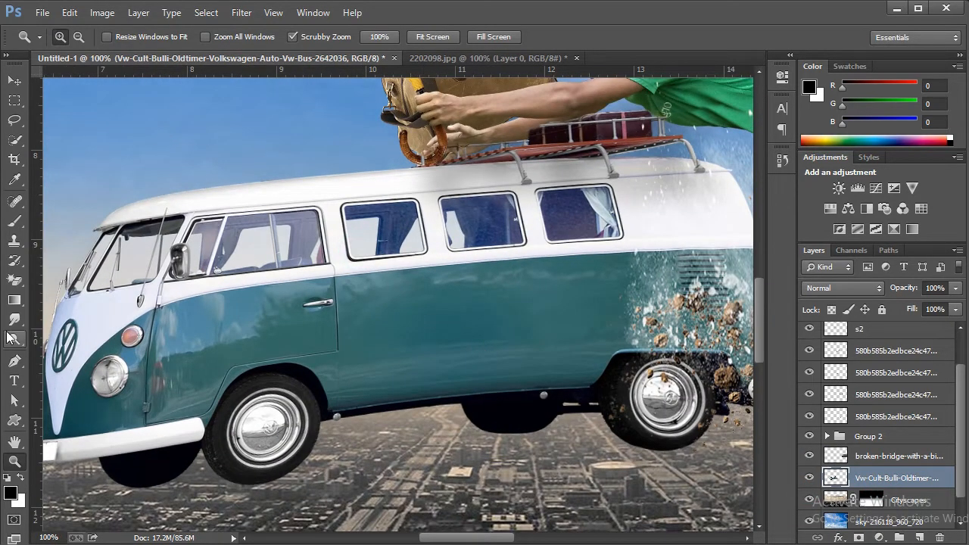
{"action": "left_click", "coordinate": [14, 120]}
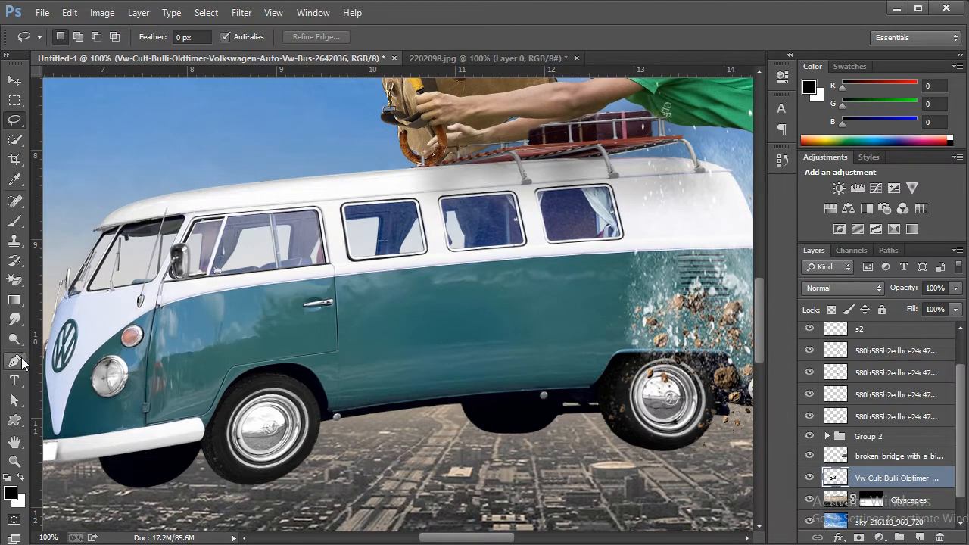
{"action": "left_click", "coordinate": [14, 361]}
{"action": "left_click", "coordinate": [322, 421]}
{"action": "left_click", "coordinate": [319, 489]}
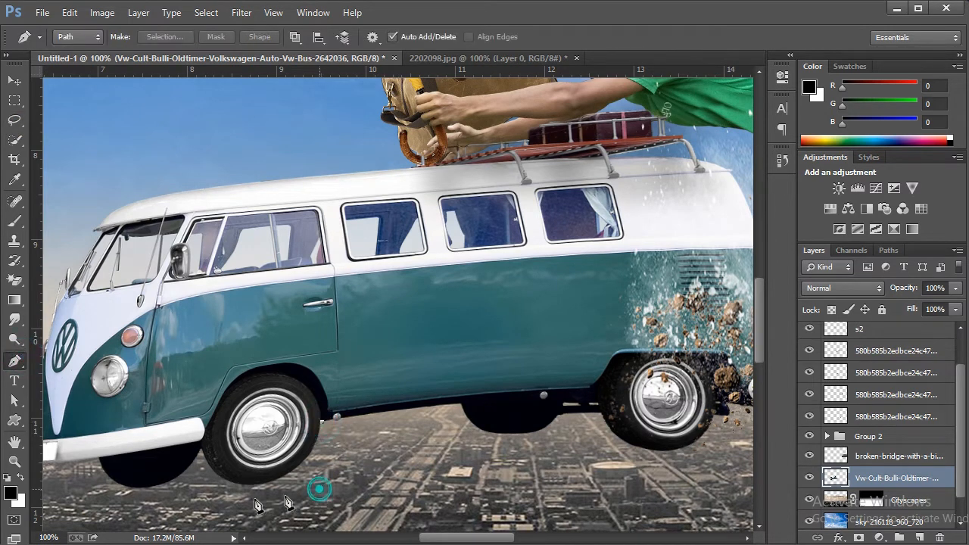
{"action": "left_click", "coordinate": [206, 486]}
{"action": "left_click", "coordinate": [199, 449]}
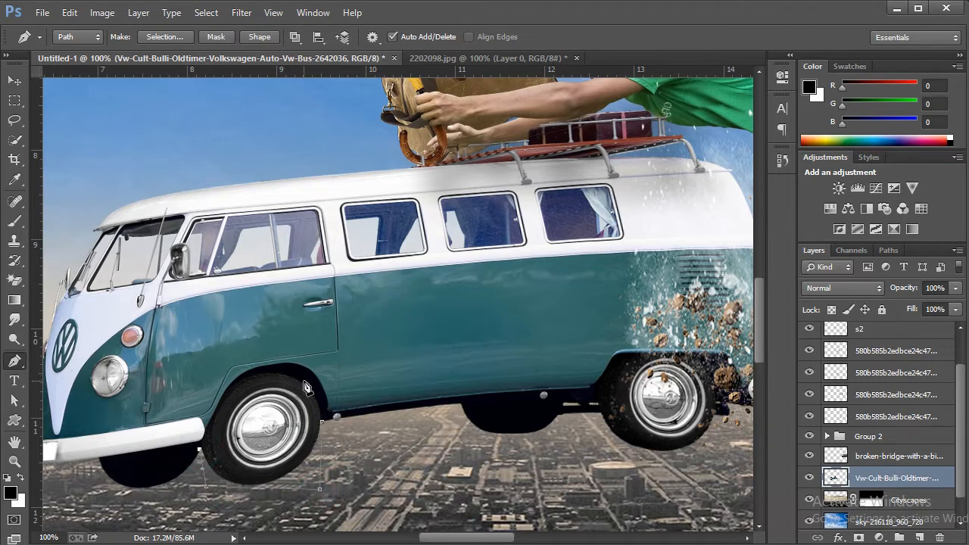
{"action": "left_click_drag", "start_coordinate": [303, 387], "coordinate": [377, 439]}
{"action": "left_click", "coordinate": [303, 387], "text": "alt"}
{"action": "left_click_drag", "start_coordinate": [322, 420], "coordinate": [324, 445]}
Convert the front wheel path to a new selection with 0 px feather and copy it to its own layer.
{"action": "right_click", "coordinate": [286, 421]}
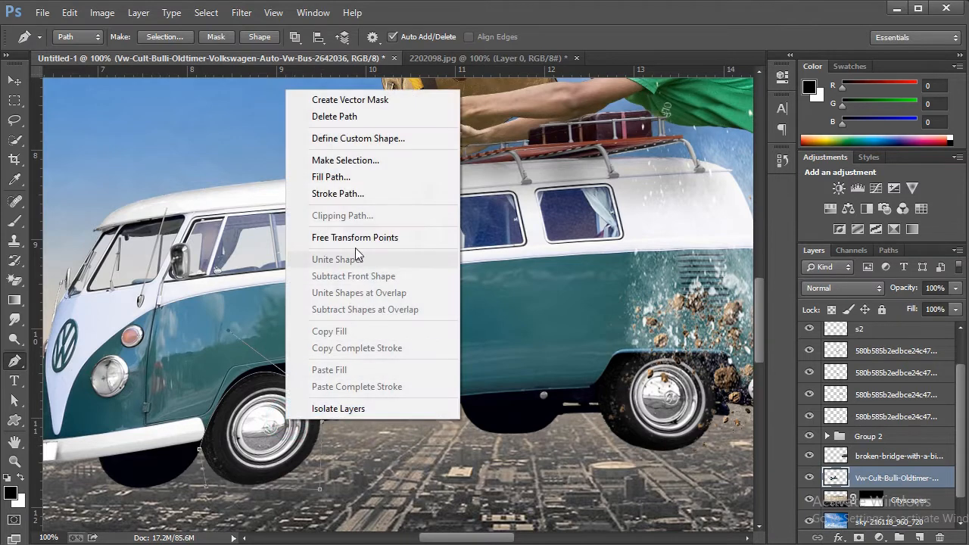
{"action": "left_click", "coordinate": [349, 162]}
{"action": "left_click", "coordinate": [592, 160]}
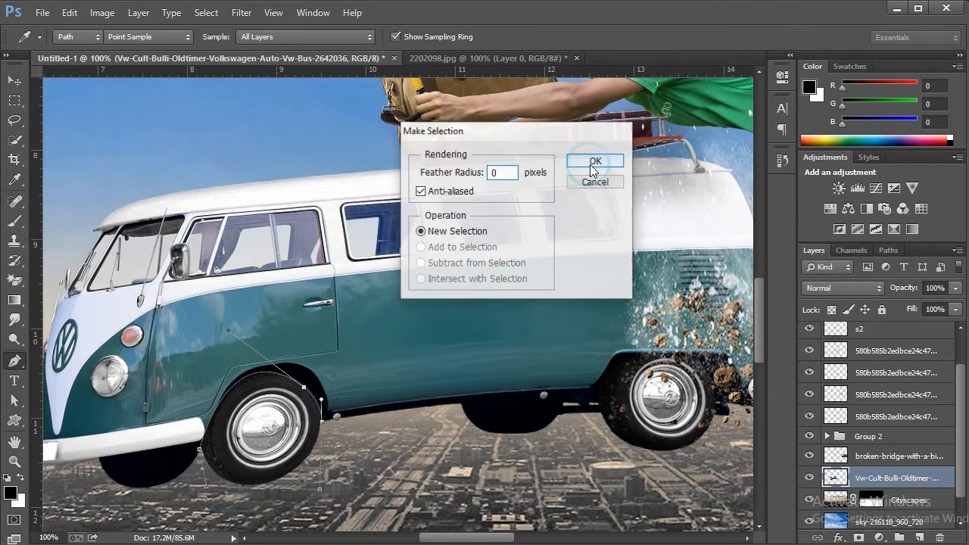
{"action": "key", "text": "ctrl+j"}
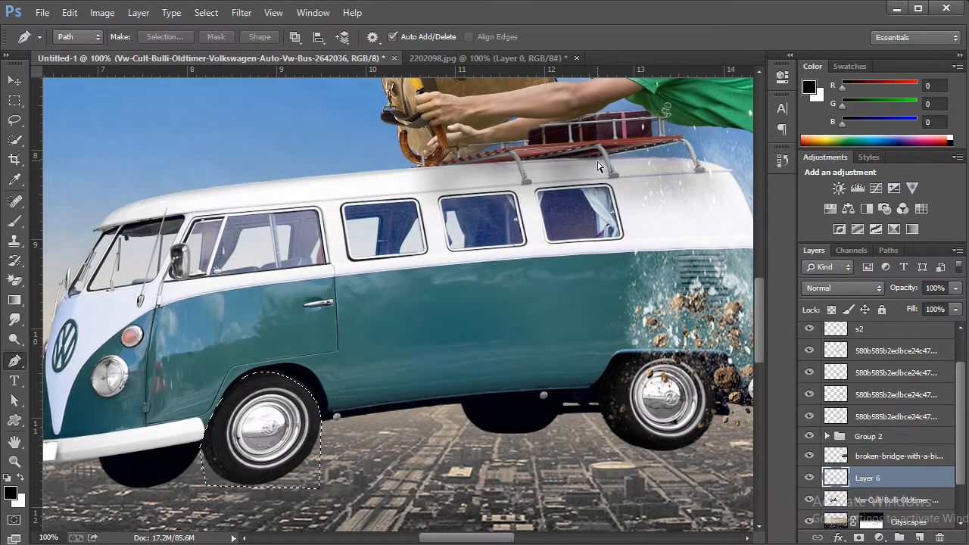
Apply Motion Blur to the front wheel layer at a 4° angle and 18 pixels distance.
{"action": "left_click", "coordinate": [241, 13]}
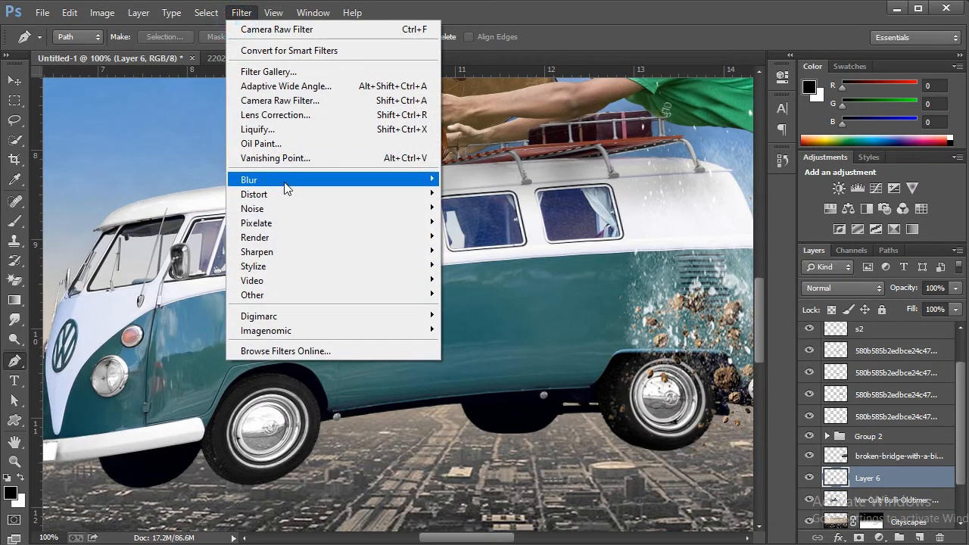
{"action": "mouse_move", "coordinate": [307, 182]}
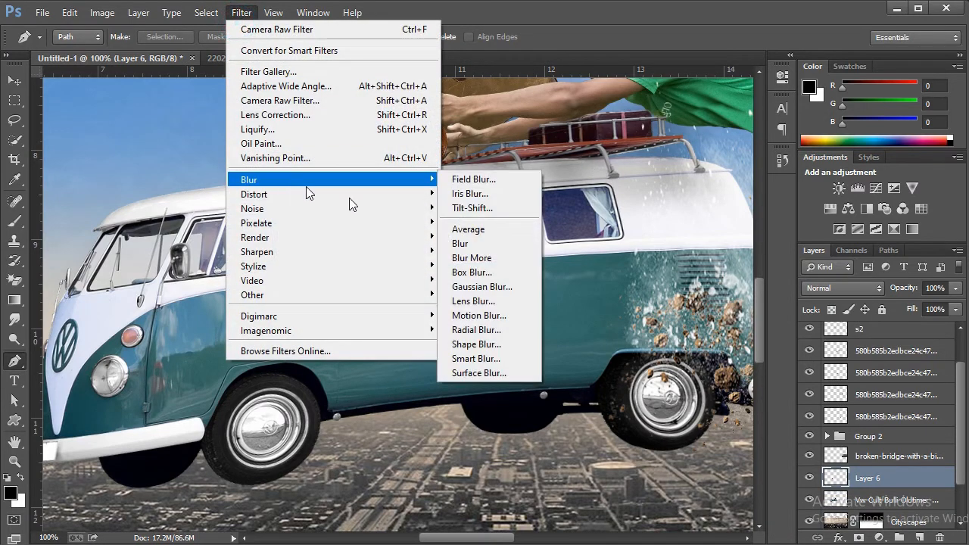
{"action": "left_click", "coordinate": [496, 317]}
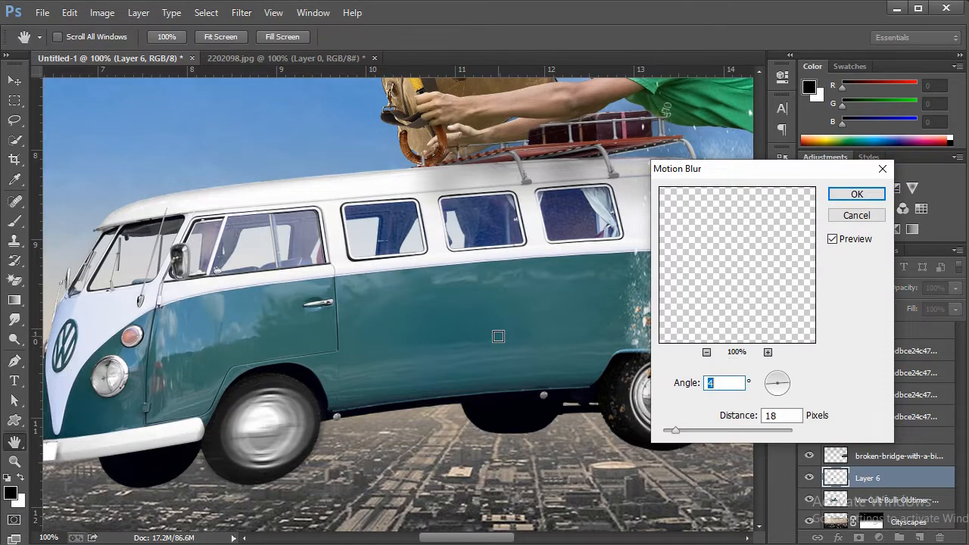
{"action": "left_click", "coordinate": [863, 194]}
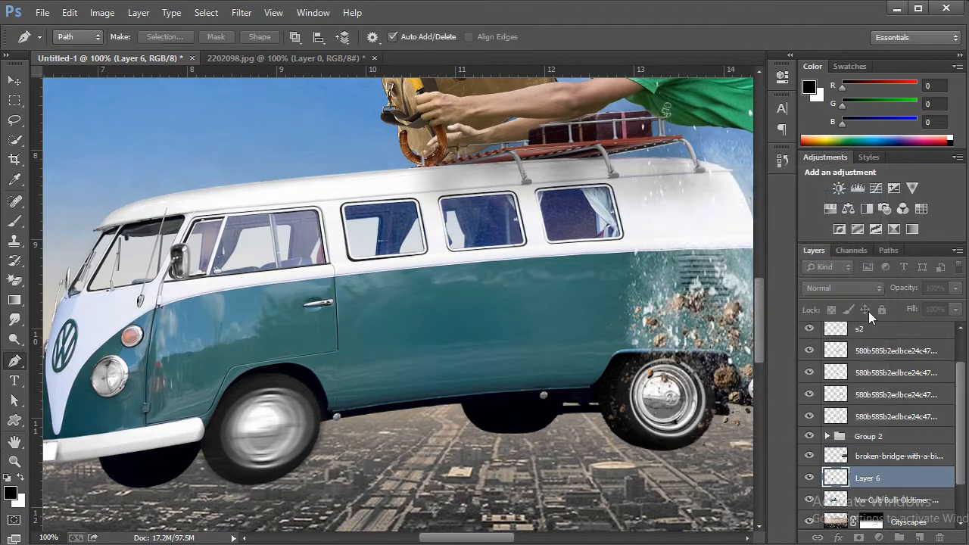
Merge the blurred front wheel layer with the bus layer and check the merged layer's content.
{"action": "left_click", "coordinate": [864, 501], "text": "shift"}
{"action": "right_click", "coordinate": [866, 496]}
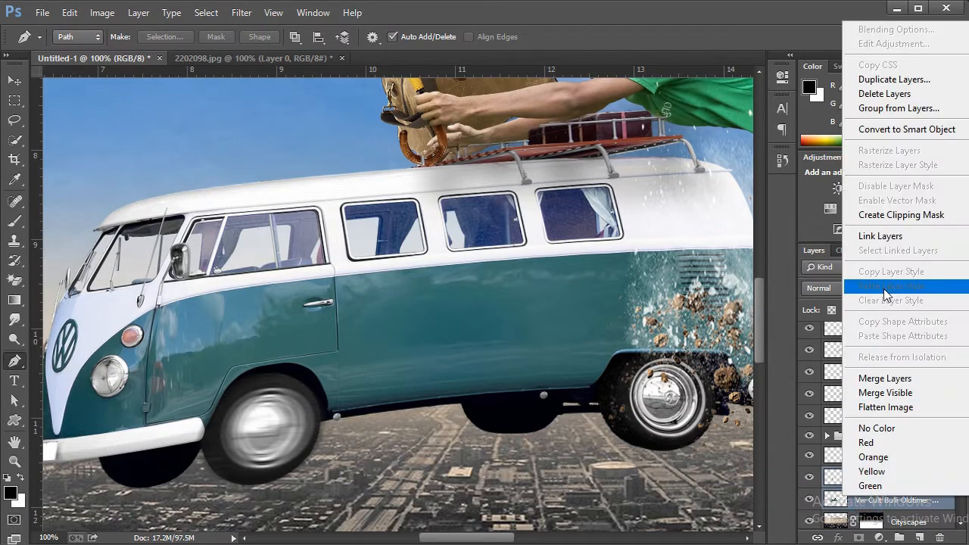
{"action": "left_click", "coordinate": [890, 379]}
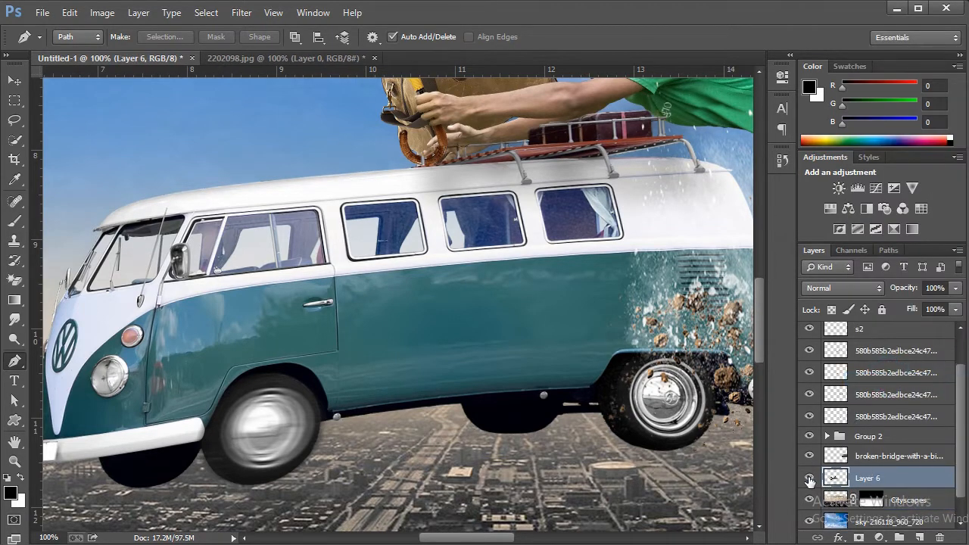
{"action": "left_click", "coordinate": [809, 480]}
{"action": "left_click", "coordinate": [810, 480]}
Trace a closed Pen tool path around the rear wheel of the bus.
{"action": "left_click", "coordinate": [715, 393]}
{"action": "left_click_drag", "start_coordinate": [617, 434], "coordinate": [516, 382]}
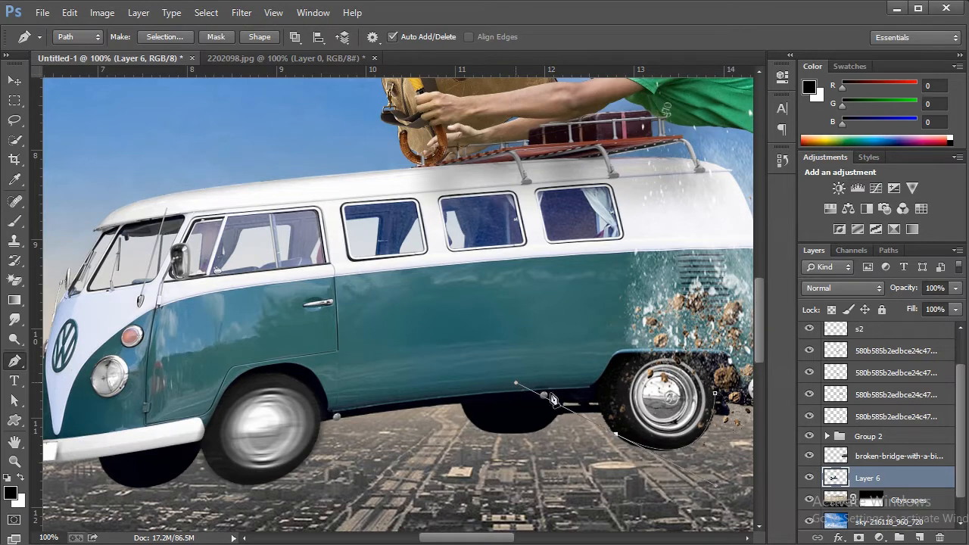
{"action": "left_click", "coordinate": [617, 438], "text": "alt"}
{"action": "left_click_drag", "start_coordinate": [611, 364], "coordinate": [626, 355]}
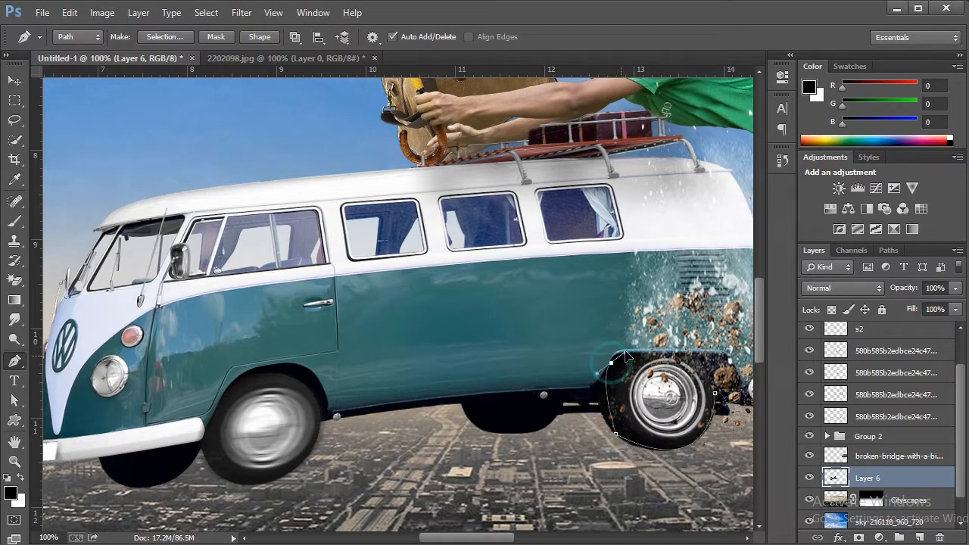
{"action": "left_click", "coordinate": [611, 363], "text": "alt"}
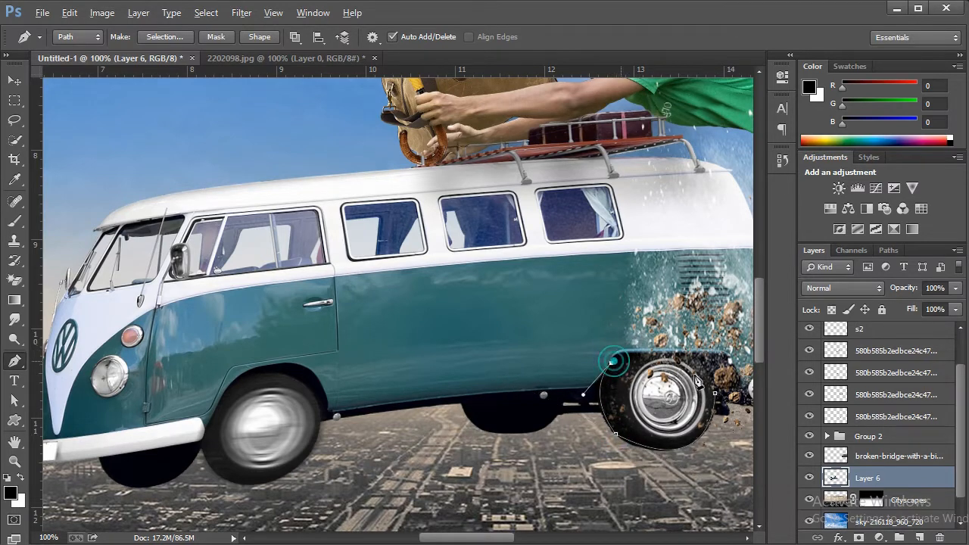
{"action": "left_click", "coordinate": [714, 393]}
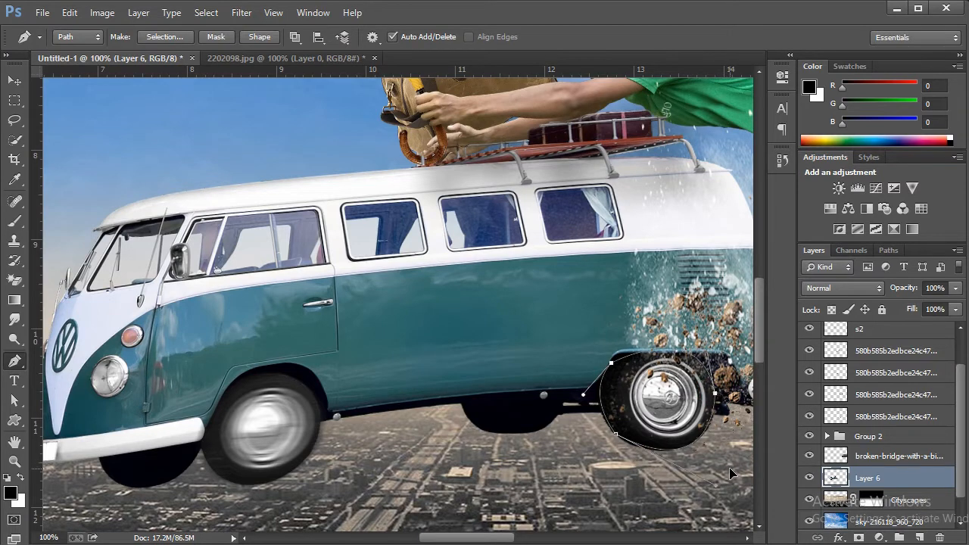
Convert the rear wheel path to a new selection with 0 px feather and copy it to its own layer.
{"action": "right_click", "coordinate": [694, 409]}
{"action": "left_click", "coordinate": [738, 144]}
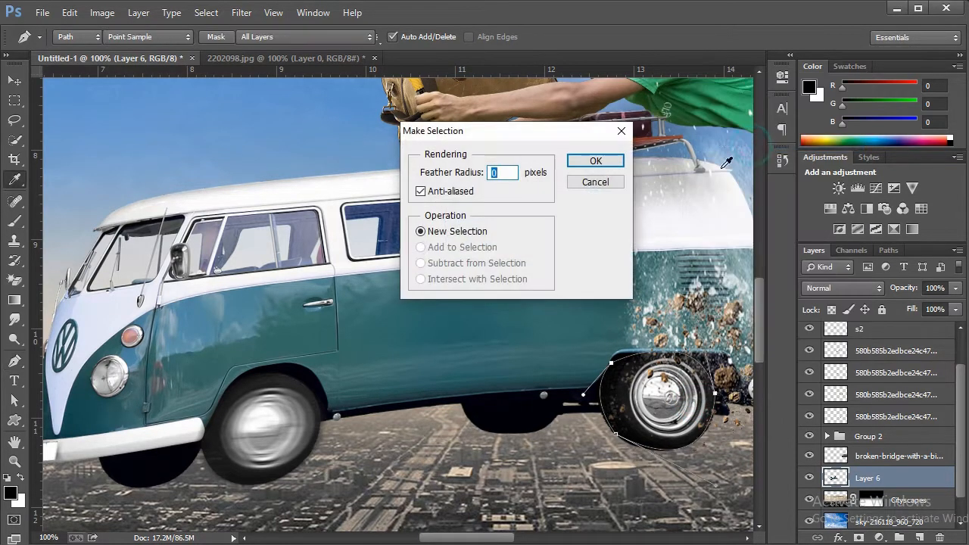
{"action": "left_click", "coordinate": [594, 162]}
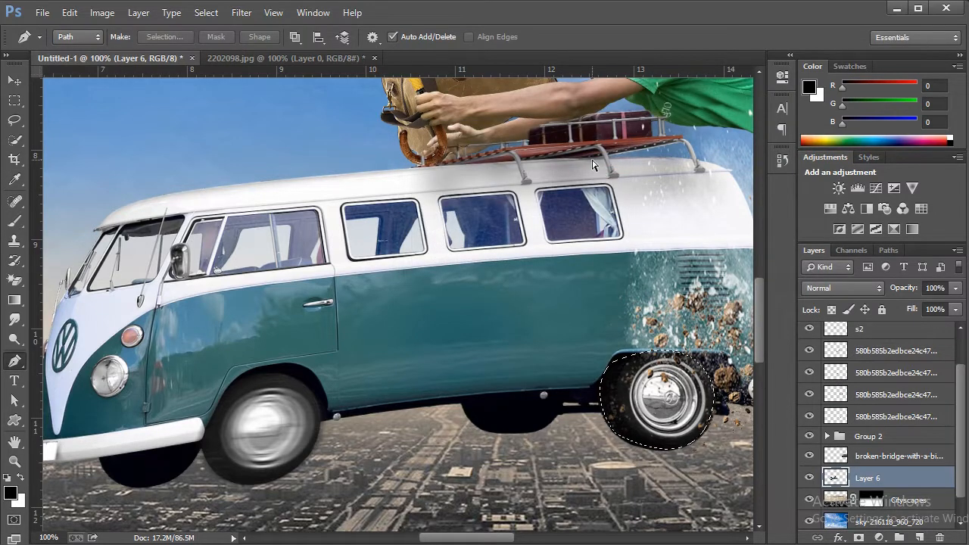
{"action": "key", "text": "ctrl+j"}
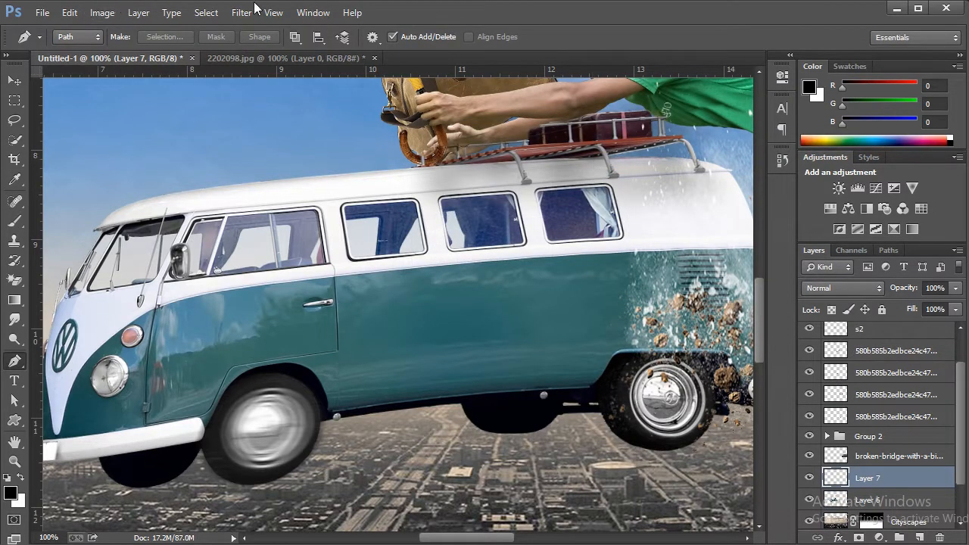
Apply Motion Blur to the rear wheel layer at a 4° angle and 18 pixels distance.
{"action": "left_click", "coordinate": [242, 13]}
{"action": "mouse_move", "coordinate": [318, 179]}
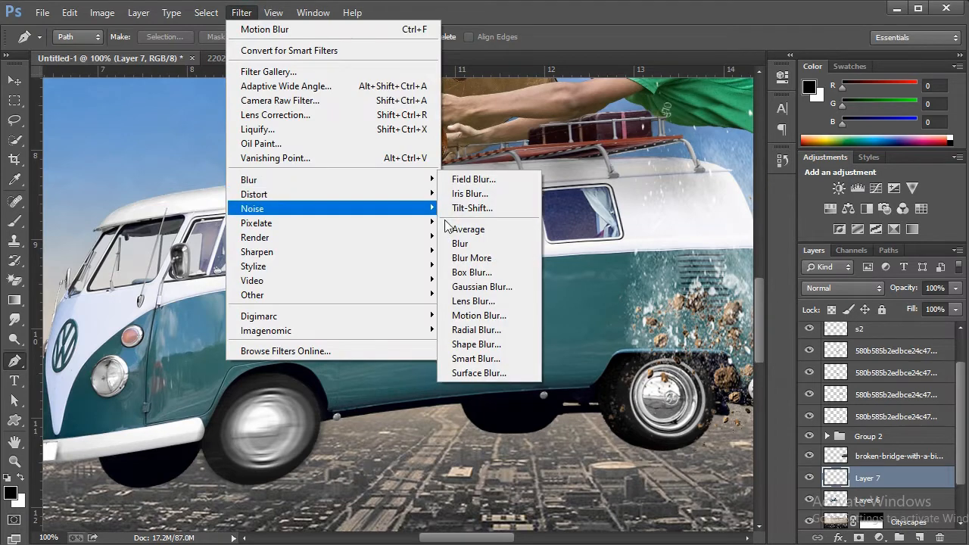
{"action": "left_click", "coordinate": [484, 315]}
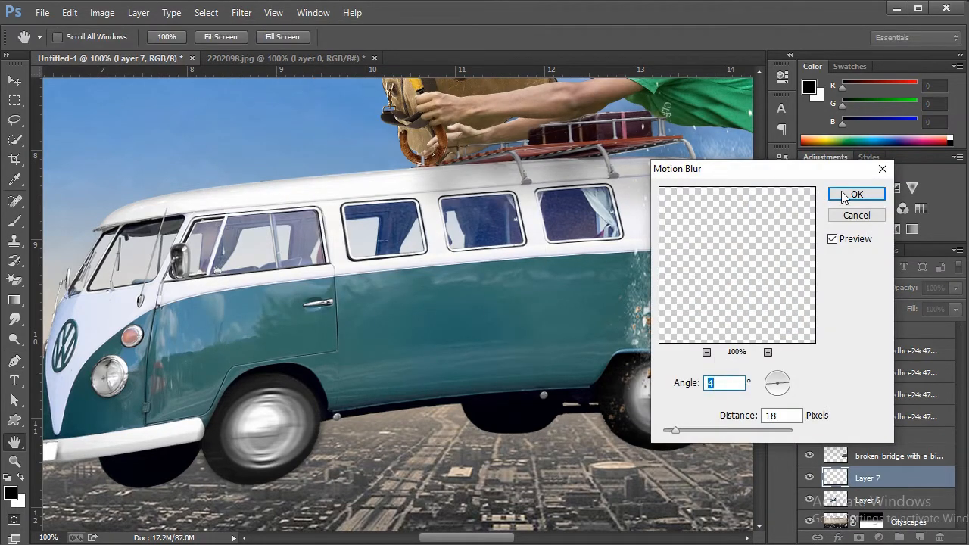
{"action": "left_click", "coordinate": [848, 195]}
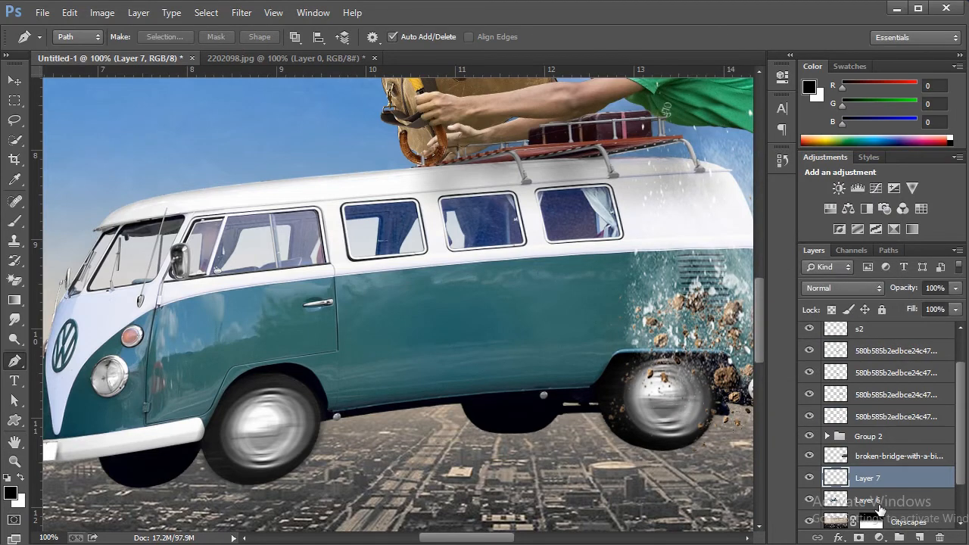
Merge the blurred rear wheel layer with the bus layer and check the merged layer's content.
{"action": "left_click", "coordinate": [877, 501], "text": "shift"}
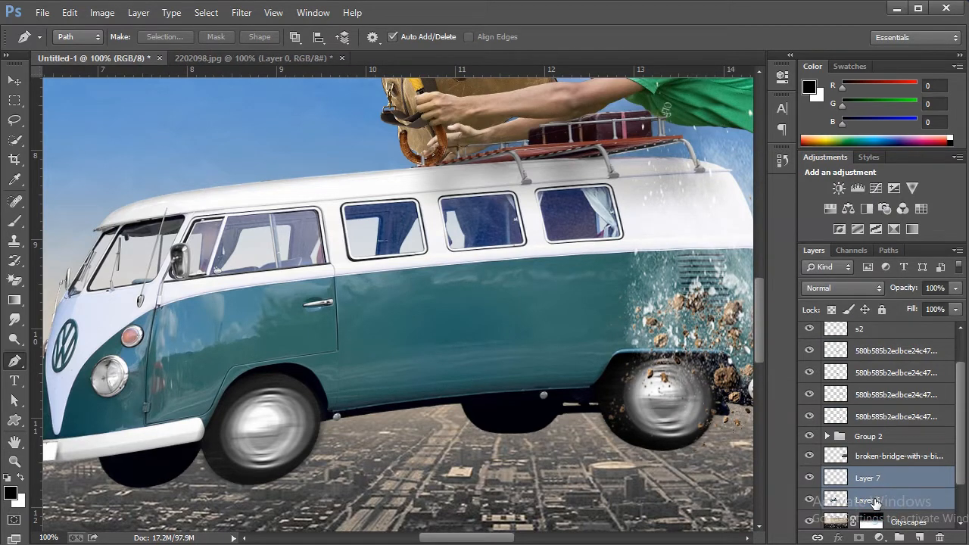
{"action": "key", "text": "ctrl+e"}
{"action": "left_click", "coordinate": [809, 478]}
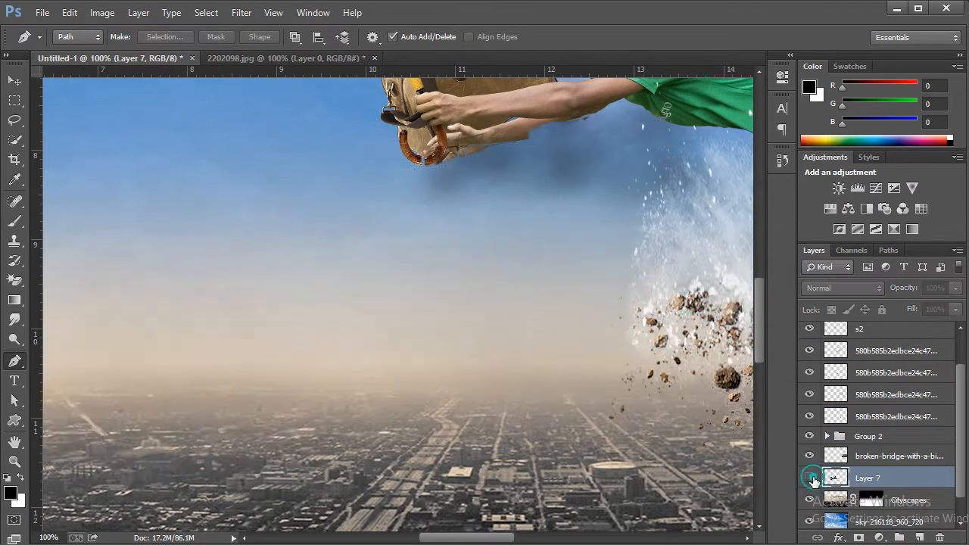
{"action": "left_click", "coordinate": [809, 477]}
Apply the Camera Raw Filter to the Cityscapes layer with Clarity +22 and Blacks -13.
{"action": "left_click", "coordinate": [14, 461]}
{"action": "right_click", "coordinate": [288, 350]}
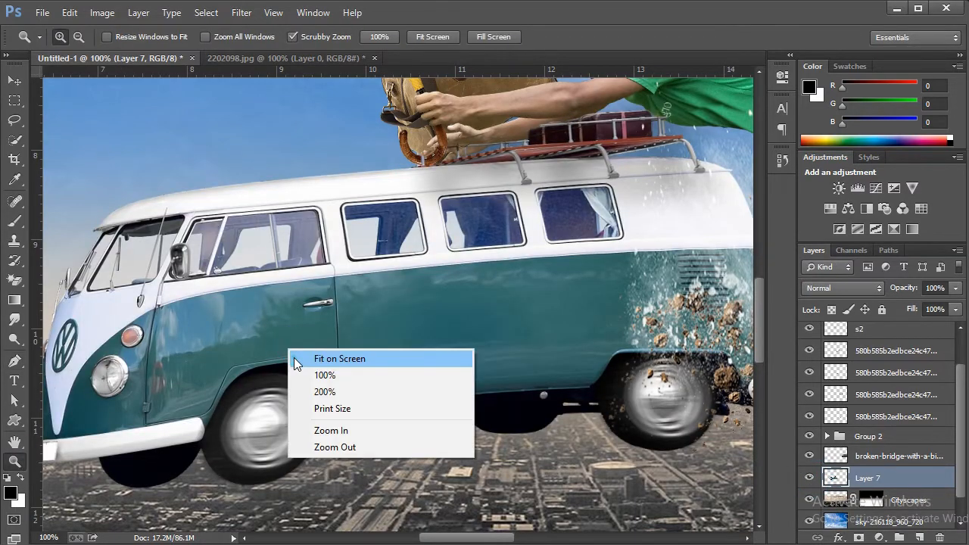
{"action": "left_click", "coordinate": [377, 352]}
{"action": "right_click", "coordinate": [377, 388]}
{"action": "left_click", "coordinate": [417, 486]}
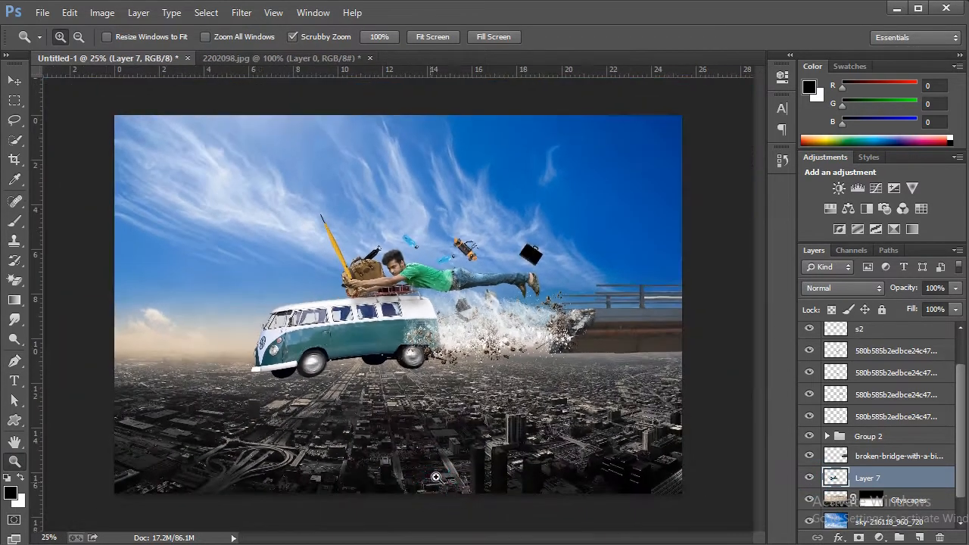
{"action": "scroll", "coordinate": [865, 484], "scroll_direction": "down", "scroll_amount": 1}
{"action": "left_click", "coordinate": [873, 500]}
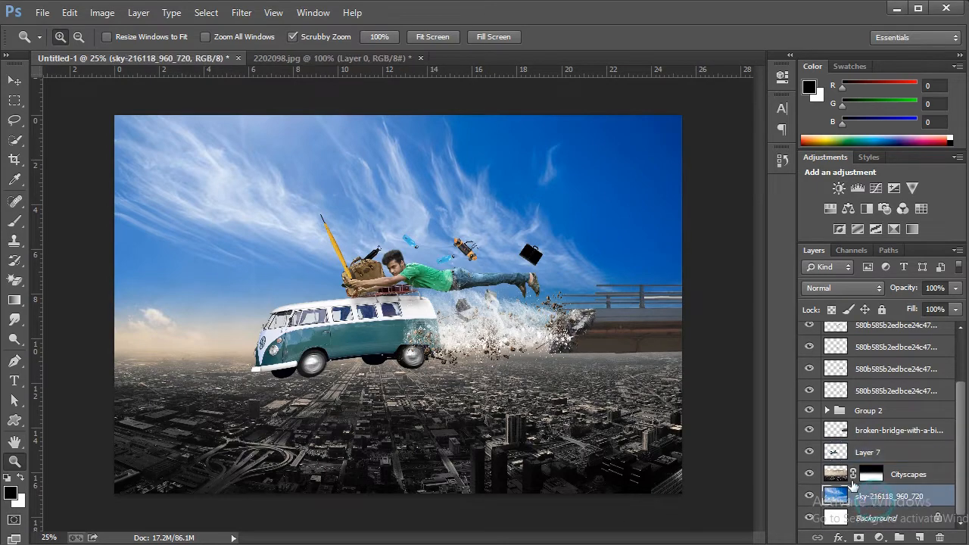
{"action": "left_click", "coordinate": [842, 478]}
{"action": "left_click", "coordinate": [242, 12]}
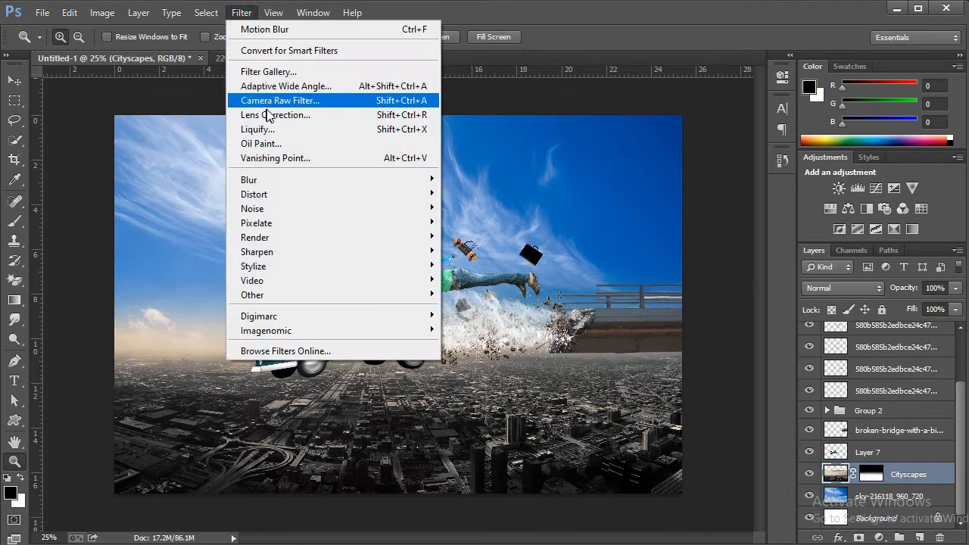
{"action": "left_click", "coordinate": [270, 101]}
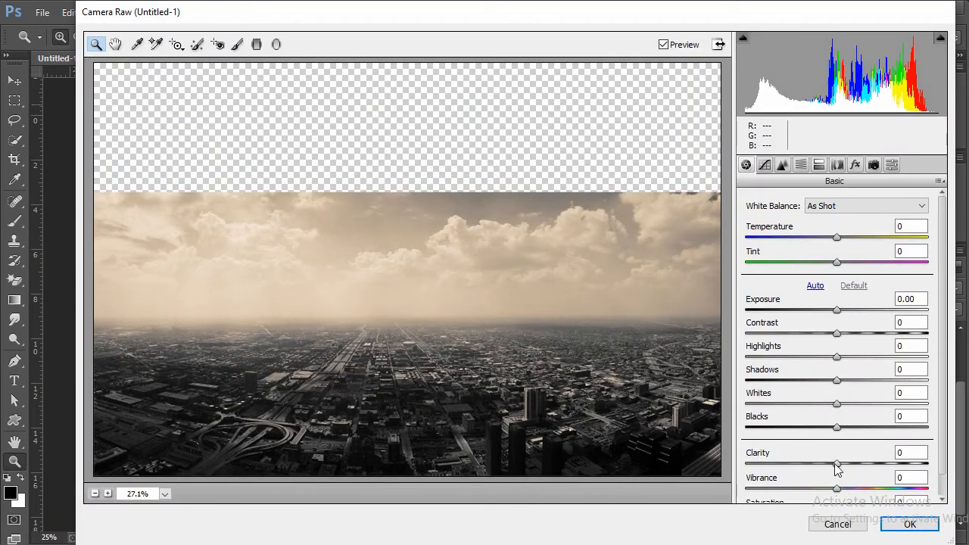
{"action": "left_click_drag", "start_coordinate": [836, 463], "coordinate": [856, 464]}
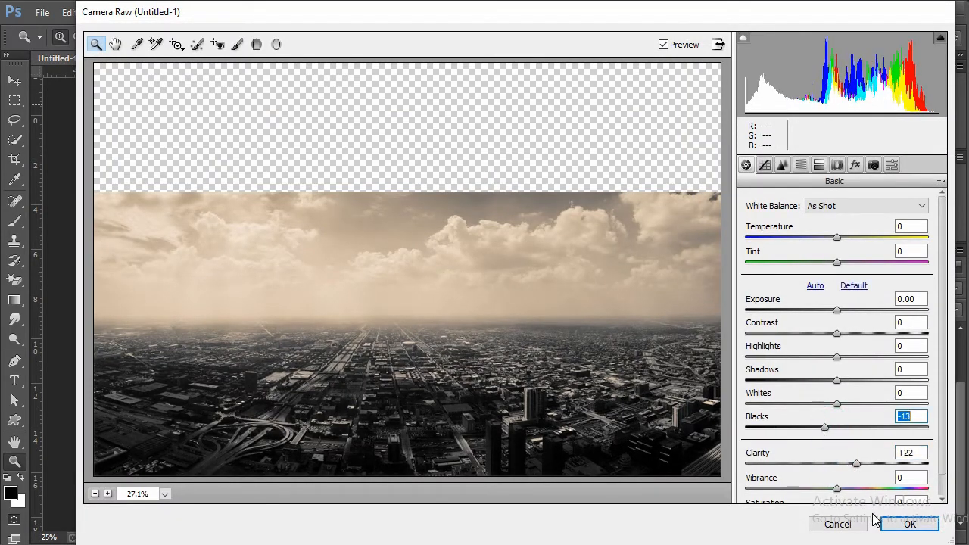
{"action": "left_click", "coordinate": [897, 524]}
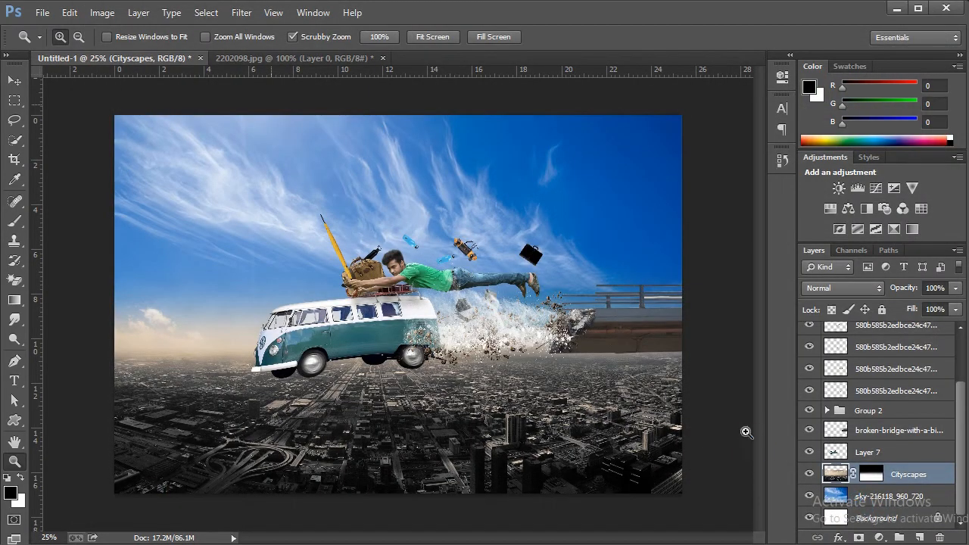
Apply Color Balance to the midtones of the sky layer with color levels +1, -21 and -10.
{"action": "left_click", "coordinate": [855, 499]}
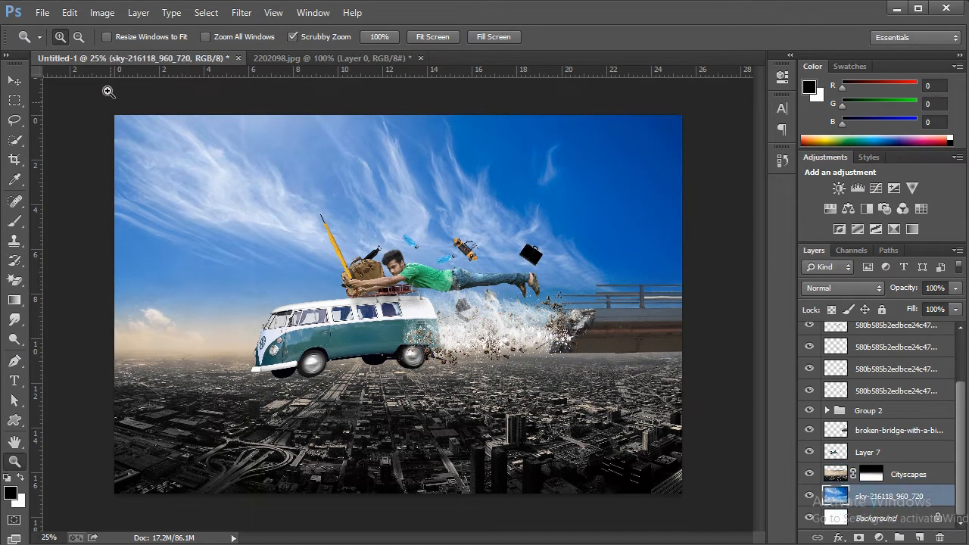
{"action": "left_click", "coordinate": [102, 13]}
{"action": "mouse_move", "coordinate": [124, 51]}
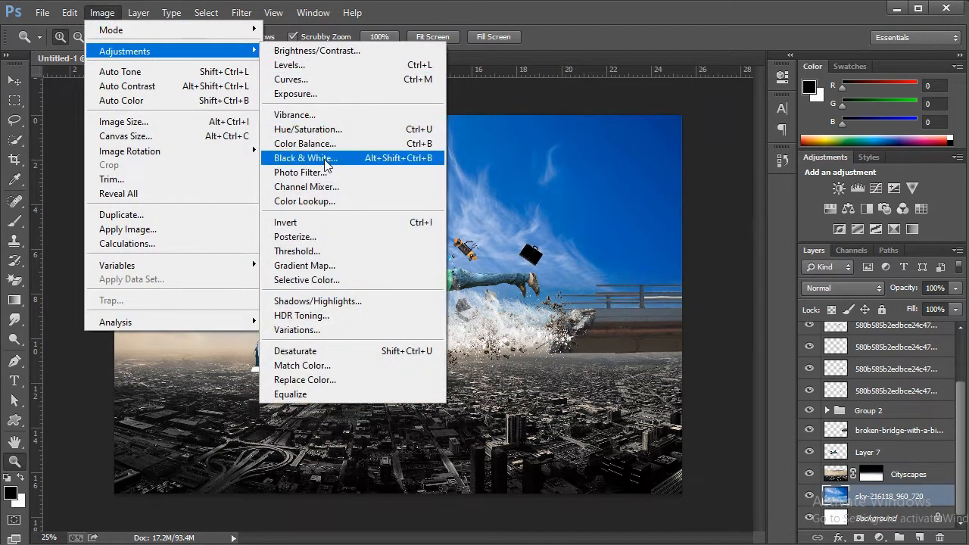
{"action": "left_click", "coordinate": [317, 144]}
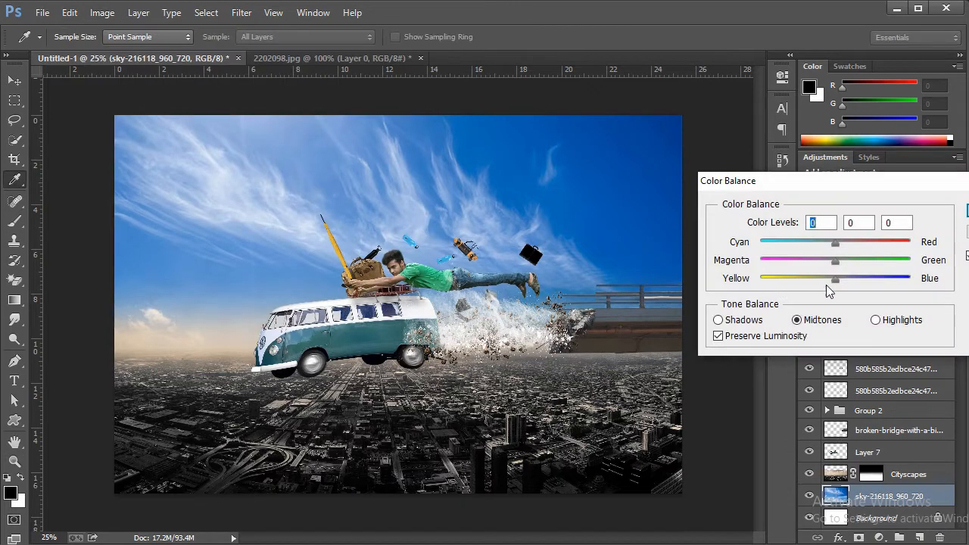
{"action": "left_click_drag", "start_coordinate": [824, 277], "coordinate": [835, 252]}
{"action": "left_click", "coordinate": [819, 259]}
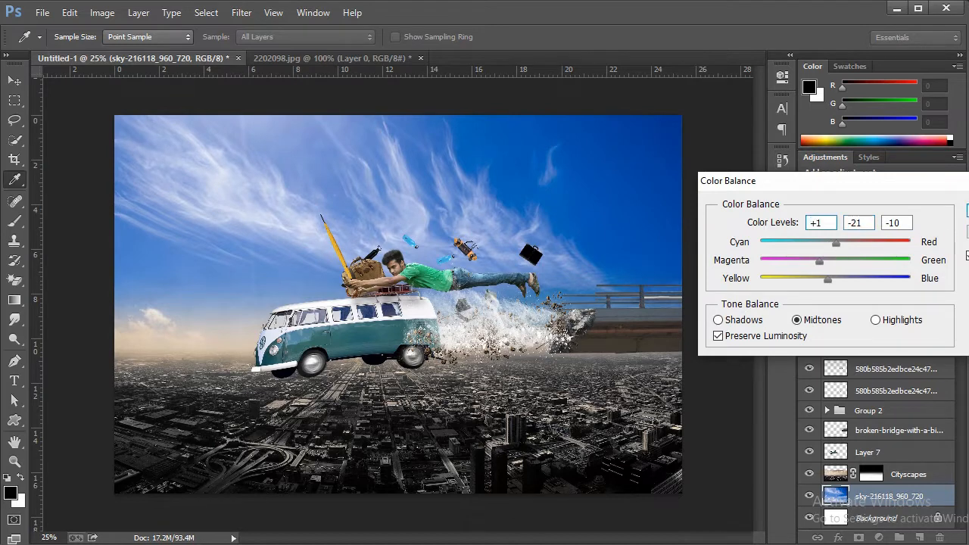
{"action": "left_click", "coordinate": [968, 210]}
Apply the Camera Raw Filter to the sky layer with Clarity +24 and Blacks -18.
{"action": "left_click", "coordinate": [241, 13]}
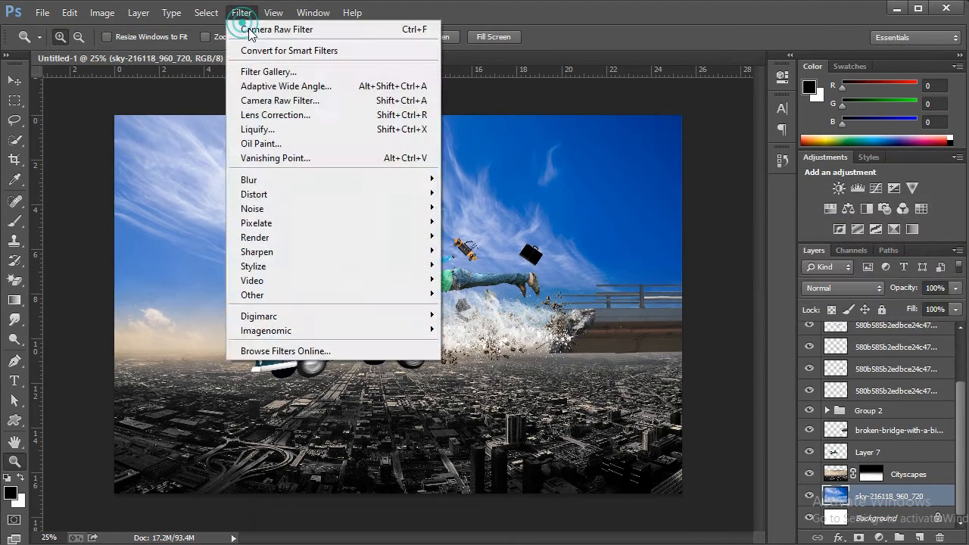
{"action": "left_click", "coordinate": [276, 112]}
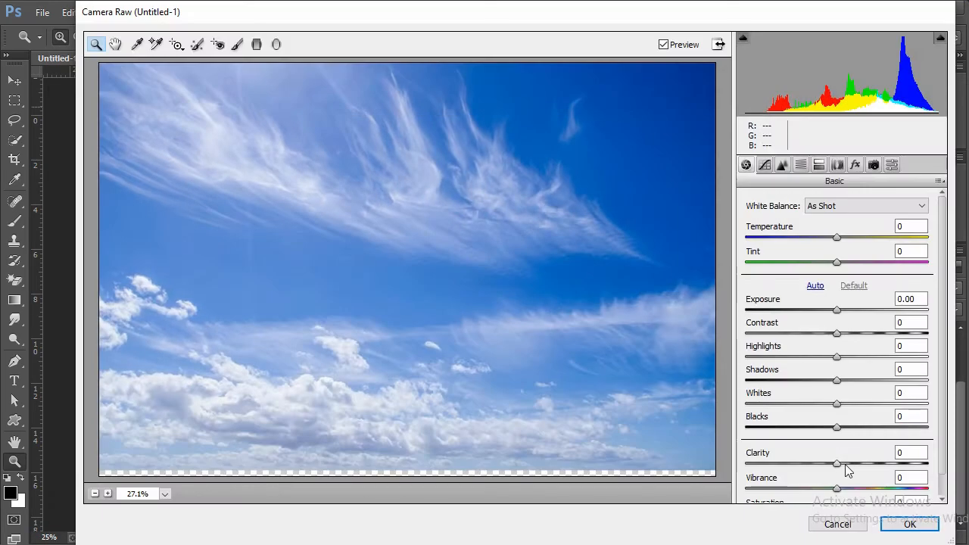
{"action": "left_click_drag", "start_coordinate": [845, 465], "coordinate": [857, 465]}
{"action": "left_click_drag", "start_coordinate": [836, 427], "coordinate": [820, 427]}
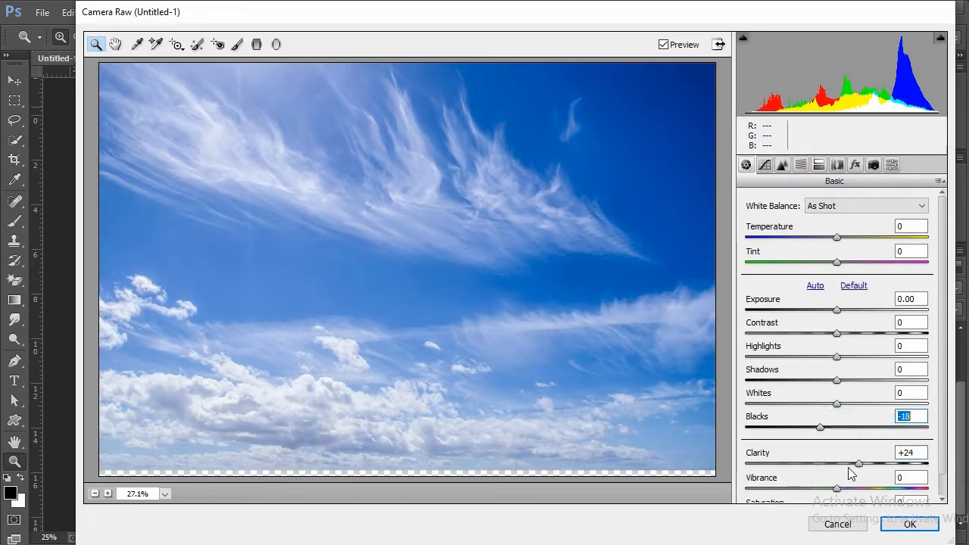
{"action": "left_click", "coordinate": [896, 526]}
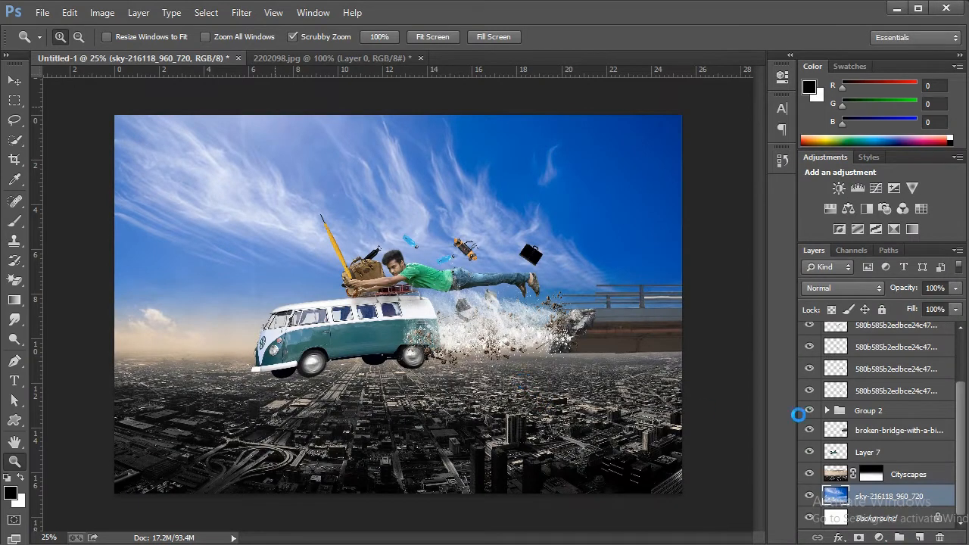
Duplicate the broken bridge layer and move the copy over the city at the lower left of the image.
{"action": "left_click", "coordinate": [877, 436]}
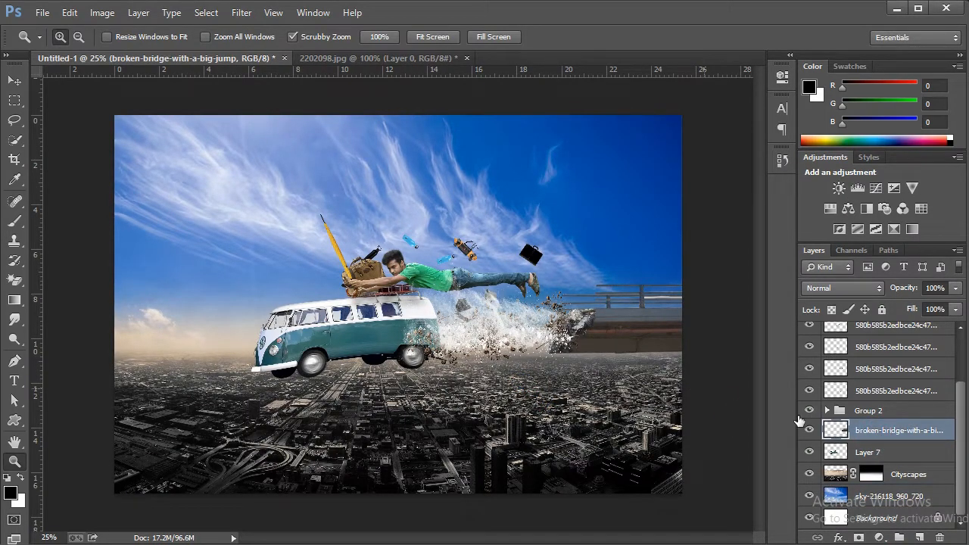
{"action": "left_click", "coordinate": [810, 431]}
{"action": "left_click", "coordinate": [811, 431]}
{"action": "key", "text": "ctrl+j"}
{"action": "left_click", "coordinate": [14, 81]}
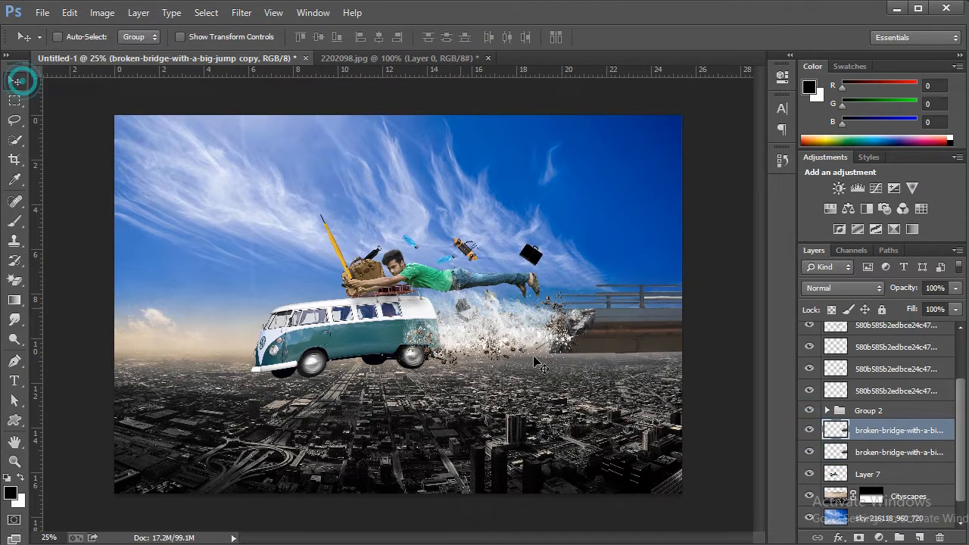
{"action": "left_click_drag", "start_coordinate": [604, 325], "coordinate": [161, 415]}
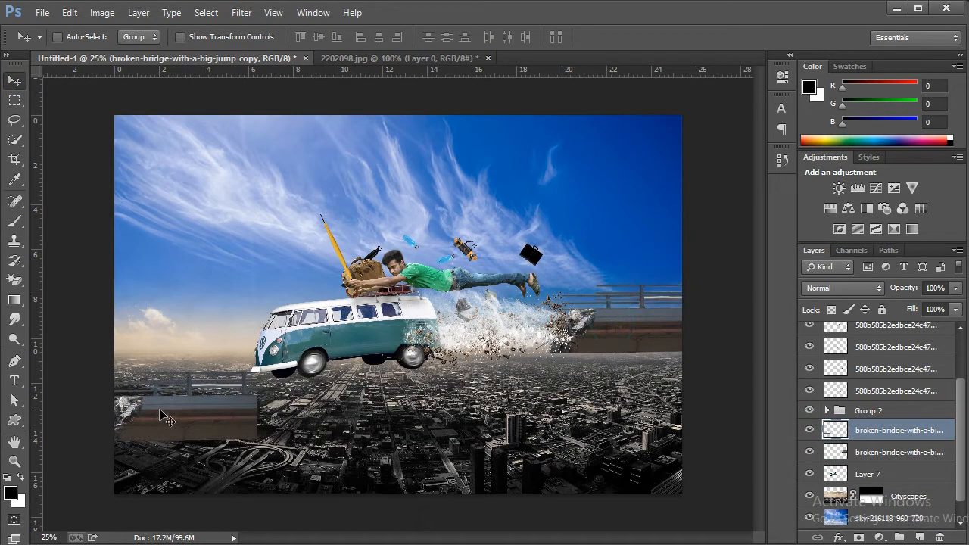
Flip the bridge copy horizontally and shift it partly off the canvas so only its broken end shows at the left edge.
{"action": "key", "text": "ctrl+t"}
{"action": "right_click", "coordinate": [190, 401]}
{"action": "left_click", "coordinate": [288, 373]}
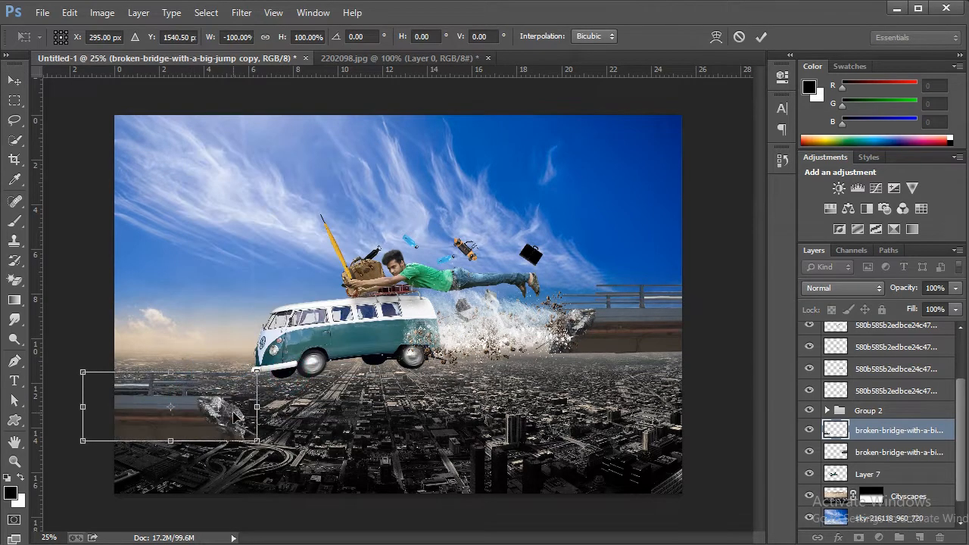
{"action": "left_click_drag", "start_coordinate": [235, 414], "coordinate": [154, 403]}
{"action": "left_click", "coordinate": [761, 37]}
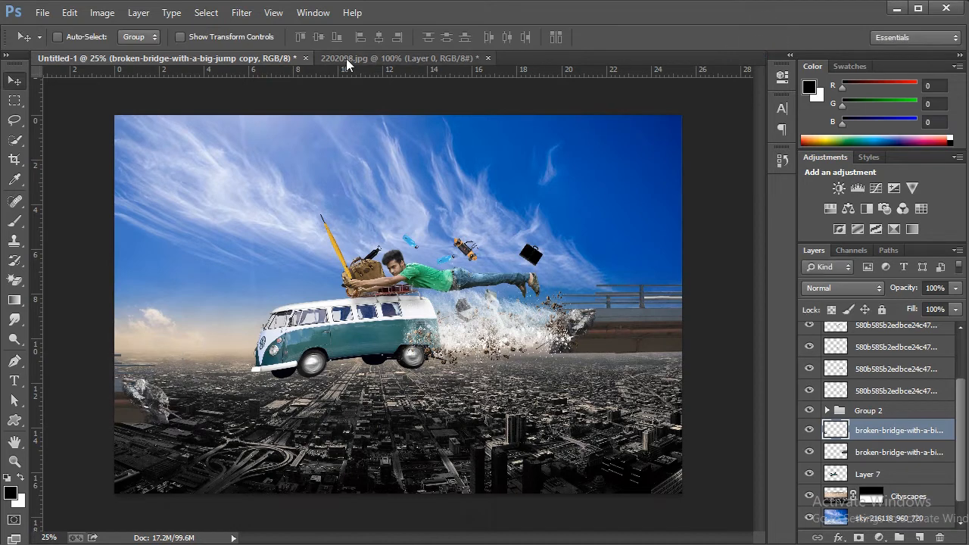
Apply a Gaussian Blur with a 4.2-pixel radius to the bridge copy.
{"action": "left_click", "coordinate": [241, 12]}
{"action": "mouse_move", "coordinate": [272, 182]}
{"action": "left_click", "coordinate": [477, 288]}
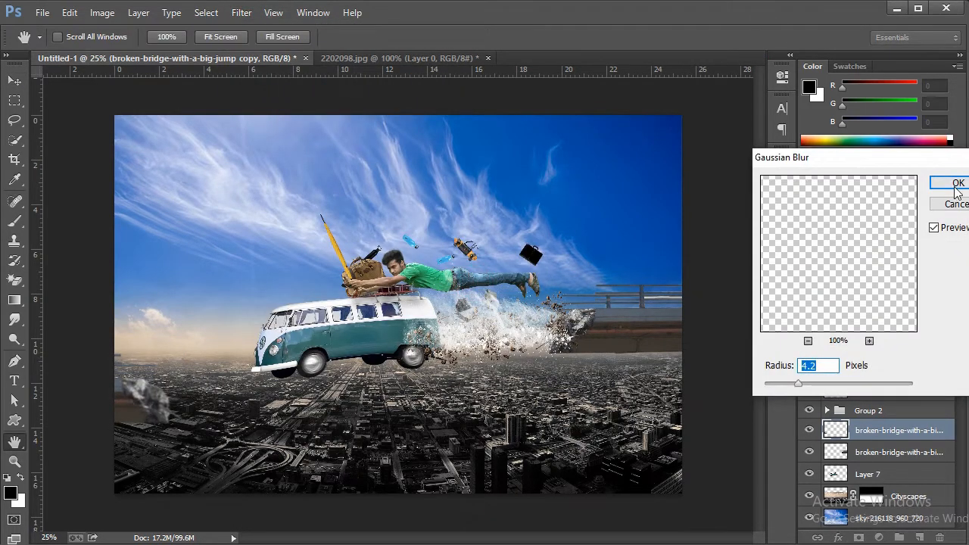
{"action": "left_click", "coordinate": [956, 183]}
Place the stop sign image from the wotng way folder, scale it to about 58% and move it above the broken bridge end.
{"action": "key", "text": "alt+Tab"}
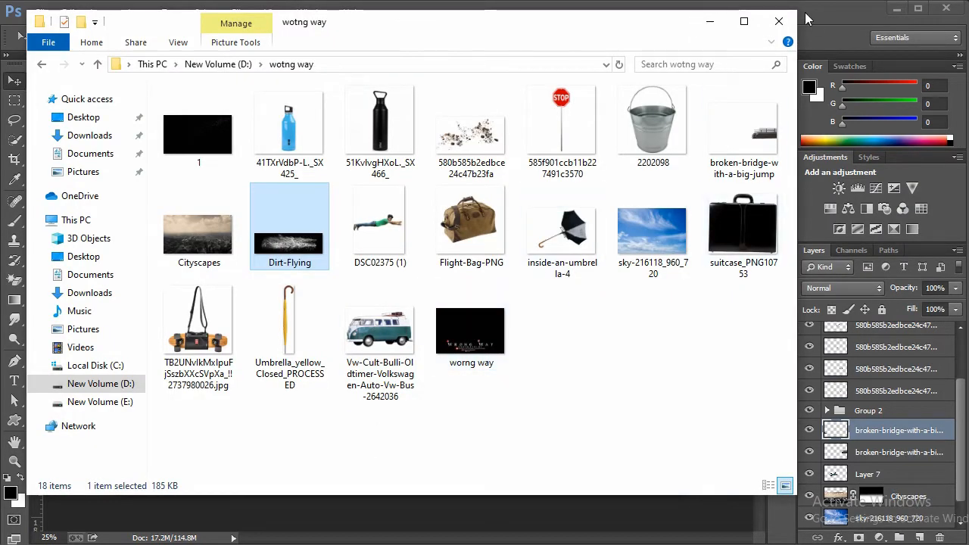
{"action": "left_click_drag", "start_coordinate": [564, 133], "coordinate": [549, 500]}
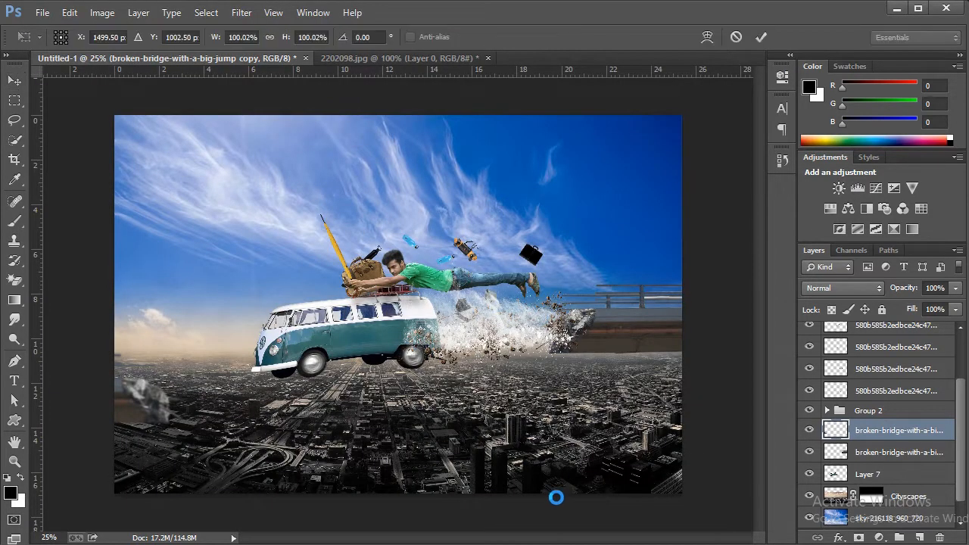
{"action": "left_click_drag", "start_coordinate": [241, 148], "coordinate": [376, 282]}
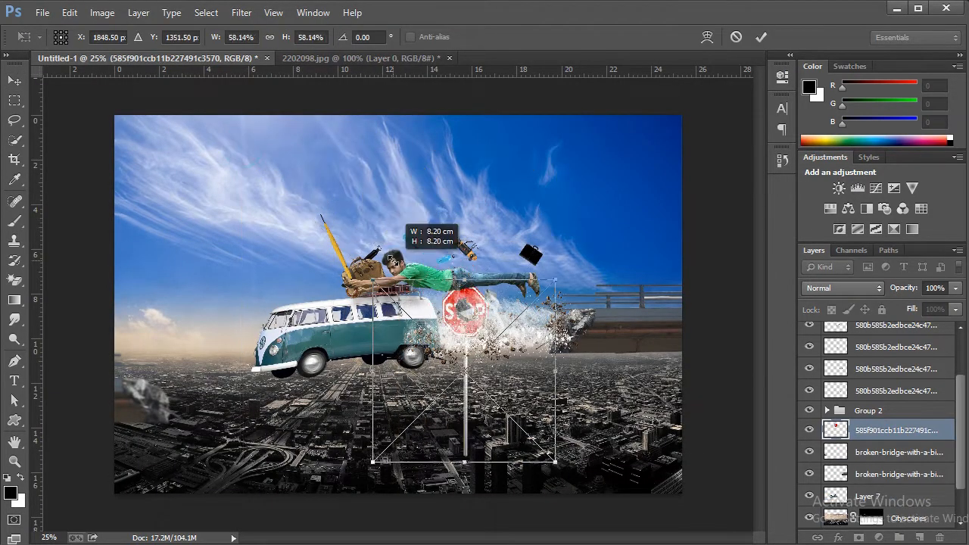
{"action": "left_click_drag", "start_coordinate": [502, 385], "coordinate": [517, 206]}
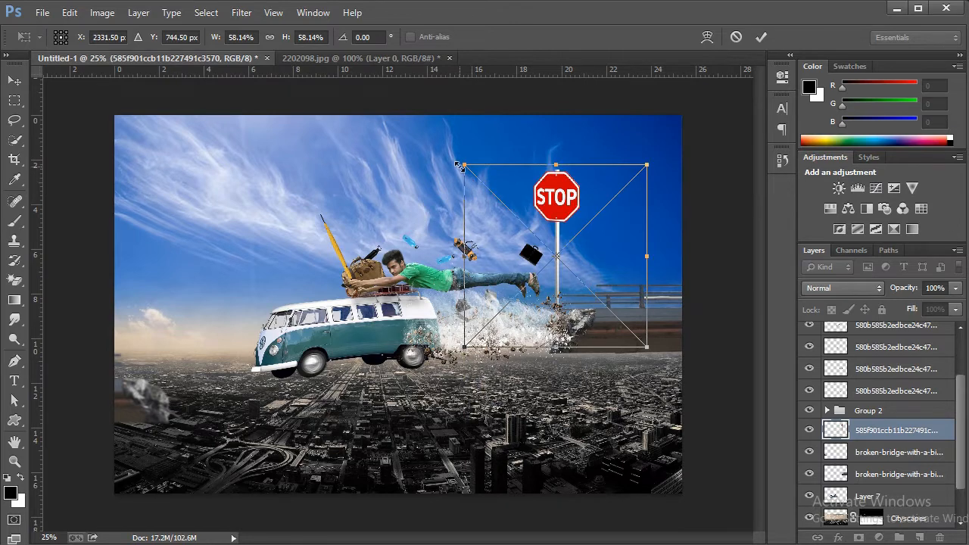
Scale the stop sign to about 29%, tilt it about 17° and stand it on the broken edge of the right bridge.
{"action": "left_click_drag", "start_coordinate": [459, 165], "coordinate": [532, 231]}
{"action": "left_click_drag", "start_coordinate": [606, 199], "coordinate": [641, 247]}
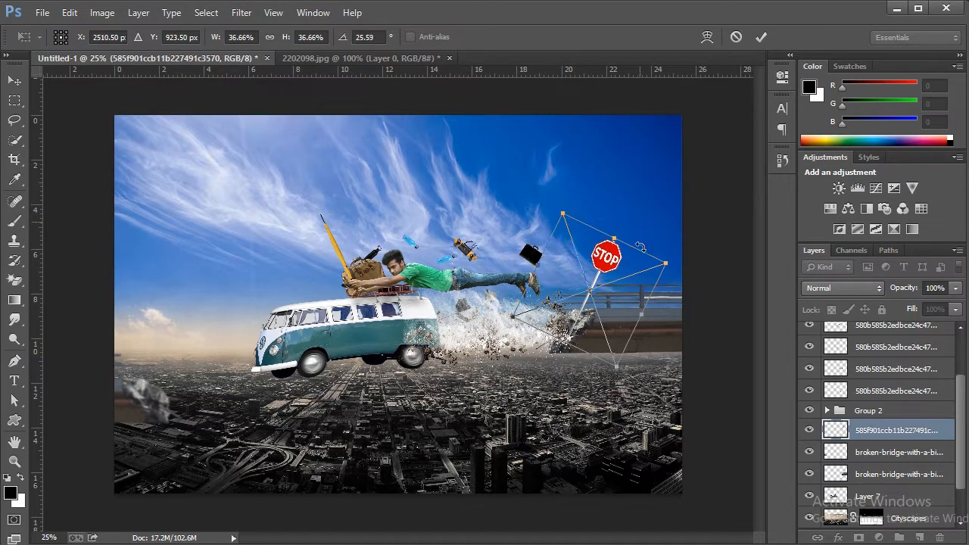
{"action": "left_click_drag", "start_coordinate": [604, 294], "coordinate": [587, 286]}
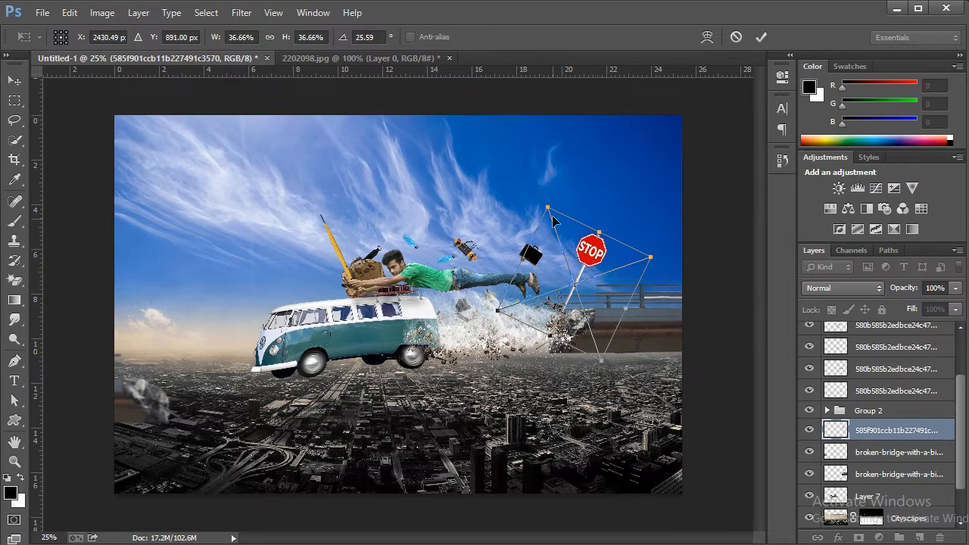
{"action": "left_click_drag", "start_coordinate": [554, 220], "coordinate": [564, 251]}
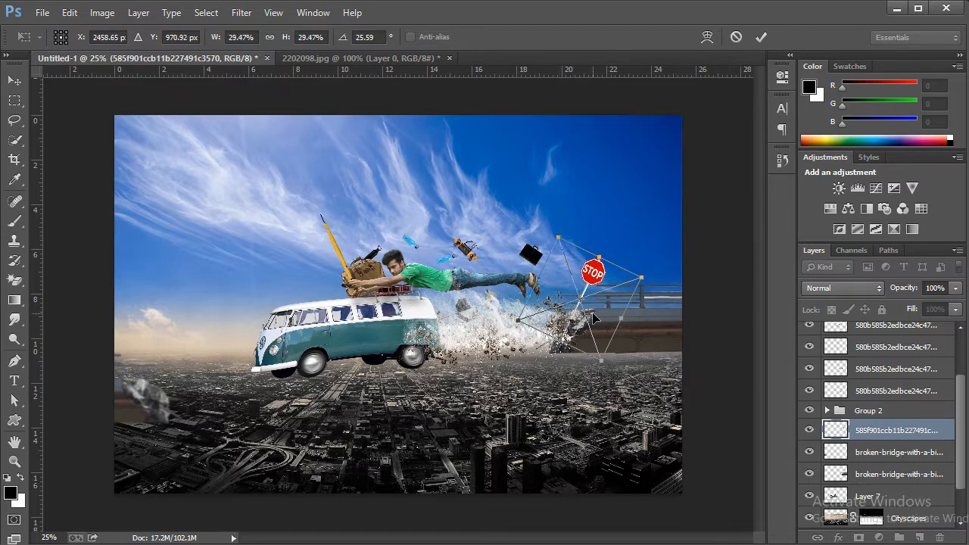
{"action": "left_click_drag", "start_coordinate": [594, 319], "coordinate": [588, 311]}
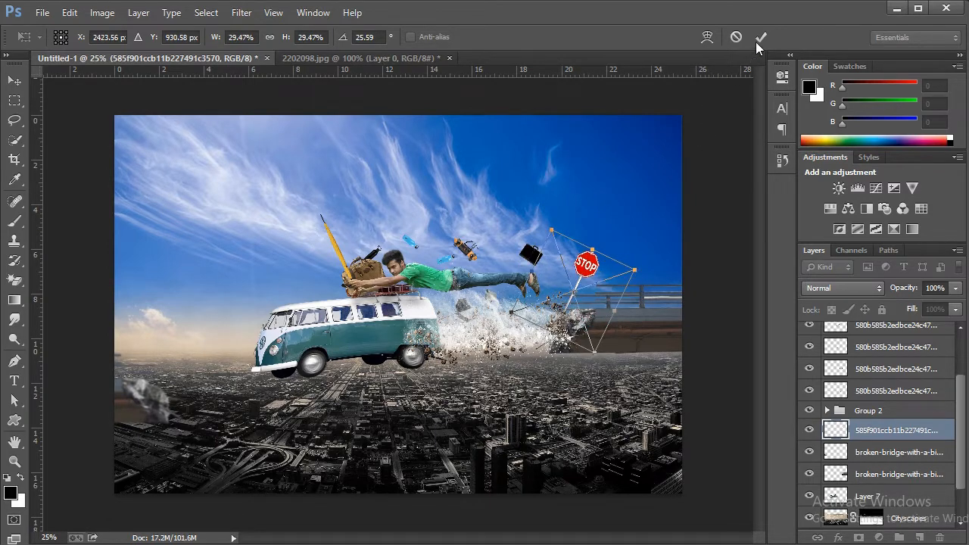
{"action": "left_click_drag", "start_coordinate": [615, 241], "coordinate": [646, 209]}
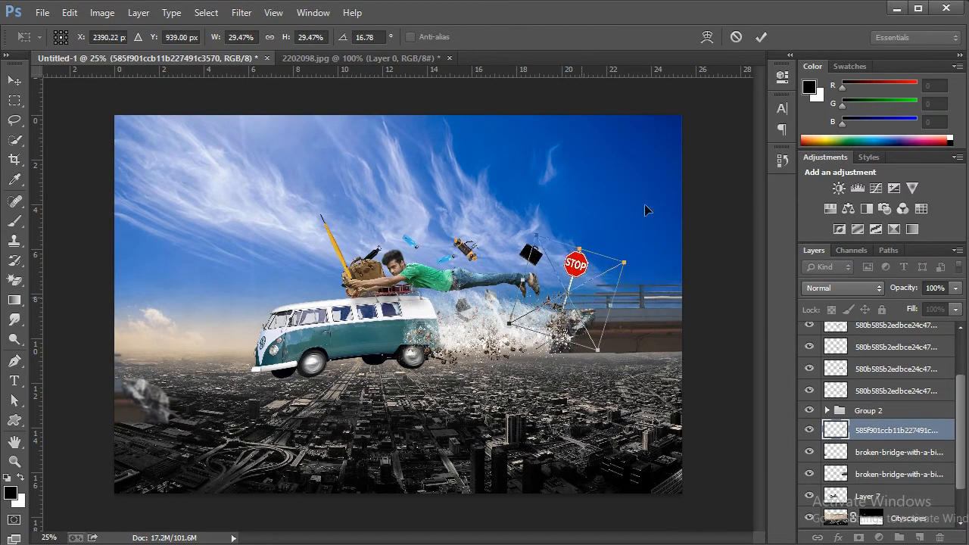
{"action": "left_click", "coordinate": [761, 37]}
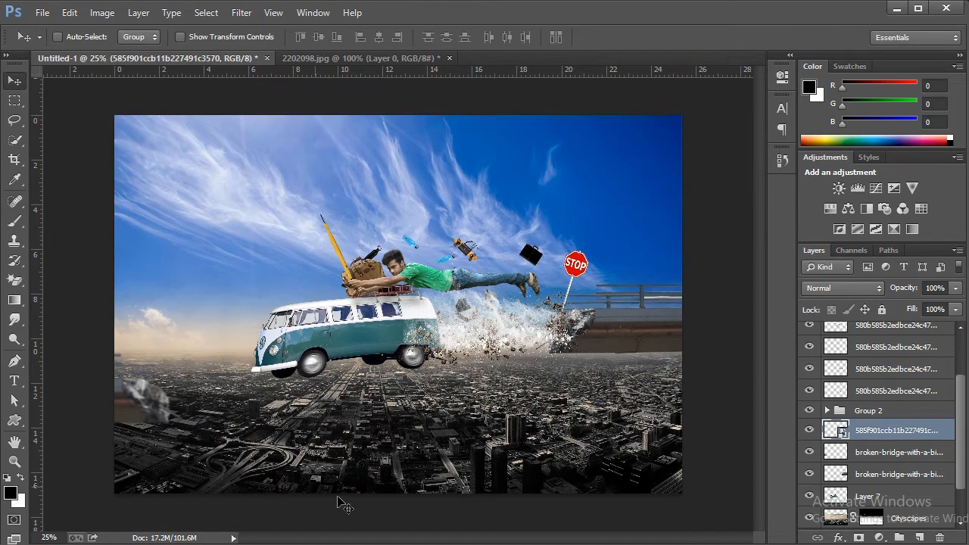
Examine the man, debris and stop sign up close, and review the whole composite.
{"action": "key", "text": "alt+Tab"}
{"action": "key", "text": "alt+Tab"}
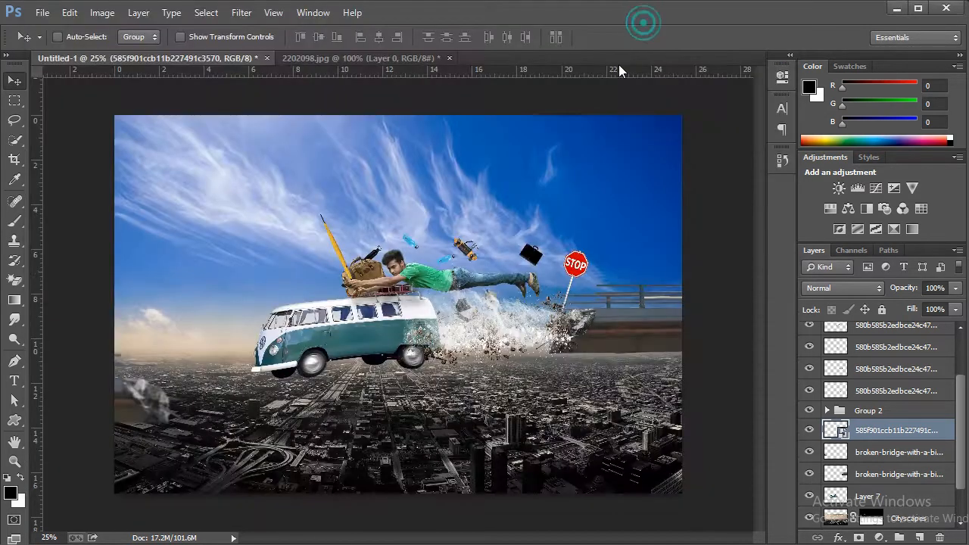
{"action": "left_click", "coordinate": [15, 461]}
{"action": "left_click", "coordinate": [475, 332]}
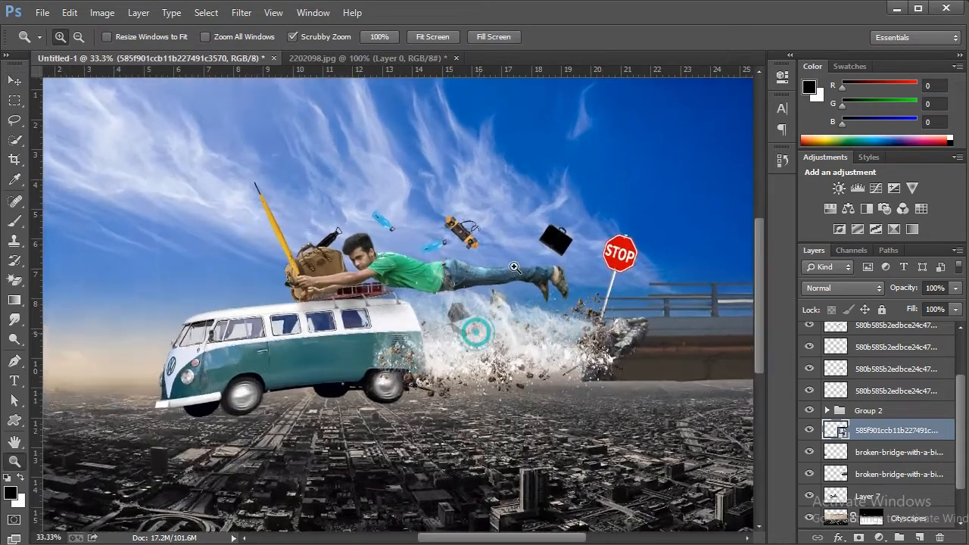
{"action": "left_click", "coordinate": [474, 332]}
{"action": "right_click", "coordinate": [513, 262]}
{"action": "left_click", "coordinate": [524, 274]}
{"action": "right_click", "coordinate": [425, 261]}
{"action": "left_click", "coordinate": [466, 359]}
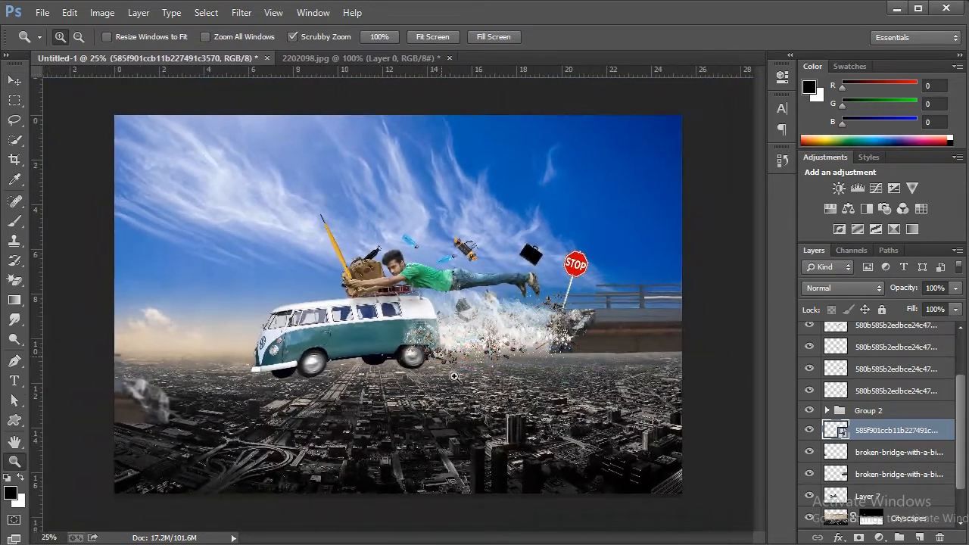
Rasterize the stop sign layer.
{"action": "right_click", "coordinate": [893, 433]}
{"action": "left_click", "coordinate": [731, 229]}
{"action": "scroll", "coordinate": [865, 452], "scroll_direction": "down", "scroll_amount": 2}
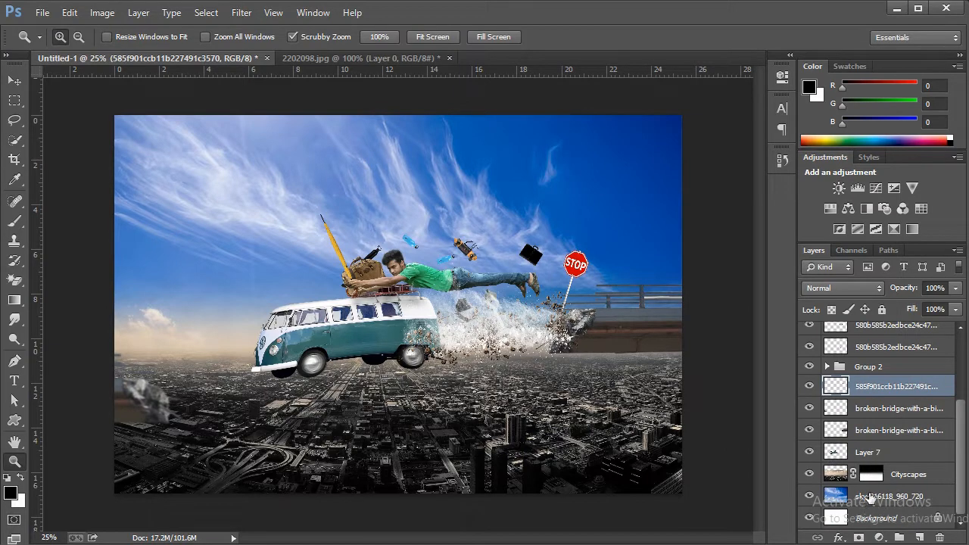
Add a new layer directly above the Cityscapes layer and name it Light.
{"action": "left_click", "coordinate": [320, 378]}
{"action": "right_click", "coordinate": [432, 303]}
{"action": "left_click", "coordinate": [469, 402]}
{"action": "left_click", "coordinate": [915, 453]}
{"action": "left_click", "coordinate": [894, 497]}
{"action": "left_click", "coordinate": [895, 466]}
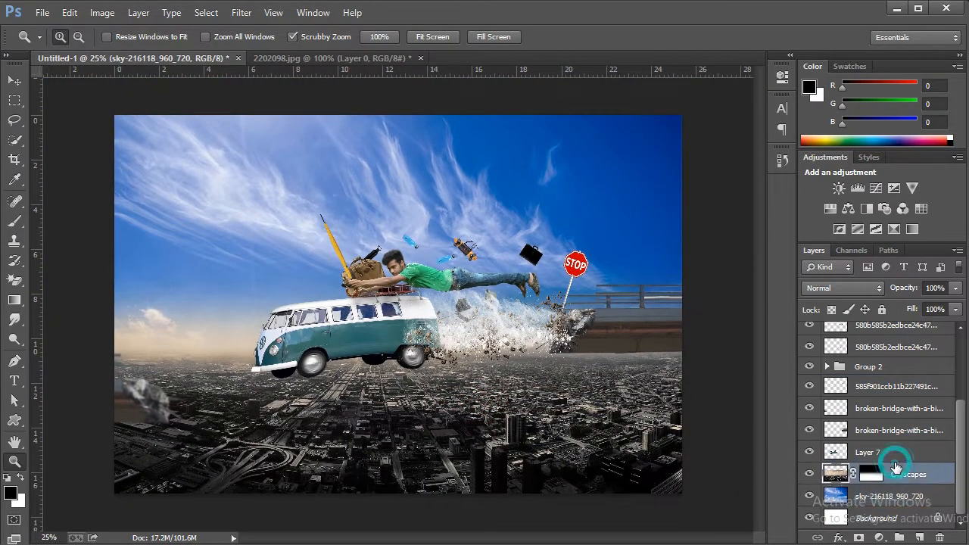
{"action": "left_click", "coordinate": [895, 469]}
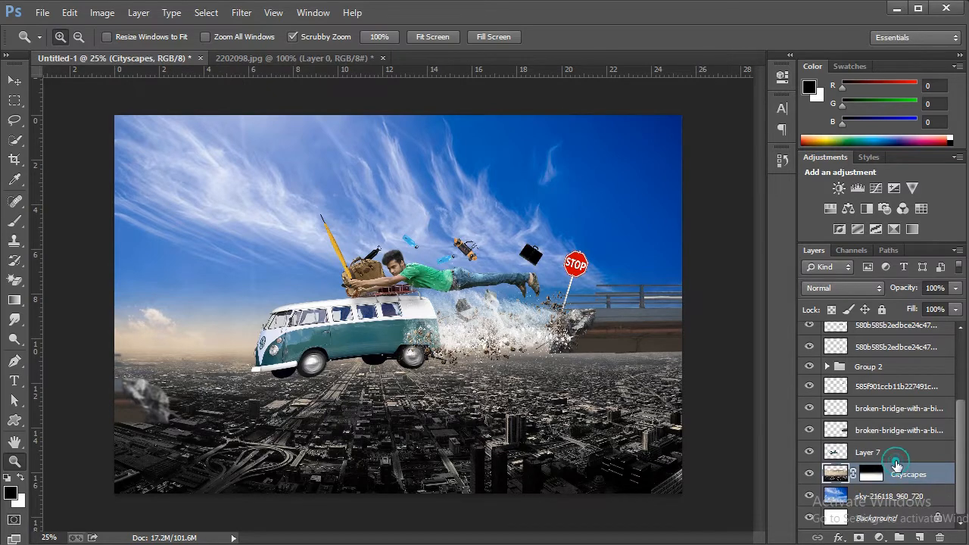
{"action": "left_click", "coordinate": [919, 536]}
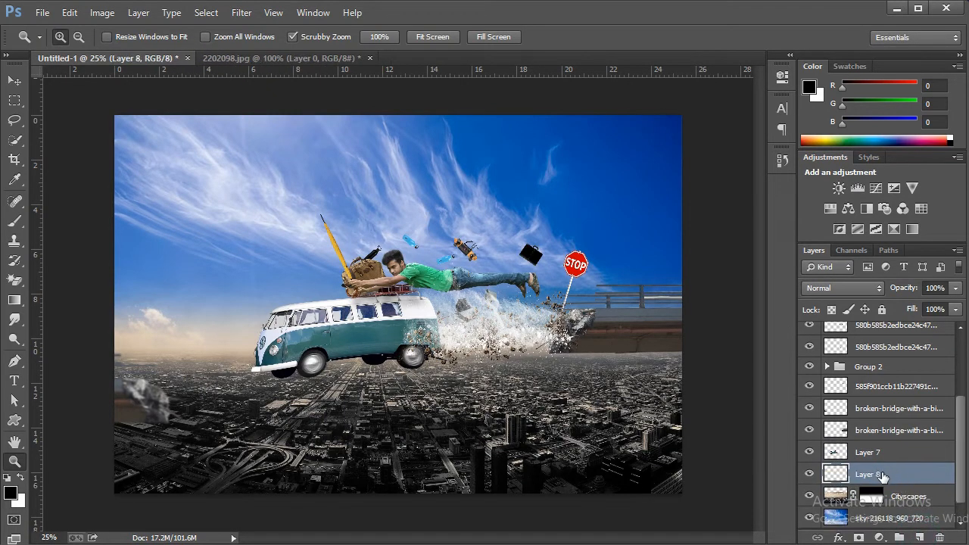
{"action": "double_click", "coordinate": [876, 476]}
{"action": "key", "text": "Return"}
Paint a soft white glow under the bus on the Light layer with a 900 px brush at 100% opacity.
{"action": "left_click", "coordinate": [14, 220]}
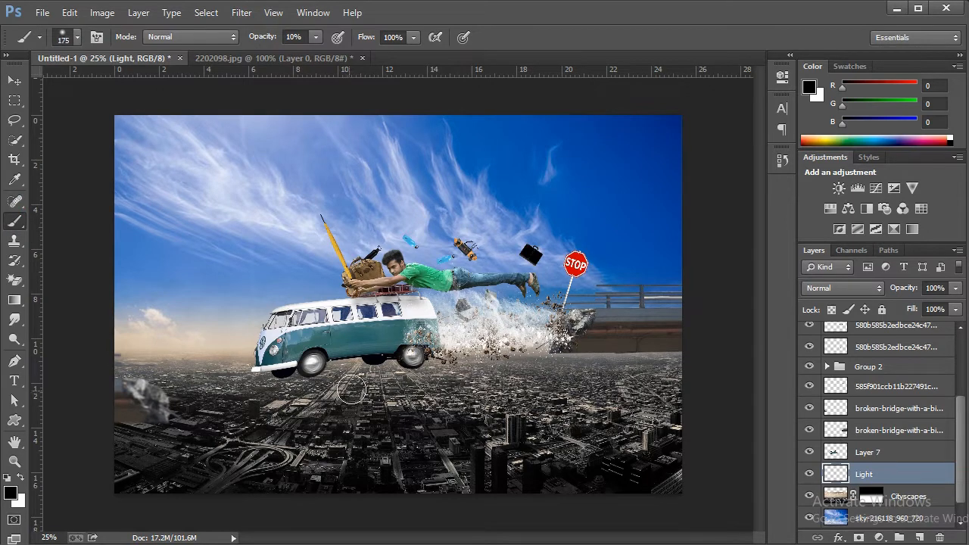
{"action": "key", "text": "bracketright"}
{"action": "key", "text": "bracketright"}
{"action": "key", "text": "bracketright"}
{"action": "key", "text": "bracketright"}
{"action": "key", "text": "bracketright"}
{"action": "key", "text": "bracketright"}
{"action": "key", "text": "bracketright"}
{"action": "key", "text": "bracketright"}
{"action": "key", "text": "bracketright"}
{"action": "left_click_drag", "start_coordinate": [279, 39], "coordinate": [486, 96]}
{"action": "right_click", "coordinate": [323, 381]}
{"action": "left_click", "coordinate": [448, 456]}
{"action": "left_click", "coordinate": [550, 26]}
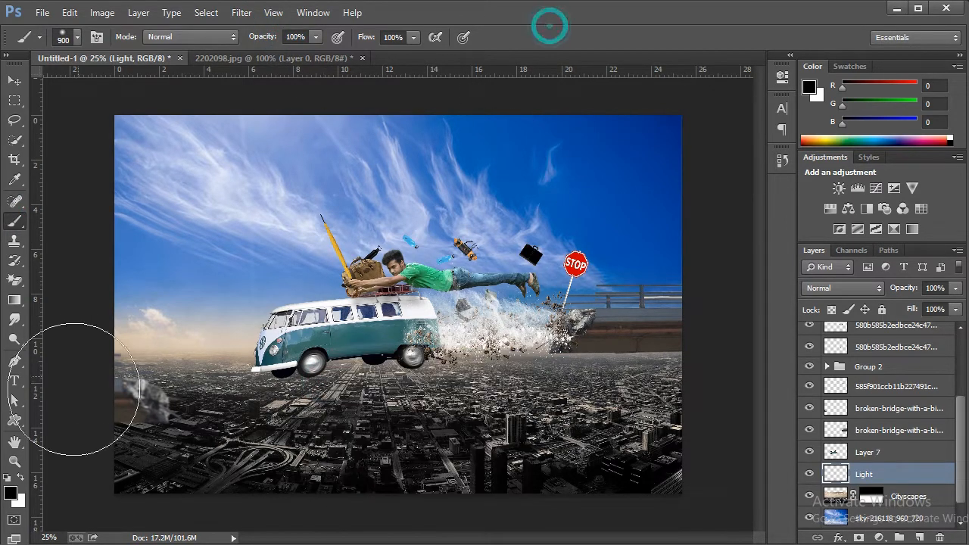
{"action": "left_click", "coordinate": [20, 477]}
{"action": "left_click", "coordinate": [371, 369]}
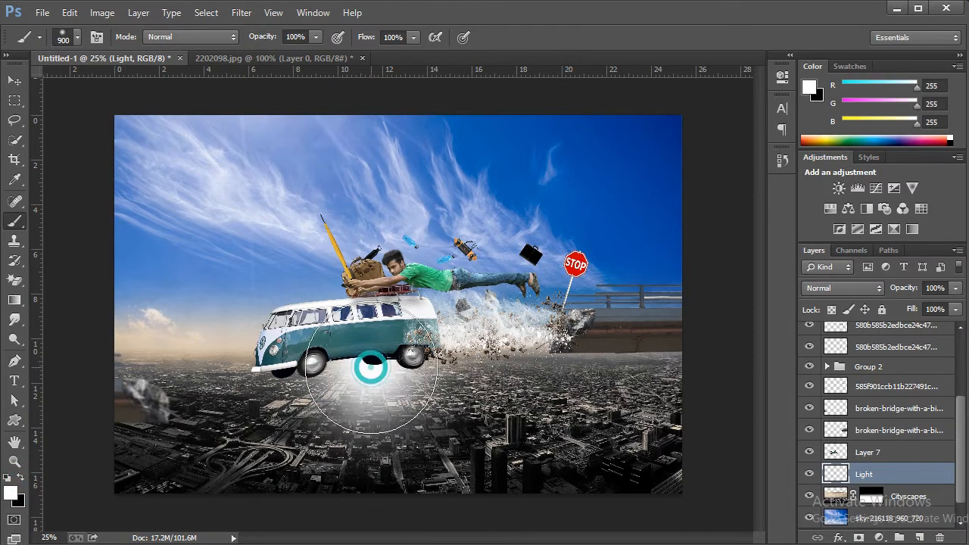
Set the Light layer's blend mode to Screen and enlarge the glow to about 145%.
{"action": "left_click", "coordinate": [839, 288]}
{"action": "left_click", "coordinate": [812, 139]}
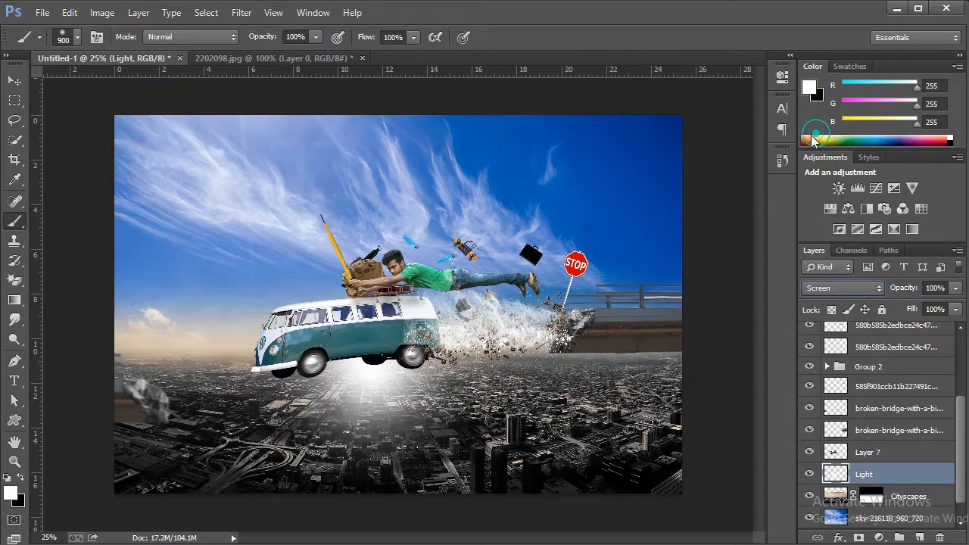
{"action": "left_click", "coordinate": [14, 80]}
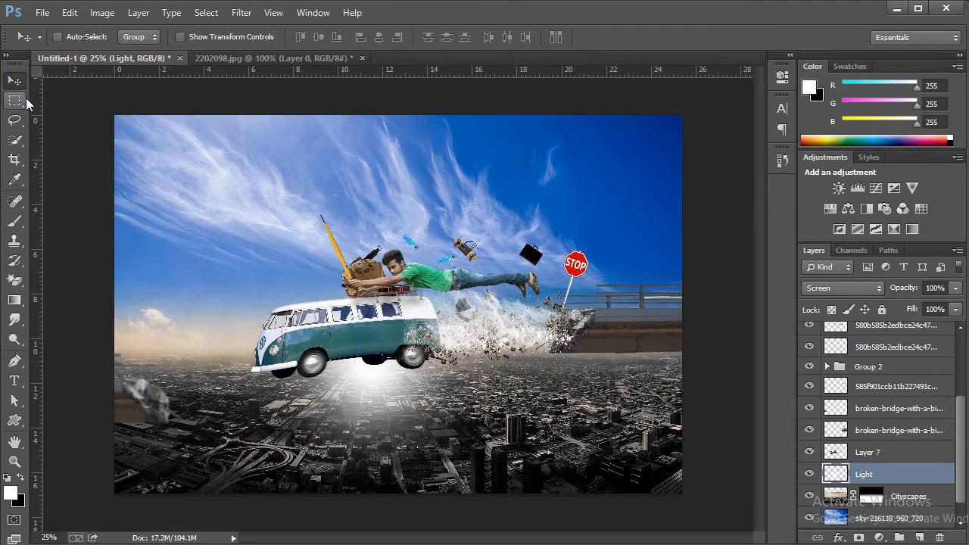
{"action": "key", "text": "ctrl+t"}
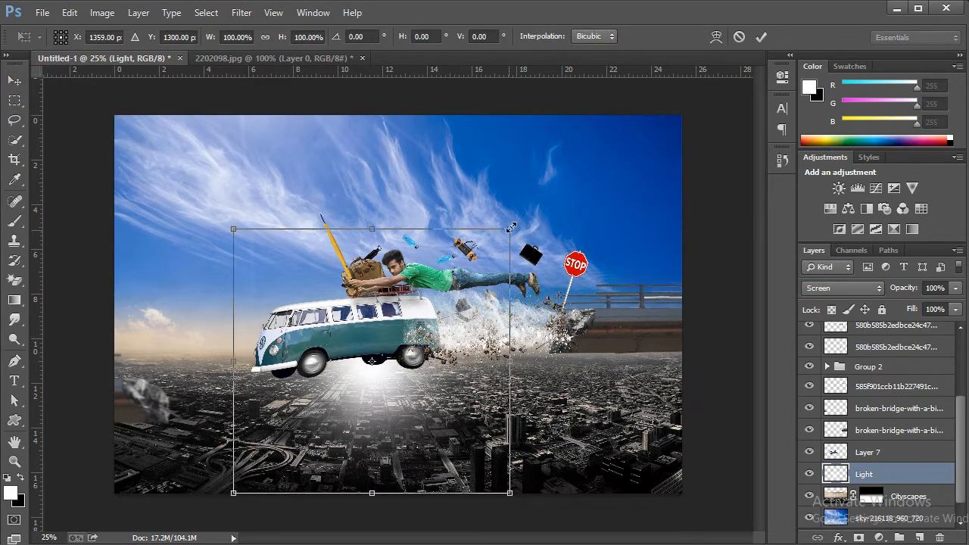
{"action": "left_click_drag", "start_coordinate": [512, 227], "coordinate": [598, 187]}
{"action": "left_click_drag", "start_coordinate": [515, 409], "coordinate": [532, 395]}
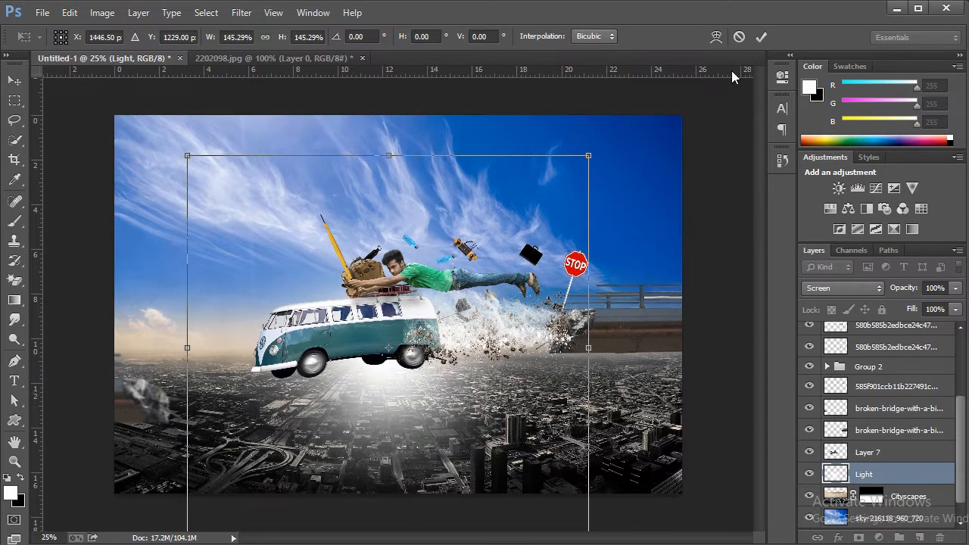
{"action": "left_click", "coordinate": [758, 37]}
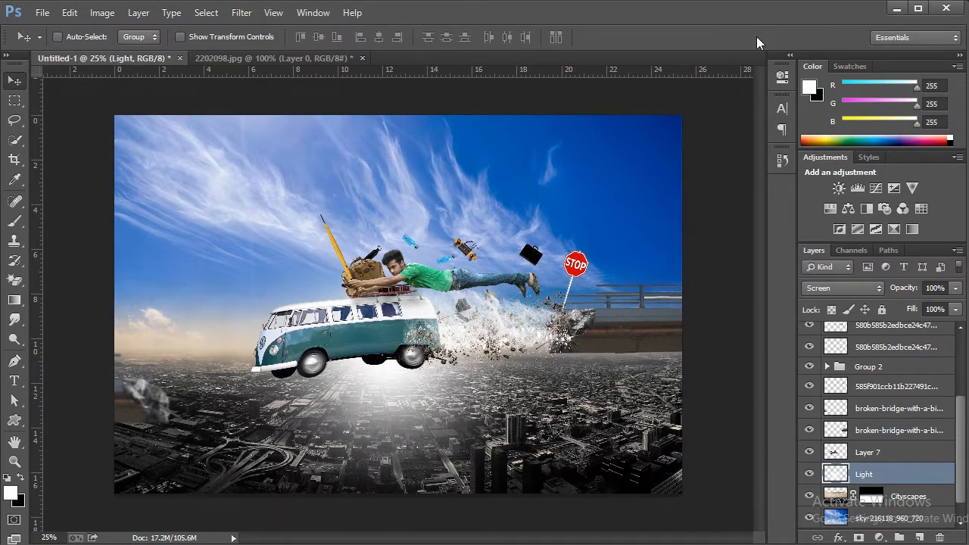
Add a new layer above Group 1 and make it a clipping mask on that group.
{"action": "left_click", "coordinate": [809, 367]}
{"action": "left_click", "coordinate": [809, 366]}
{"action": "scroll", "coordinate": [854, 371], "scroll_direction": "up", "scroll_amount": 5}
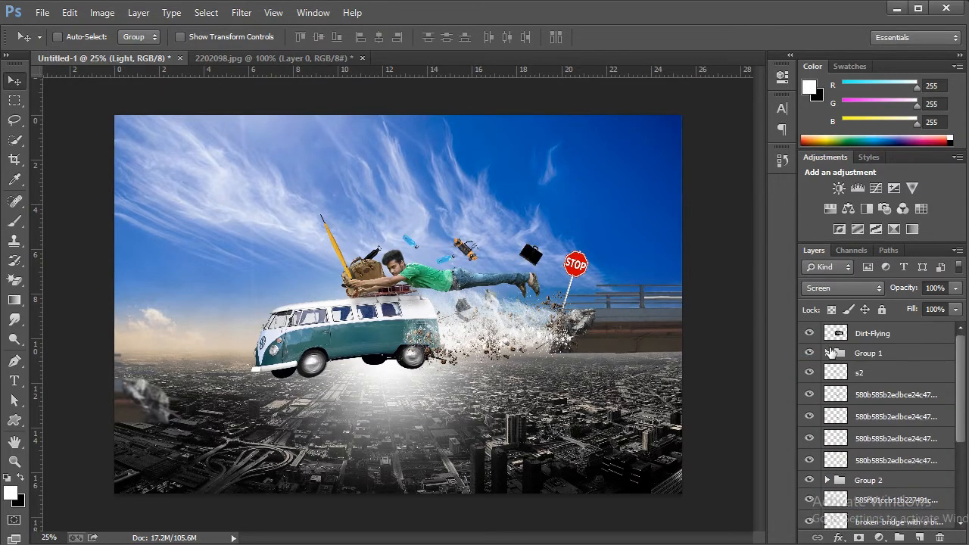
{"action": "left_click", "coordinate": [810, 354]}
{"action": "left_click", "coordinate": [881, 352]}
{"action": "left_click", "coordinate": [917, 538]}
{"action": "right_click", "coordinate": [905, 354]}
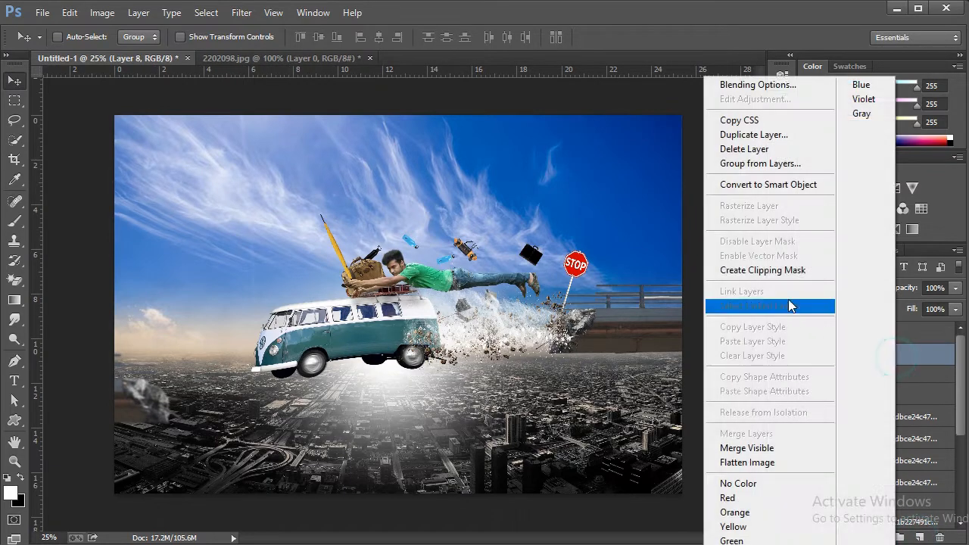
{"action": "left_click", "coordinate": [757, 271]}
Brush soft white highlights along the yellow umbrella on the clipped layer, using brush sizes of 80 to 150 px.
{"action": "double_click", "coordinate": [14, 462]}
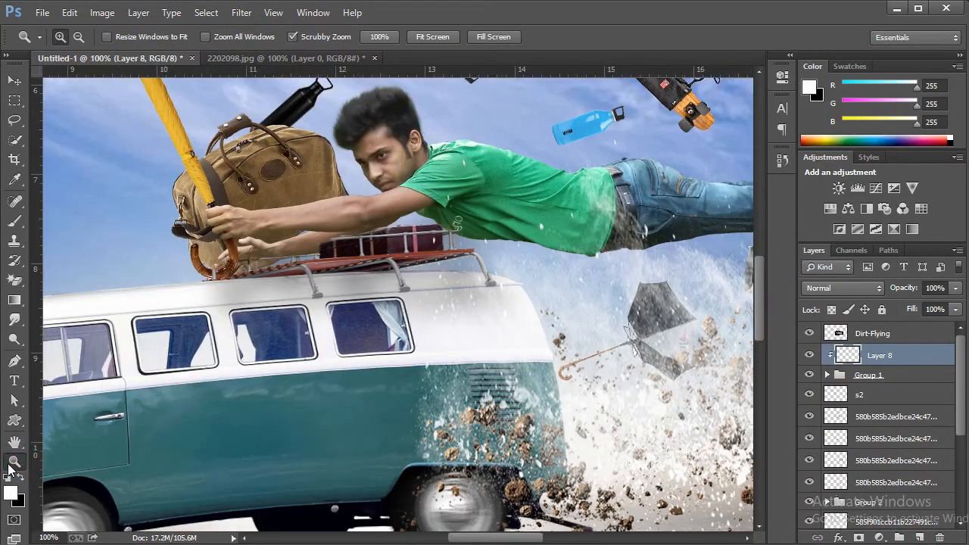
{"action": "right_click", "coordinate": [352, 209]}
{"action": "left_click", "coordinate": [369, 217]}
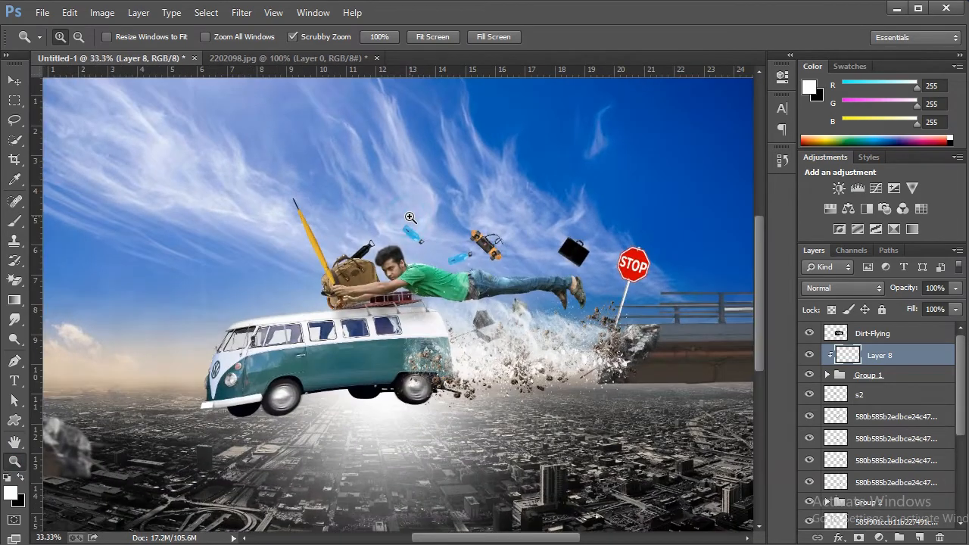
{"action": "right_click", "coordinate": [412, 219]}
{"action": "left_click", "coordinate": [432, 235]}
{"action": "left_click", "coordinate": [421, 221]}
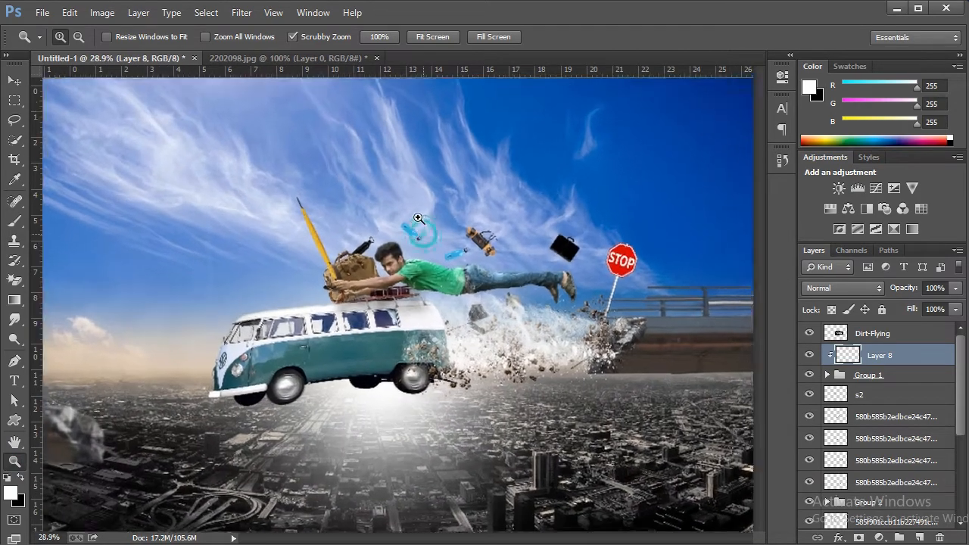
{"action": "right_click", "coordinate": [425, 224]}
{"action": "left_click", "coordinate": [478, 325]}
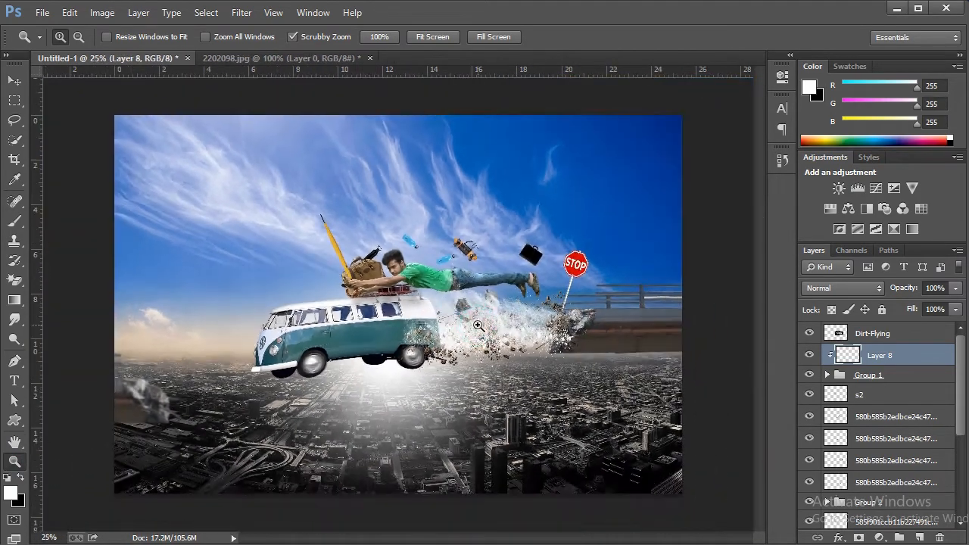
{"action": "left_click", "coordinate": [418, 216]}
{"action": "left_click", "coordinate": [417, 216]}
{"action": "left_click", "coordinate": [417, 212]}
{"action": "left_click", "coordinate": [417, 212]}
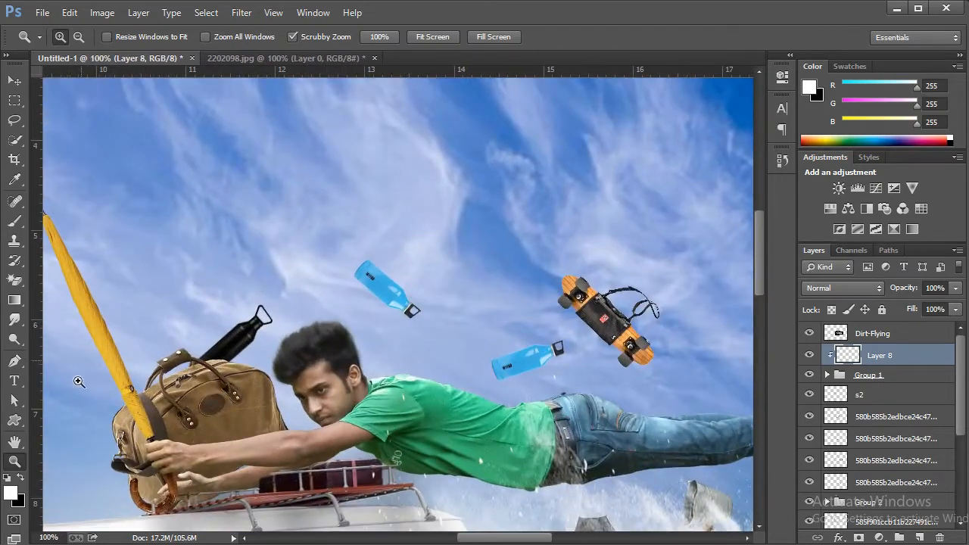
{"action": "left_click", "coordinate": [15, 226]}
{"action": "key", "text": "space"}
{"action": "left_click_drag", "start_coordinate": [234, 352], "coordinate": [289, 314]}
{"action": "key", "text": "bracketleft"}
{"action": "key", "text": "bracketleft"}
{"action": "key", "text": "bracketleft"}
{"action": "key", "text": "bracketleft"}
{"action": "key", "text": "bracketleft"}
{"action": "key", "text": "bracketleft"}
{"action": "key", "text": "bracketleft"}
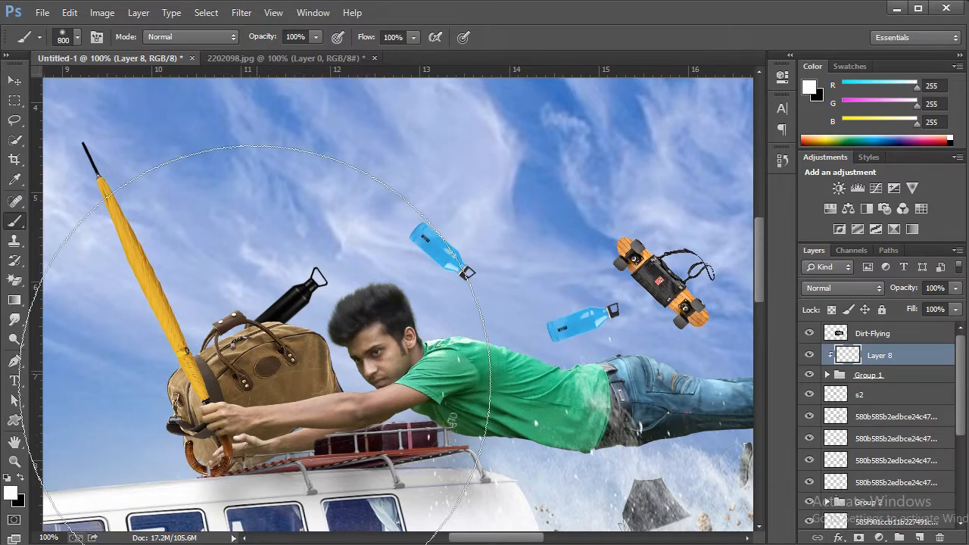
{"action": "key", "text": "bracketleft"}
{"action": "key", "text": "bracketleft"}
{"action": "key", "text": "bracketleft"}
{"action": "key", "text": "bracketleft"}
{"action": "key", "text": "bracketleft"}
{"action": "key", "text": "bracketleft"}
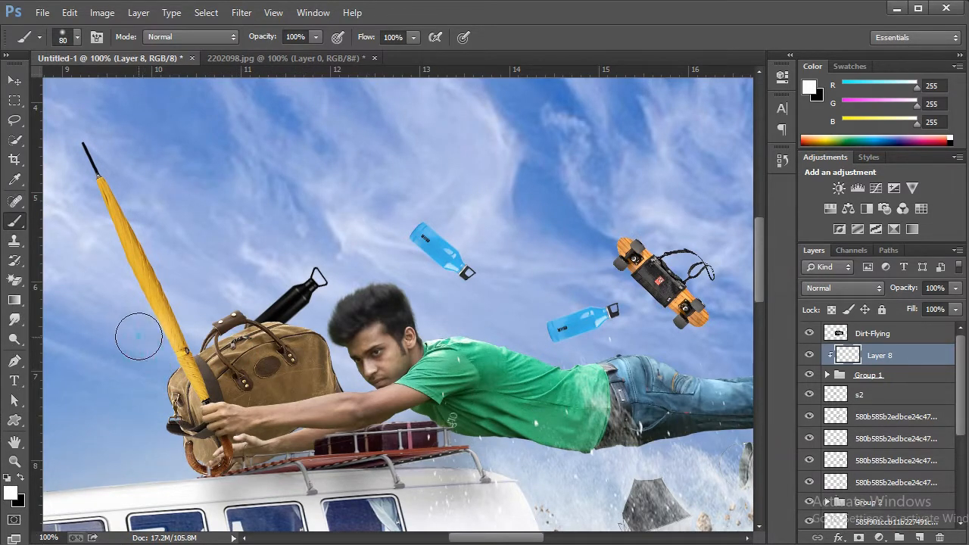
{"action": "key", "text": "bracketright"}
{"action": "key", "text": "bracketright"}
{"action": "key", "text": "bracketright"}
{"action": "key", "text": "bracketright"}
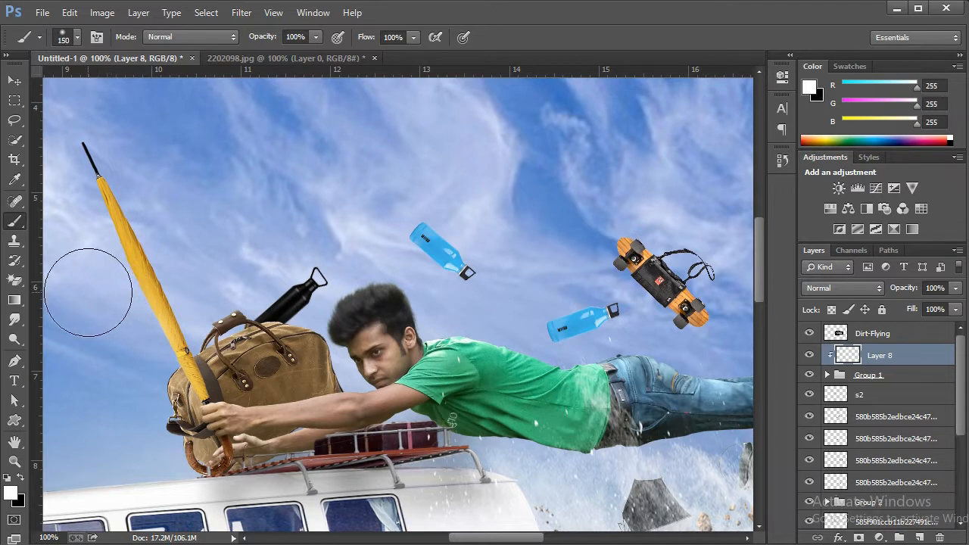
{"action": "left_click", "coordinate": [55, 212]}
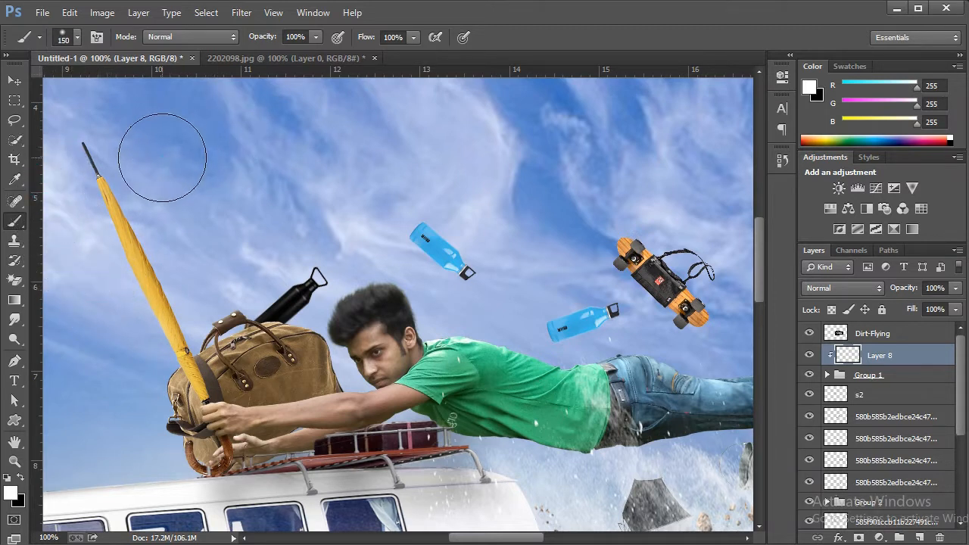
Brush white rim highlights along the man's body and legs with an 80 to 125 px brush.
{"action": "key", "text": "bracketleft"}
{"action": "key", "text": "bracketleft"}
{"action": "key", "text": "bracketleft"}
{"action": "key", "text": "bracketleft"}
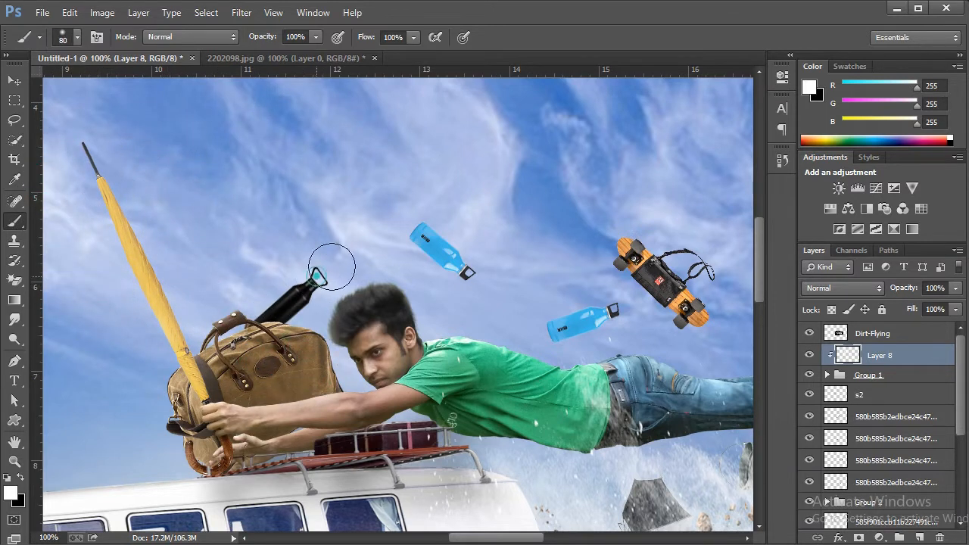
{"action": "key", "text": "bracketright"}
{"action": "key", "text": "bracketright"}
{"action": "key", "text": "bracketright"}
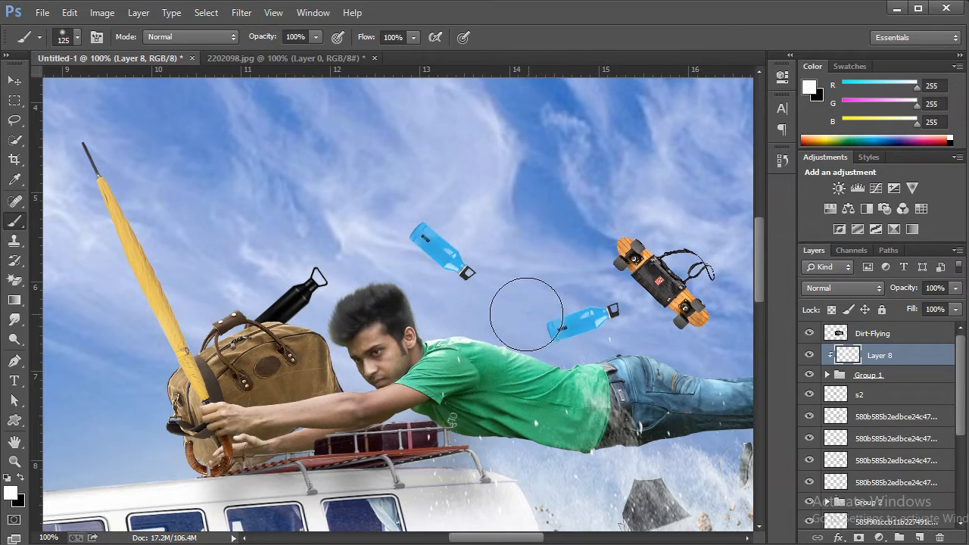
{"action": "left_click_drag", "start_coordinate": [580, 316], "coordinate": [432, 331]}
{"action": "left_click_drag", "start_coordinate": [560, 349], "coordinate": [606, 350]}
{"action": "mouse_move", "coordinate": [609, 350]}
{"action": "left_mouse_down"}
{"action": "mouse_move", "coordinate": [515, 341]}
{"action": "mouse_move", "coordinate": [591, 340]}
{"action": "mouse_move", "coordinate": [714, 364]}
{"action": "mouse_move", "coordinate": [652, 356]}
{"action": "left_mouse_up"}
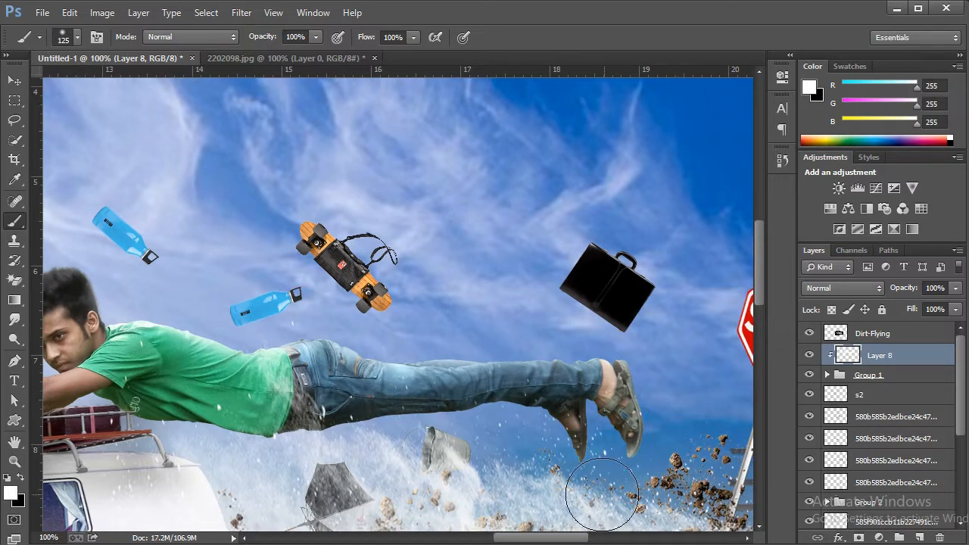
{"action": "left_click_drag", "start_coordinate": [359, 461], "coordinate": [515, 414]}
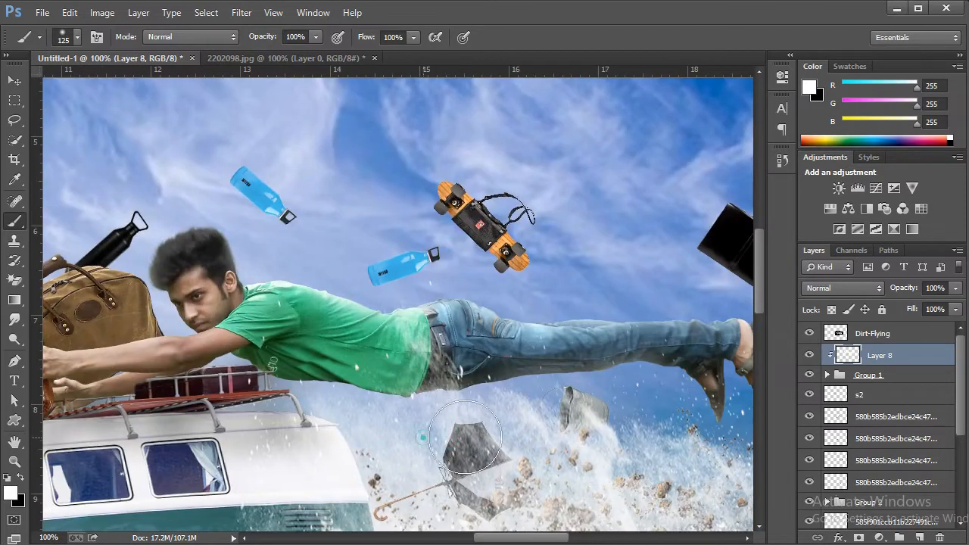
{"action": "scroll", "coordinate": [173, 430], "scroll_direction": "left", "scroll_amount": 3}
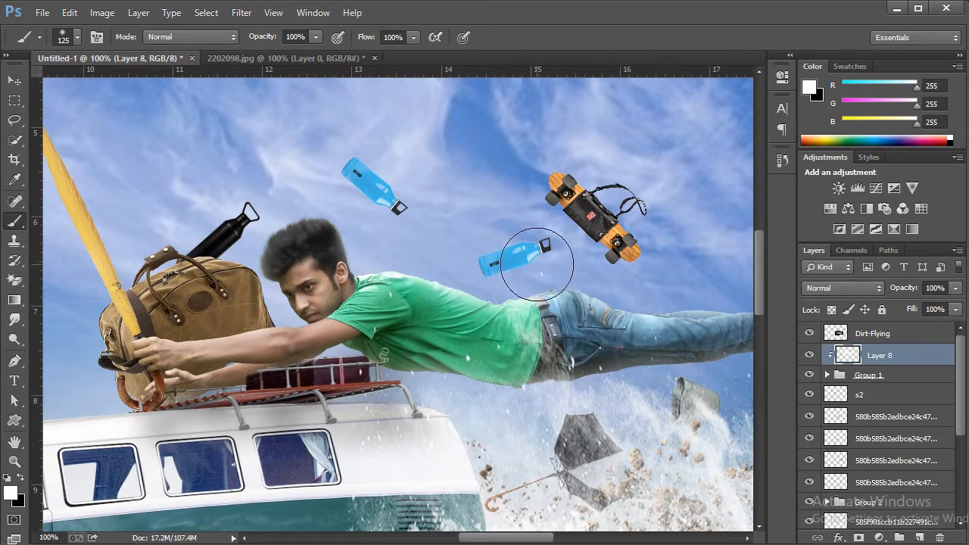
{"action": "left_click", "coordinate": [544, 448]}
Set the clipped highlight layer's blend mode to Screen and compare the image with the layer hidden and shown.
{"action": "left_click", "coordinate": [840, 288]}
{"action": "left_click", "coordinate": [822, 121]}
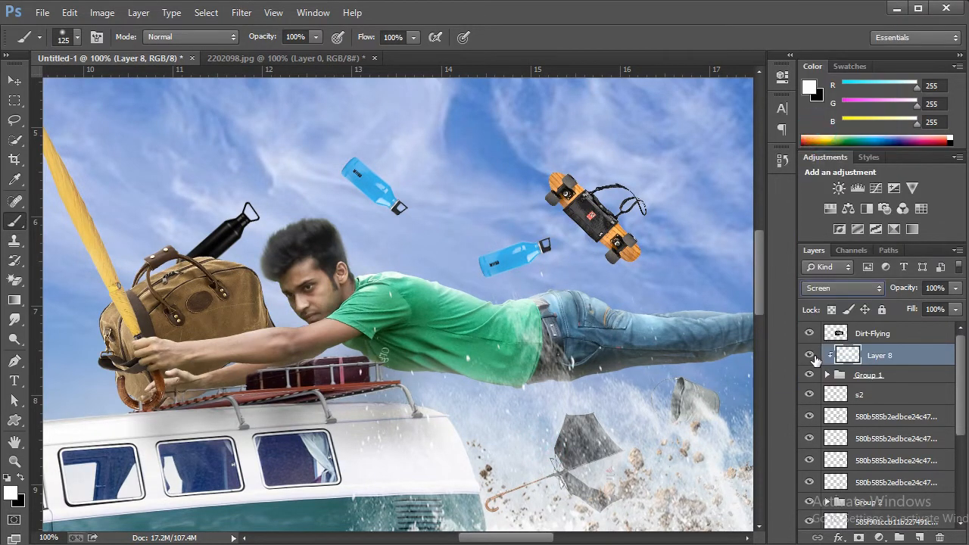
{"action": "left_click", "coordinate": [809, 354]}
{"action": "left_click", "coordinate": [809, 354]}
{"action": "key", "text": "z"}
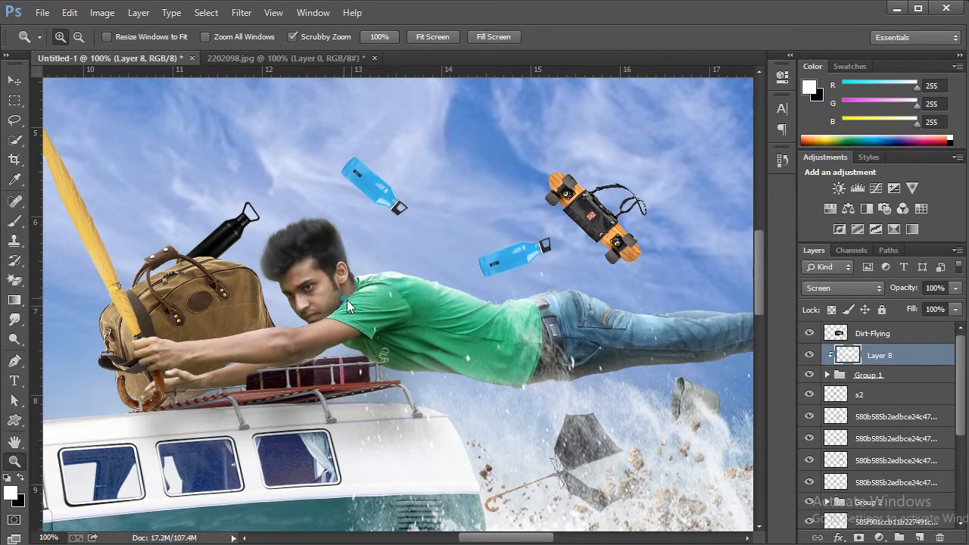
{"action": "left_click_drag", "start_coordinate": [347, 303], "coordinate": [342, 348]}
Add a new layer above Group 2, clip it to that group and ready the Brush tool.
{"action": "scroll", "coordinate": [868, 421], "scroll_direction": "down", "scroll_amount": 2}
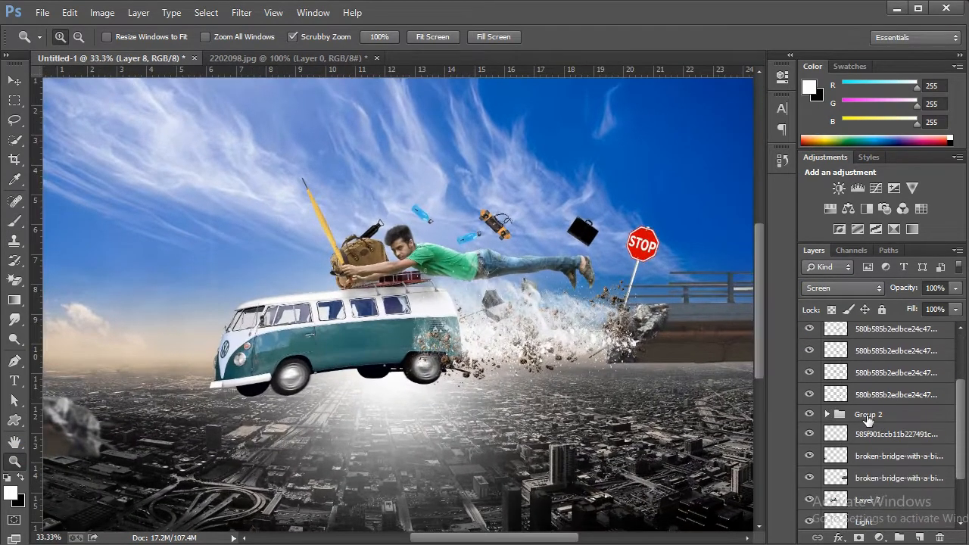
{"action": "scroll", "coordinate": [868, 421], "scroll_direction": "down", "scroll_amount": 3}
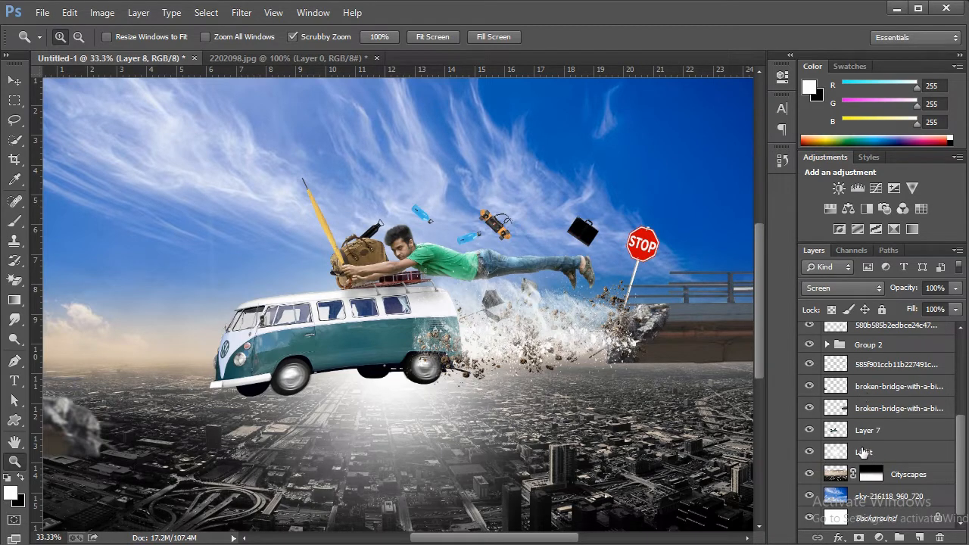
{"action": "left_click", "coordinate": [870, 343]}
{"action": "left_click", "coordinate": [808, 345]}
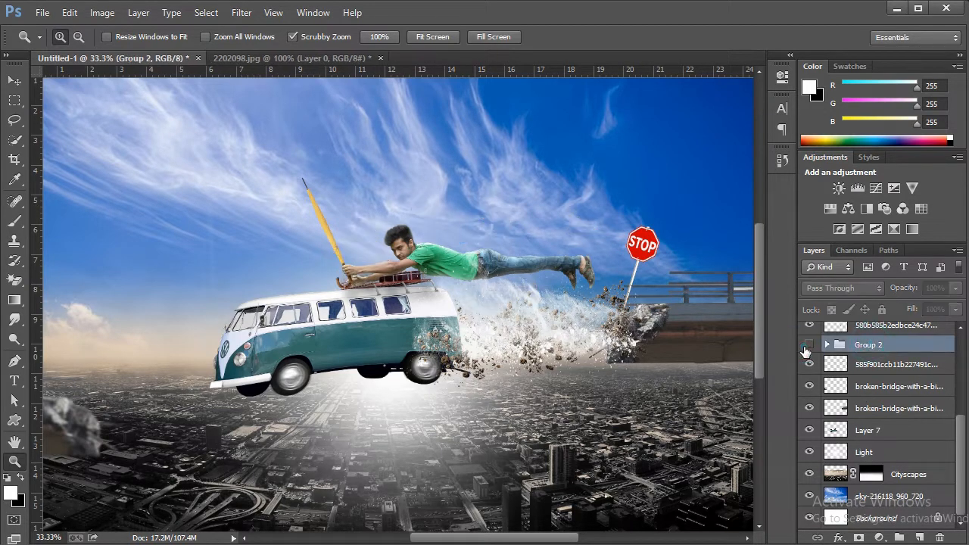
{"action": "left_click", "coordinate": [808, 345]}
{"action": "left_click", "coordinate": [918, 537]}
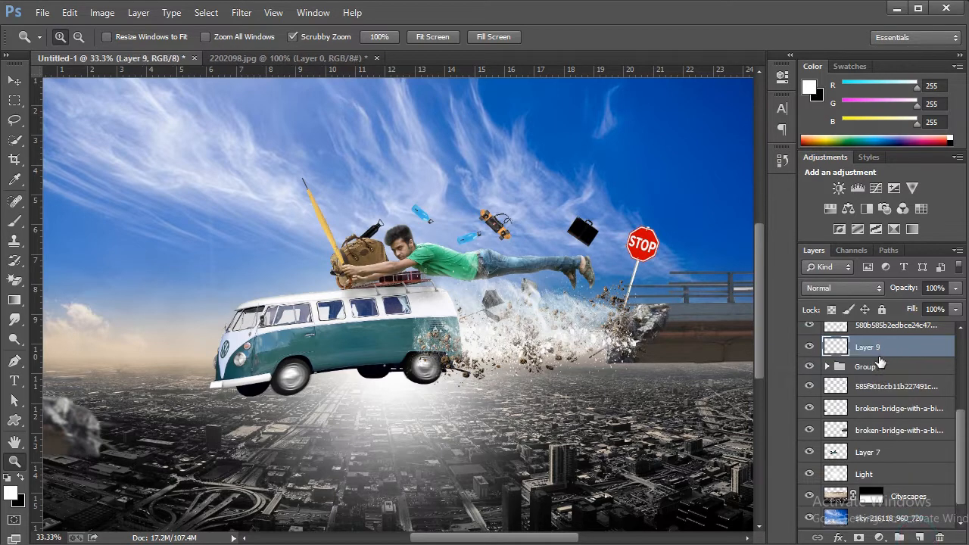
{"action": "right_click", "coordinate": [876, 352]}
{"action": "left_click", "coordinate": [739, 270]}
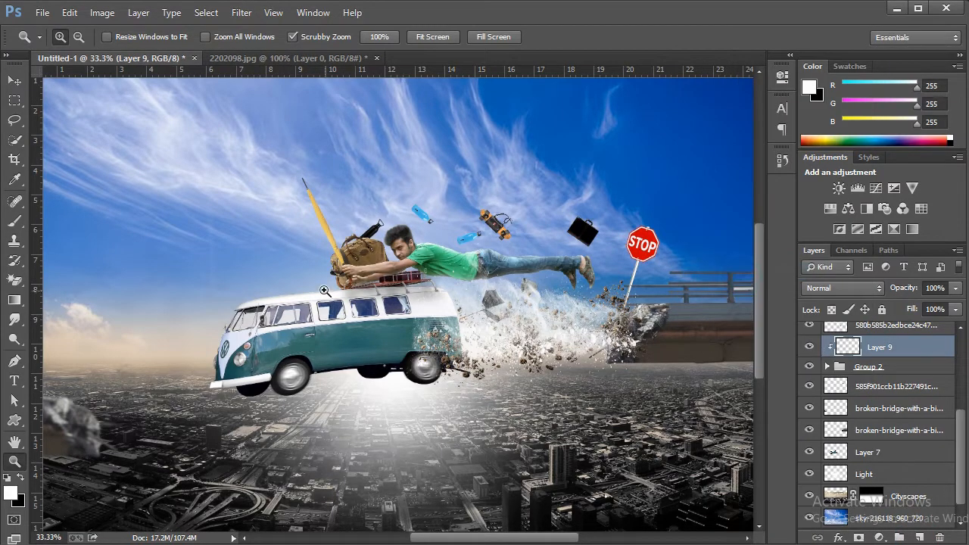
{"action": "left_click", "coordinate": [14, 221]}
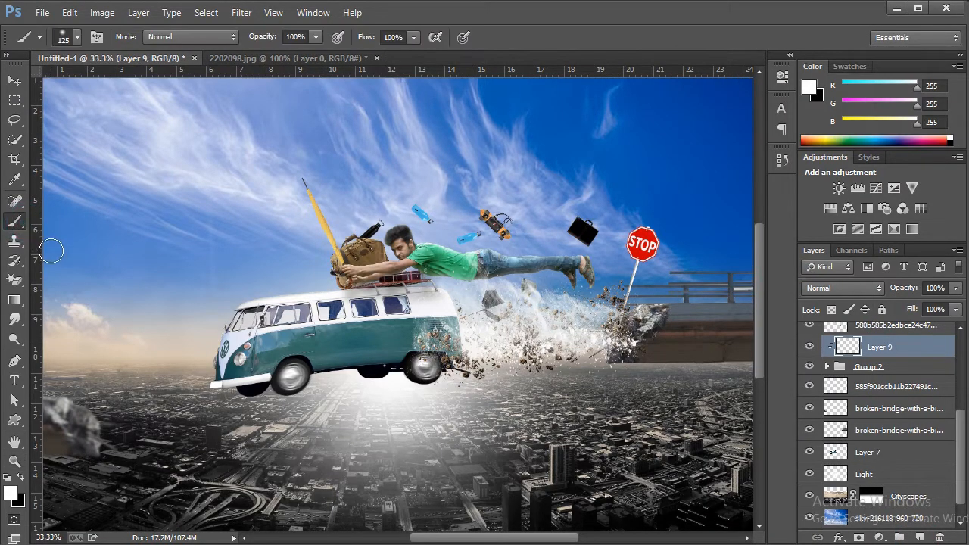
Brush soft white highlights over the luggage and along the tops of the flying objects with a 300 px brush.
{"action": "left_click", "coordinate": [294, 267]}
{"action": "left_click", "coordinate": [337, 206]}
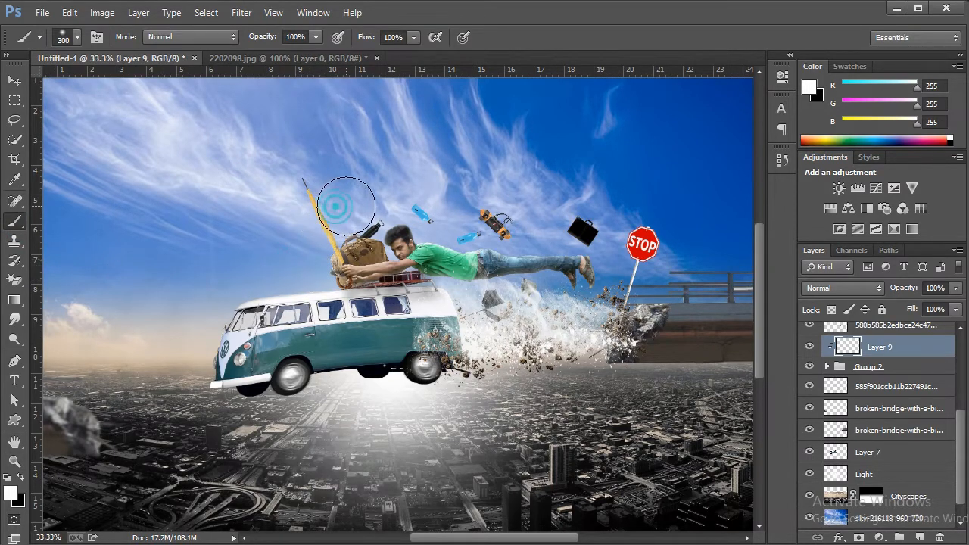
{"action": "mouse_move", "coordinate": [362, 195]}
{"action": "left_mouse_down"}
{"action": "mouse_move", "coordinate": [437, 175]}
{"action": "mouse_move", "coordinate": [560, 185]}
{"action": "mouse_move", "coordinate": [549, 195]}
{"action": "mouse_move", "coordinate": [620, 181]}
{"action": "left_mouse_up"}
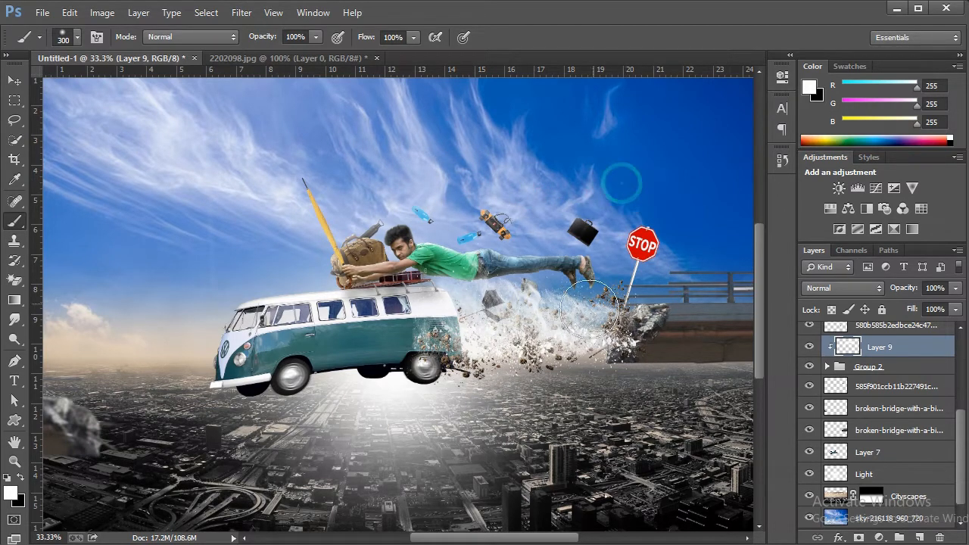
Set Layer 9's blend mode to Screen and compare the image with the layer hidden and shown.
{"action": "left_click", "coordinate": [858, 288]}
{"action": "left_click", "coordinate": [833, 123]}
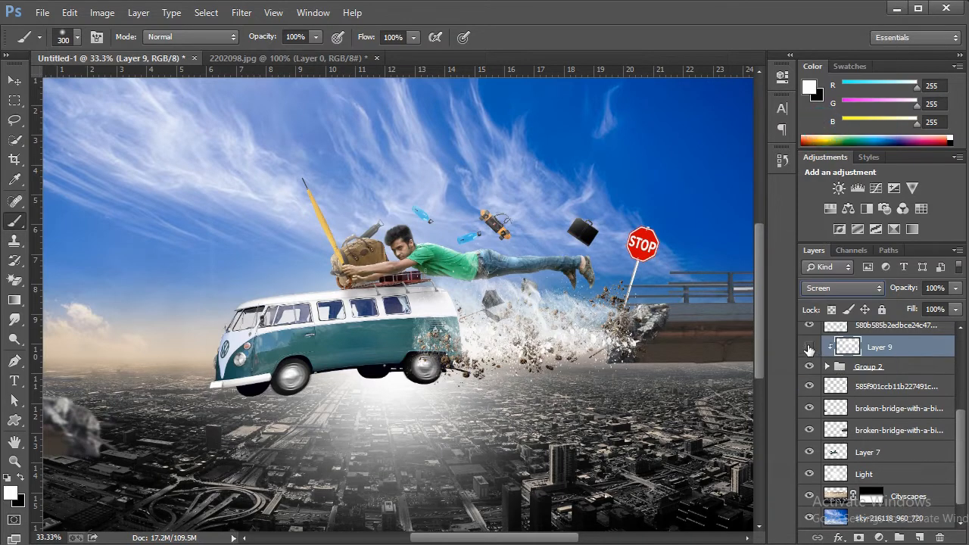
{"action": "left_click", "coordinate": [808, 347]}
{"action": "left_click", "coordinate": [808, 347]}
Identify the bus layer by toggling its visibility, add a new layer above it and clip it to the bus.
{"action": "scroll", "coordinate": [908, 441], "scroll_direction": "down", "scroll_amount": 1}
{"action": "left_click", "coordinate": [835, 437]}
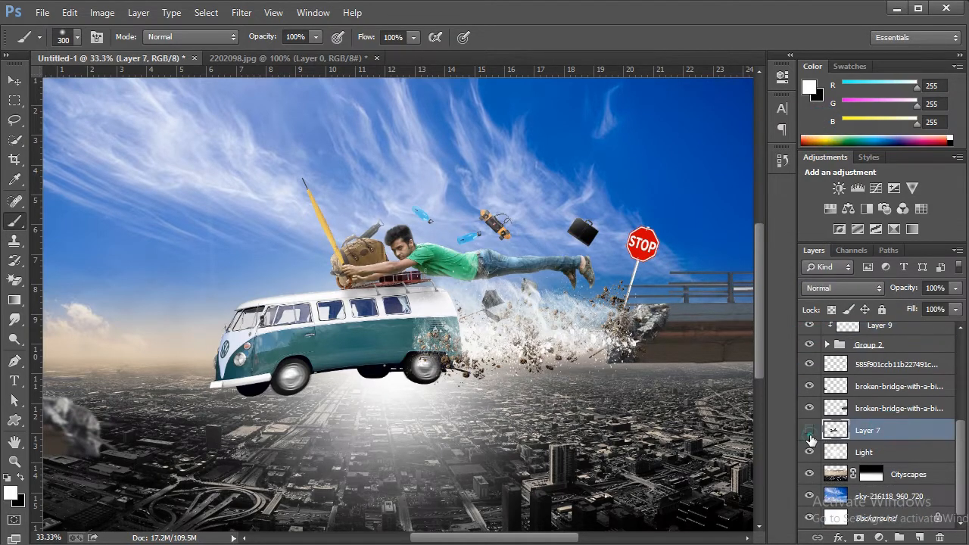
{"action": "left_click", "coordinate": [810, 430]}
{"action": "left_click", "coordinate": [809, 430]}
{"action": "left_click", "coordinate": [810, 430]}
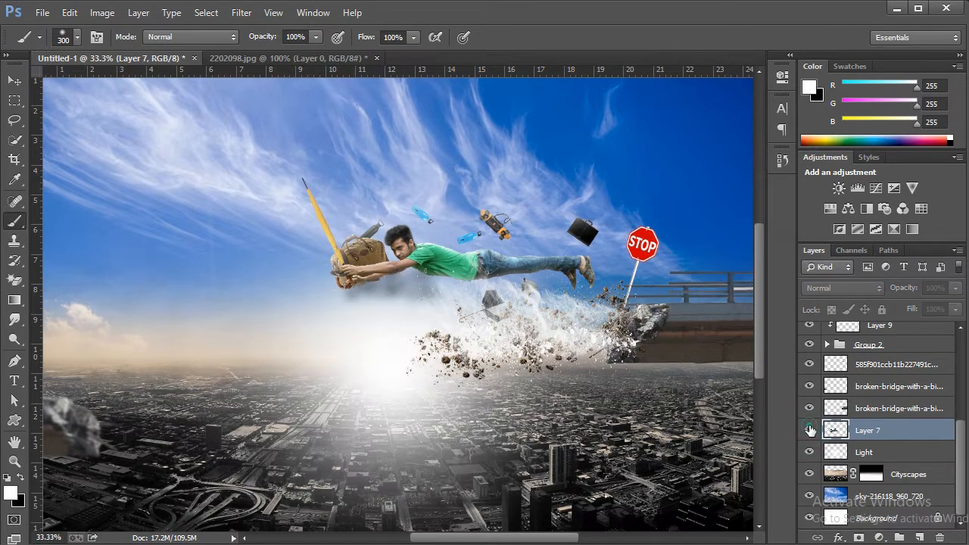
{"action": "left_click", "coordinate": [810, 430]}
{"action": "left_click", "coordinate": [916, 535]}
{"action": "right_click", "coordinate": [882, 430]}
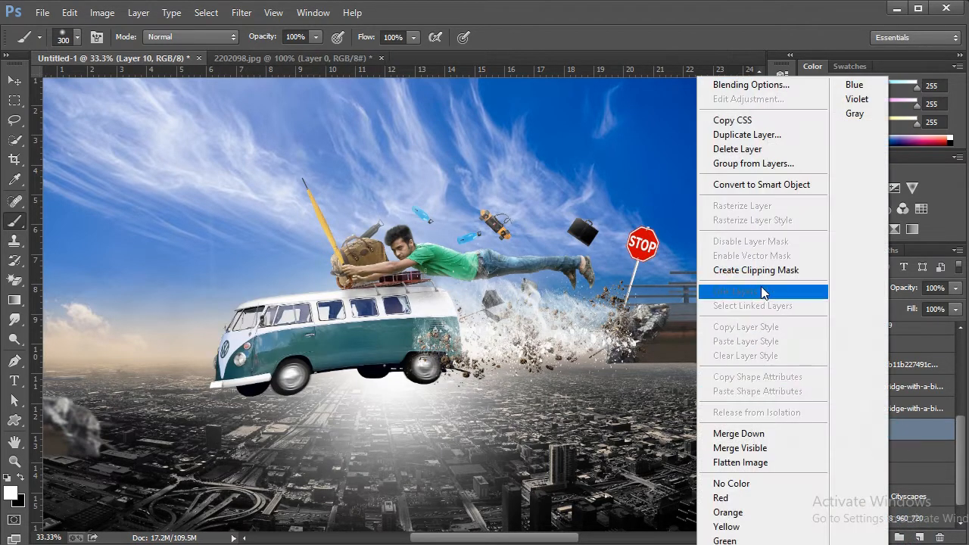
{"action": "left_click", "coordinate": [757, 271]}
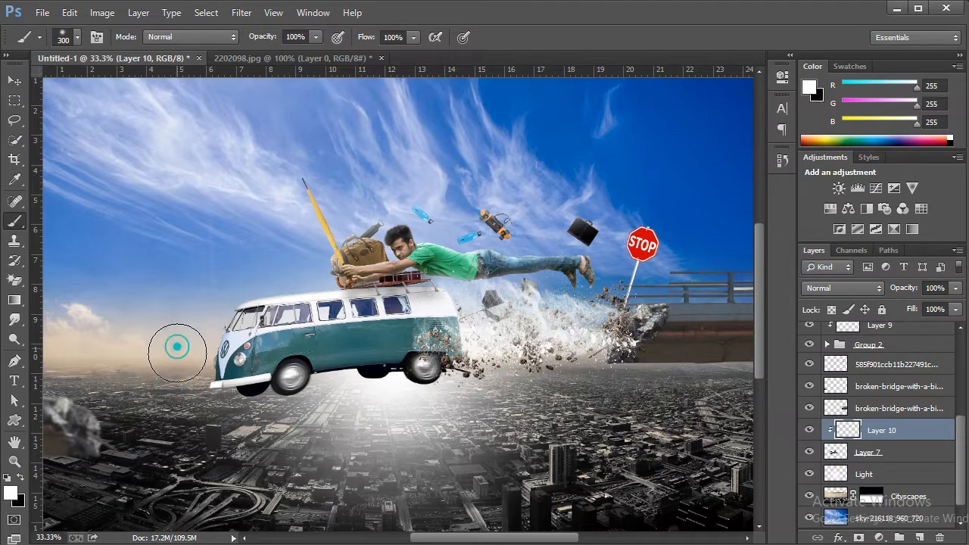
Brush soft white highlights along the bus's front and underside with a 300 px brush, and set the clipped layer to Screen.
{"action": "left_click_drag", "start_coordinate": [202, 299], "coordinate": [276, 261]}
{"action": "mouse_move", "coordinate": [270, 422]}
{"action": "left_mouse_down"}
{"action": "mouse_move", "coordinate": [240, 429]}
{"action": "mouse_move", "coordinate": [320, 428]}
{"action": "mouse_move", "coordinate": [333, 401]}
{"action": "left_mouse_up"}
{"action": "left_click_drag", "start_coordinate": [407, 417], "coordinate": [488, 401]}
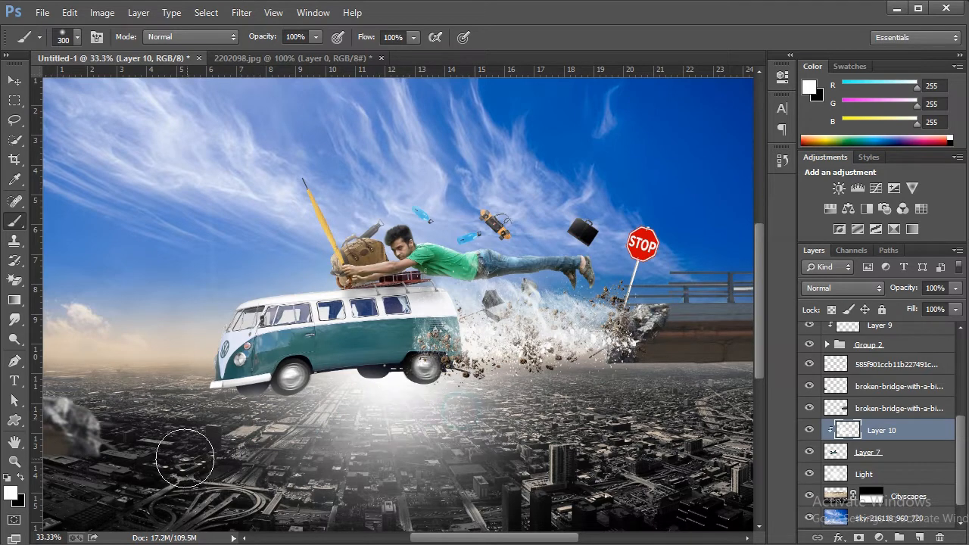
{"action": "left_click", "coordinate": [841, 288]}
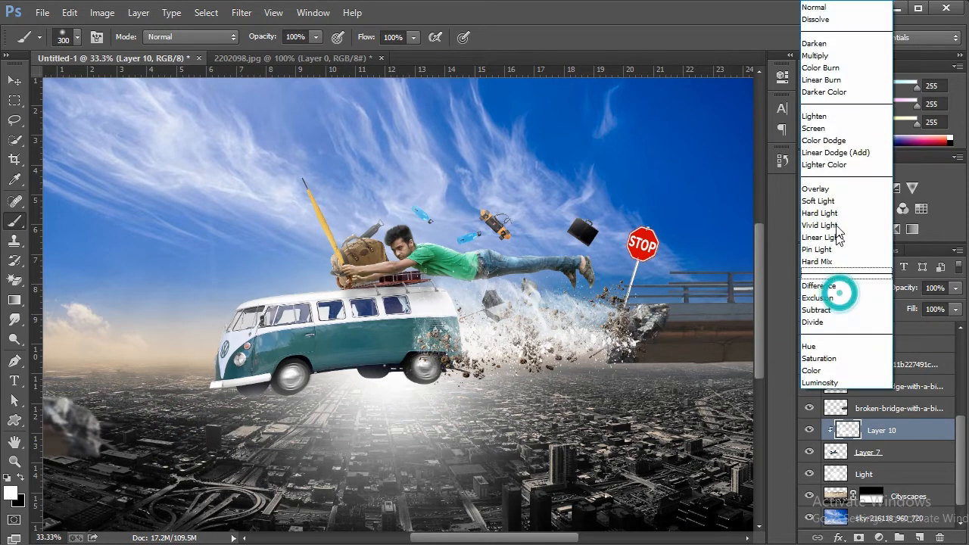
{"action": "left_click", "coordinate": [825, 132]}
Add a Color Lookup adjustment layer above the Dirt-Flying layer at the top of the stack.
{"action": "left_click", "coordinate": [14, 461]}
{"action": "right_click", "coordinate": [355, 294]}
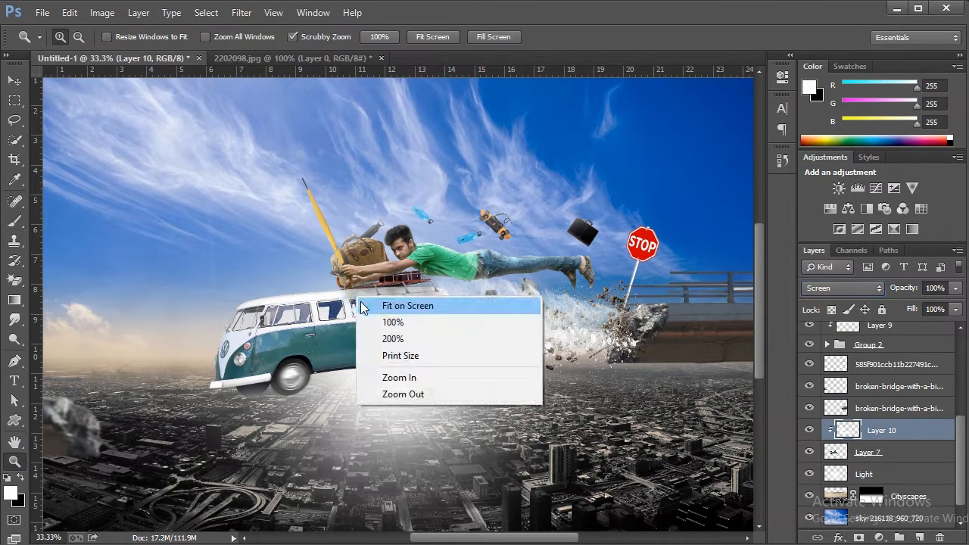
{"action": "left_click", "coordinate": [366, 306]}
{"action": "left_click", "coordinate": [524, 321]}
{"action": "right_click", "coordinate": [524, 322]}
{"action": "left_click", "coordinate": [588, 420]}
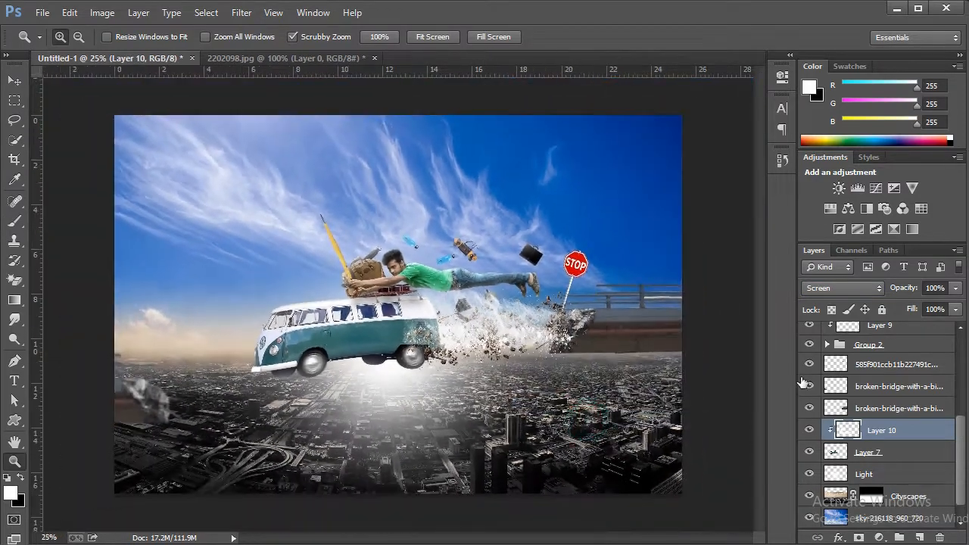
{"action": "scroll", "coordinate": [906, 373], "scroll_direction": "up", "scroll_amount": 5}
{"action": "scroll", "coordinate": [906, 372], "scroll_direction": "up", "scroll_amount": 1}
{"action": "left_click", "coordinate": [882, 334]}
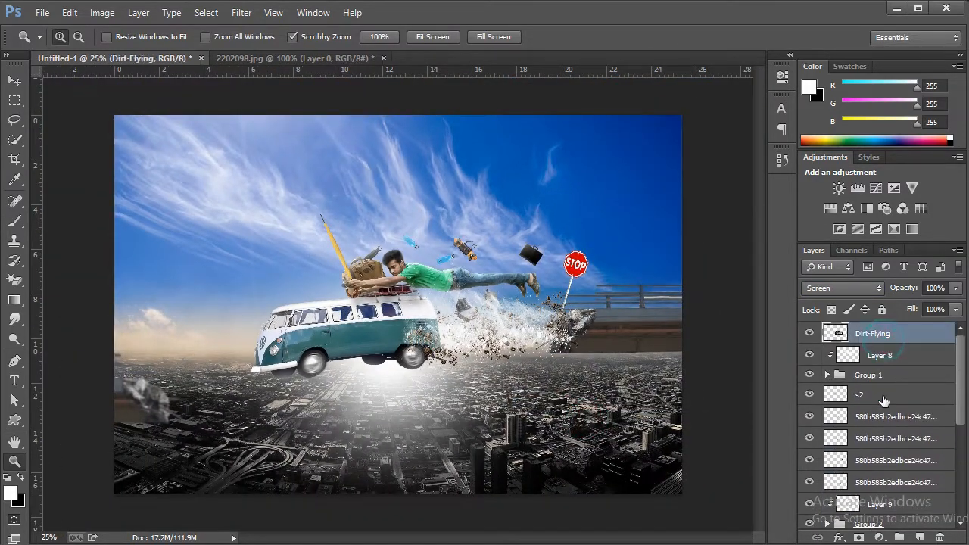
{"action": "left_click", "coordinate": [880, 537]}
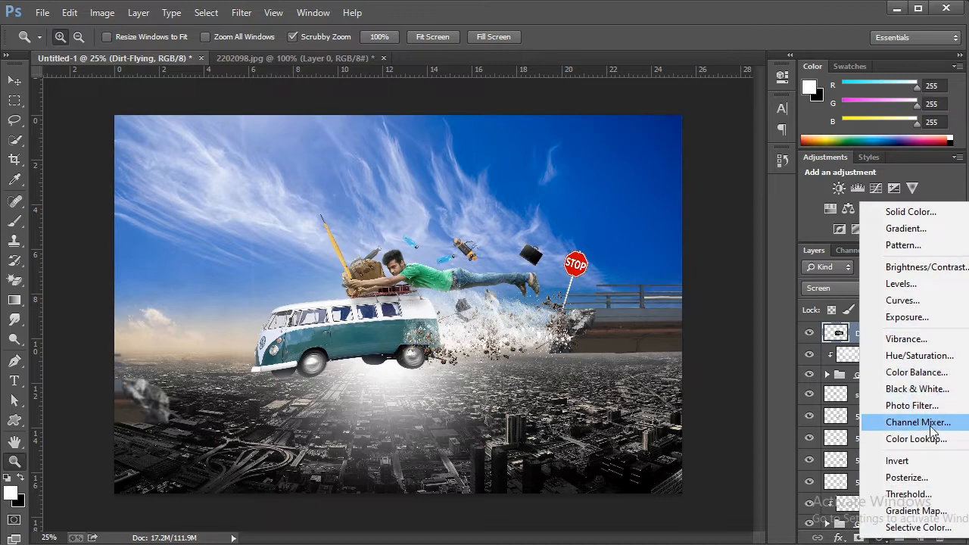
{"action": "left_click", "coordinate": [897, 435]}
Try the EdgyAmber.3DL lookup, choose DropBlues.3DL as the 3DLUT file instead and close the adjustment's properties.
{"action": "left_click", "coordinate": [676, 113]}
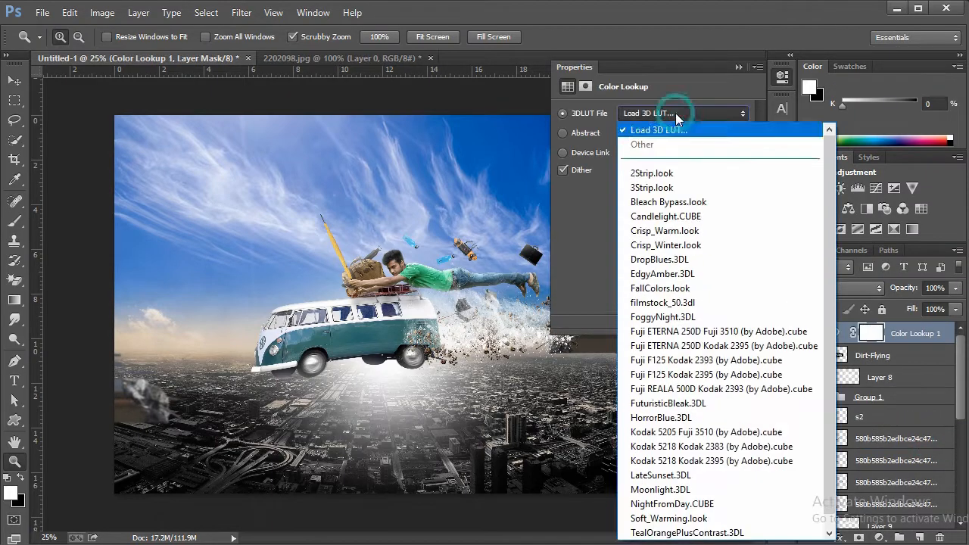
{"action": "left_click", "coordinate": [683, 274]}
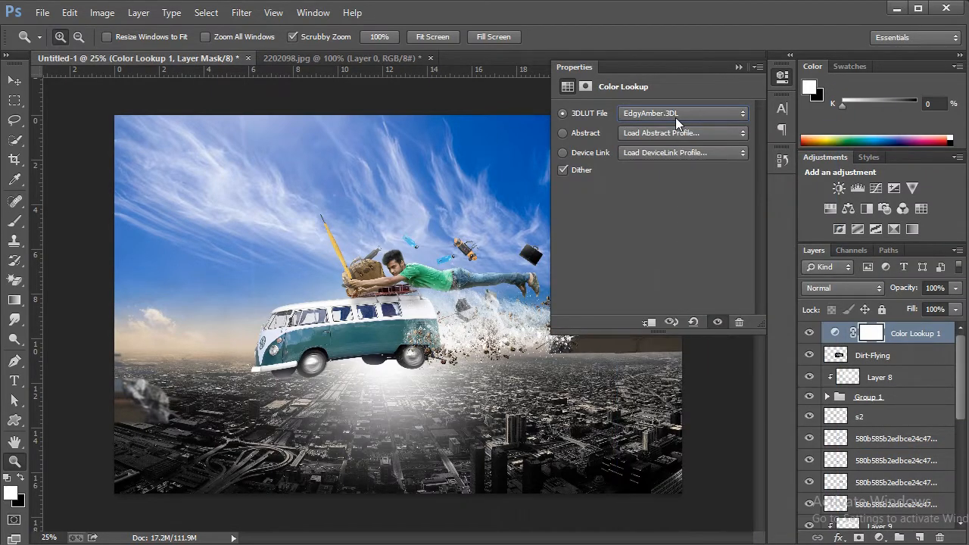
{"action": "left_click", "coordinate": [675, 113]}
{"action": "left_click", "coordinate": [678, 246]}
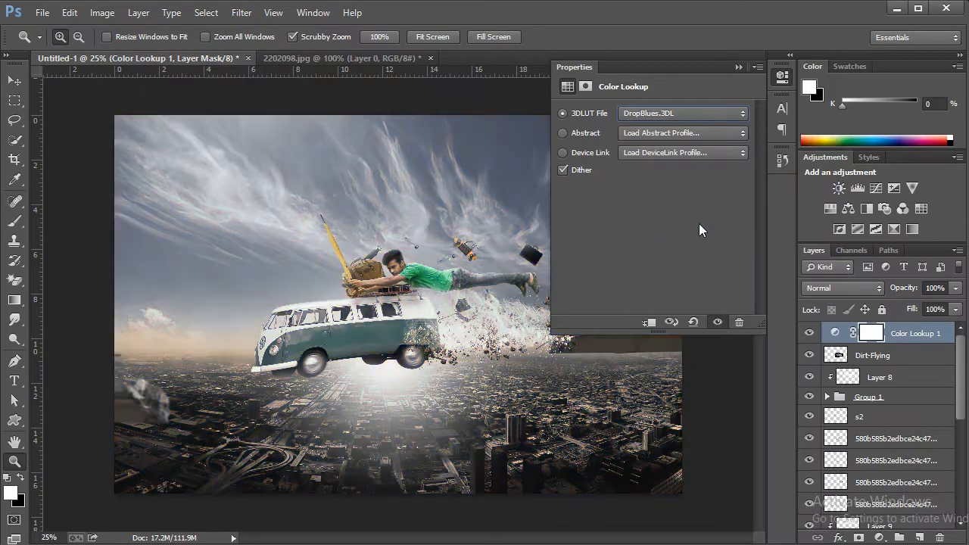
{"action": "left_click", "coordinate": [781, 75]}
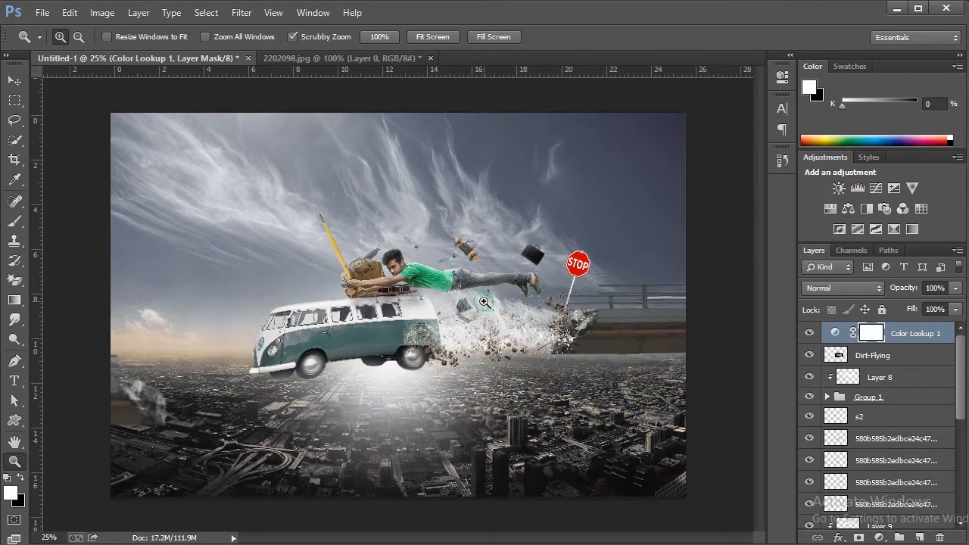
Lower the Color Lookup layer's opacity to 71% and compare the image with the layer hidden and shown.
{"action": "left_click", "coordinate": [484, 302]}
{"action": "right_click", "coordinate": [462, 215]}
{"action": "left_click", "coordinate": [499, 327]}
{"action": "left_click_drag", "start_coordinate": [905, 290], "coordinate": [888, 294]}
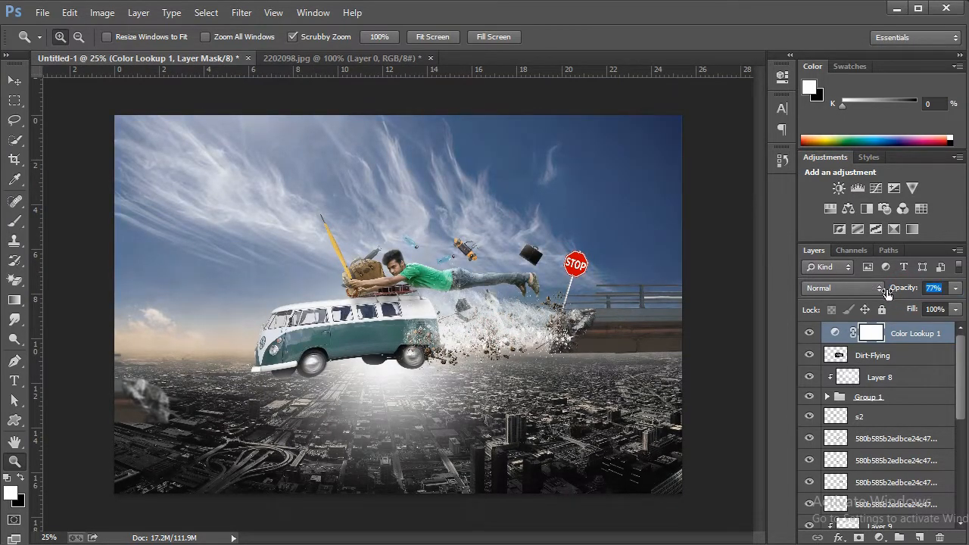
{"action": "left_click_drag", "start_coordinate": [902, 290], "coordinate": [898, 291]}
{"action": "left_click", "coordinate": [808, 333]}
{"action": "left_click", "coordinate": [808, 333]}
Check the color grade at different zoom levels and set the Color Lookup layer's opacity to 62%.
{"action": "left_click", "coordinate": [395, 299]}
{"action": "right_click", "coordinate": [462, 246]}
{"action": "left_click", "coordinate": [488, 251]}
{"action": "right_click", "coordinate": [474, 251]}
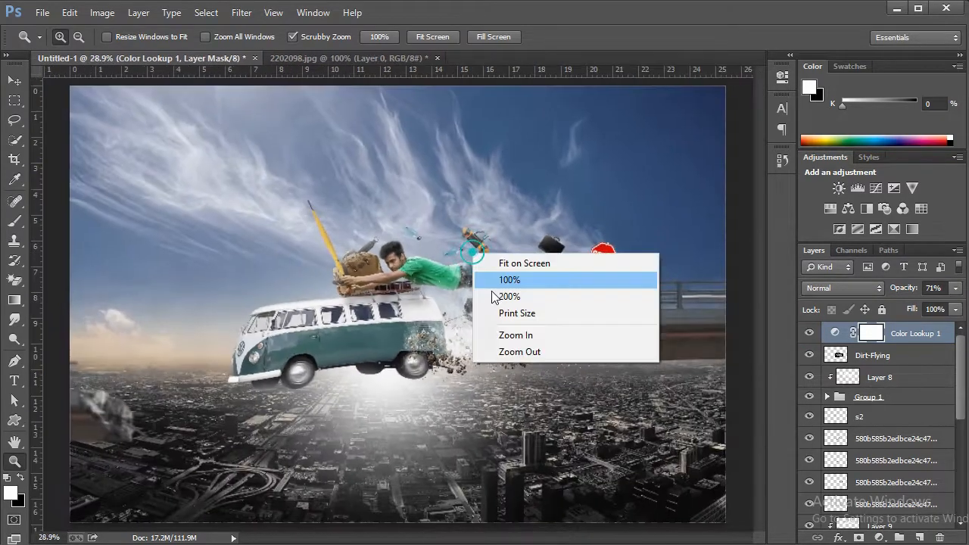
{"action": "left_click", "coordinate": [527, 354]}
{"action": "left_click", "coordinate": [524, 350]}
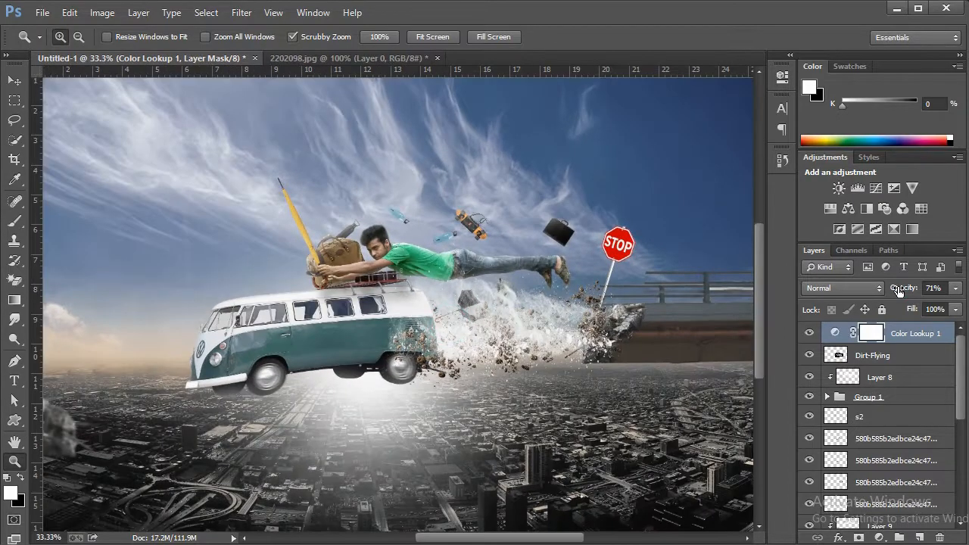
{"action": "left_click_drag", "start_coordinate": [898, 291], "coordinate": [893, 292]}
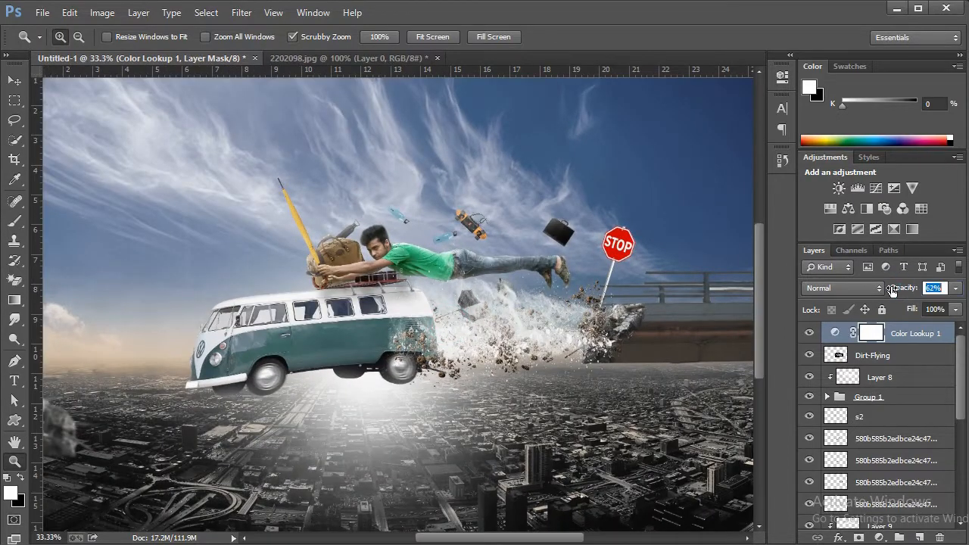
Add a new layer at the top of the stack and fill it with the merged composite using Apply Image.
{"action": "right_click", "coordinate": [525, 244]}
{"action": "left_click", "coordinate": [545, 262]}
{"action": "left_click", "coordinate": [545, 265]}
{"action": "right_click", "coordinate": [543, 268]}
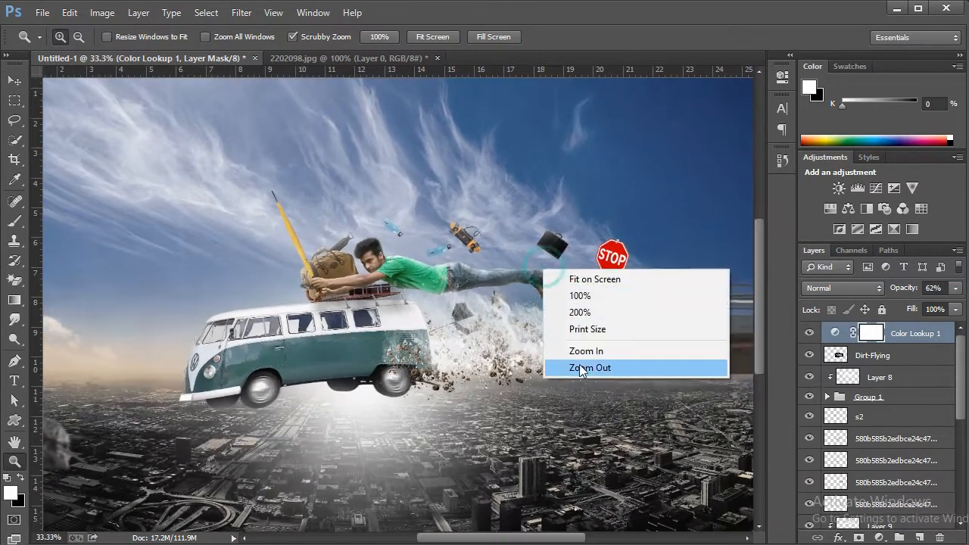
{"action": "left_click", "coordinate": [581, 368]}
{"action": "left_click", "coordinate": [919, 538]}
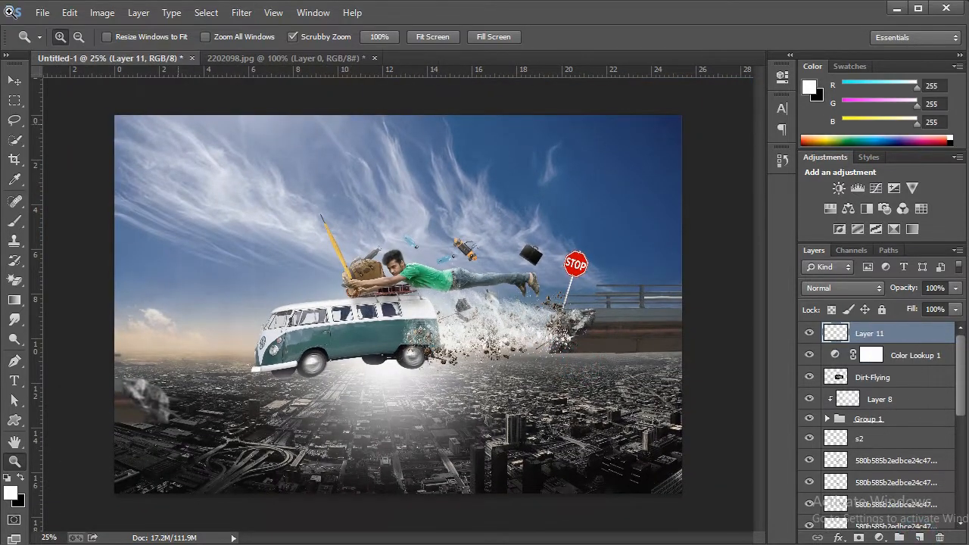
{"action": "left_click", "coordinate": [102, 13]}
{"action": "left_click", "coordinate": [144, 229]}
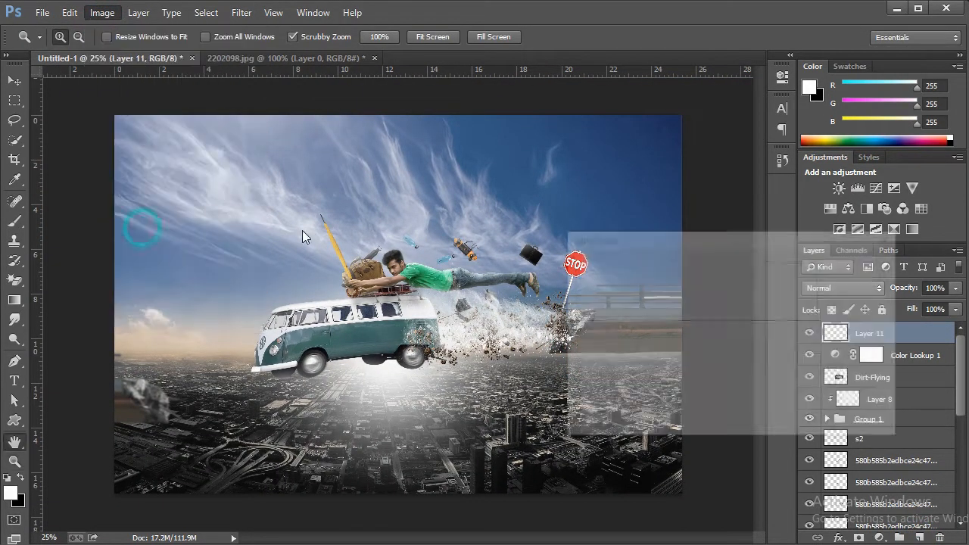
{"action": "left_click", "coordinate": [863, 271]}
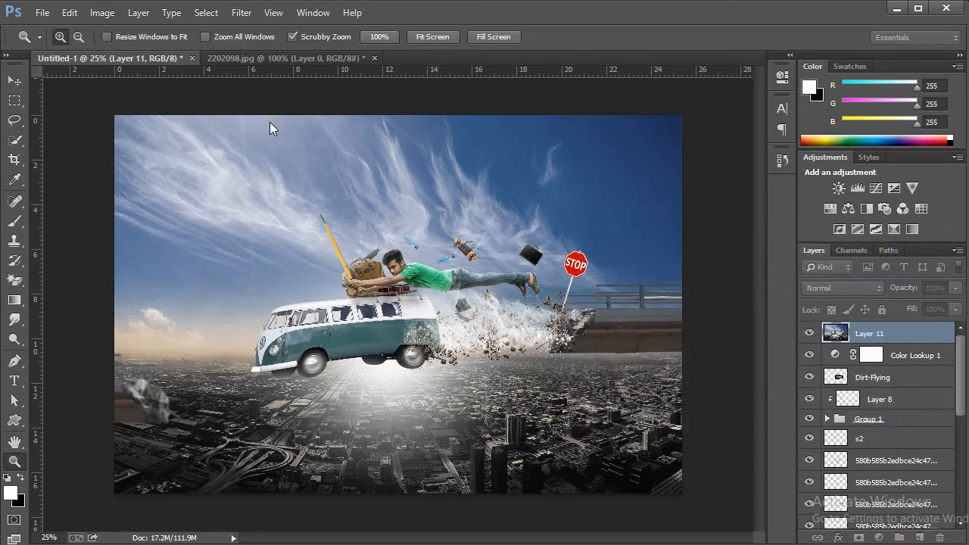
Open the Camera Raw filter on Layer 11 and set Clarity to +19, Blacks to -8 and Shadows to -13.
{"action": "left_click", "coordinate": [244, 13]}
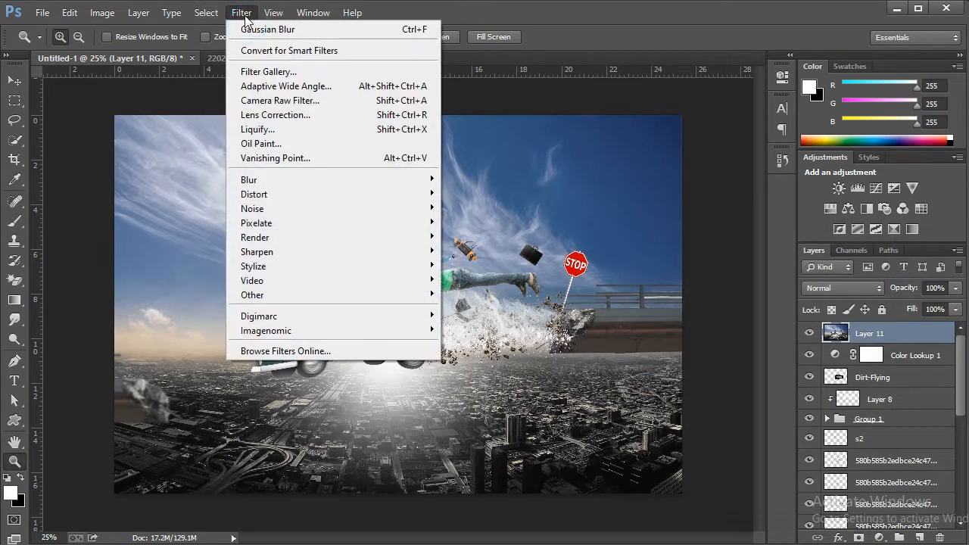
{"action": "left_click", "coordinate": [271, 101]}
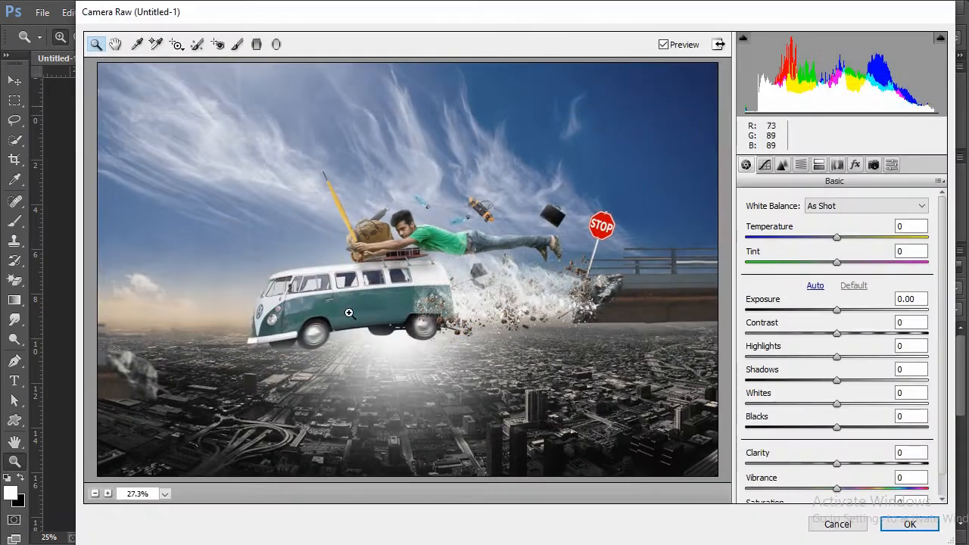
{"action": "left_click", "coordinate": [349, 312]}
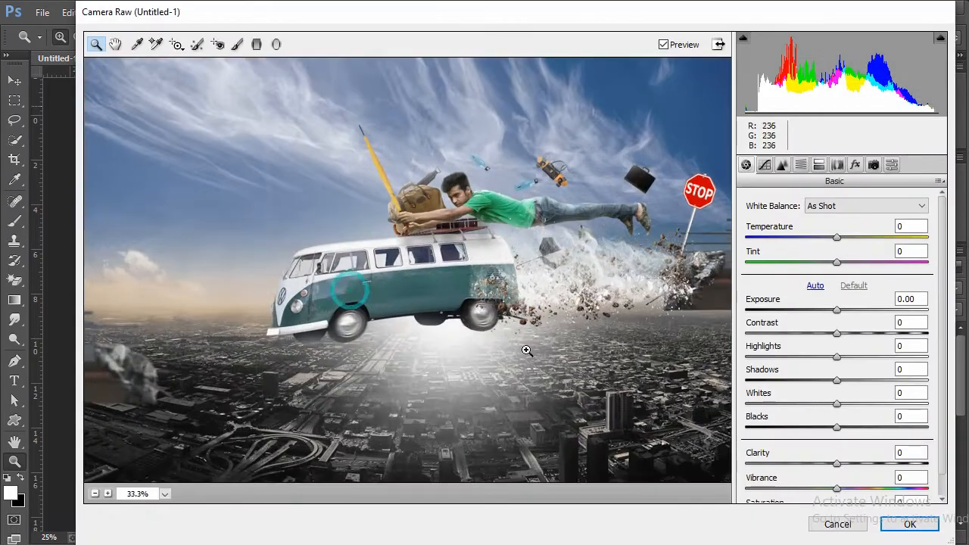
{"action": "left_click_drag", "start_coordinate": [837, 465], "coordinate": [846, 471]}
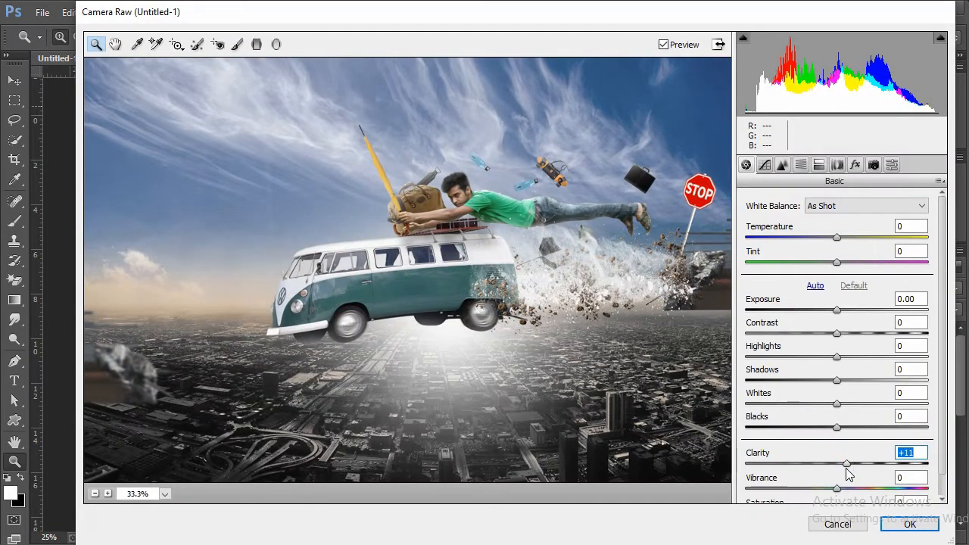
{"action": "left_click_drag", "start_coordinate": [835, 433], "coordinate": [829, 433]}
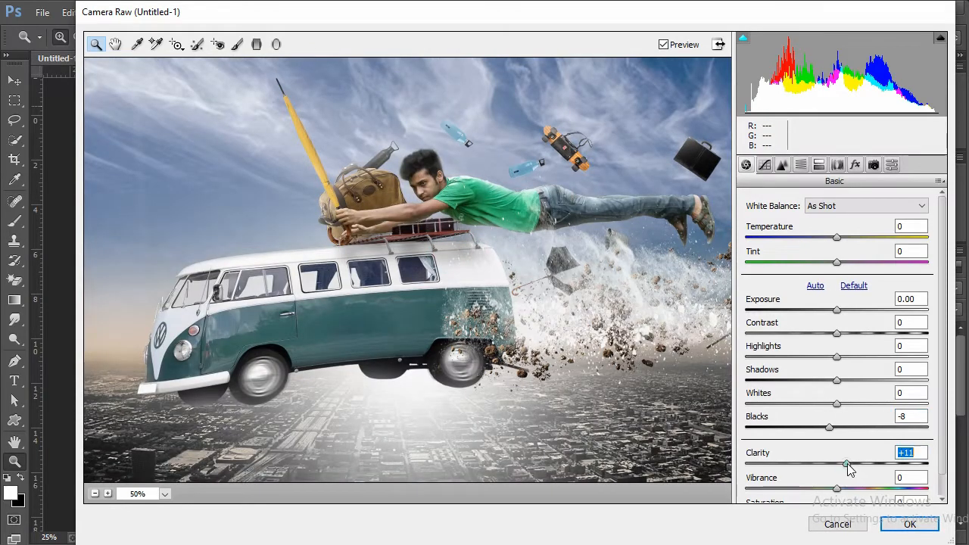
{"action": "left_click_drag", "start_coordinate": [847, 463], "coordinate": [854, 465]}
{"action": "left_click_drag", "start_coordinate": [837, 382], "coordinate": [827, 382]}
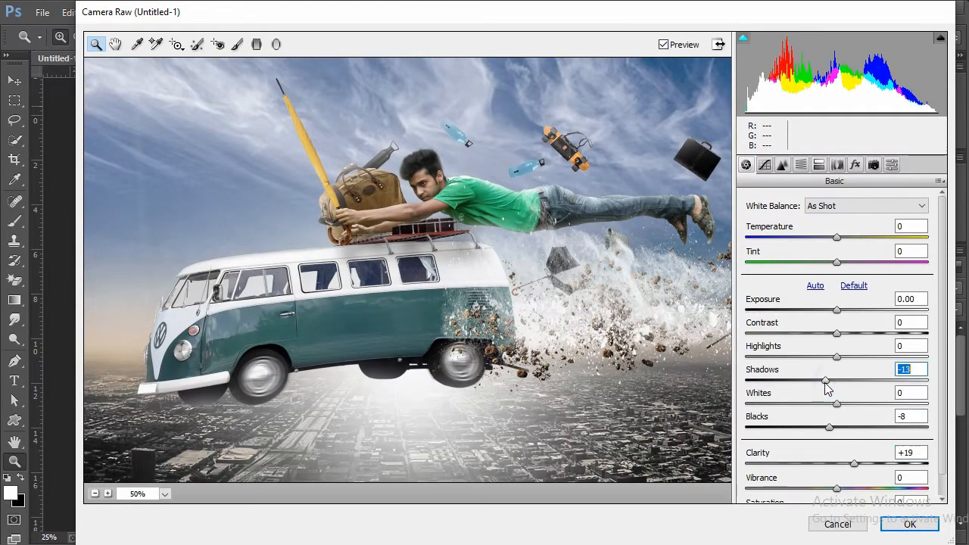
Set the HSL saturation of the oranges to -13 and of the yellows to -9.
{"action": "left_click", "coordinate": [782, 165]}
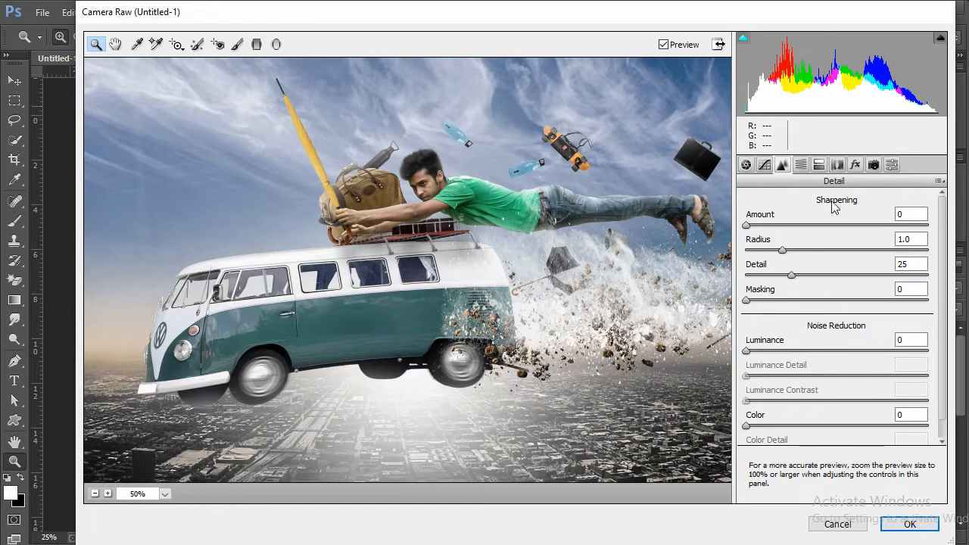
{"action": "left_click", "coordinate": [801, 165]}
{"action": "left_click", "coordinate": [788, 222]}
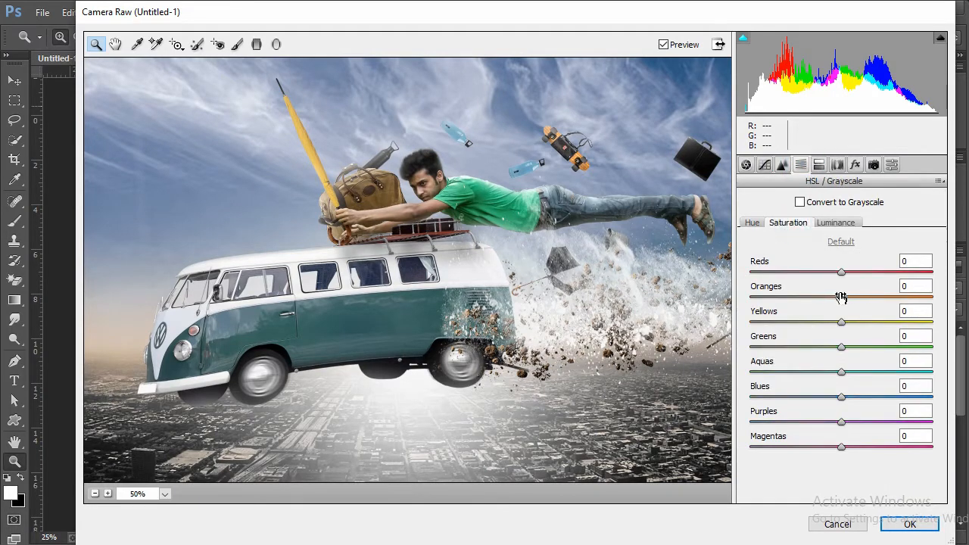
{"action": "left_click_drag", "start_coordinate": [843, 319], "coordinate": [833, 321]}
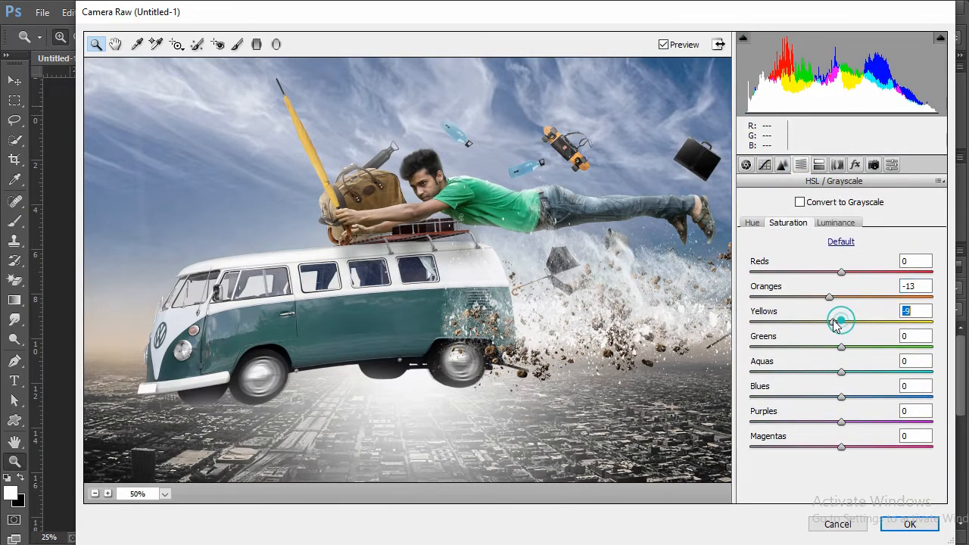
Set the HSL luminance of the reds to +12 and of the oranges to +4, and the luminance noise reduction to 22.
{"action": "left_click", "coordinate": [835, 223]}
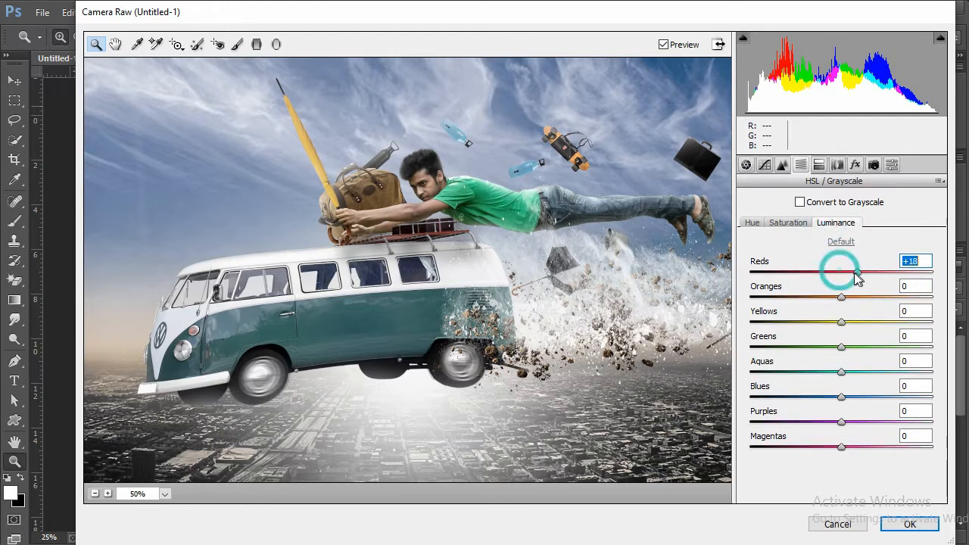
{"action": "left_click_drag", "start_coordinate": [852, 306], "coordinate": [849, 306]}
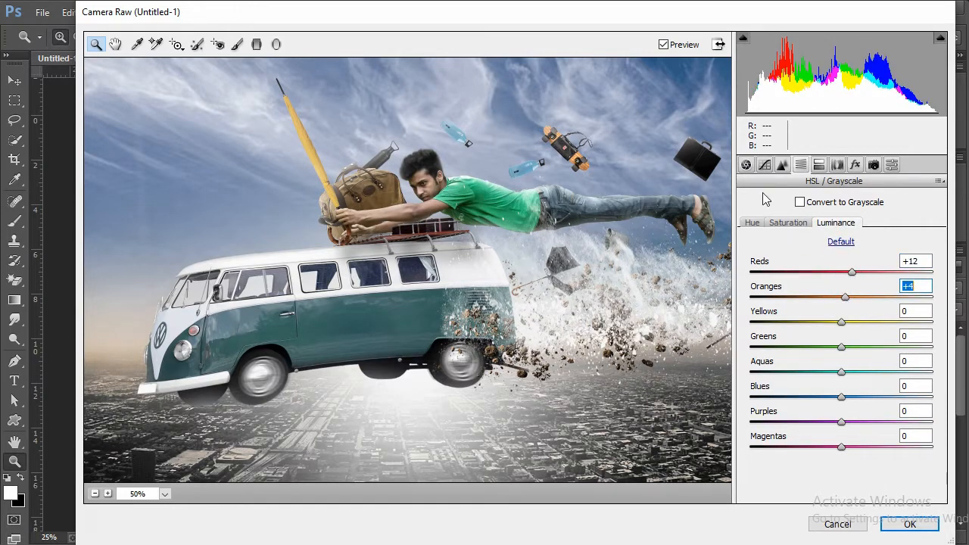
{"action": "left_click", "coordinate": [746, 164]}
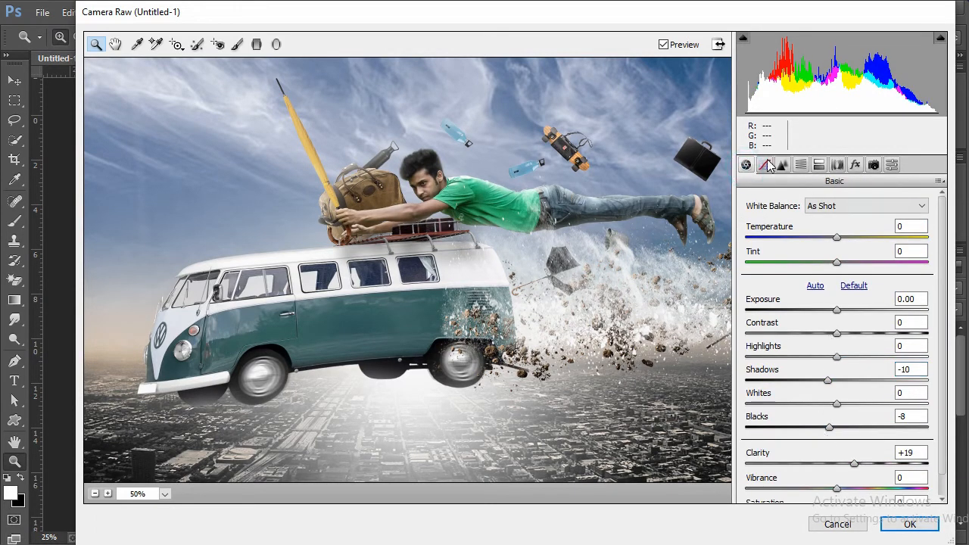
{"action": "left_click", "coordinate": [765, 165]}
{"action": "left_click", "coordinate": [782, 165]}
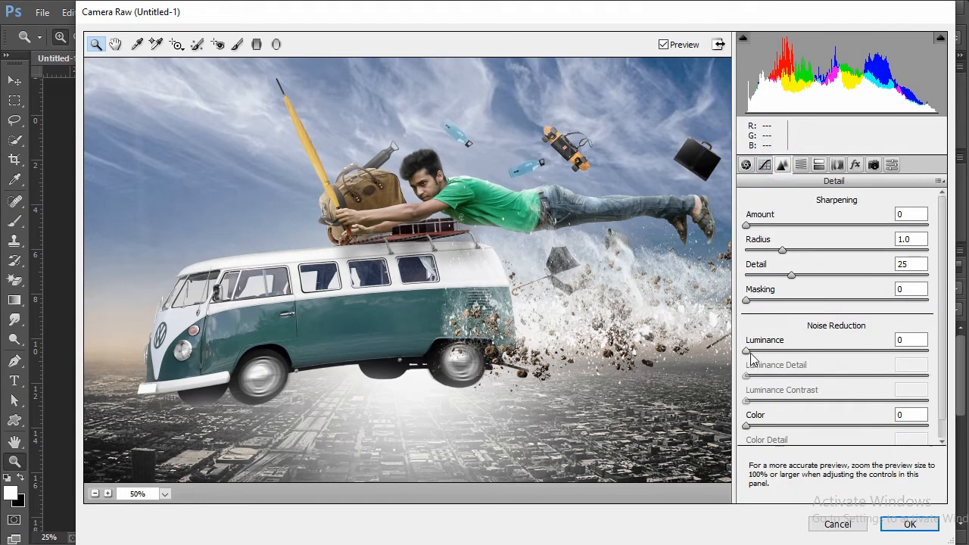
{"action": "left_click_drag", "start_coordinate": [747, 351], "coordinate": [787, 352]}
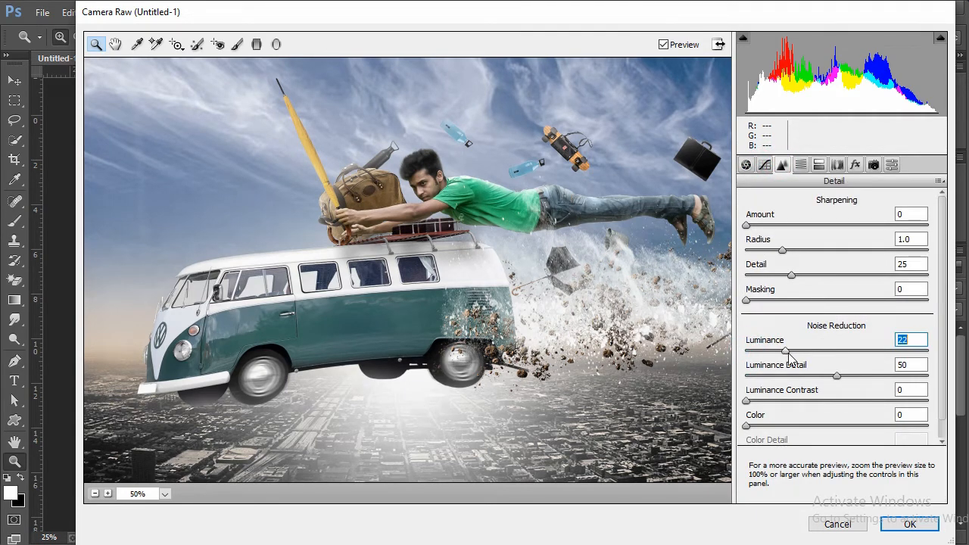
Add a graduated filter over the city from the image's lower edge up to below the bus, set its Exposure to -0.90, and apply Camera Raw.
{"action": "left_click", "coordinate": [841, 166]}
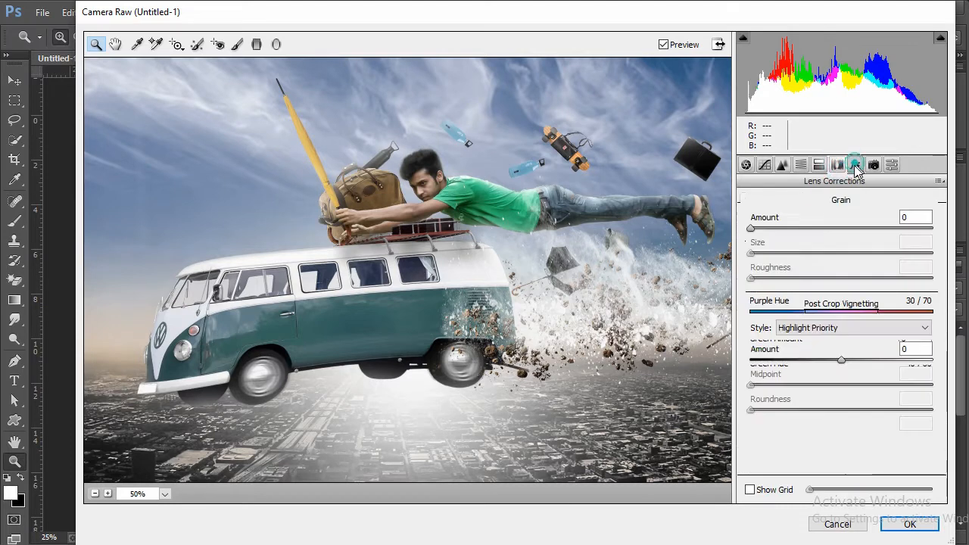
{"action": "left_click", "coordinate": [855, 164]}
{"action": "right_click", "coordinate": [461, 133]}
{"action": "left_click", "coordinate": [493, 247]}
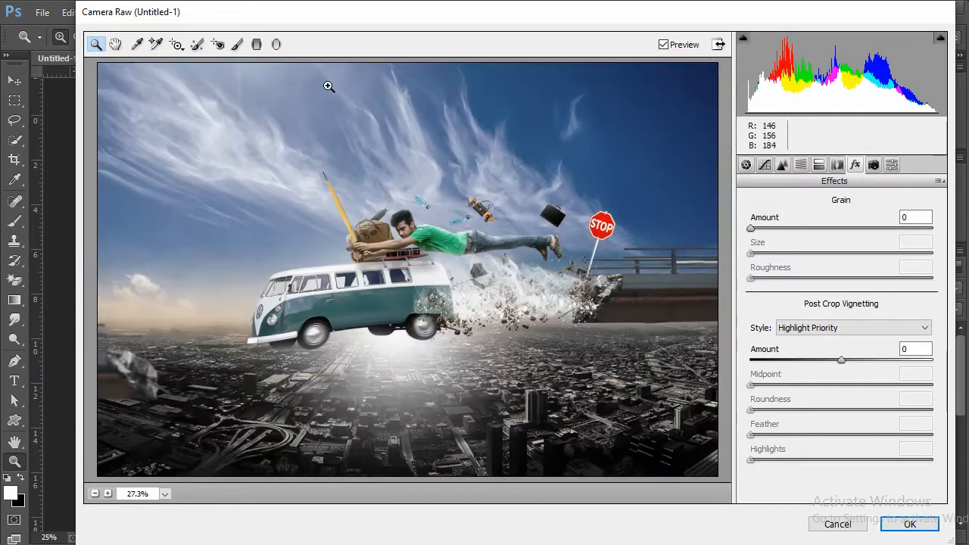
{"action": "left_click", "coordinate": [256, 46]}
{"action": "left_click_drag", "start_coordinate": [416, 474], "coordinate": [419, 355]}
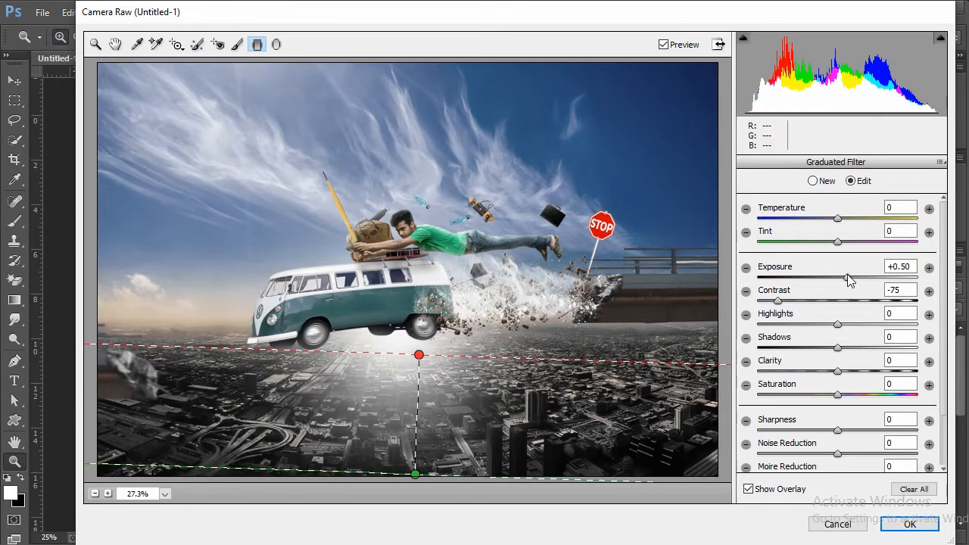
{"action": "left_click_drag", "start_coordinate": [847, 277], "coordinate": [820, 284]}
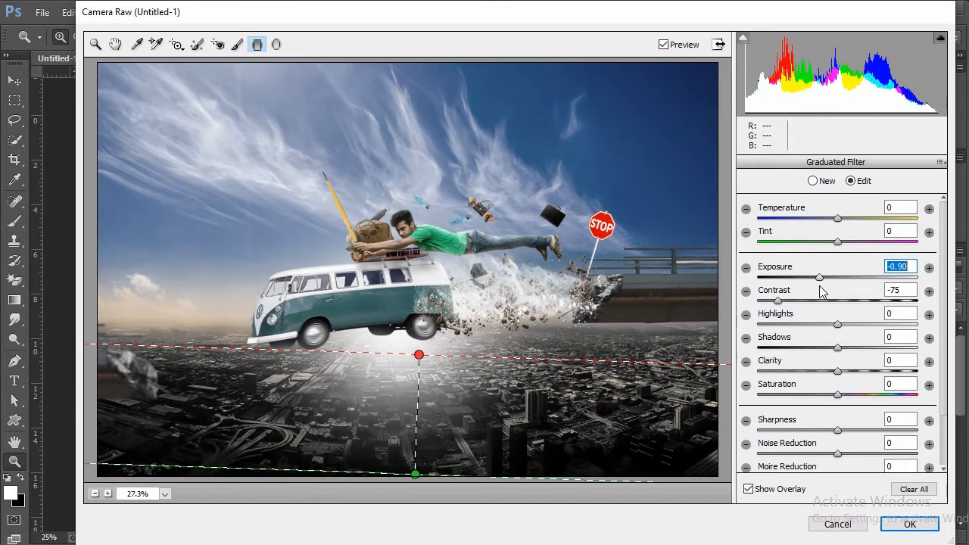
{"action": "left_click", "coordinate": [909, 525]}
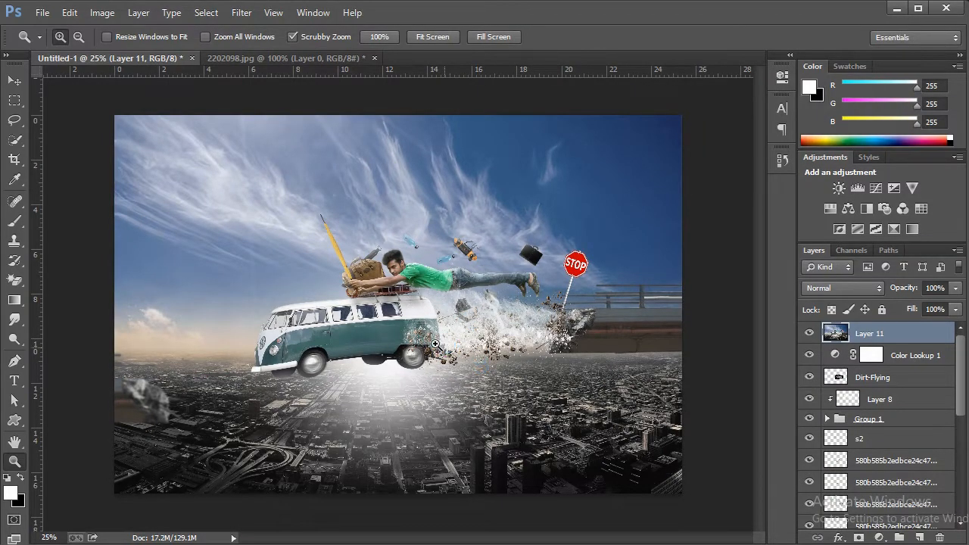
Examine the filtered composite up close around the bus and as a whole image.
{"action": "left_click", "coordinate": [418, 276]}
{"action": "right_click", "coordinate": [467, 203]}
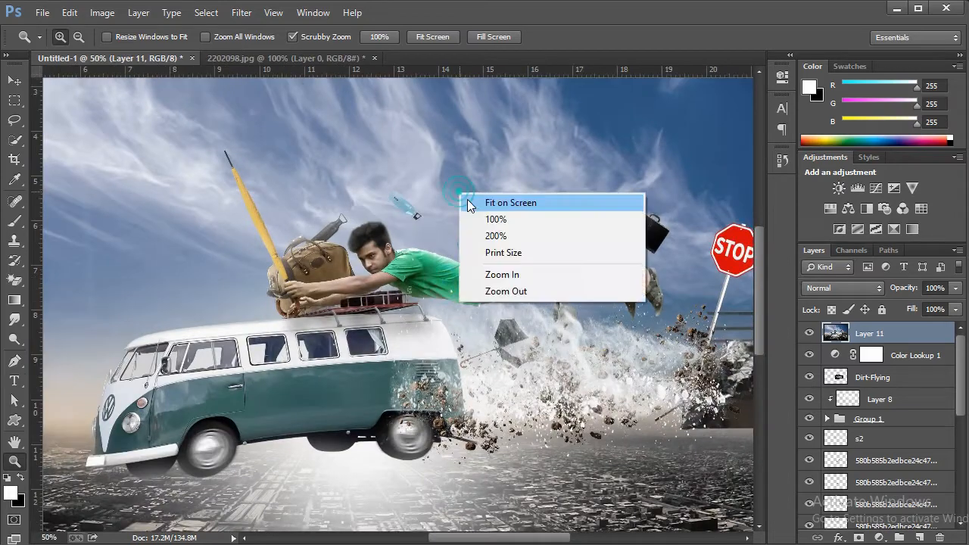
{"action": "left_click", "coordinate": [470, 204]}
{"action": "right_click", "coordinate": [439, 261]}
{"action": "left_click", "coordinate": [485, 358]}
{"action": "left_click", "coordinate": [404, 394]}
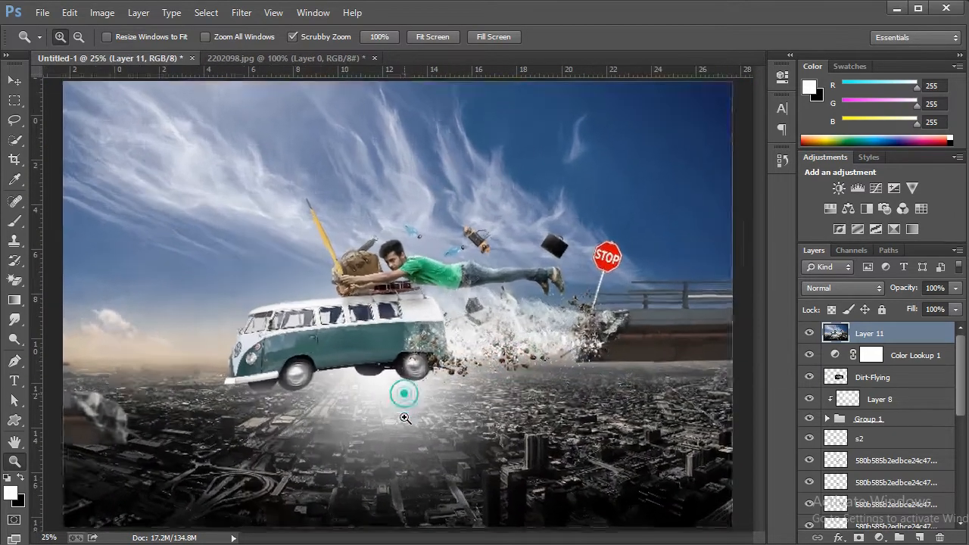
Place the "worng way" title image from the file window above Layer 11 and set its blend mode to Screen.
{"action": "key", "text": "alt+Tab"}
{"action": "left_click_drag", "start_coordinate": [488, 329], "coordinate": [467, 520]}
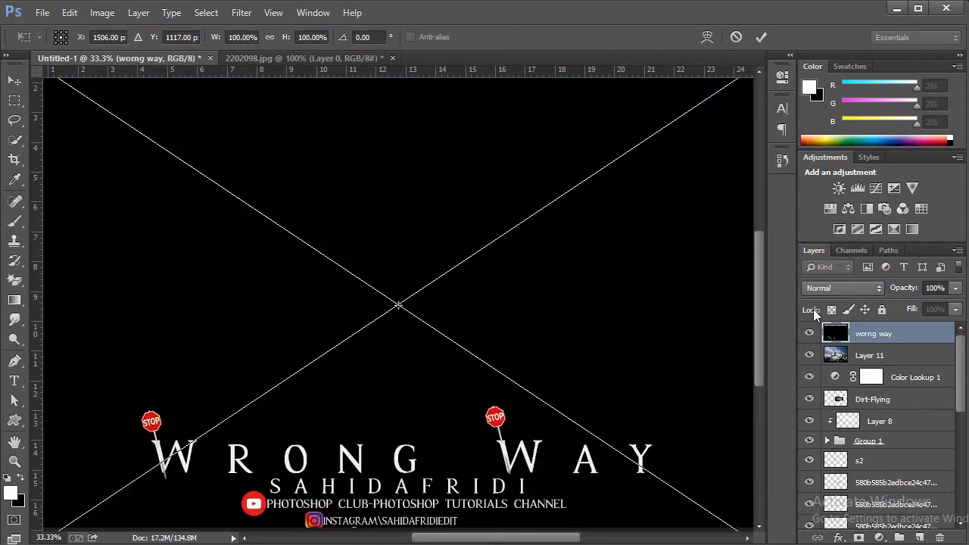
{"action": "left_click", "coordinate": [842, 287]}
{"action": "left_click", "coordinate": [810, 126]}
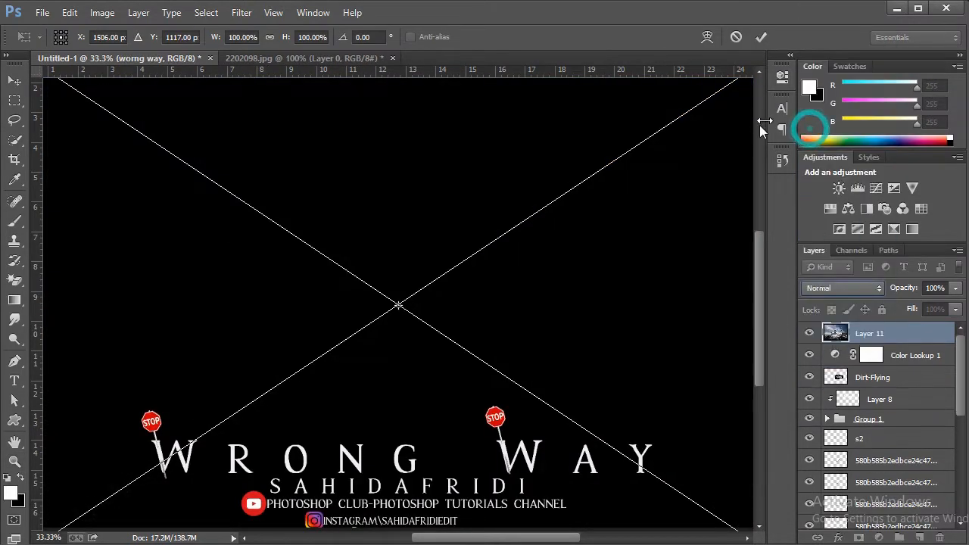
{"action": "left_click", "coordinate": [761, 37]}
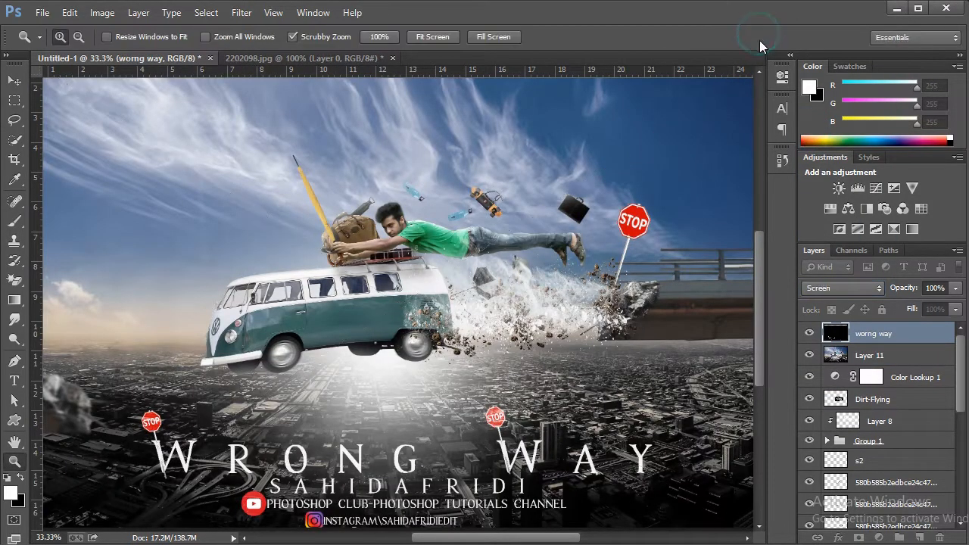
Nudge the Wrong Way title layer upward until its lowest contact line lies inside the image.
{"action": "right_click", "coordinate": [458, 198]}
{"action": "left_click", "coordinate": [468, 211]}
{"action": "left_click", "coordinate": [437, 356]}
{"action": "right_click", "coordinate": [451, 255]}
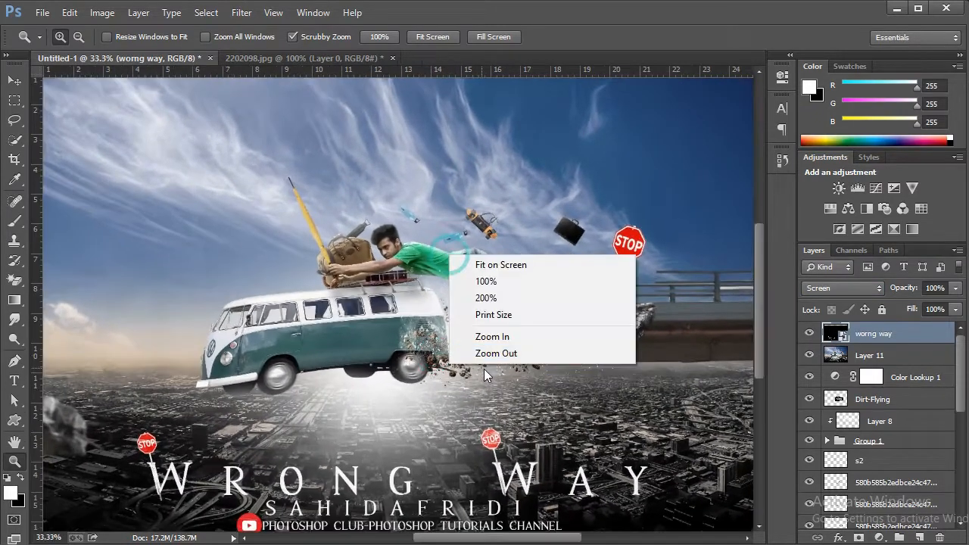
{"action": "left_click", "coordinate": [490, 354]}
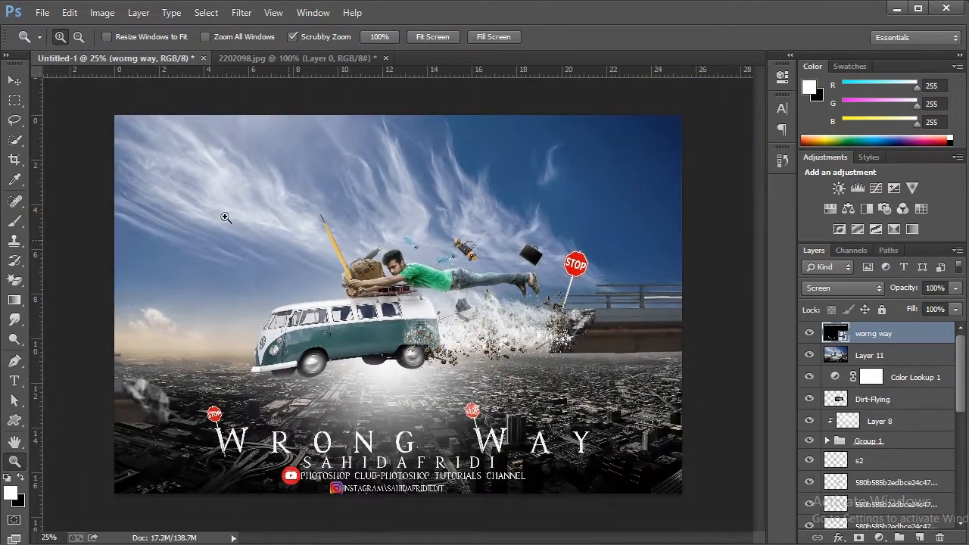
{"action": "left_click", "coordinate": [16, 82]}
{"action": "key", "text": "shift+Up"}
{"action": "key", "text": "shift+Up"}
{"action": "key", "text": "shift+Up"}
{"action": "key", "text": "shift+Up"}
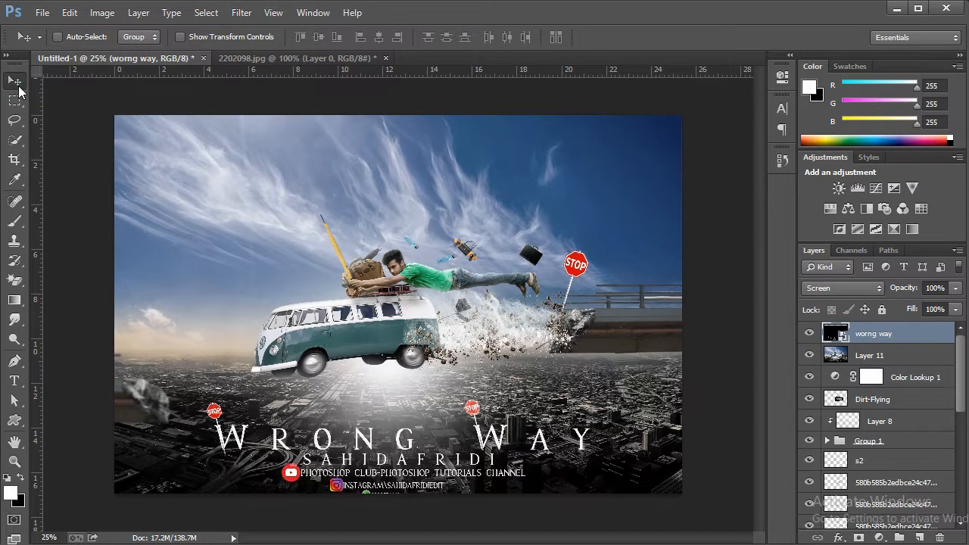
{"action": "key", "text": "shift+Up"}
{"action": "key", "text": "shift+Up"}
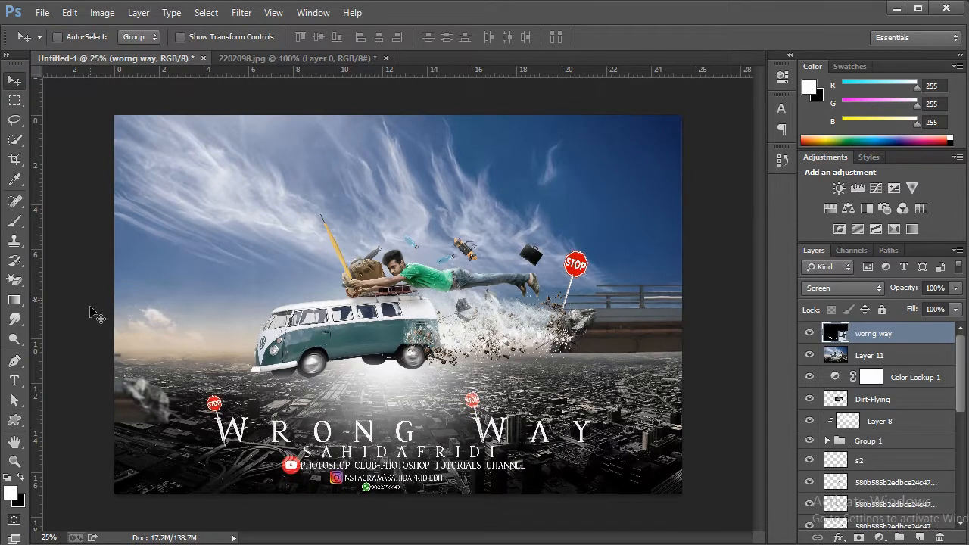
Rasterize the "worng way" title layer.
{"action": "left_click", "coordinate": [17, 465]}
{"action": "left_click", "coordinate": [353, 330]}
{"action": "right_click", "coordinate": [450, 243]}
{"action": "left_click", "coordinate": [459, 253]}
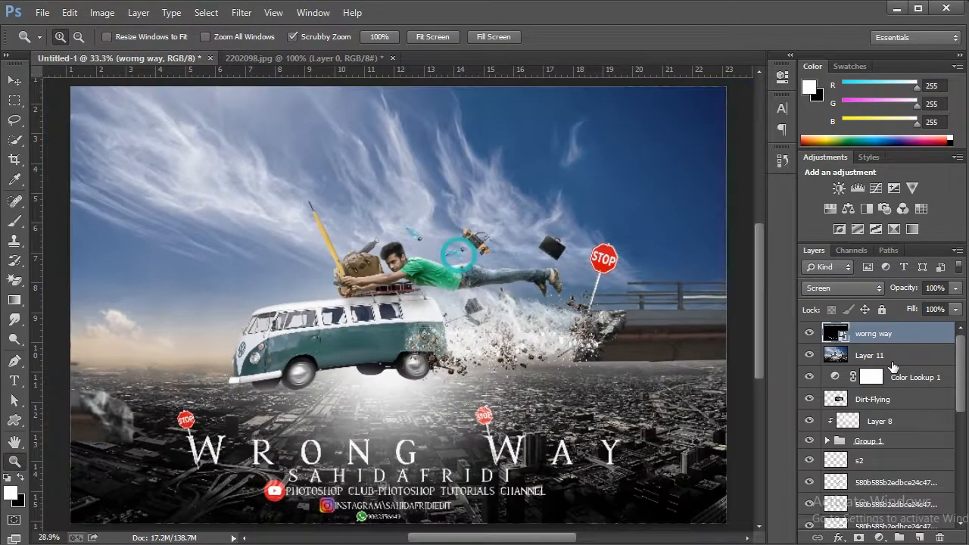
{"action": "right_click", "coordinate": [914, 341]}
{"action": "left_click", "coordinate": [766, 228]}
Inspect the finished composite at several zoom levels around the bus, the flying man and the debris.
{"action": "left_click", "coordinate": [408, 303]}
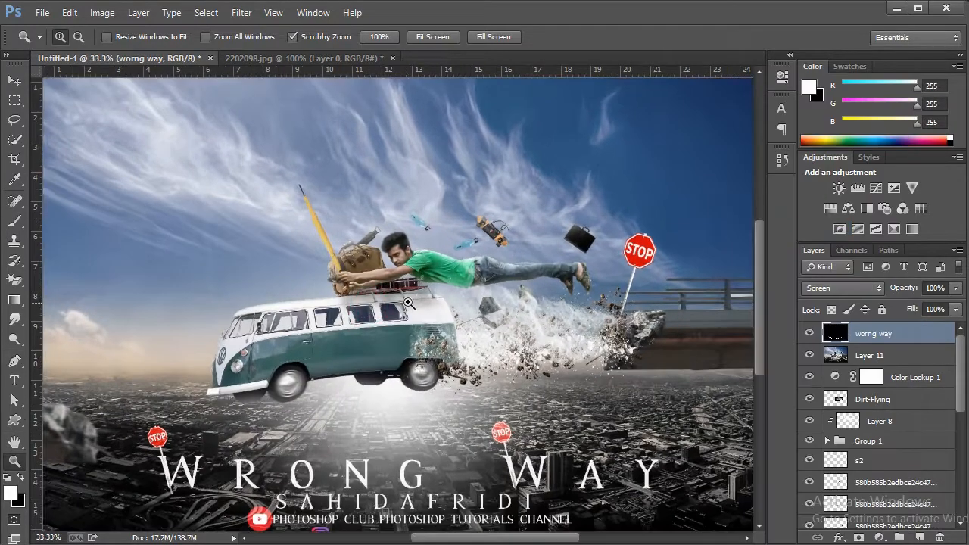
{"action": "left_click", "coordinate": [409, 303]}
{"action": "left_click", "coordinate": [408, 302]}
{"action": "right_click", "coordinate": [441, 260]}
{"action": "left_click", "coordinate": [486, 363]}
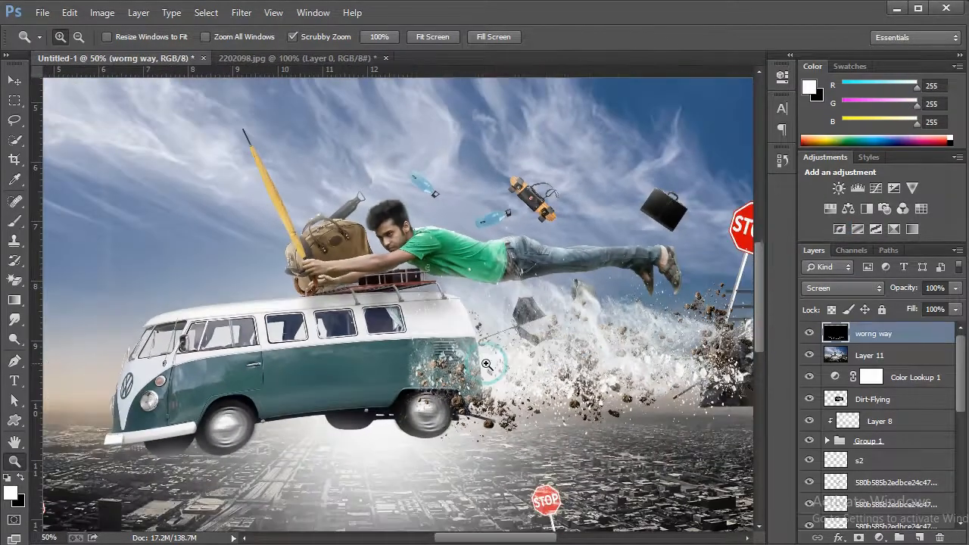
{"action": "left_click", "coordinate": [487, 364]}
{"action": "right_click", "coordinate": [468, 299]}
{"action": "left_click", "coordinate": [514, 399]}
{"action": "right_click", "coordinate": [436, 266]}
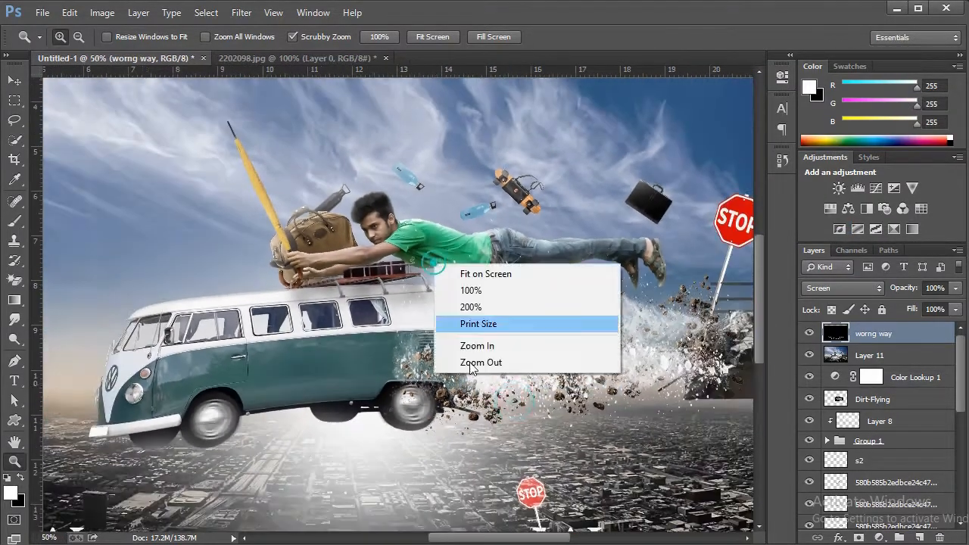